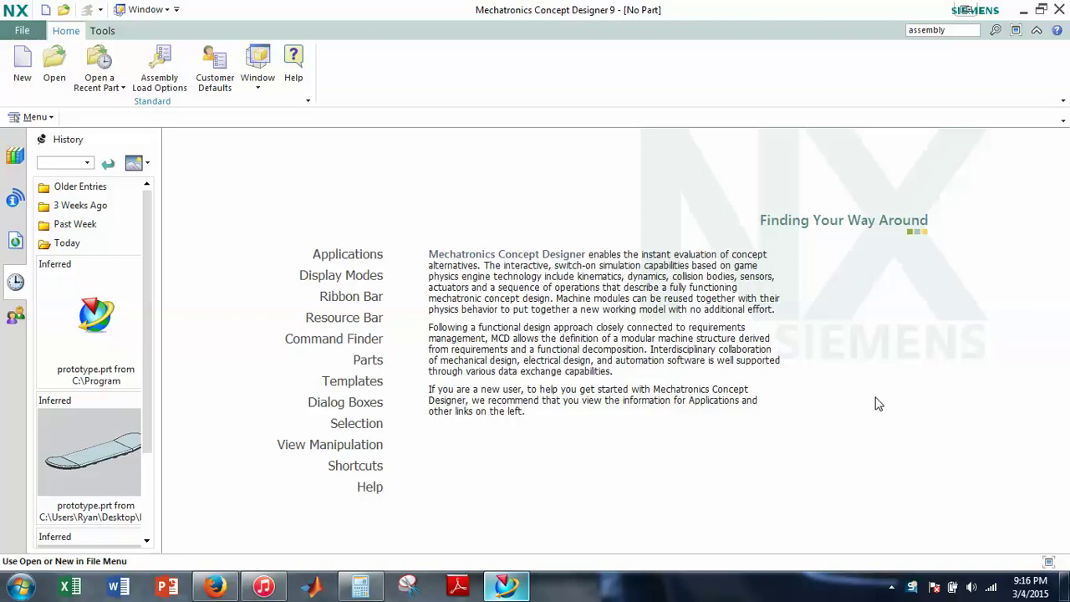
Create a new part file named pipe_vice_assembly.prt in the Ch9 Tut1 folder using the Model template in millimetres.
left_click(28, 74)
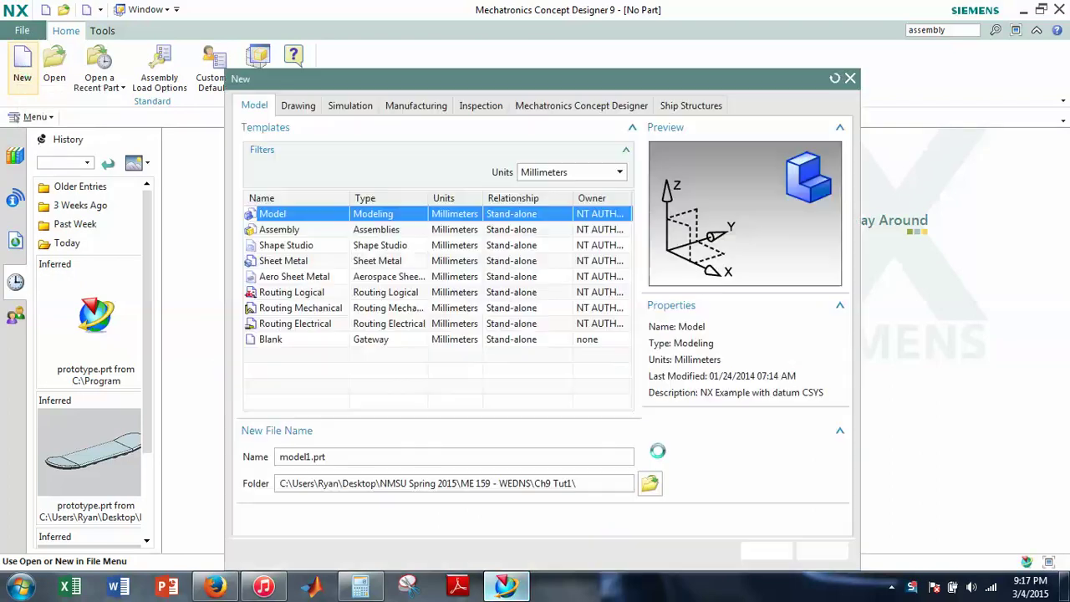
type("pi")
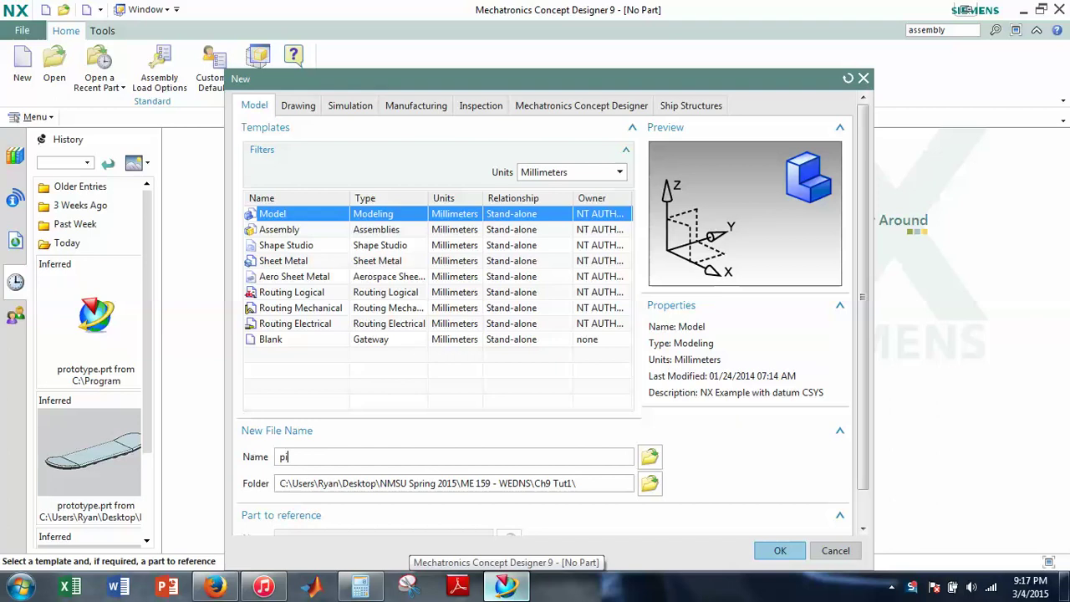
type("pe_vice_assembly")
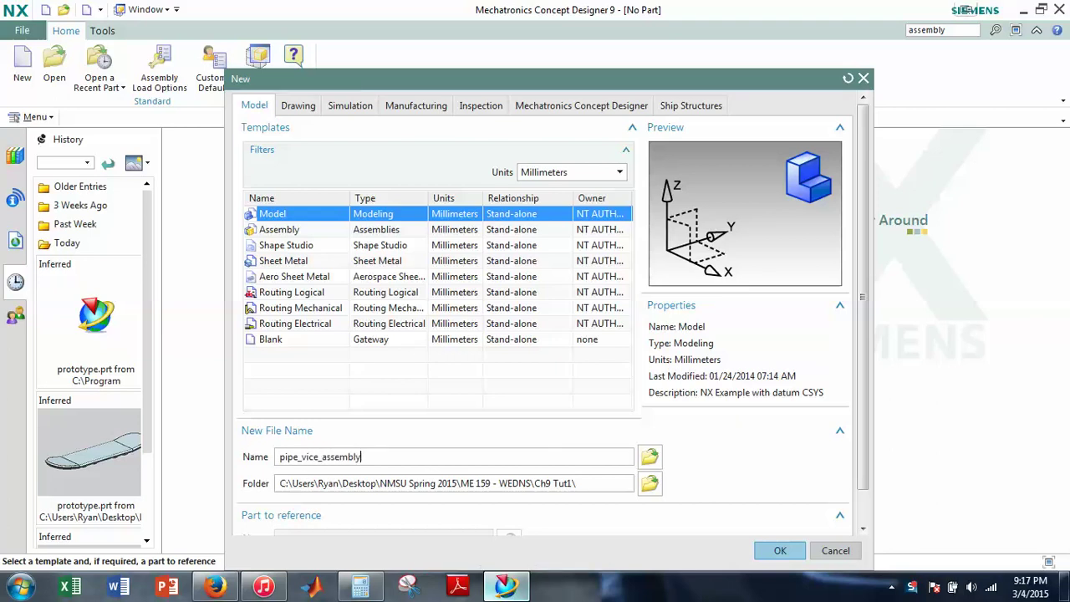
type(".prt")
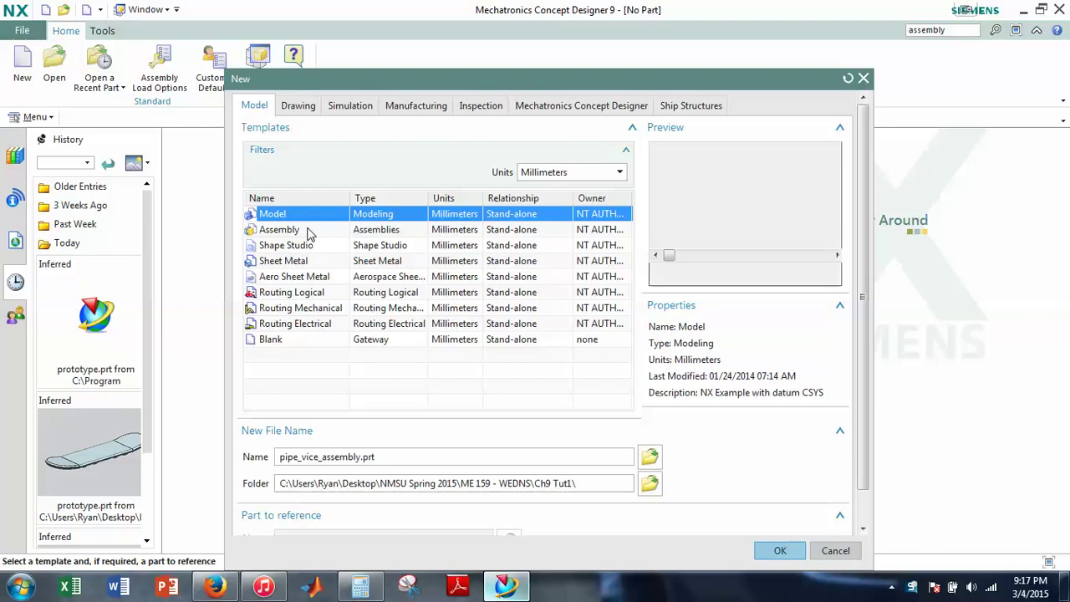
left_click(306, 232)
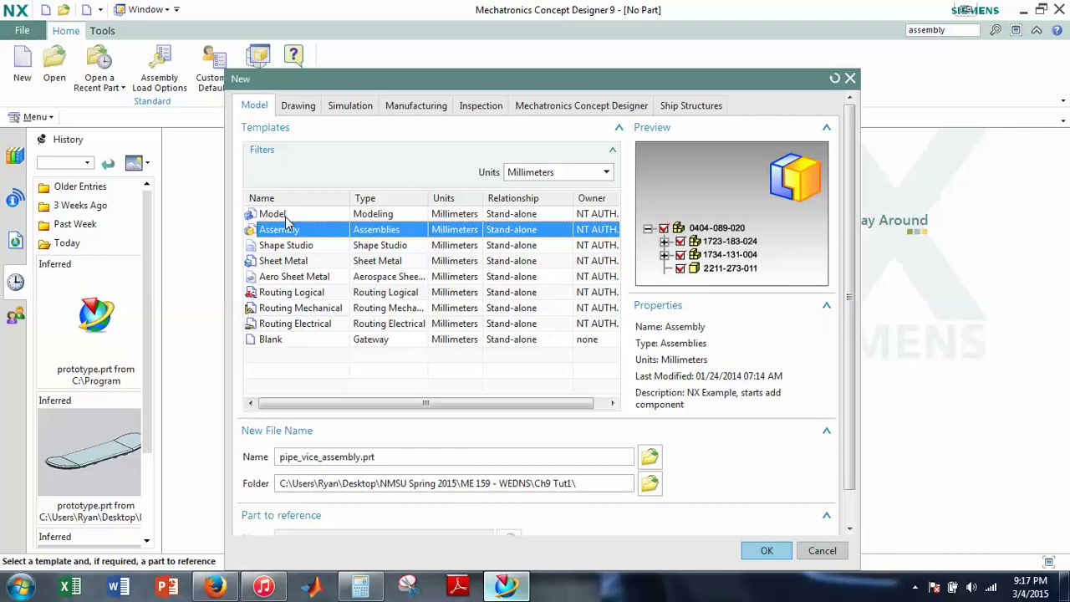
left_click(286, 216)
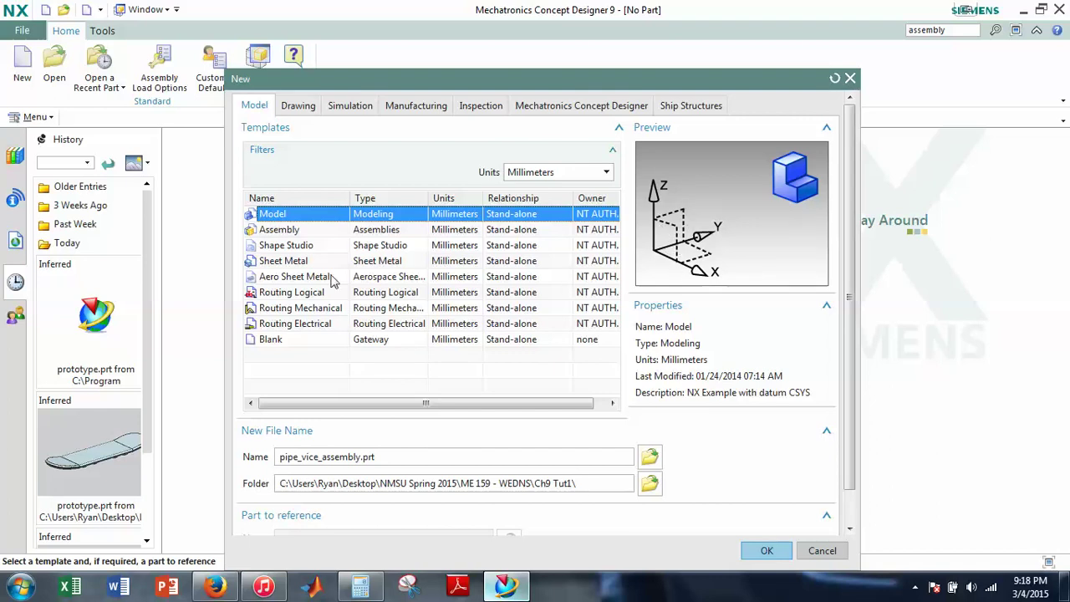
left_click(293, 232)
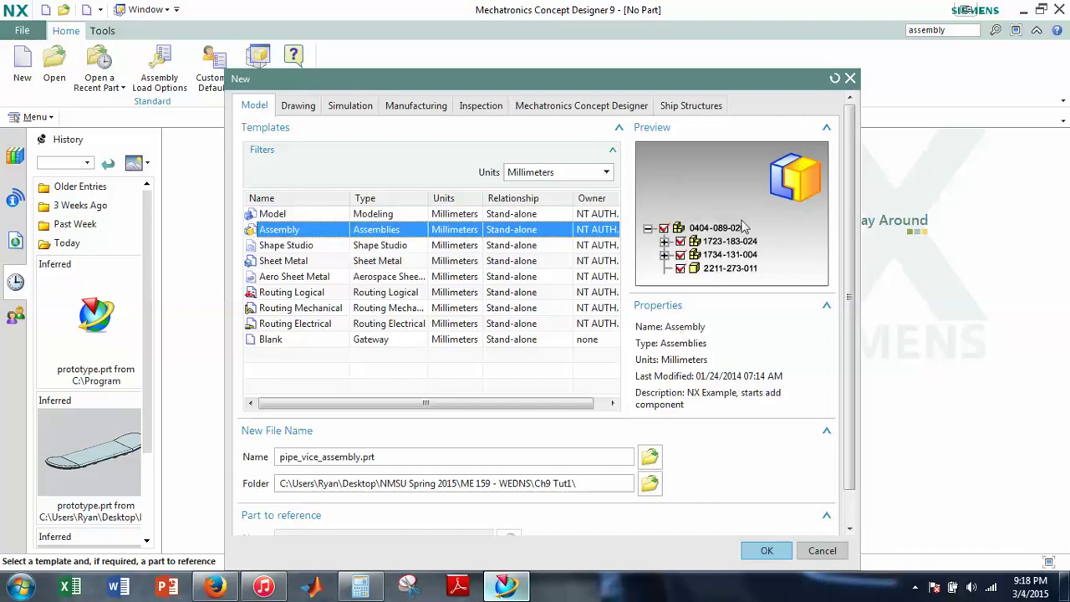
key("Up")
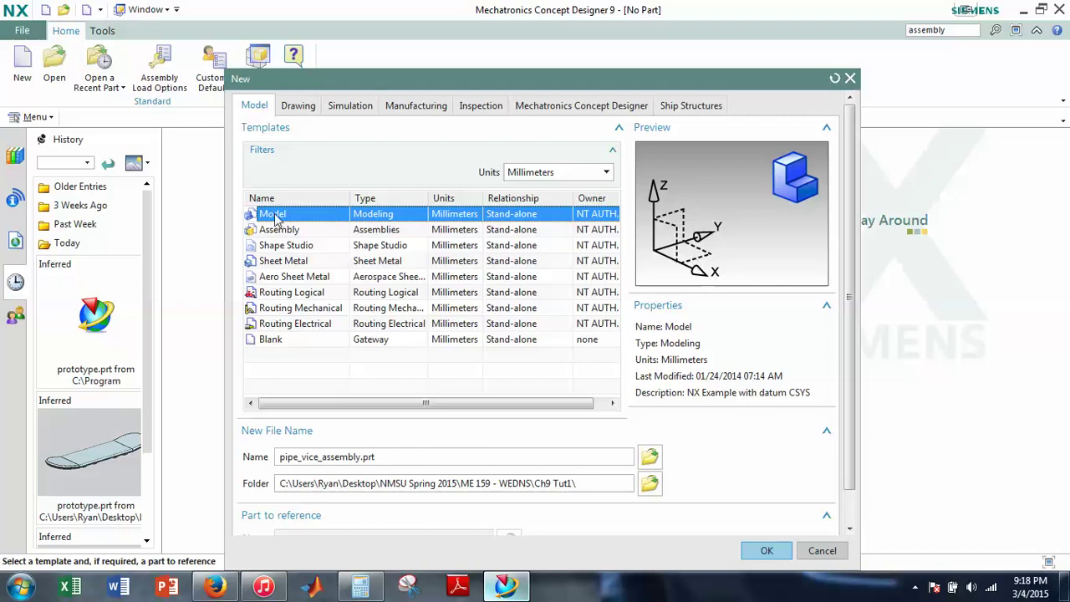
left_click(597, 485)
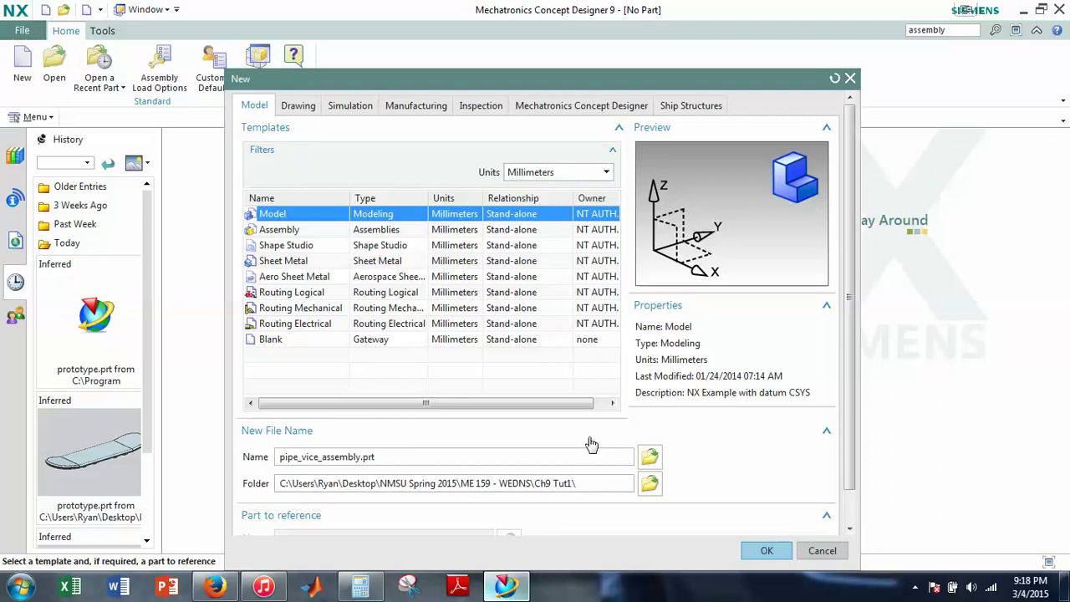
left_click(394, 458)
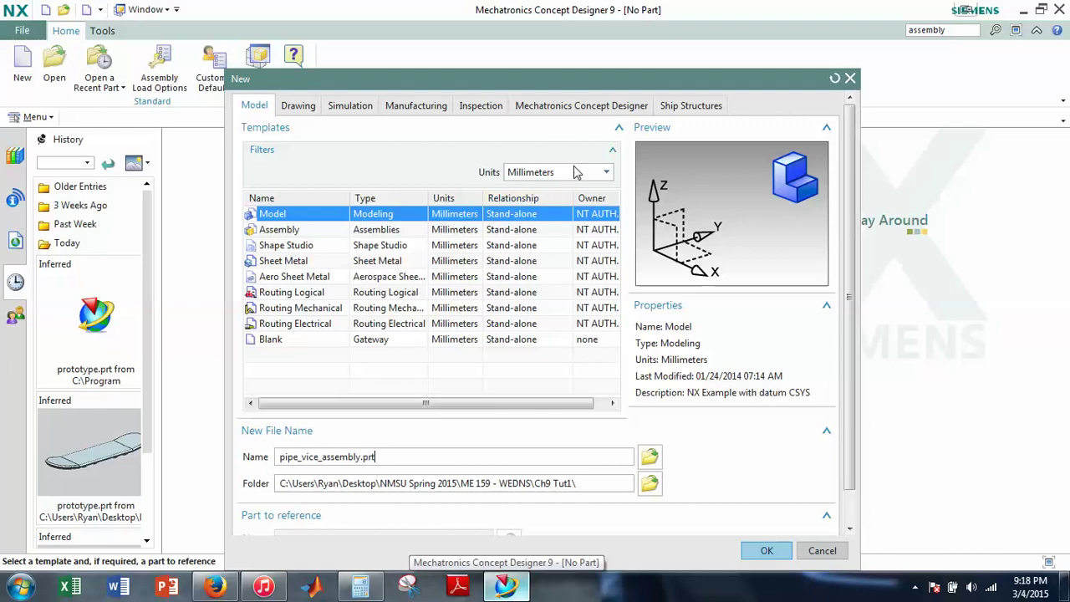
left_click(769, 552)
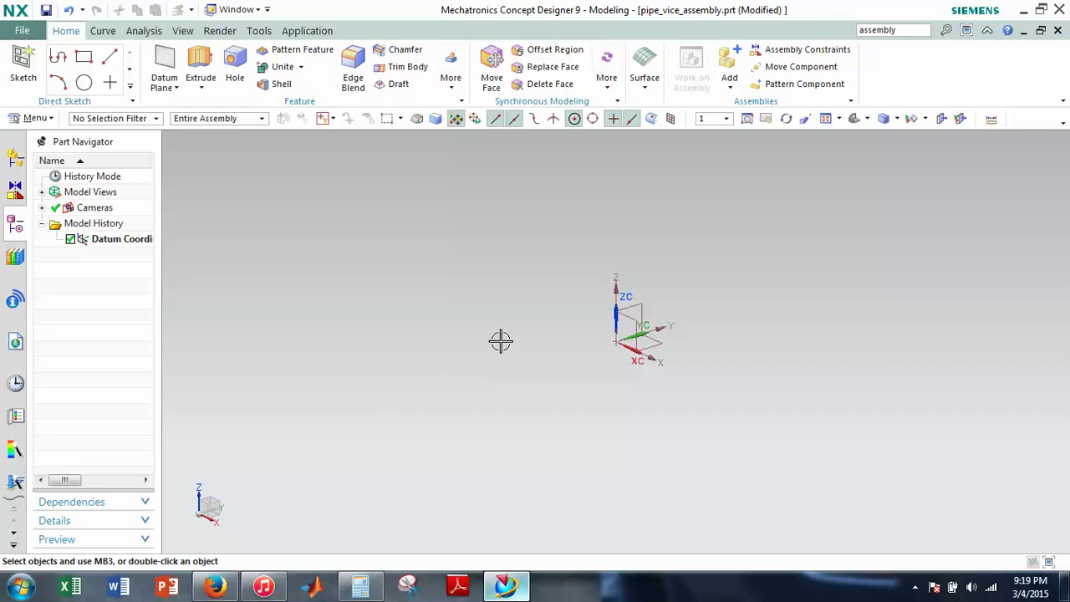
Turn the Assemblies application off and back on for the part.
middle_click_drag(534, 365, 456, 413, "shift")
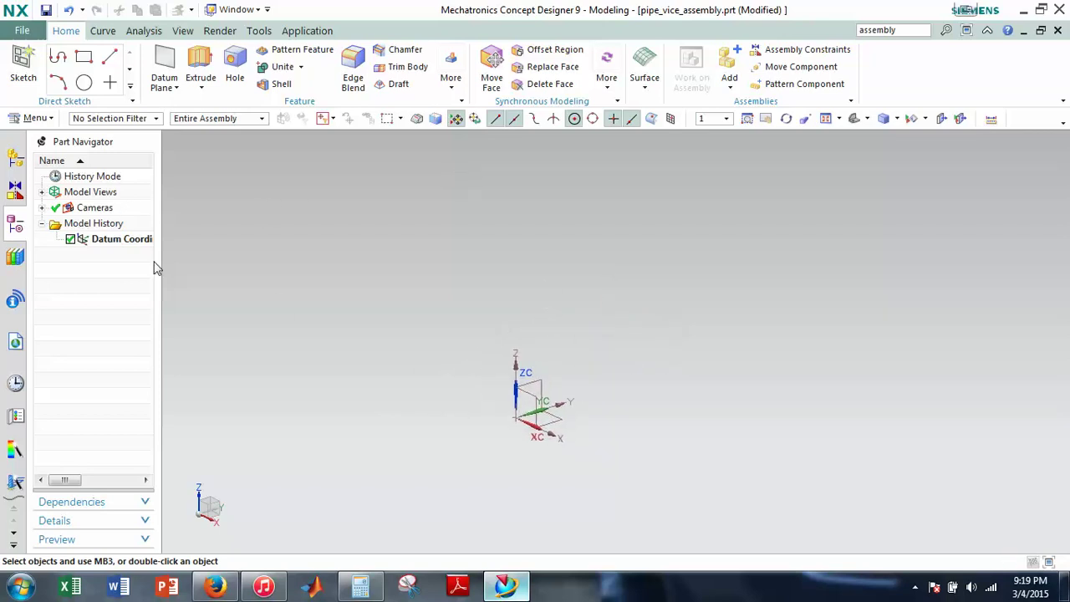
left_click(23, 30)
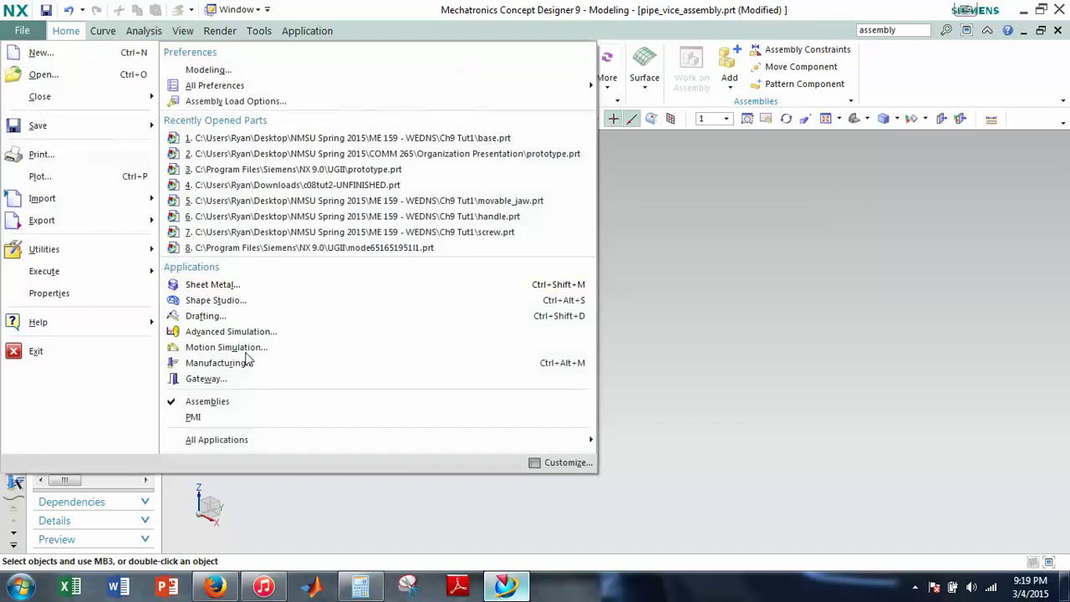
left_click(191, 401)
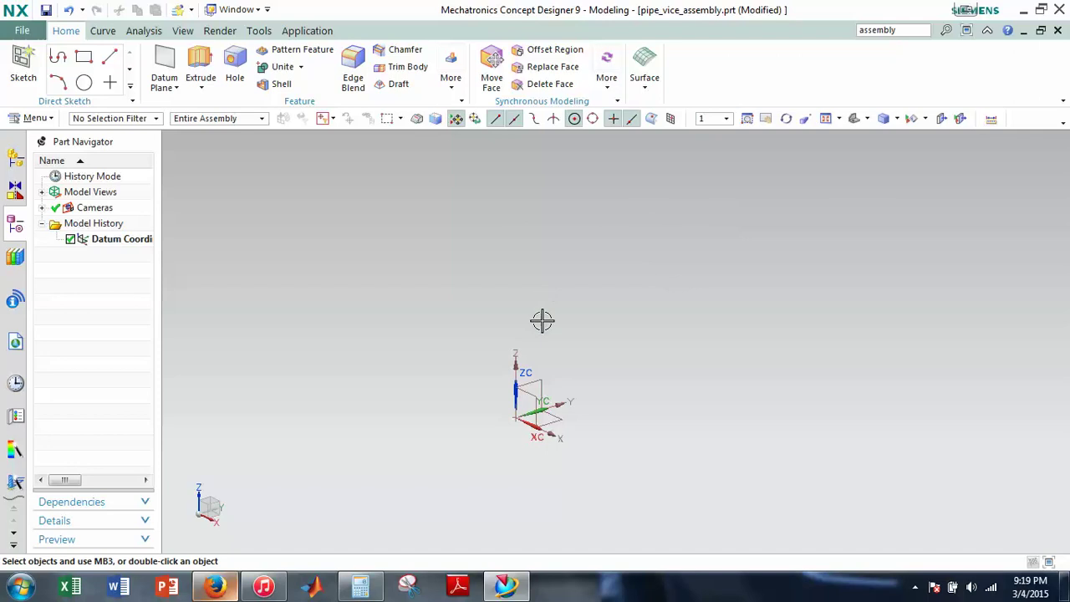
left_click(22, 31)
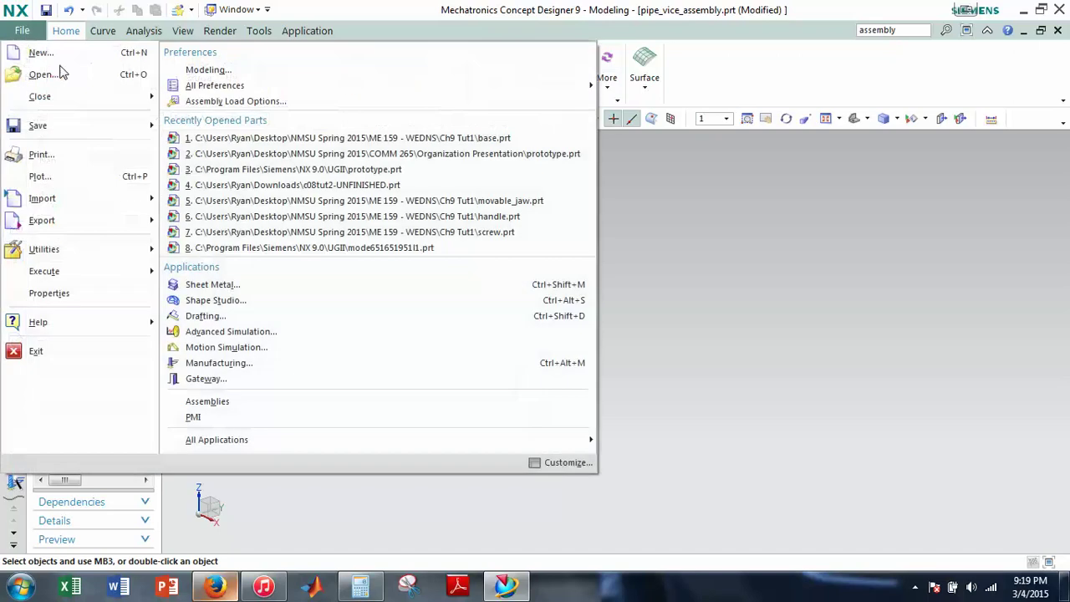
left_click(215, 402)
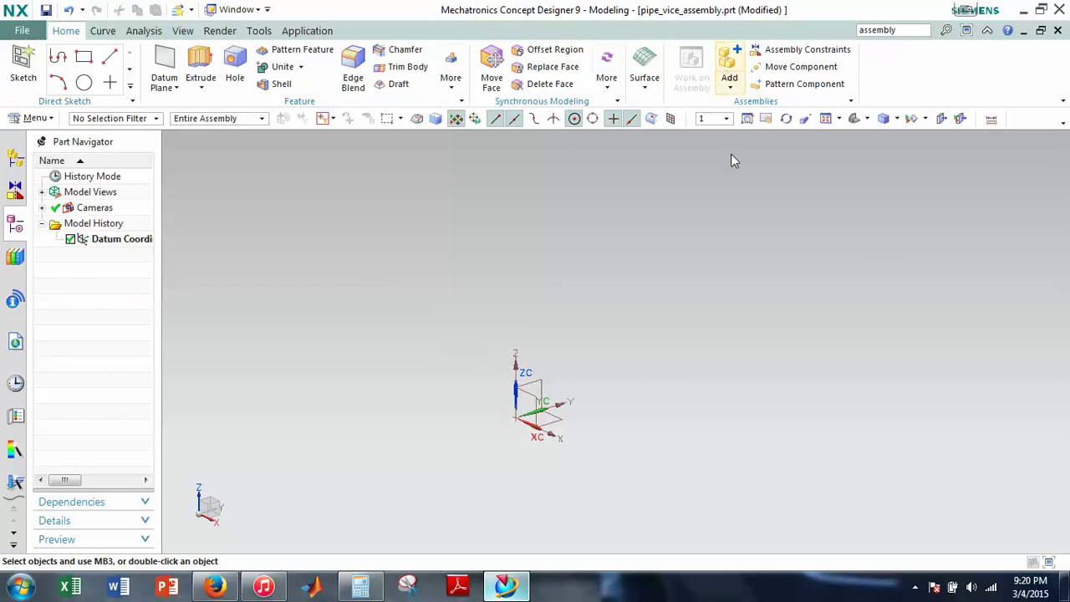
Start adding components and load base, handle, movable_jaw and screw from the Ch9 Tut1 folder.
left_click(729, 73)
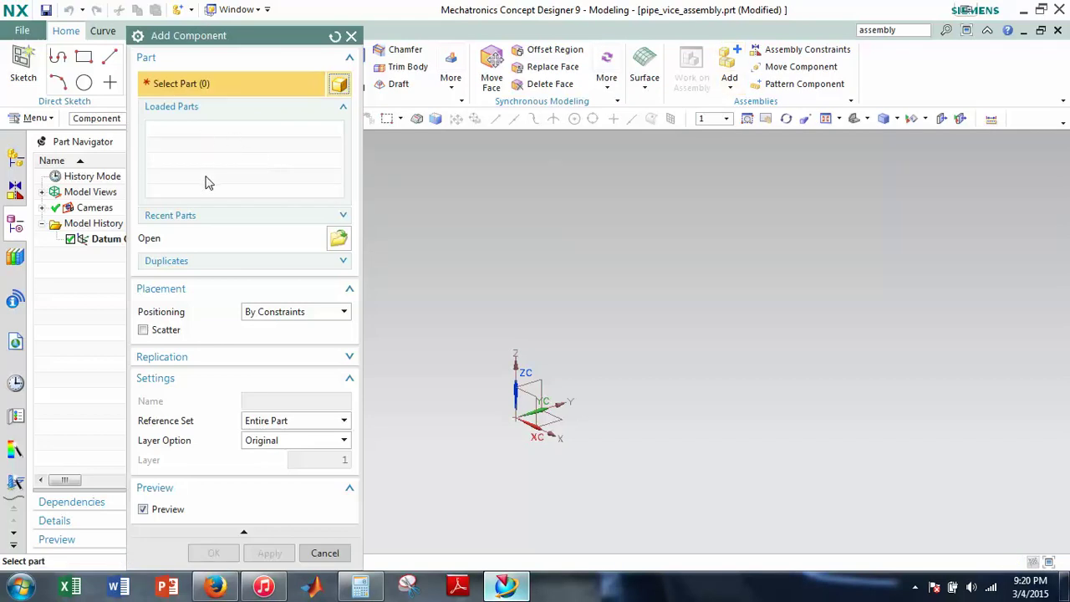
left_click(229, 215)
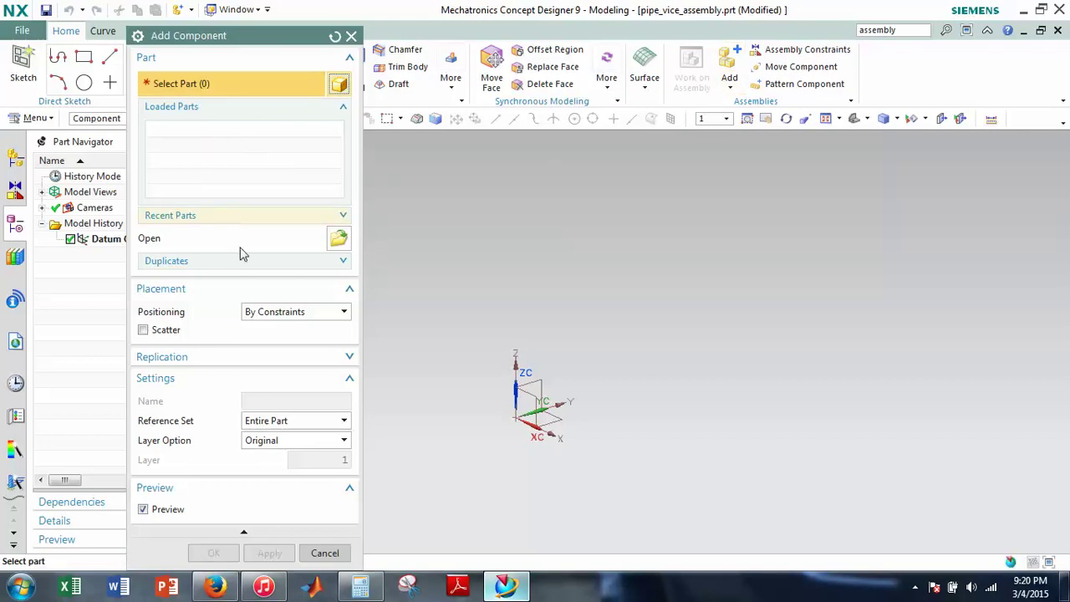
left_click(234, 163)
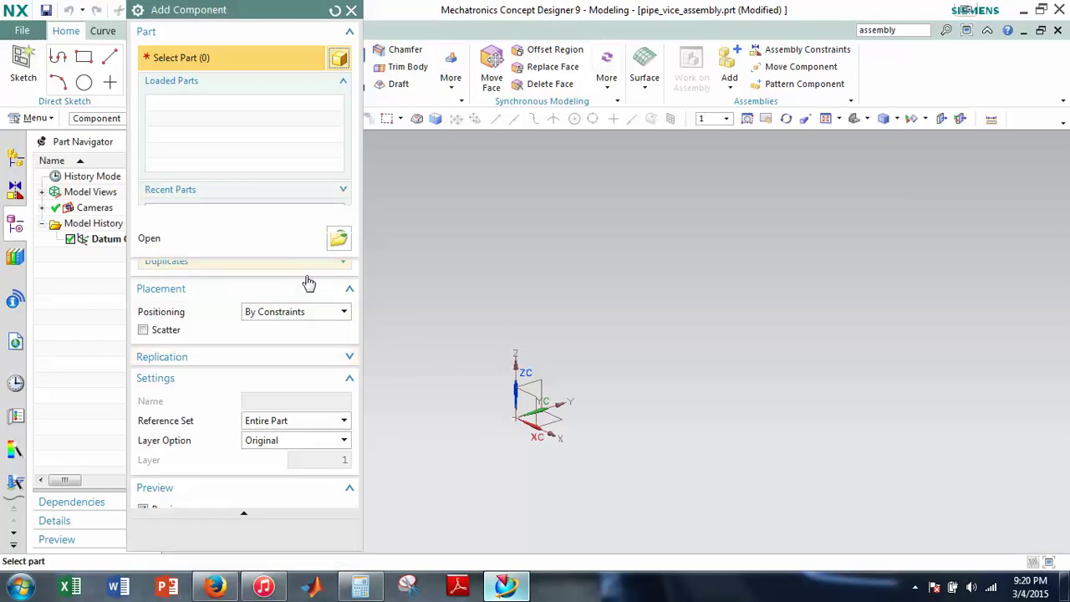
left_click_drag(236, 10, 223, 30)
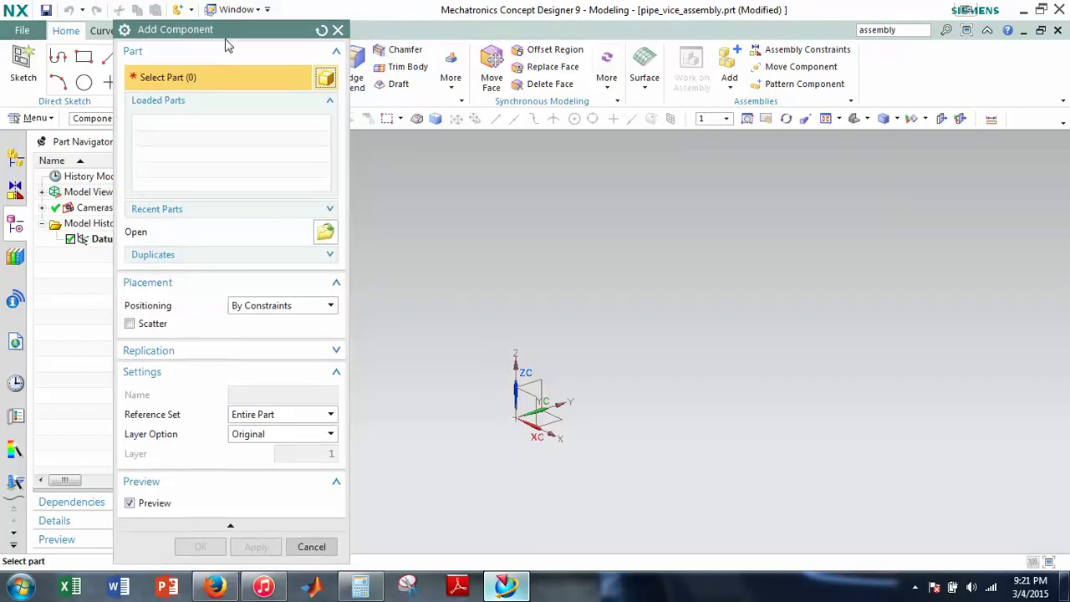
left_click(325, 234)
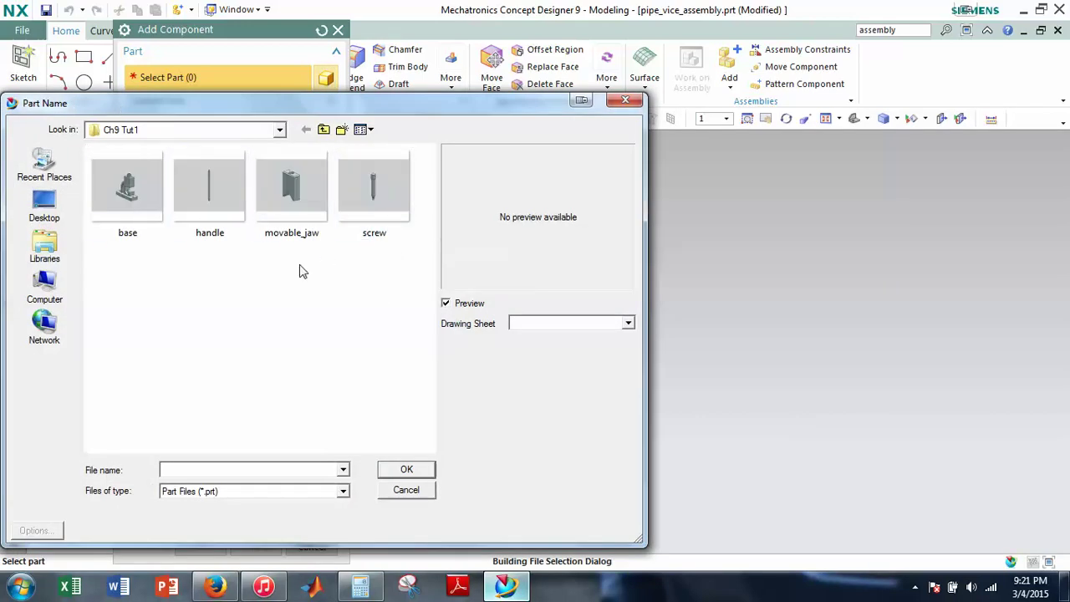
left_click_drag(385, 266, 138, 184)
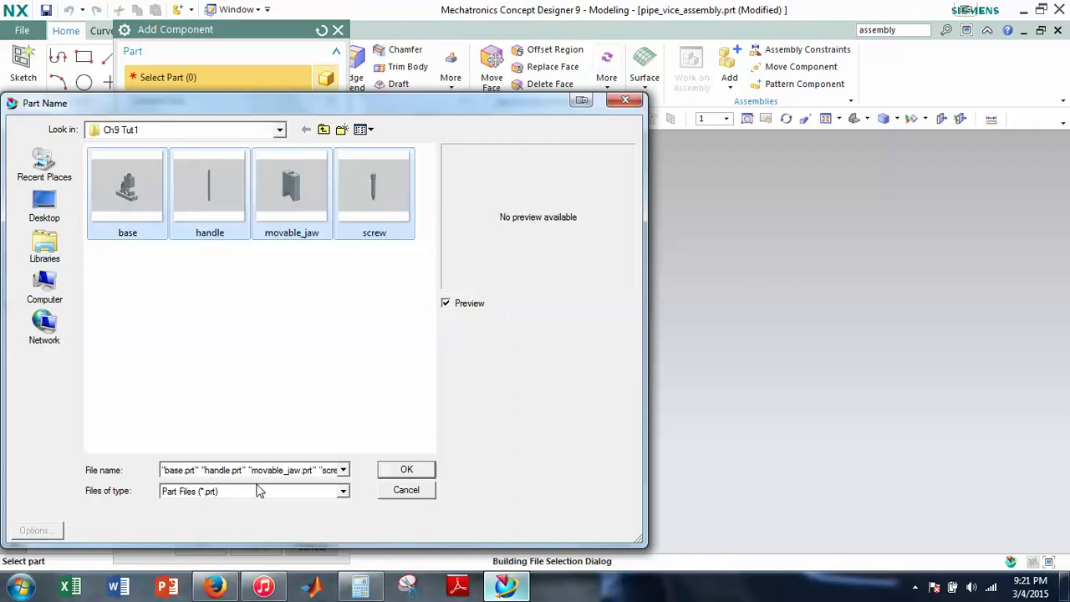
left_click(425, 474)
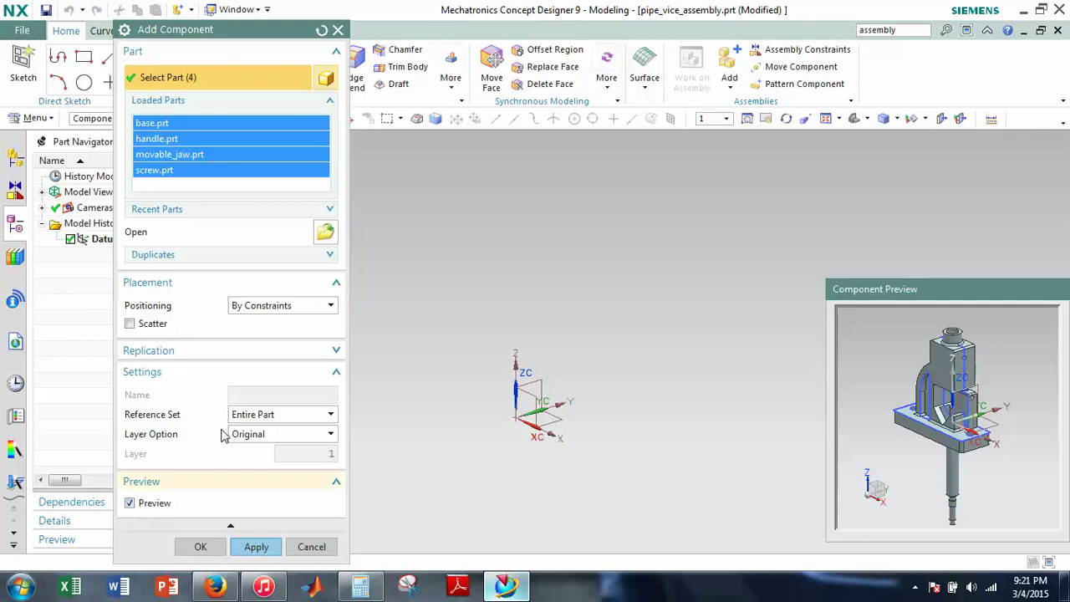
Choose only base.prt as the component to add, with positioning By Constraints and the name BASE.
left_click(214, 189)
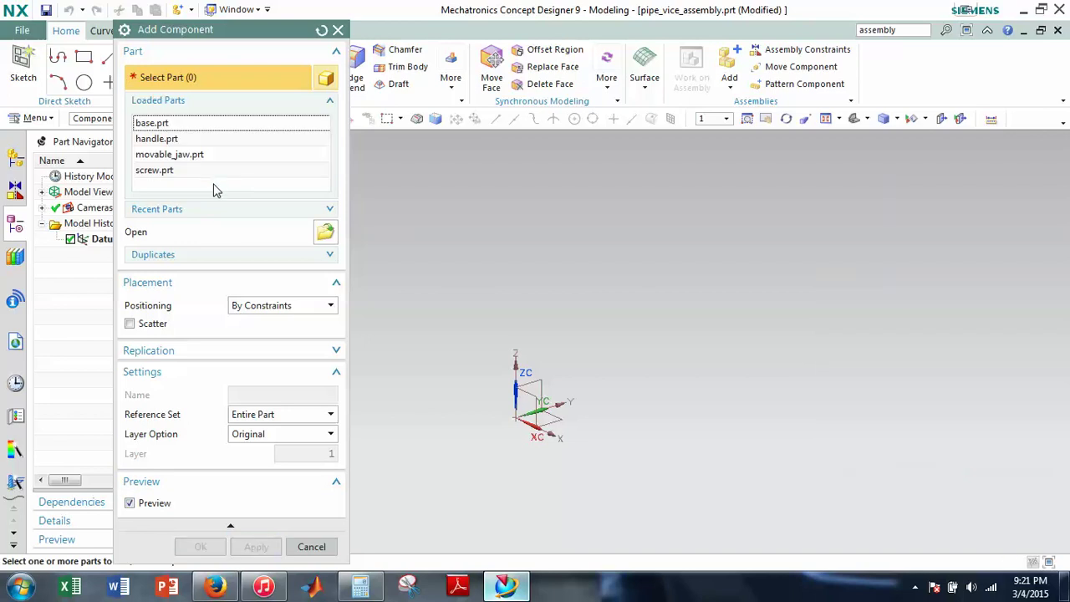
left_click(164, 124)
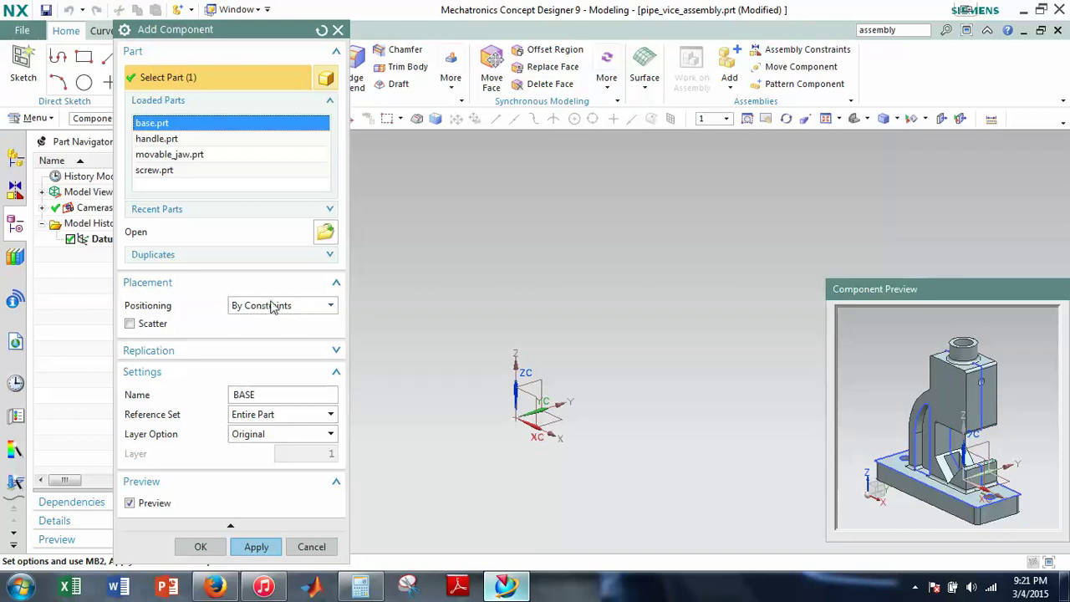
left_click(276, 306)
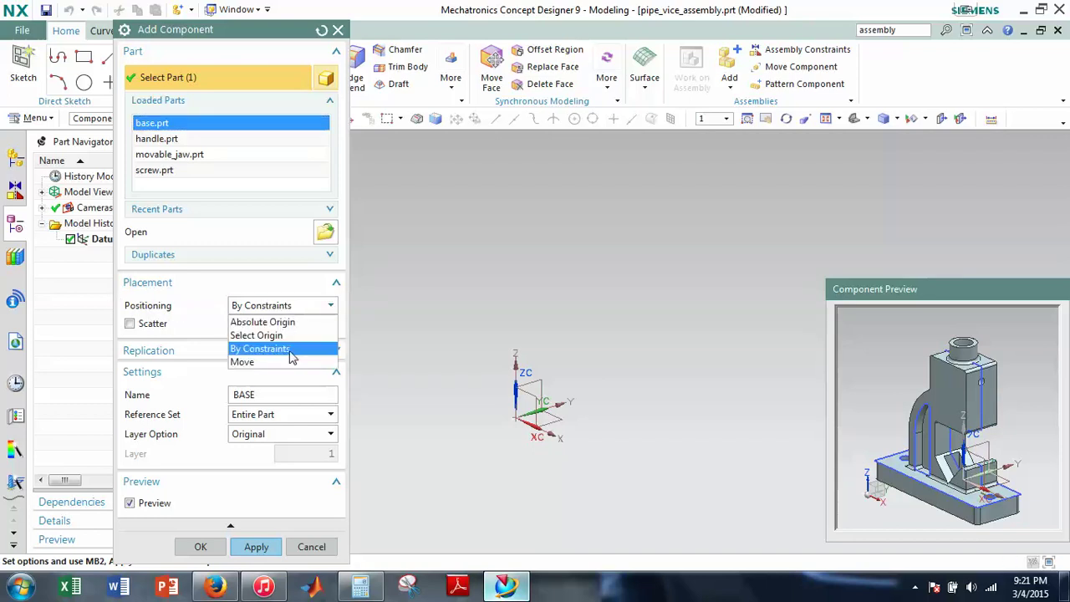
left_click(289, 351)
left_click(282, 306)
left_click(281, 351)
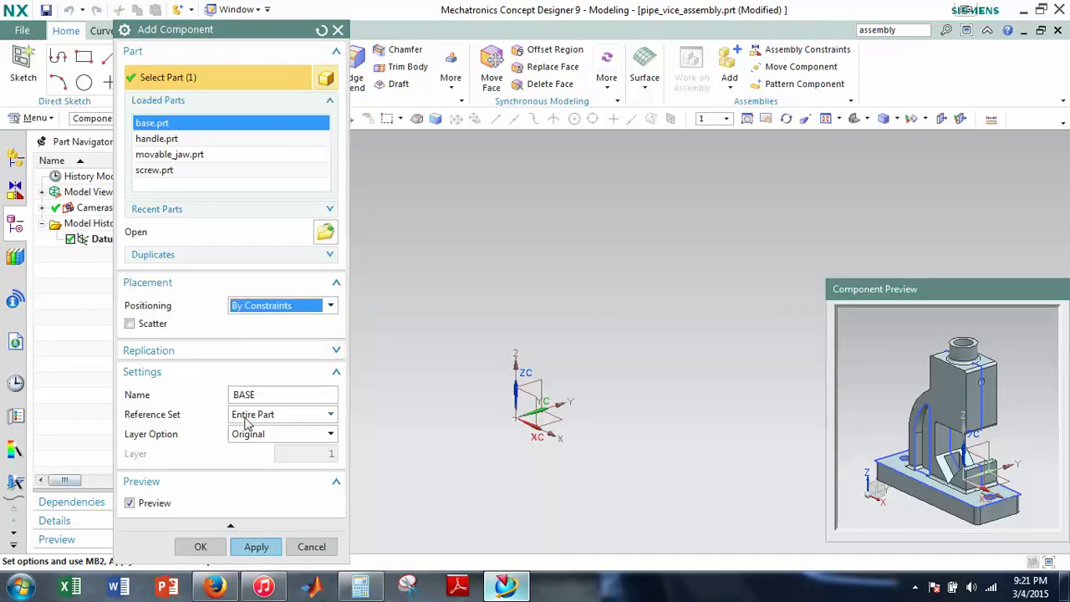
left_click(259, 350)
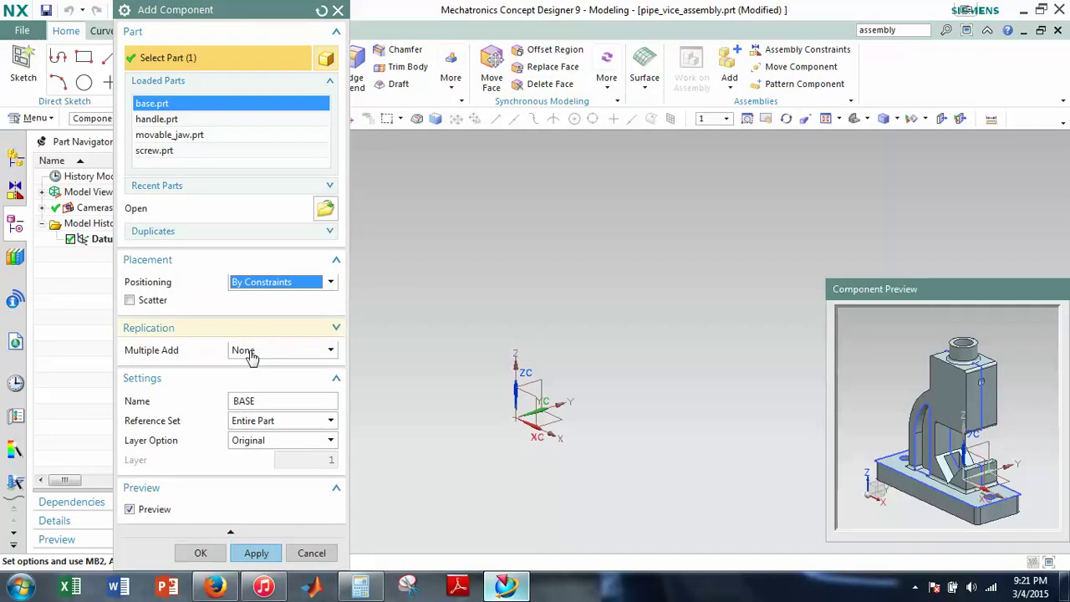
left_click(250, 333)
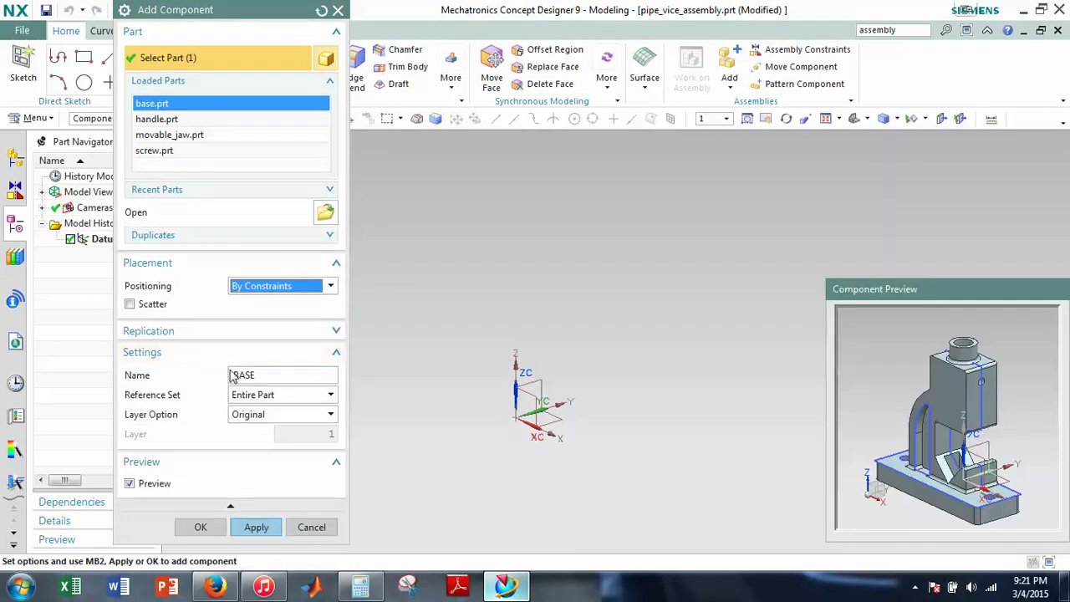
left_click(260, 374)
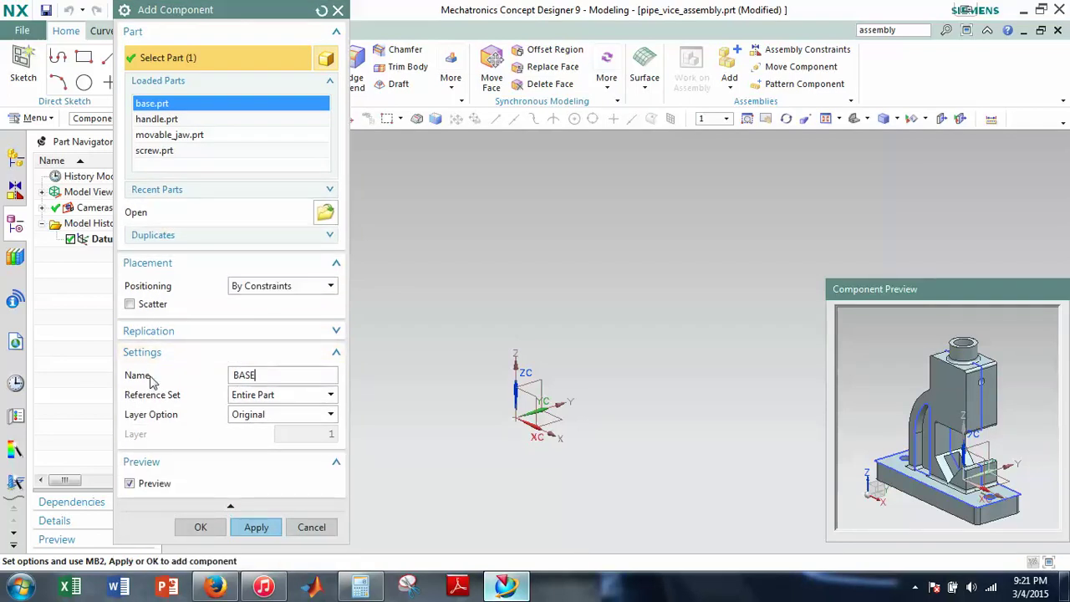
Compare the Model and Entire Part reference sets for the base in the component preview, ending on Entire Part.
left_click(284, 396)
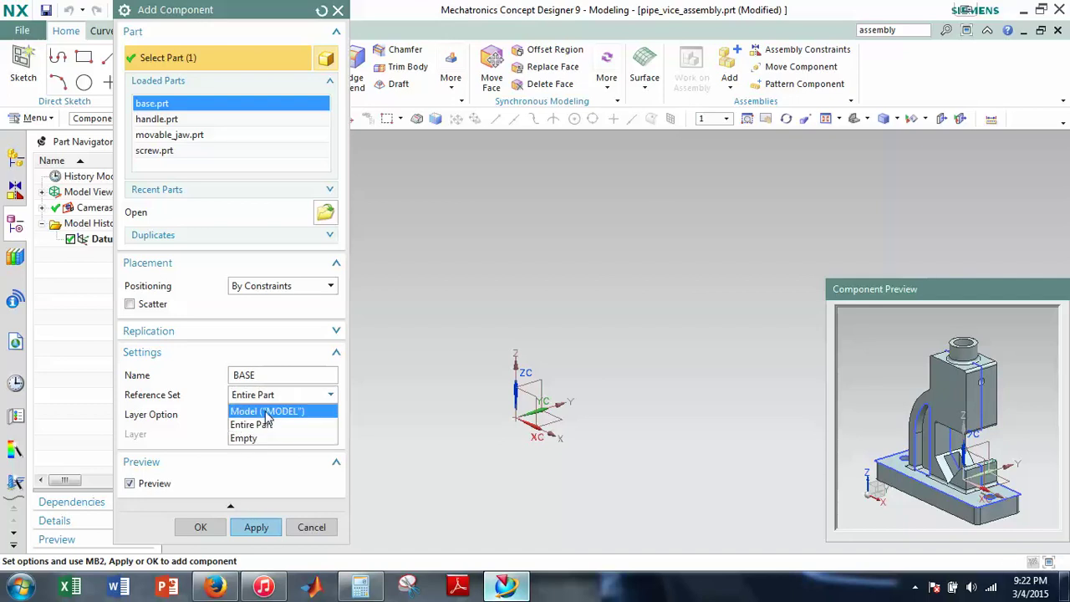
left_click(272, 410)
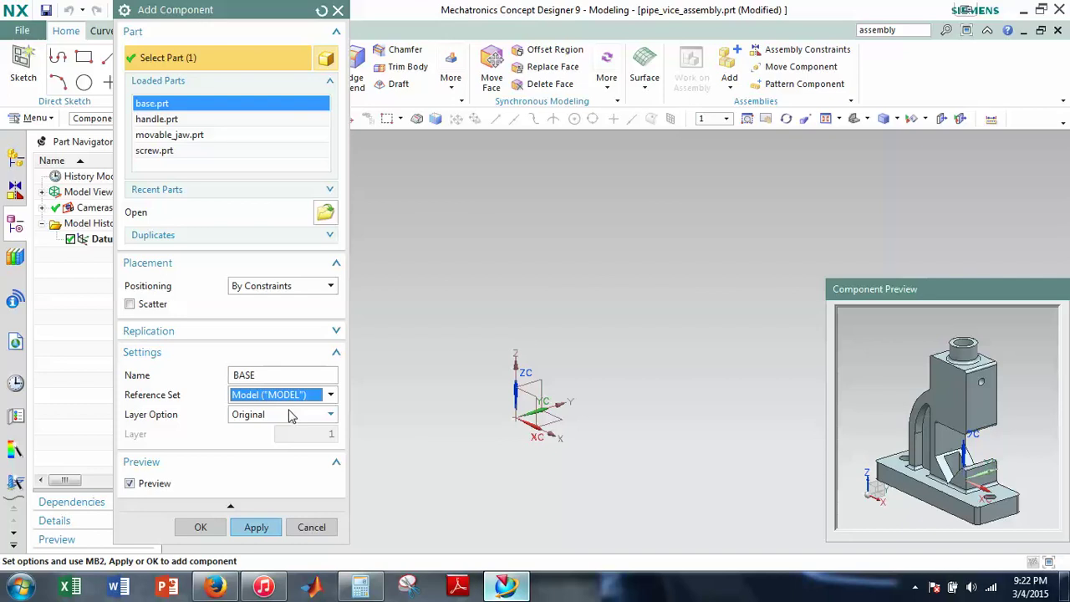
left_click(291, 397)
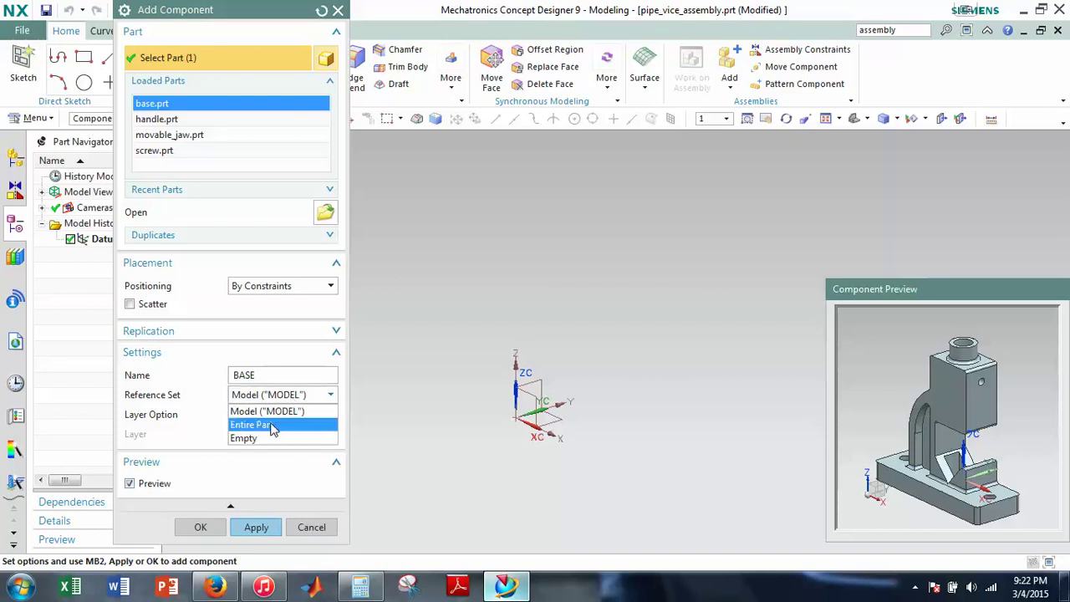
left_click(272, 425)
left_click_drag(926, 291, 463, 260)
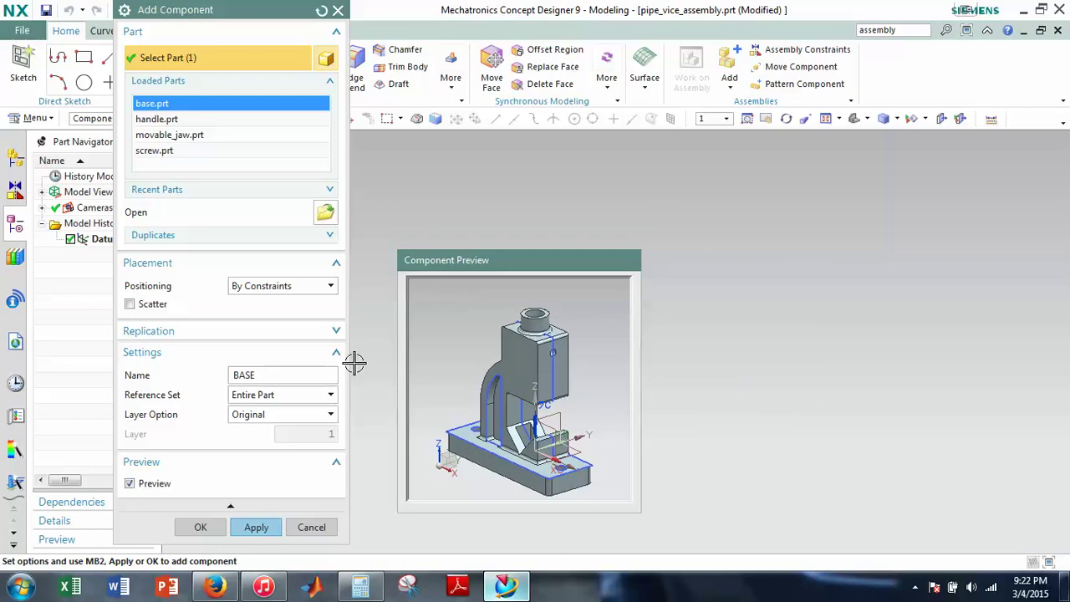
left_click(280, 399)
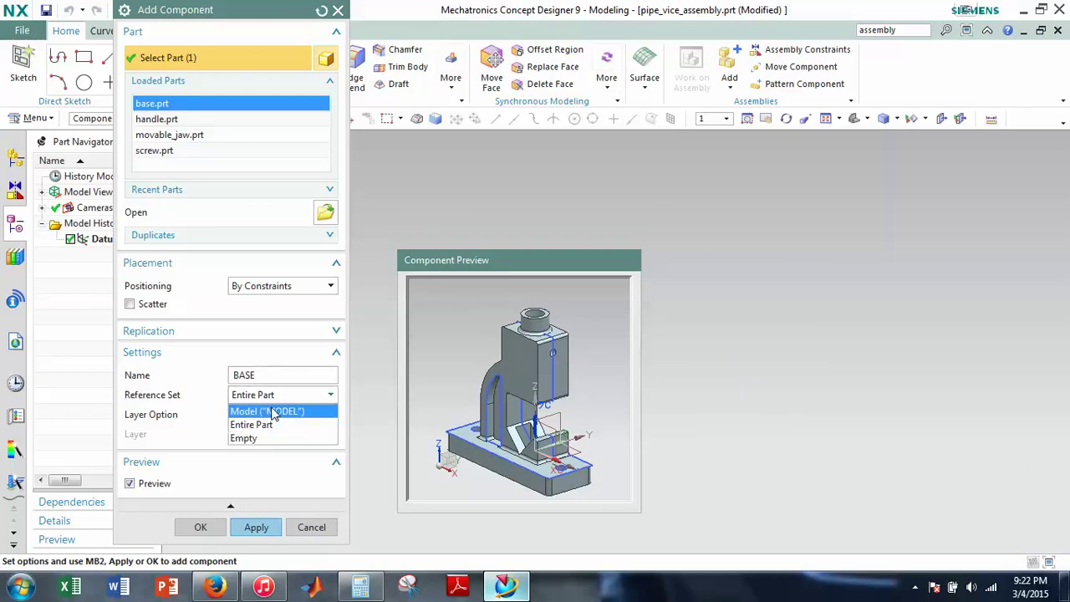
left_click(269, 411)
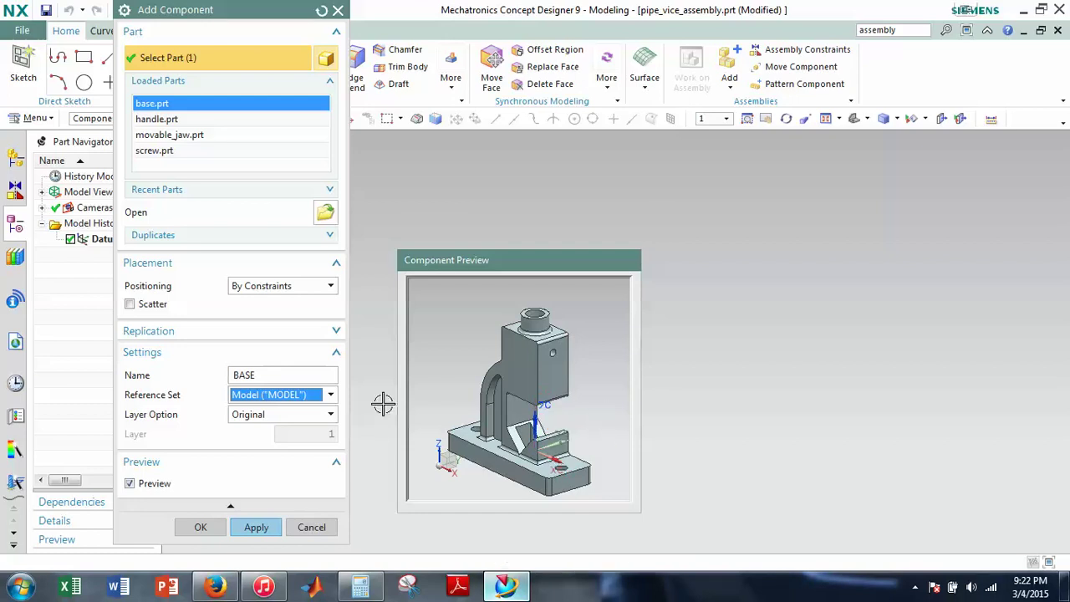
left_click(331, 394)
left_click(306, 423)
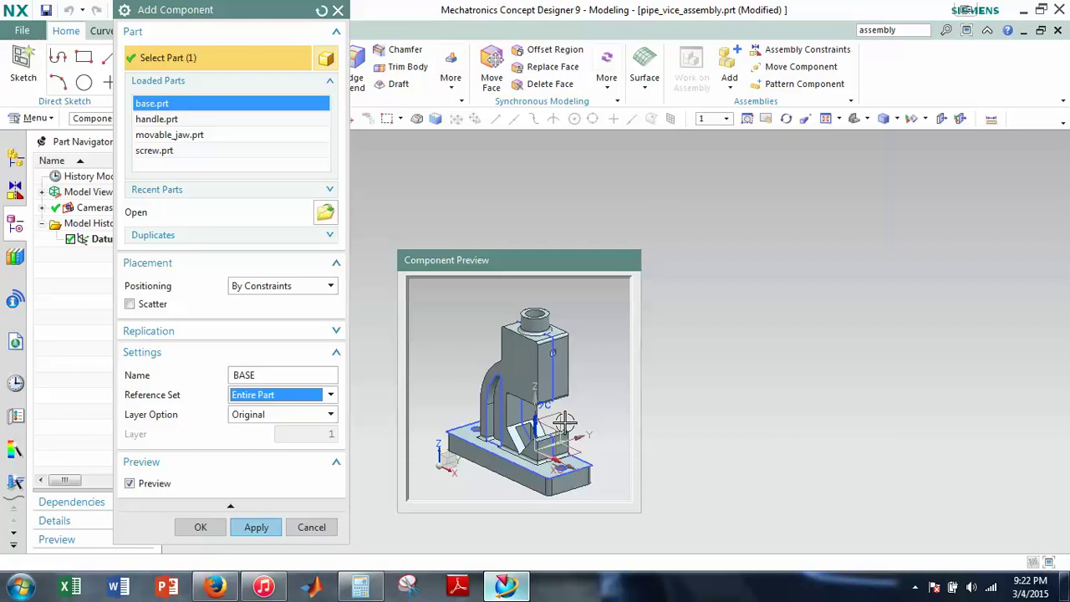
Examine the base's datum planes, coordinate system and sketch curves up close in the component preview.
scroll(560, 393, "up", 3)
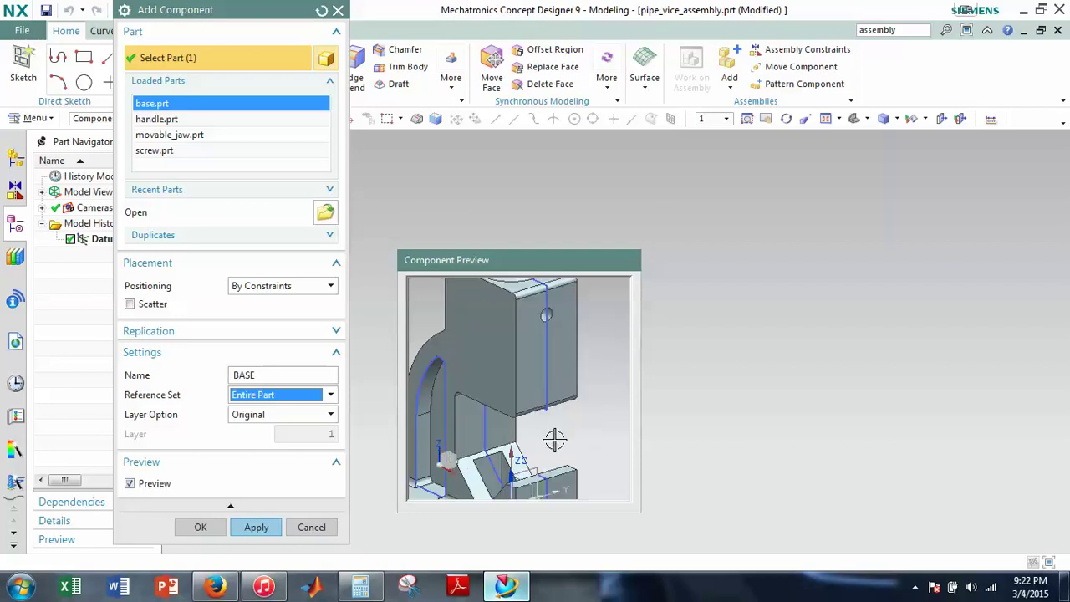
scroll(562, 447, "down", 3)
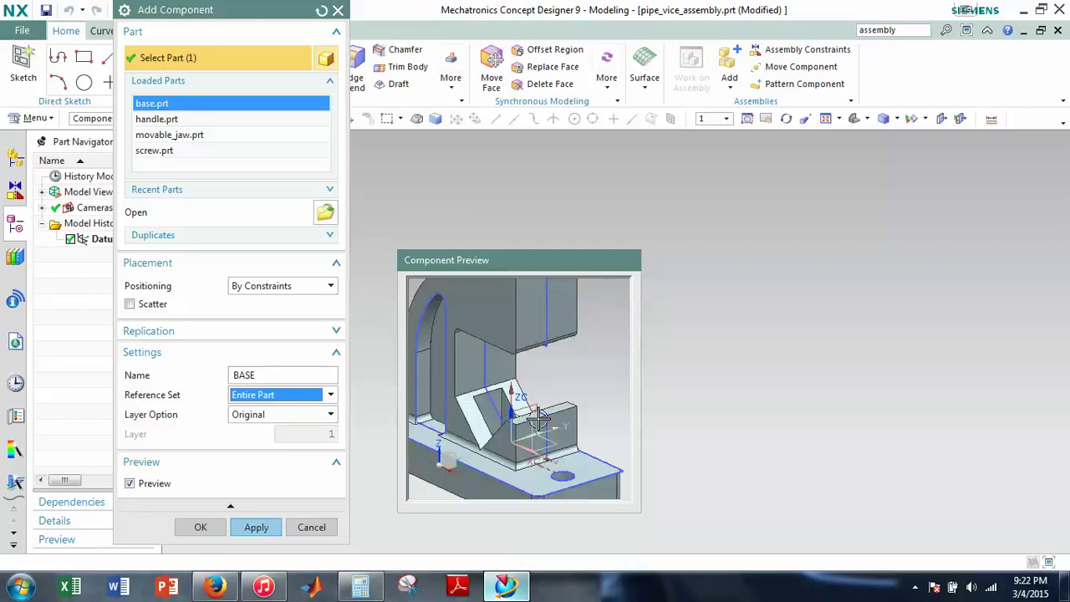
scroll(536, 414, "up", 2)
scroll(549, 391, "down", 3)
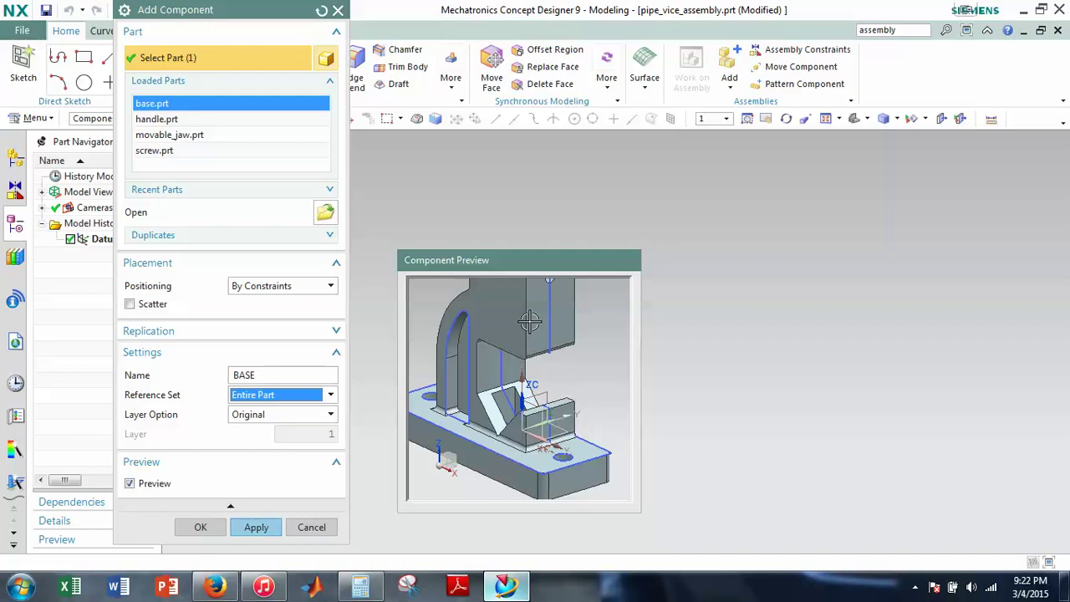
scroll(528, 422, "up", 3)
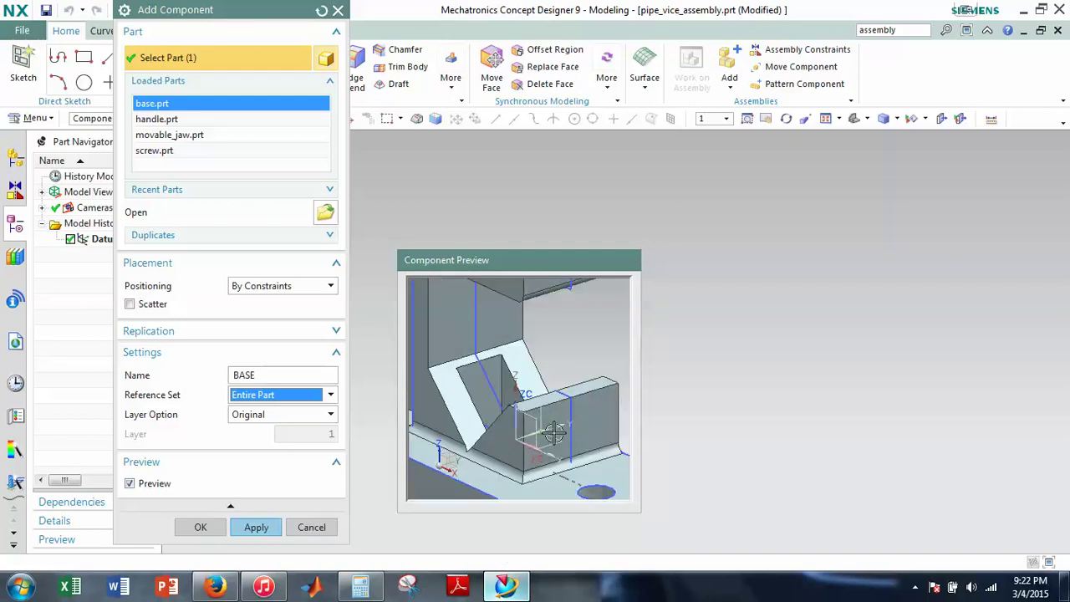
scroll(550, 397, "down", 3)
scroll(546, 386, "down", 1)
scroll(546, 386, "down", 1)
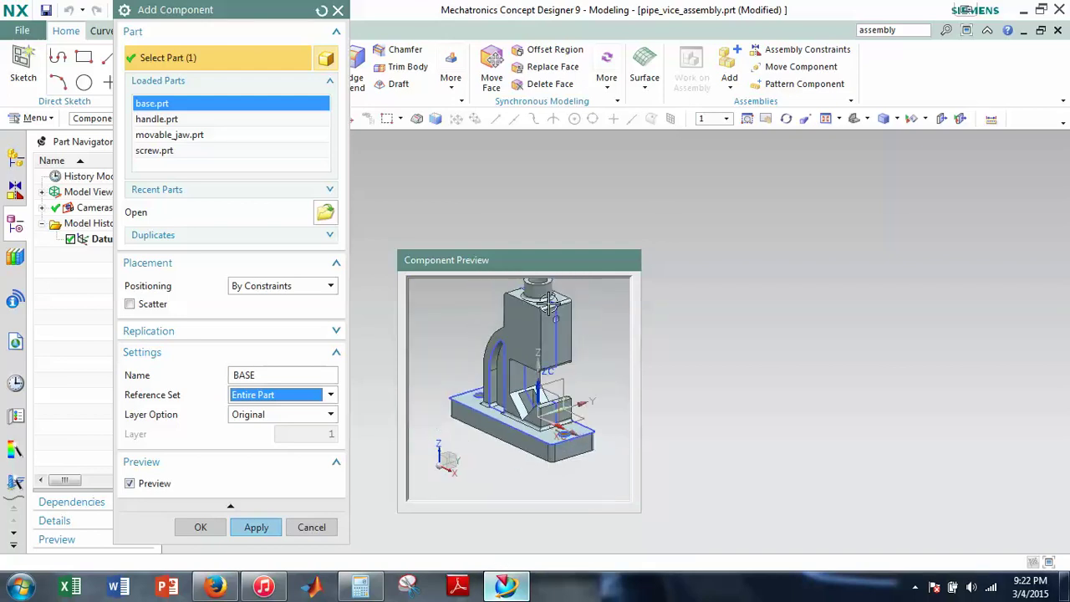
Preview the base with the Model reference set once more, restore Entire Part, and move the component preview clear of the assembly datum.
left_click(307, 396)
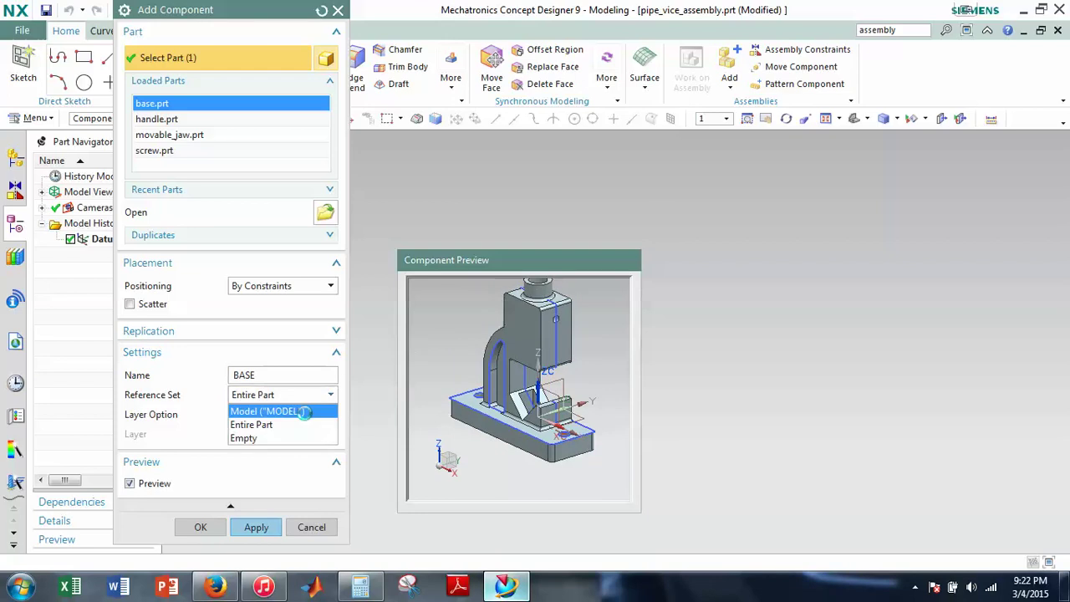
left_click(303, 411)
scroll(542, 430, "up", 3)
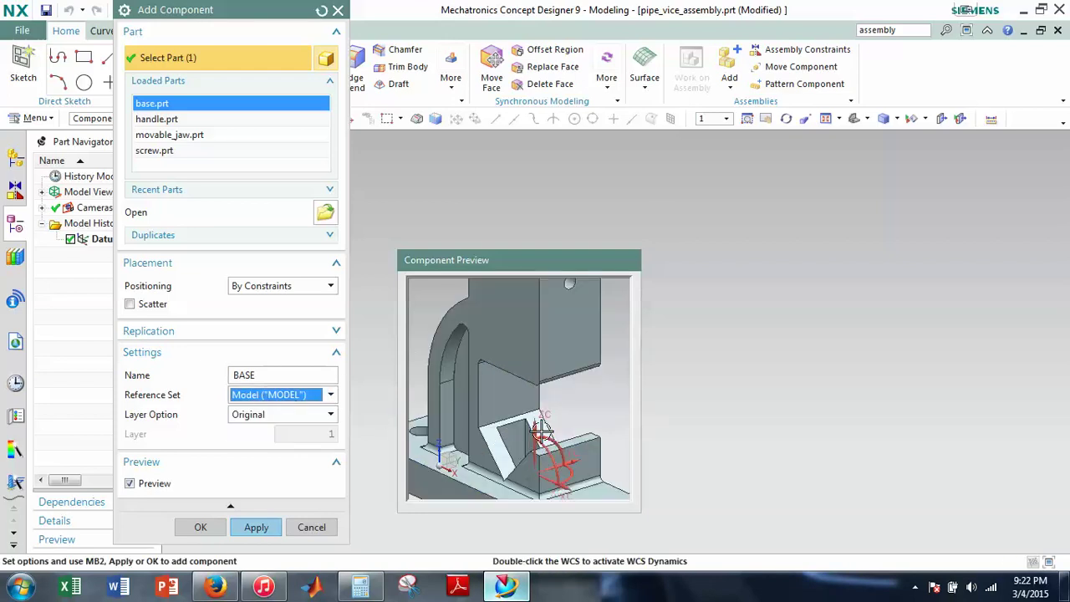
left_click(271, 396)
left_click(280, 428)
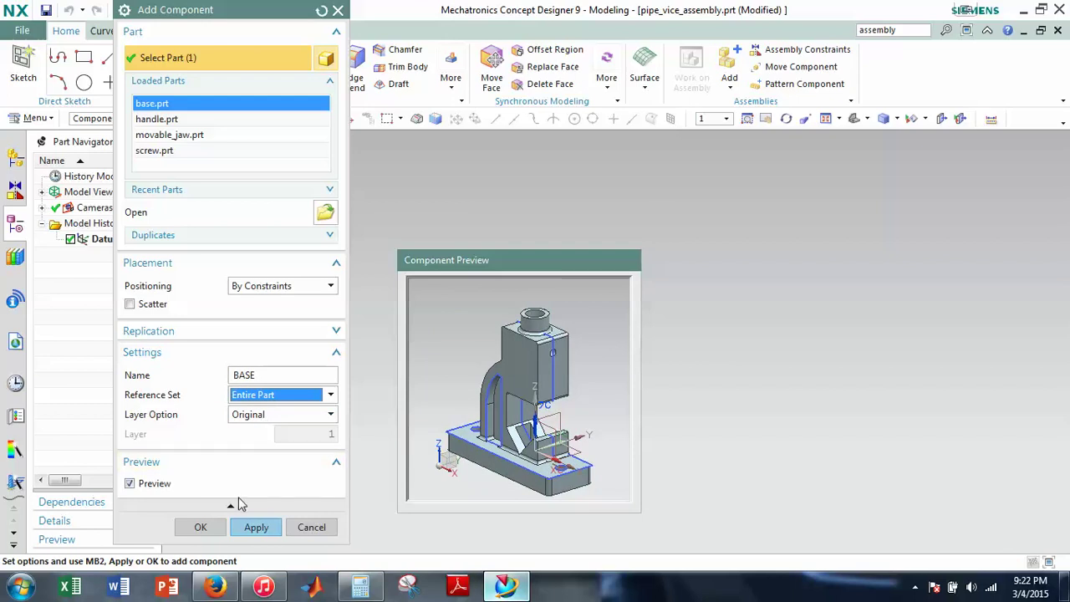
left_click_drag(496, 265, 917, 294)
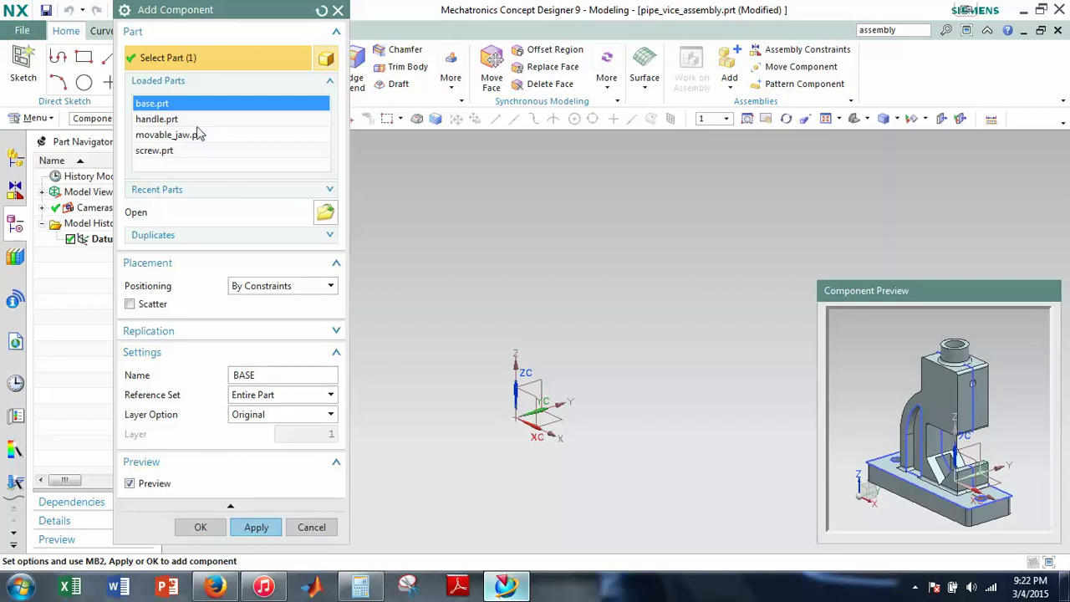
Apply the base component settings, and turn its preview in the main window off and back on.
left_click(256, 528)
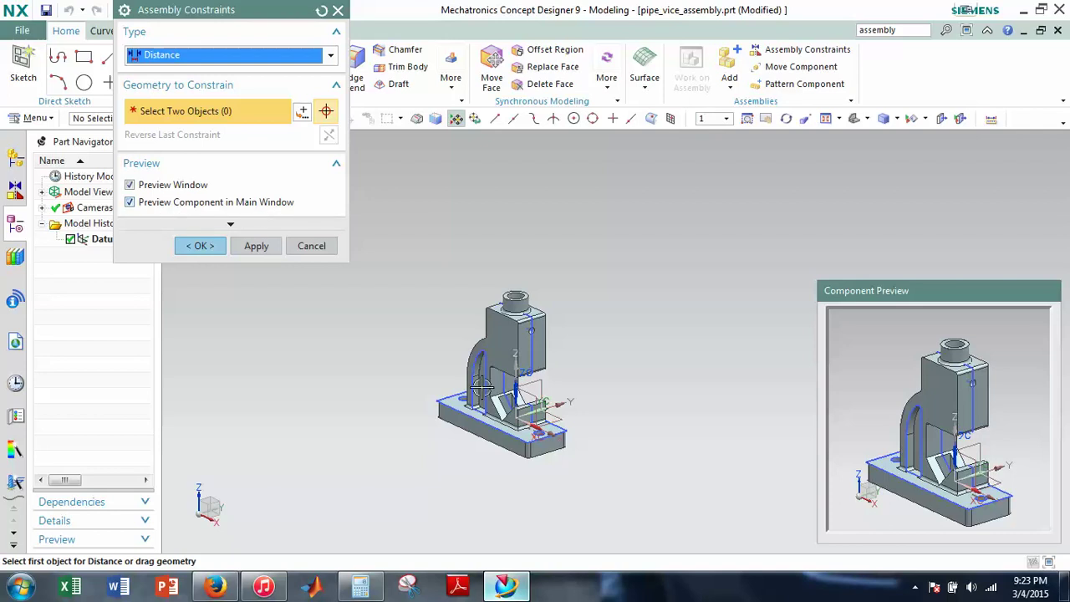
left_click(215, 202)
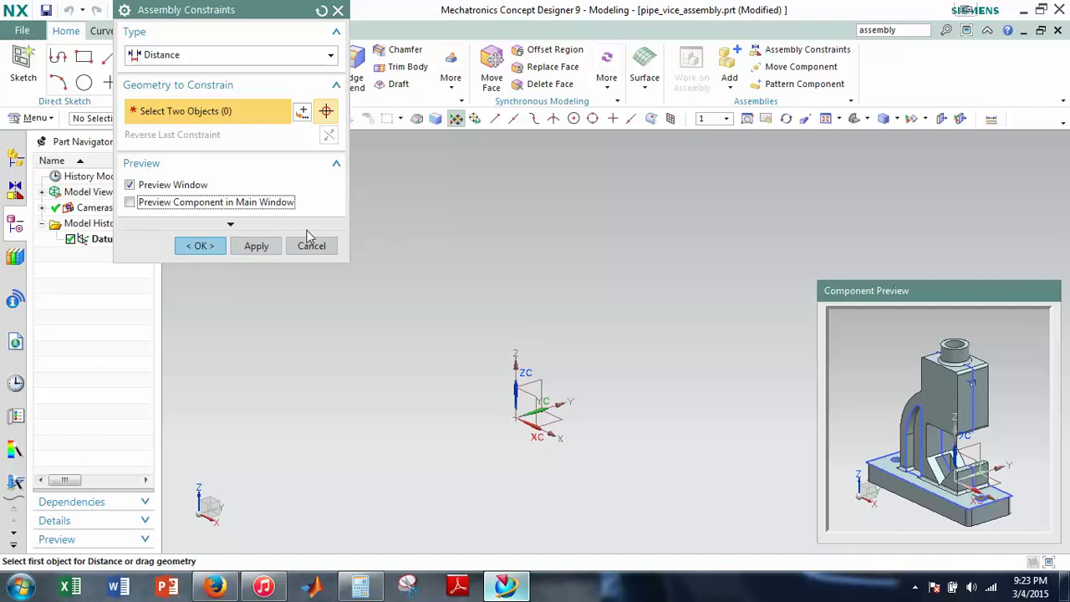
left_click(261, 206)
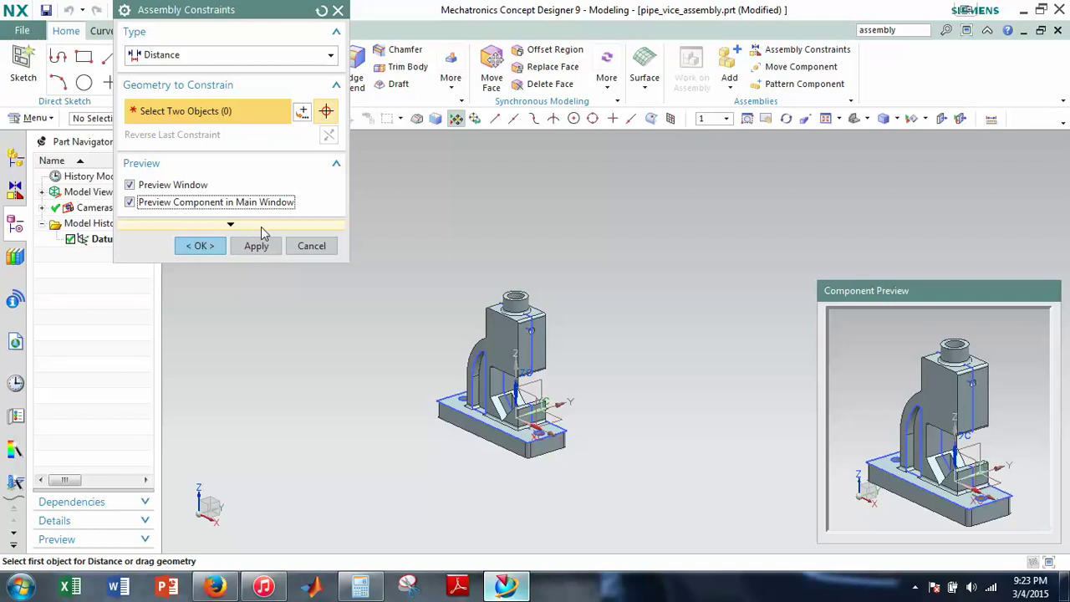
Move the base freely away from the assembly's datum coordinate system so both sets of datum planes can be picked.
scroll(510, 342, "down", 2)
scroll(508, 342, "up", 1)
middle_click_drag(620, 399, 701, 310, "shift")
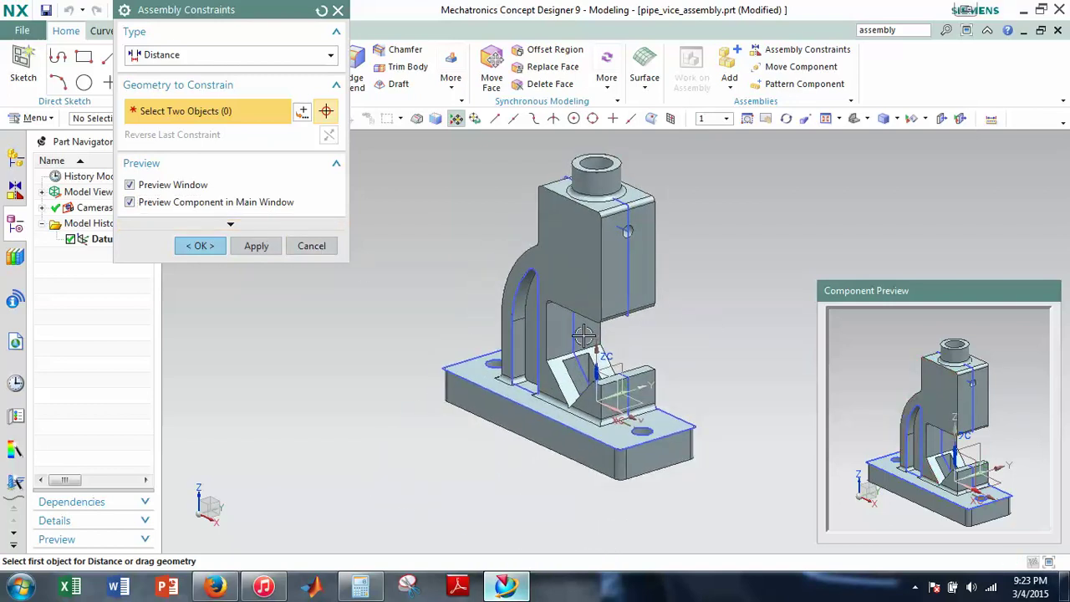
left_click_drag(577, 242, 372, 296)
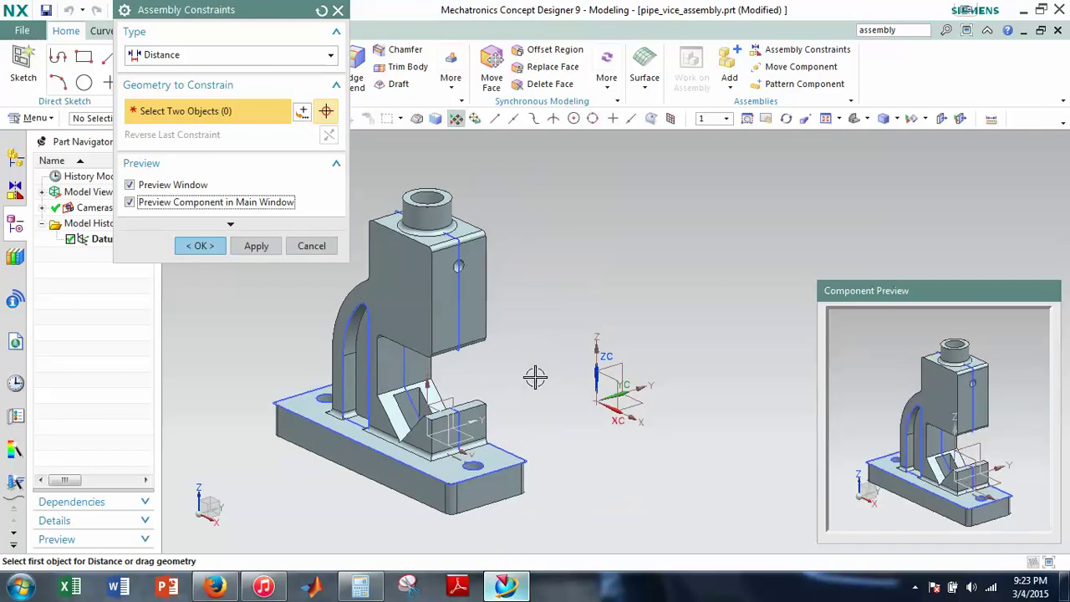
left_click_drag(527, 228, 566, 217)
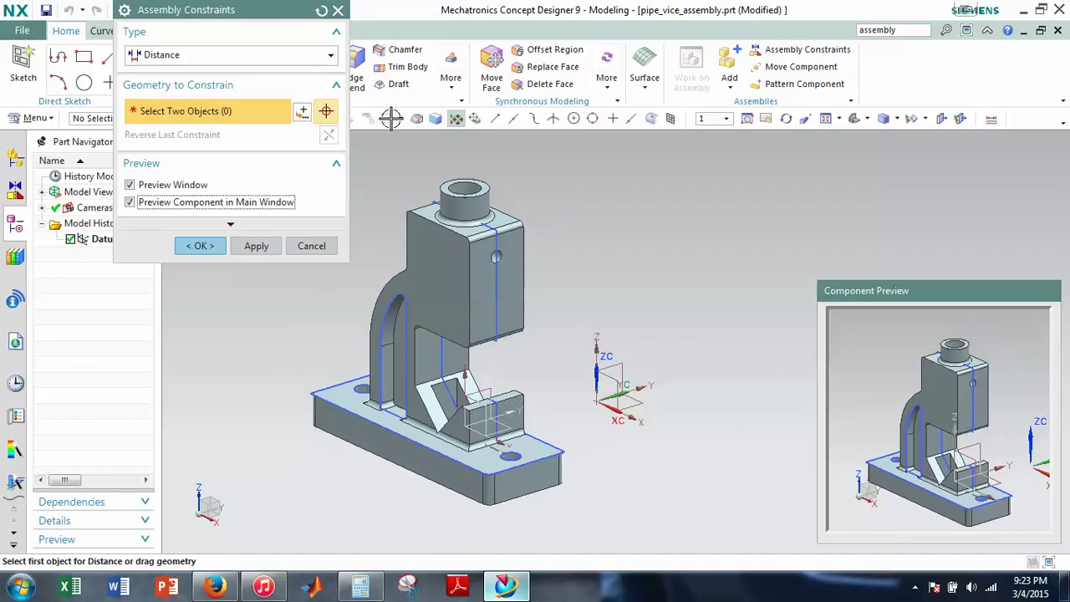
Constrain the base's YZ plane to the assembly's YZ plane using Touch Align with Prefer Touch orientation, and reverse the constraint.
left_click(276, 55)
left_click(226, 72)
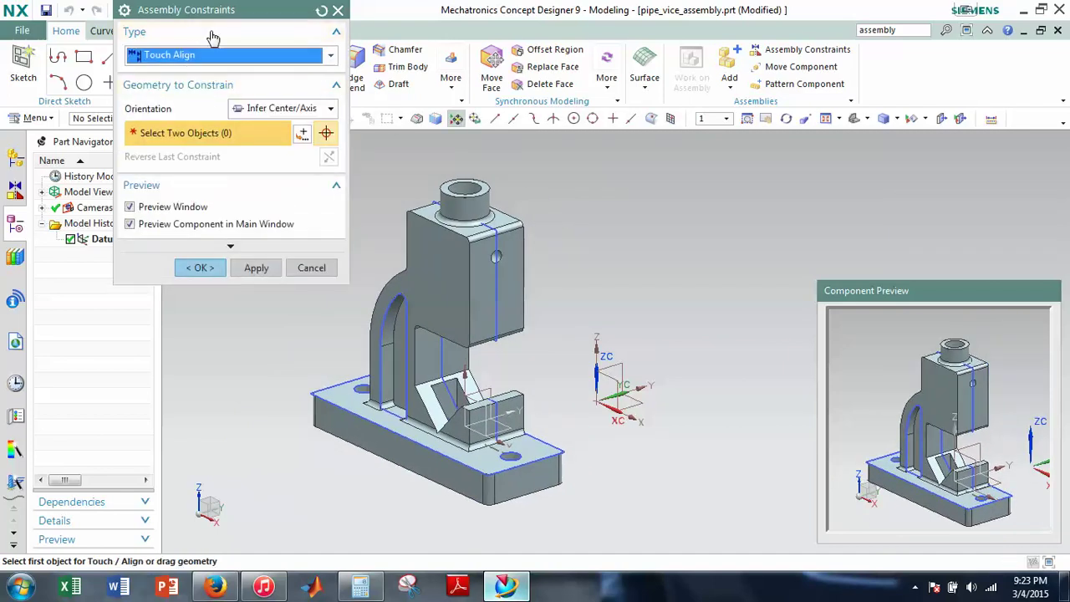
left_click_drag(221, 11, 219, 94)
left_click(259, 193)
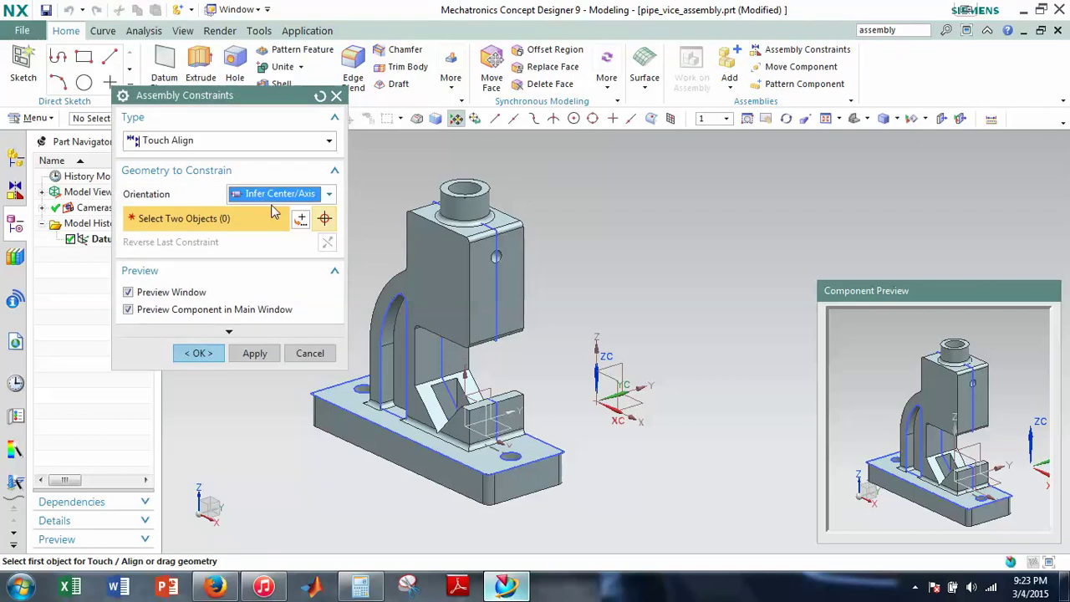
left_click(280, 211)
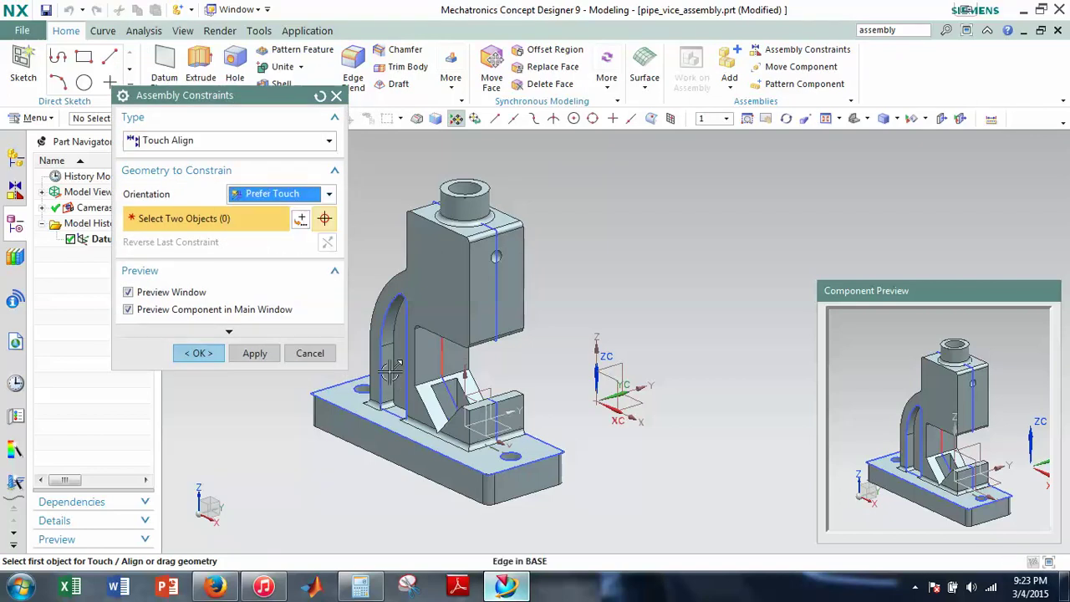
left_click(499, 386)
left_click(665, 386)
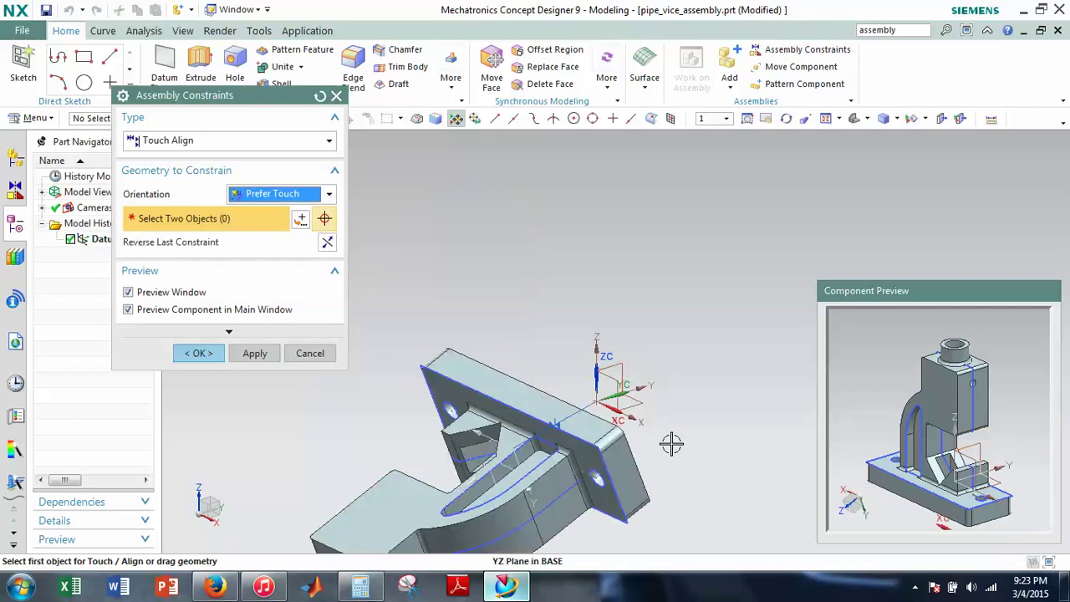
left_click(326, 242)
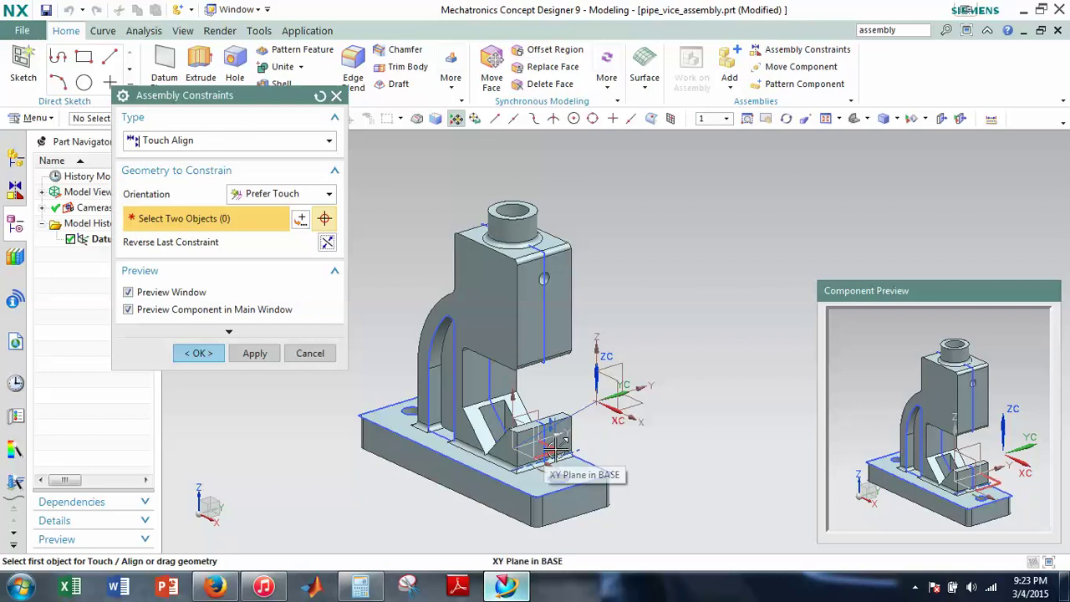
Constrain the base's XY plane to the XY plane of the assembly's datum coordinate system, and reverse the constraint.
left_click(554, 450)
left_click(641, 405)
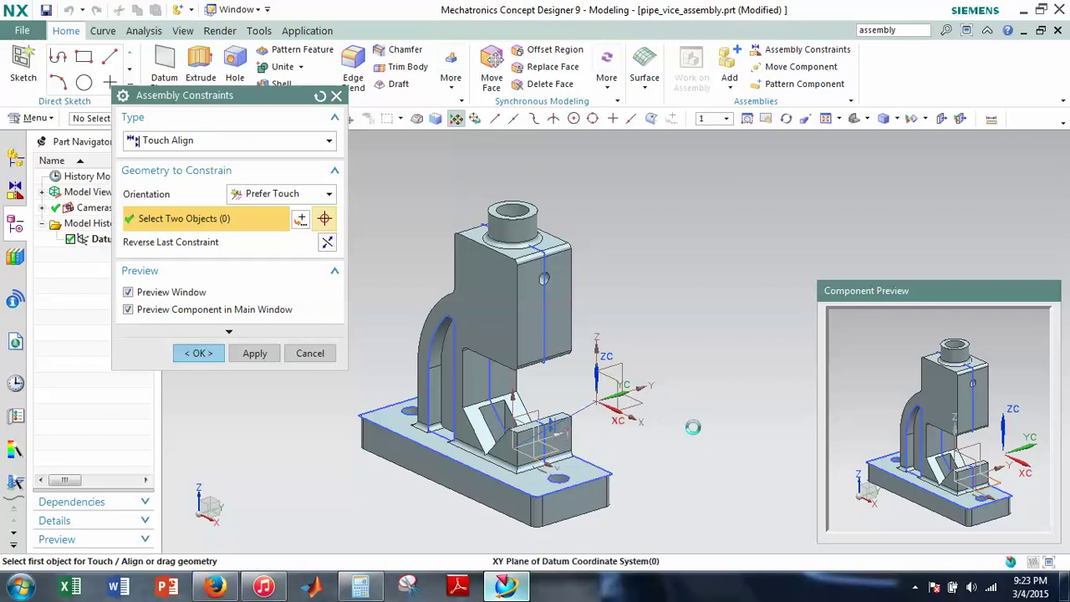
left_click(327, 242)
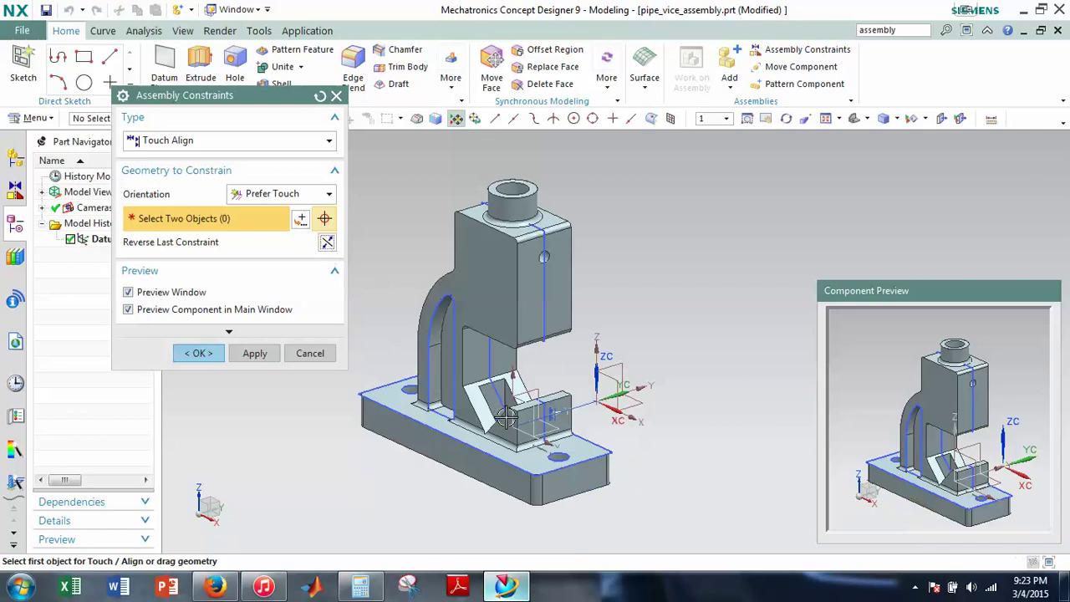
Move the base back and forth along its remaining free direction, leaving it offset from the assembly's datum coordinate system.
left_click_drag(615, 290, 705, 260)
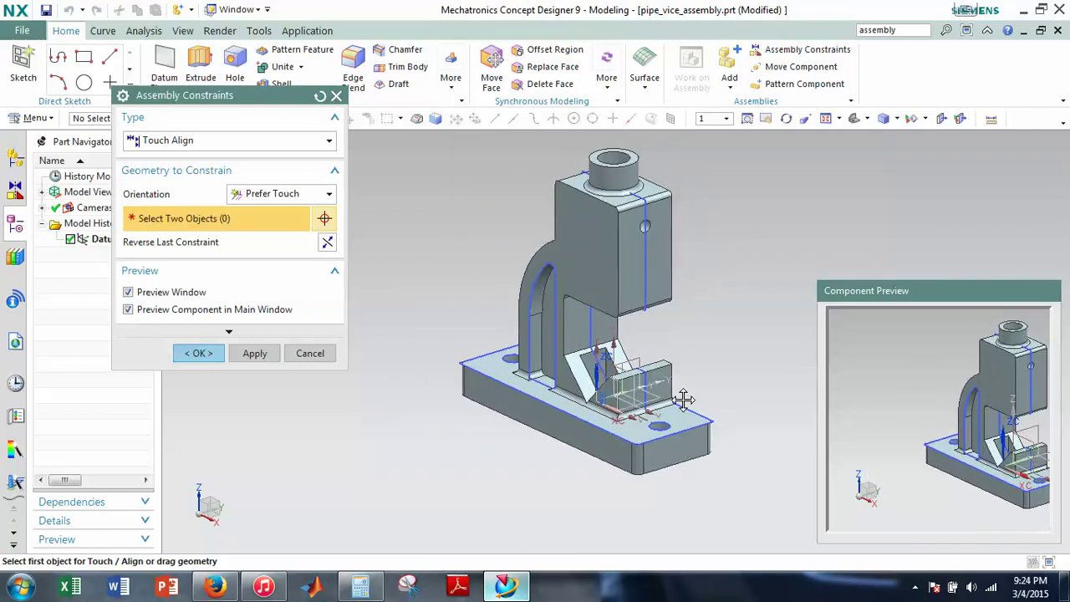
scroll(635, 397, "up", 4)
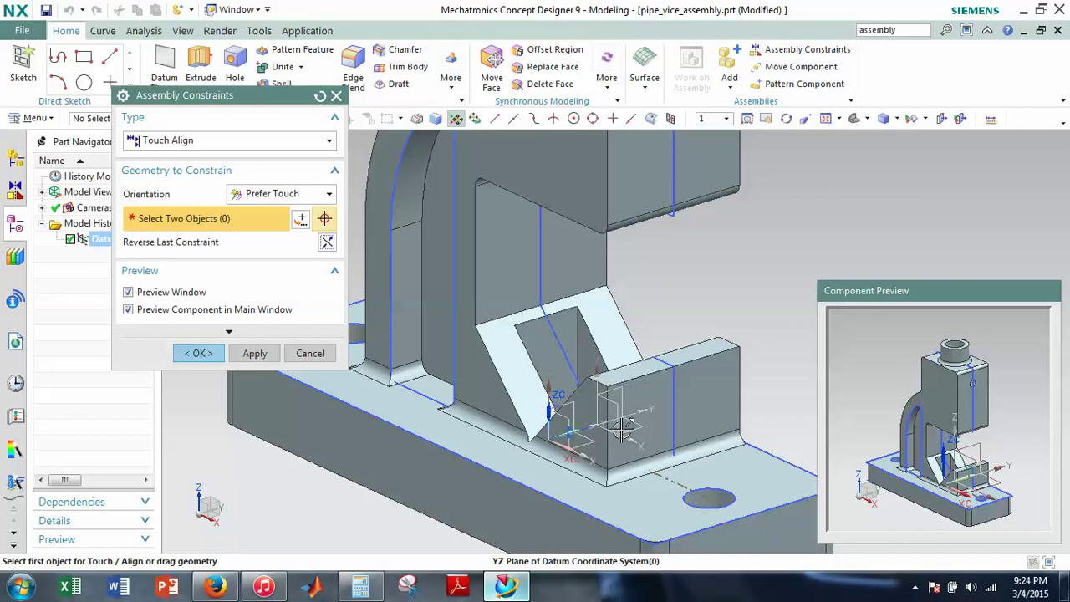
scroll(621, 429, "down", 4)
middle_click_drag(651, 340, 624, 400, "shift")
scroll(696, 333, "up", 3)
scroll(699, 341, "down", 3)
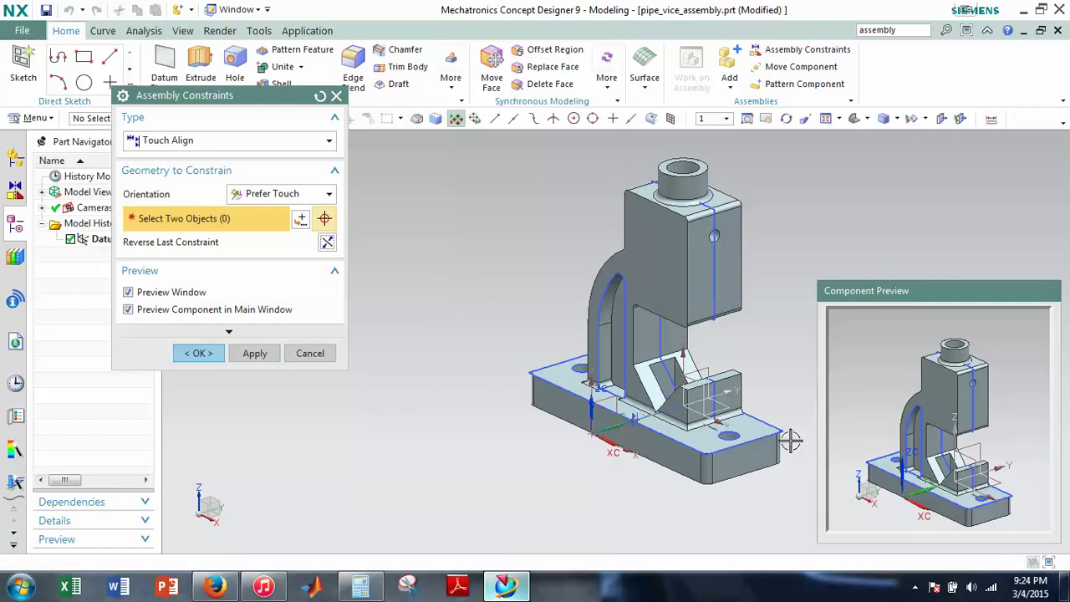
middle_click_drag(683, 308, 552, 341, "shift")
scroll(600, 450, "up", 3)
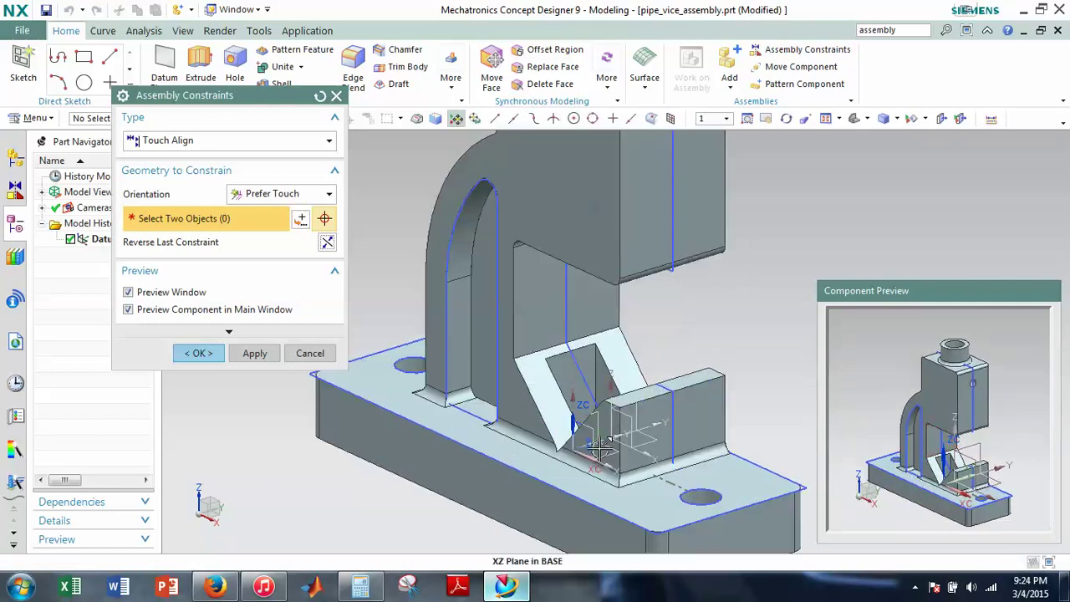
scroll(588, 430, "up", 2)
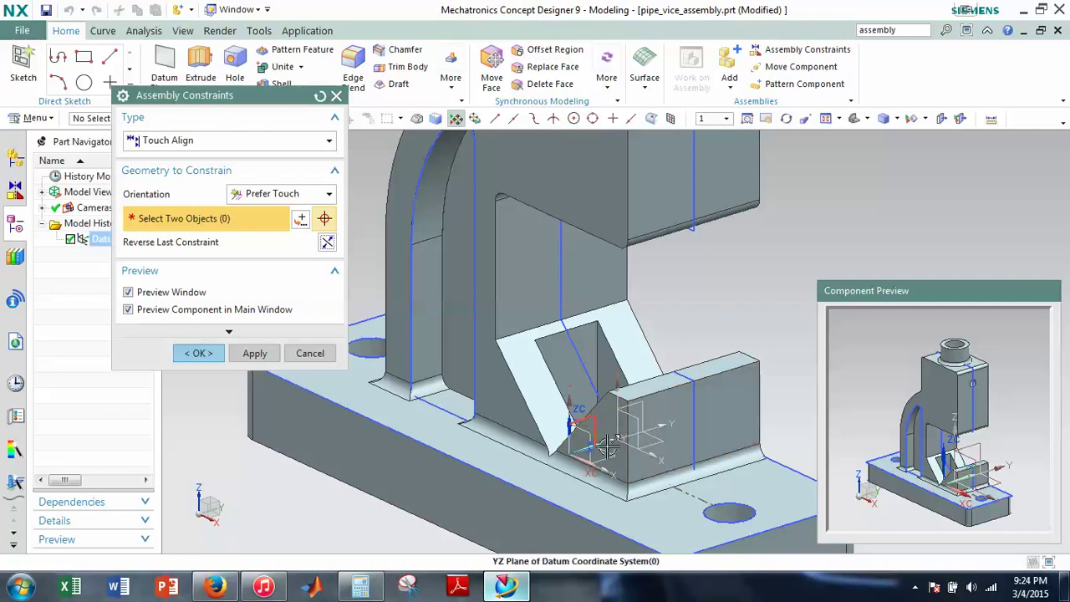
scroll(660, 436, "down", 3)
scroll(439, 320, "down", 2)
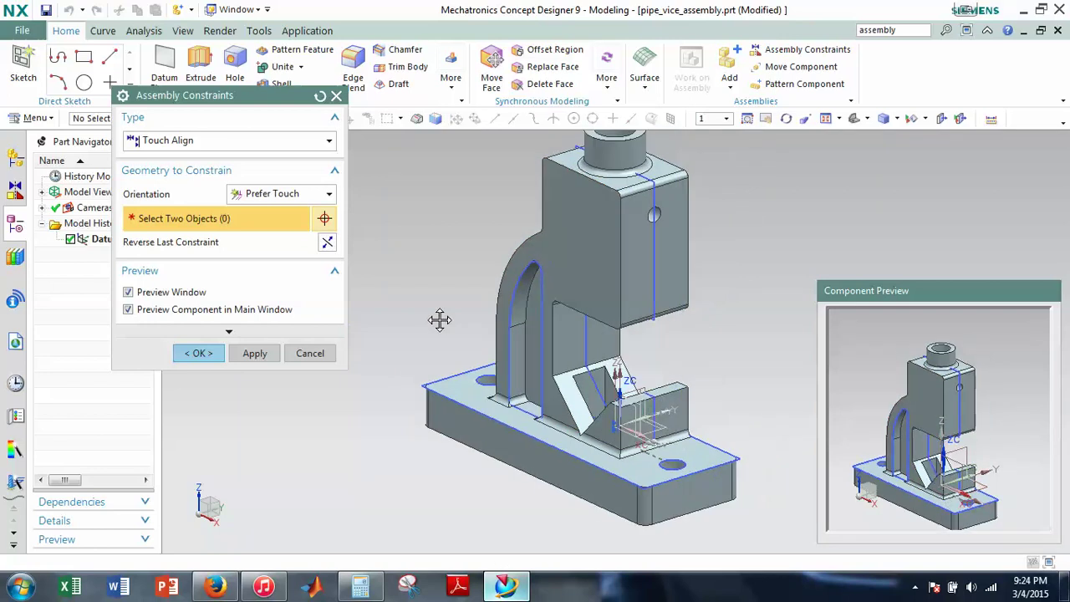
scroll(439, 319, "up", 3)
scroll(602, 310, "down", 2)
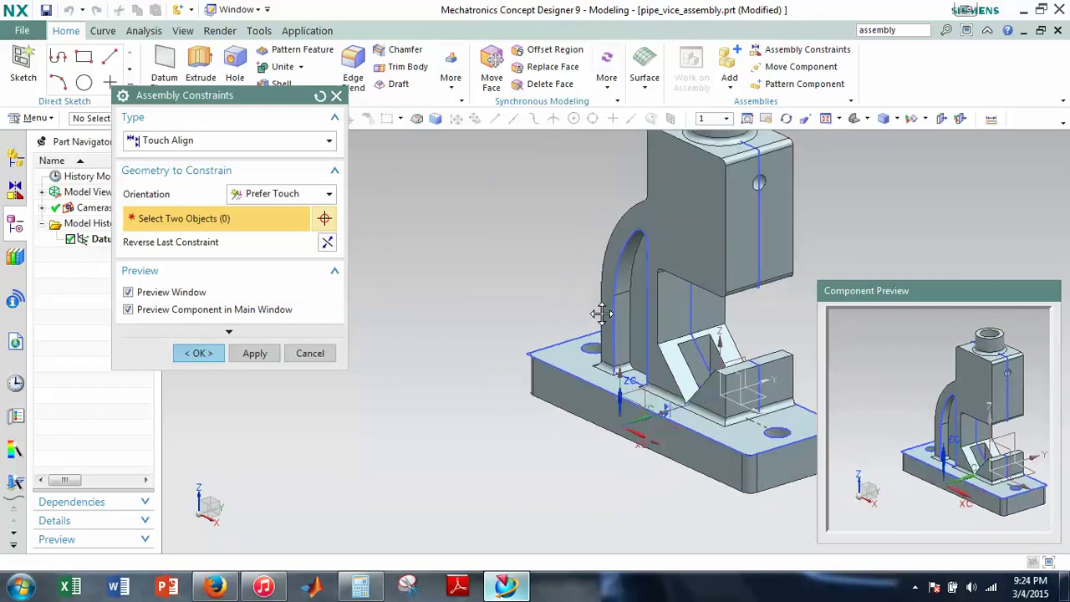
scroll(660, 431, "up", 2)
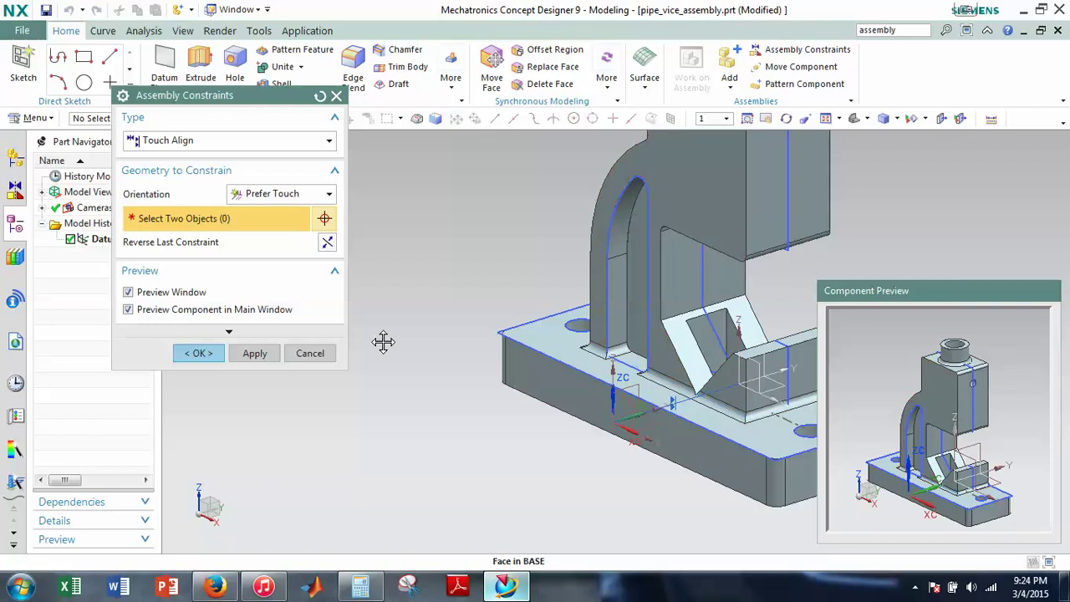
scroll(383, 341, "up", 3)
scroll(371, 354, "down", 3)
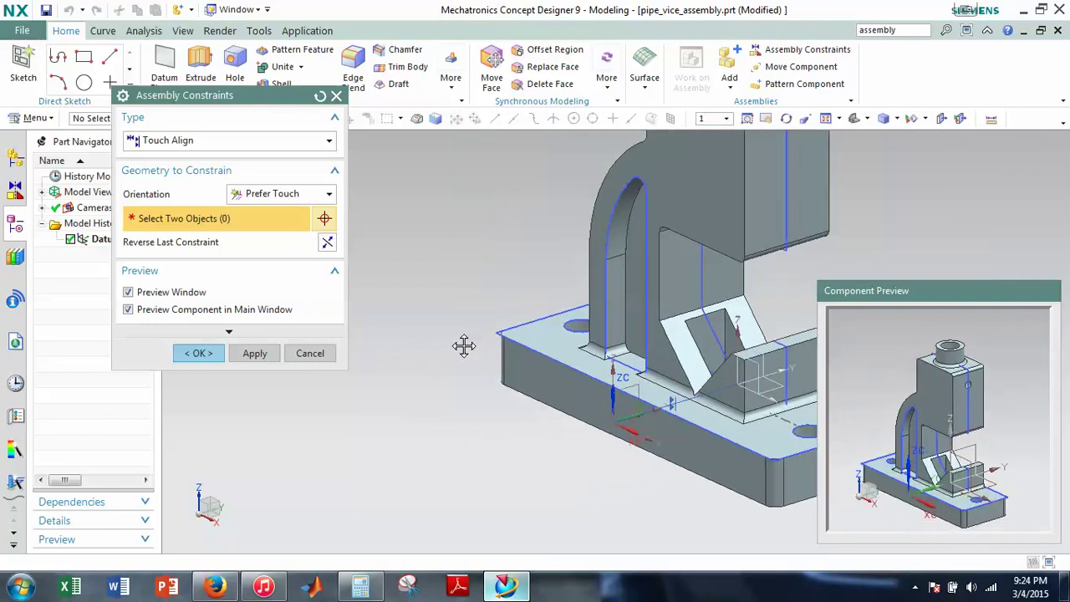
scroll(389, 349, "up", 3)
scroll(463, 332, "down", 3)
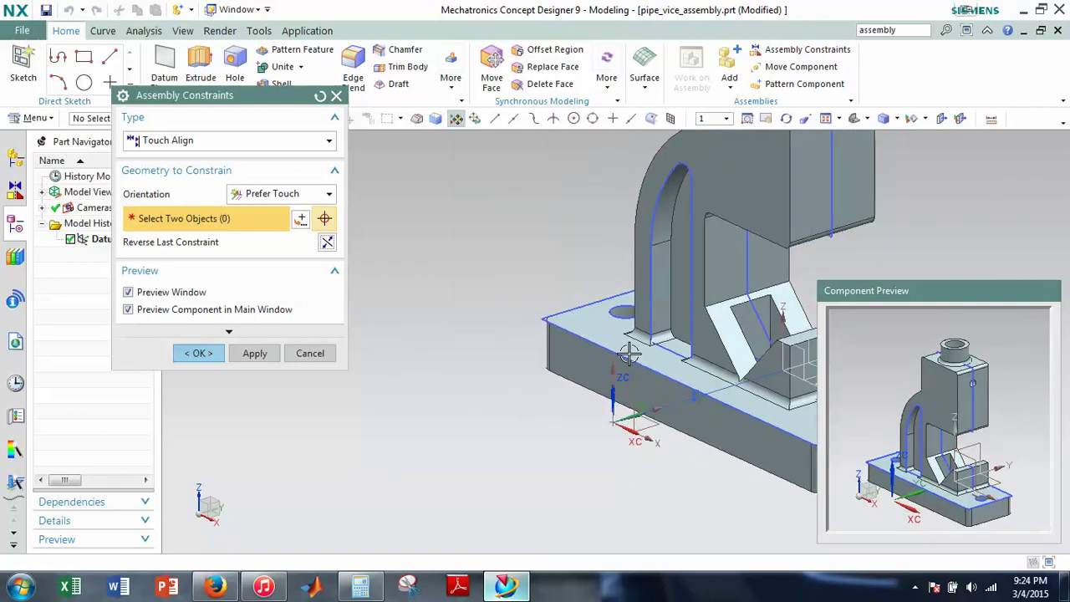
Constrain the base's XZ plane to the XZ plane of the assembly's datum coordinate system, and accept the base's constraints.
left_click(804, 354)
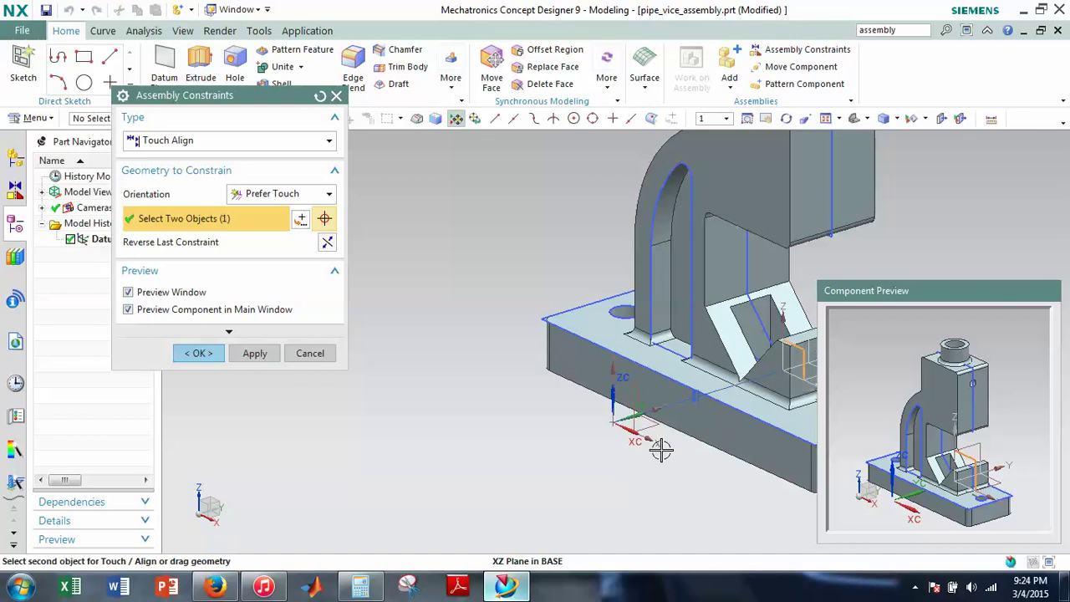
left_click(635, 402)
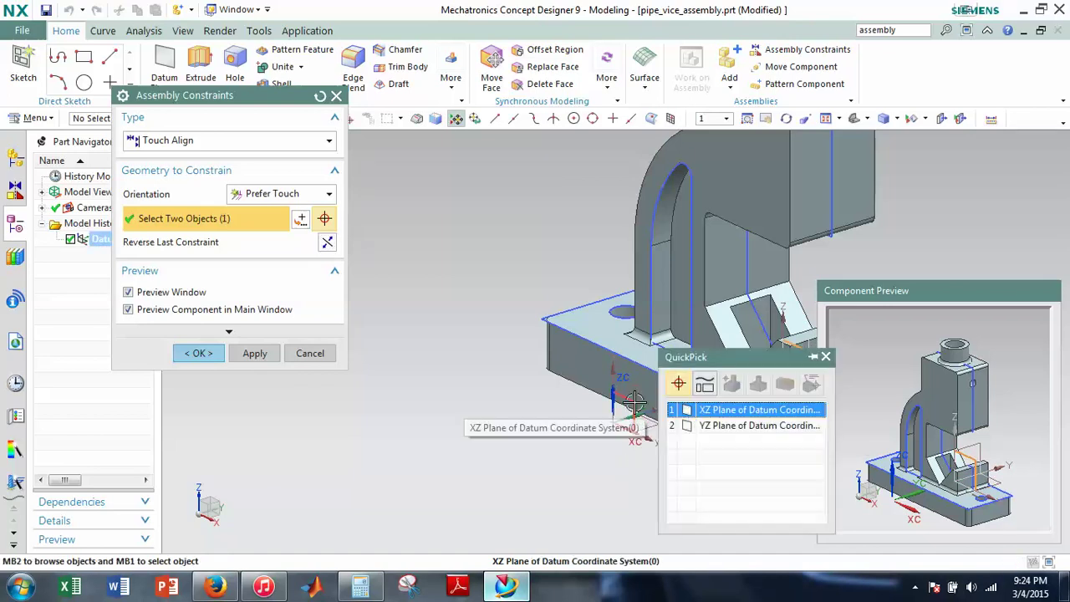
left_click(724, 409)
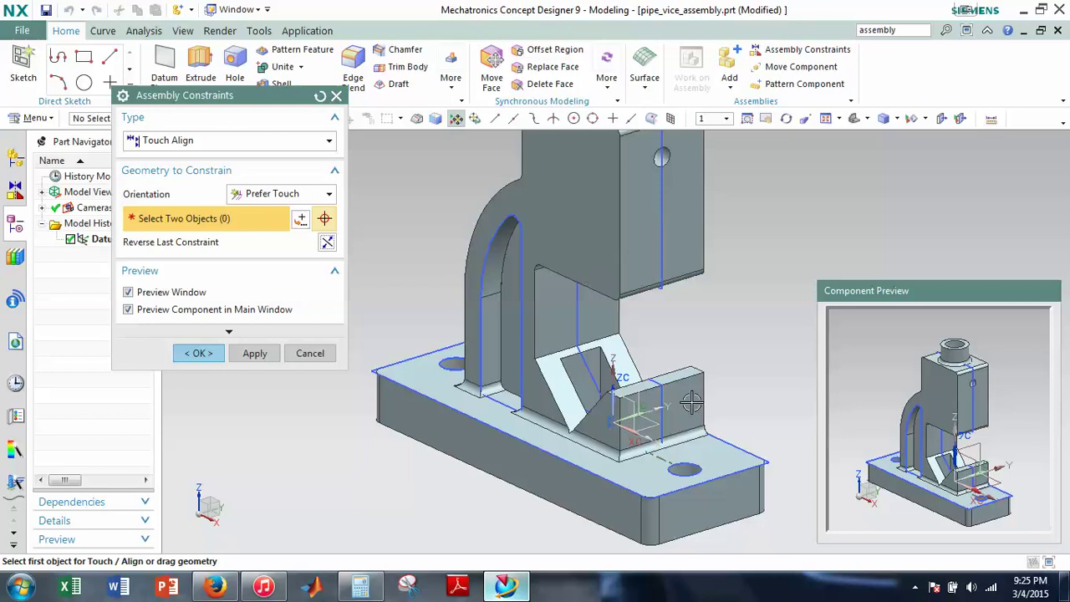
scroll(684, 446, "down", 4)
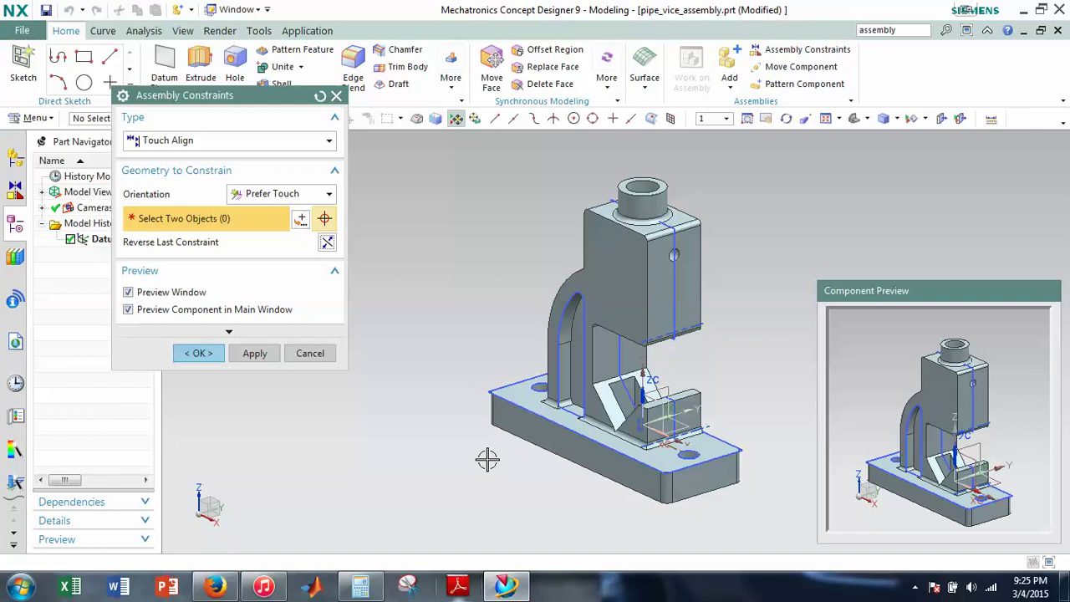
left_click(199, 353)
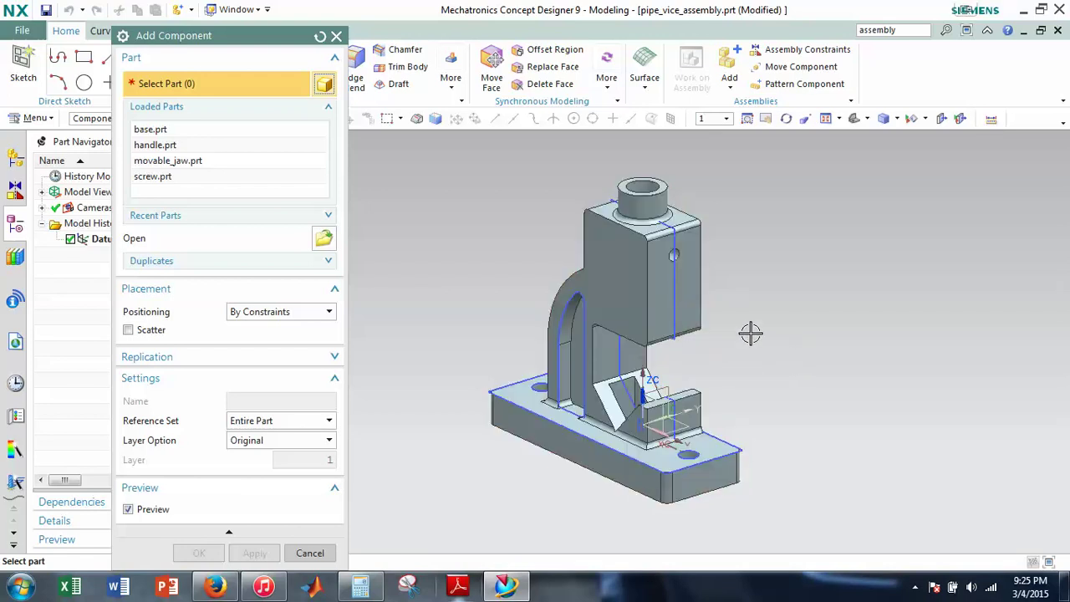
Add screw.prt positioned By Constraints with the Entire Part reference set, and move it clear of the base.
left_click(152, 178)
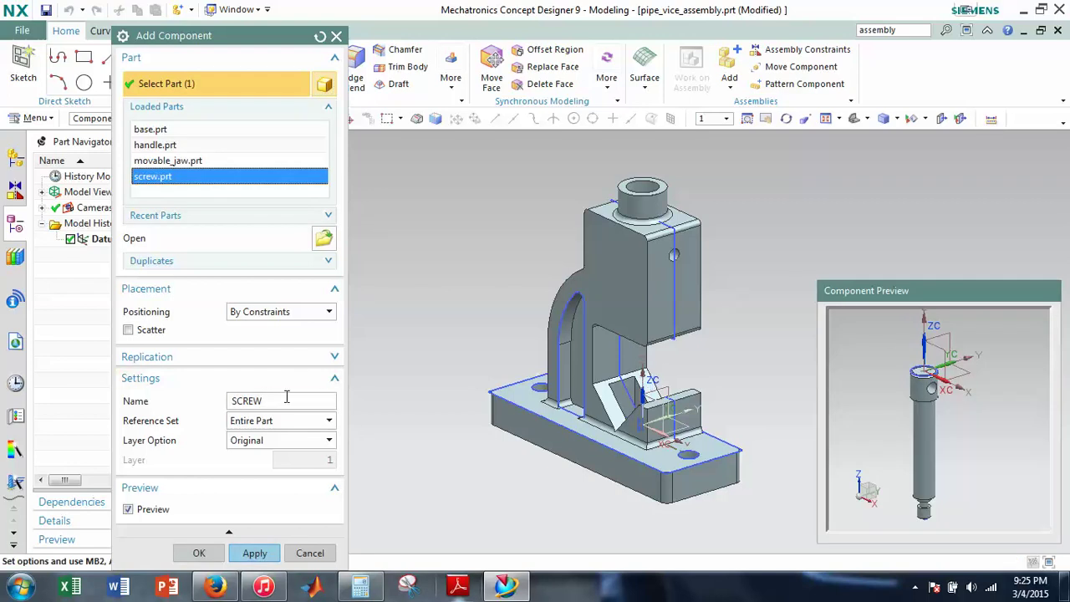
left_click(255, 553)
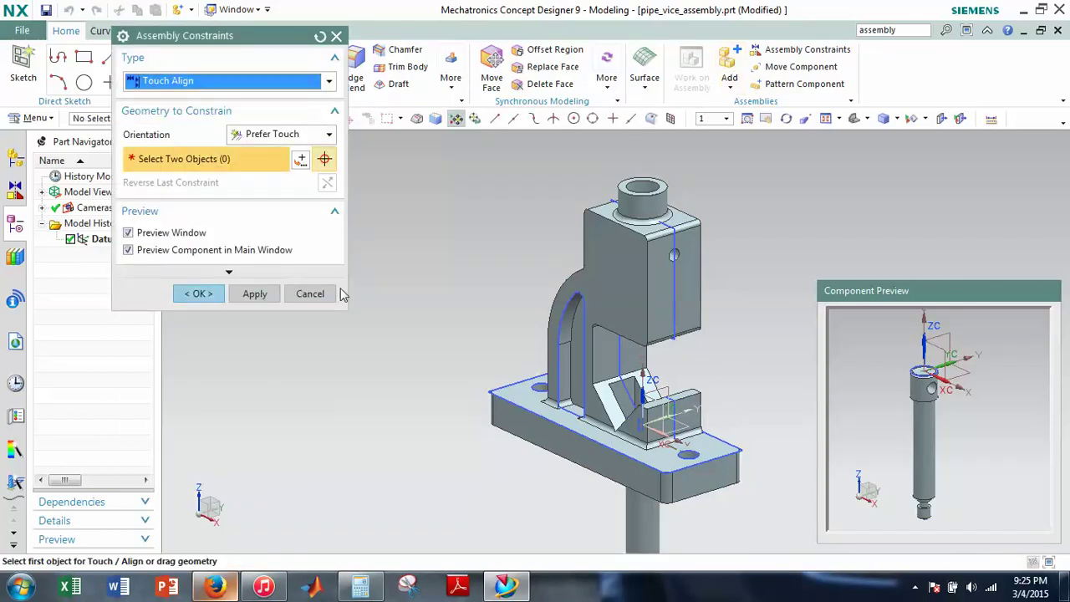
left_click_drag(643, 522, 432, 287)
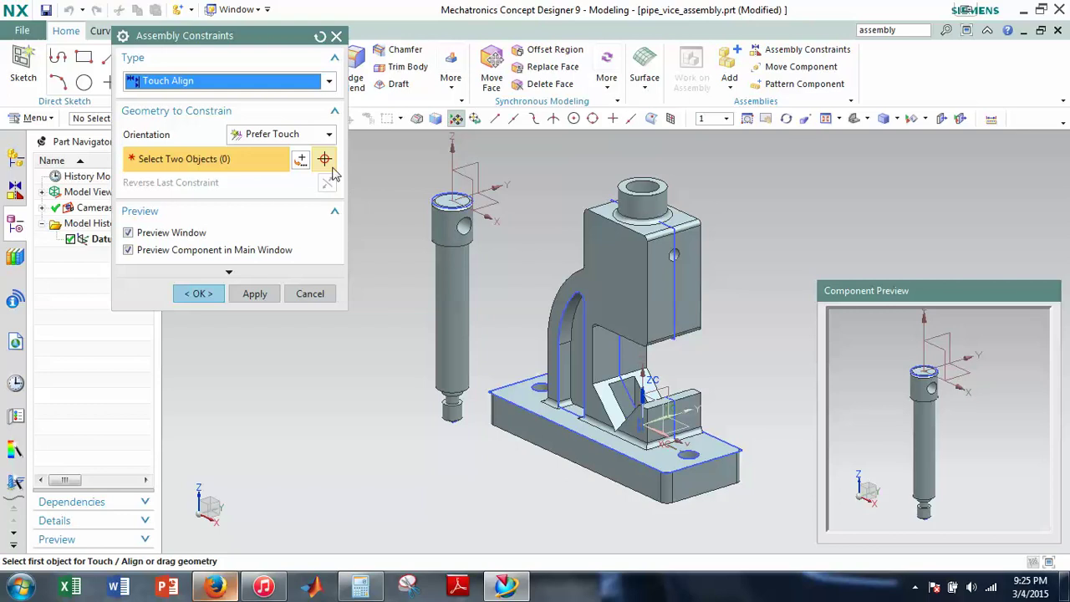
Align the screw's Z axis with the base's Z axis using Touch Align with Infer Center/Axis orientation.
left_click(282, 136)
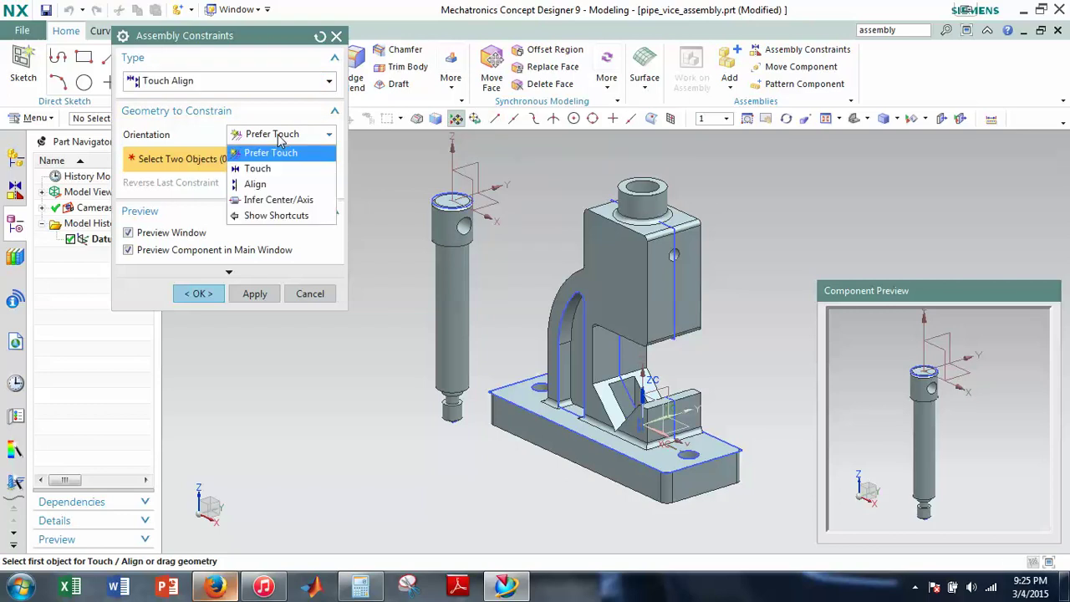
left_click(287, 203)
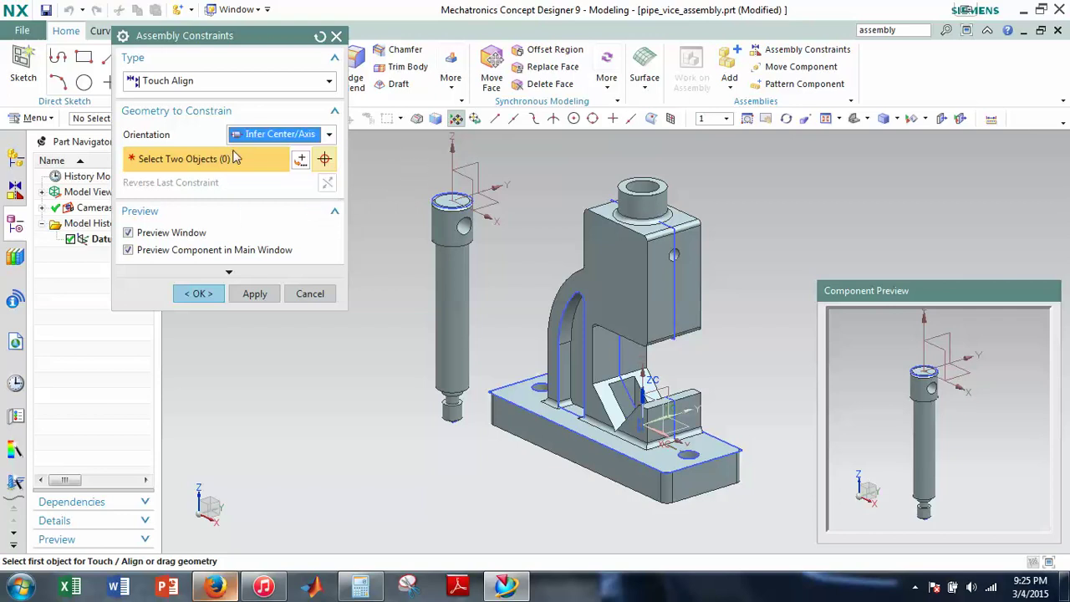
left_click(448, 146)
scroll(648, 388, "up", 3)
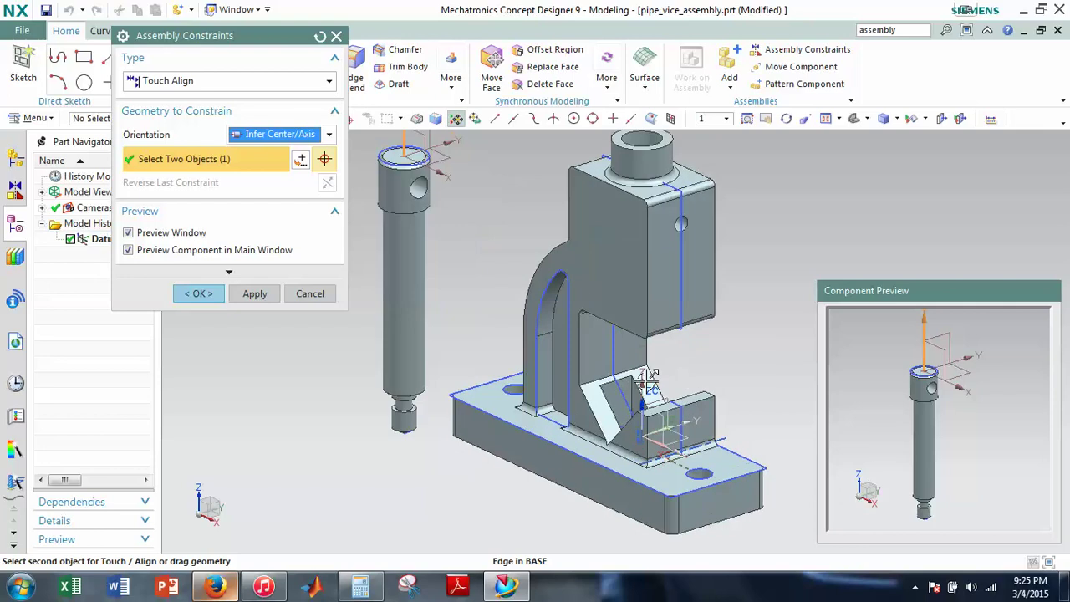
left_click(642, 412)
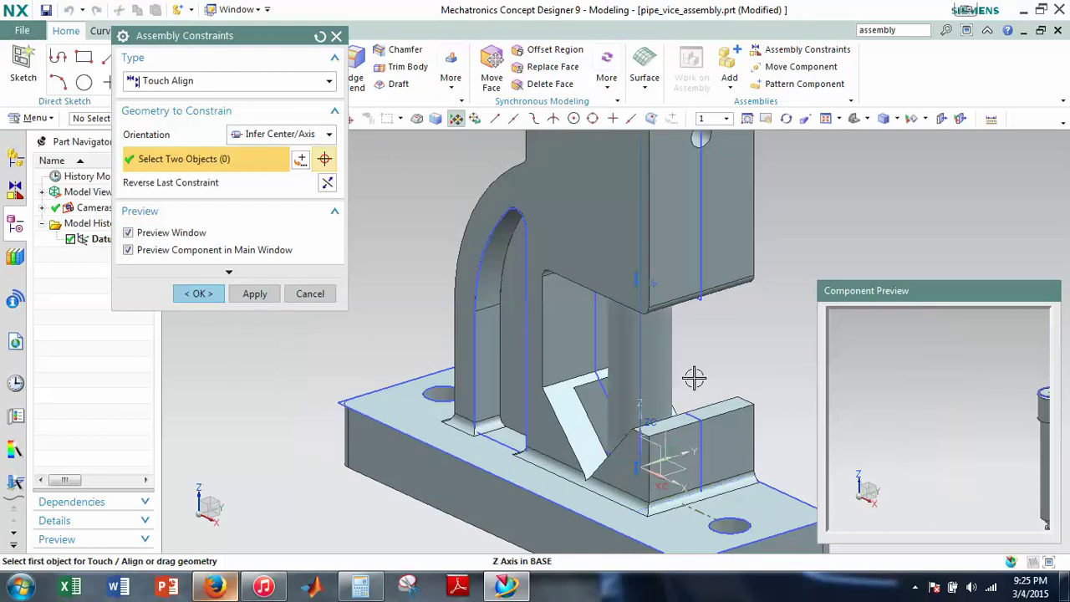
Examine the aligned axis in the base's upper block and the screw's head in the component preview.
scroll(693, 442, "down", 3)
left_click(654, 249)
middle_click_drag(657, 253, 552, 405, "shift")
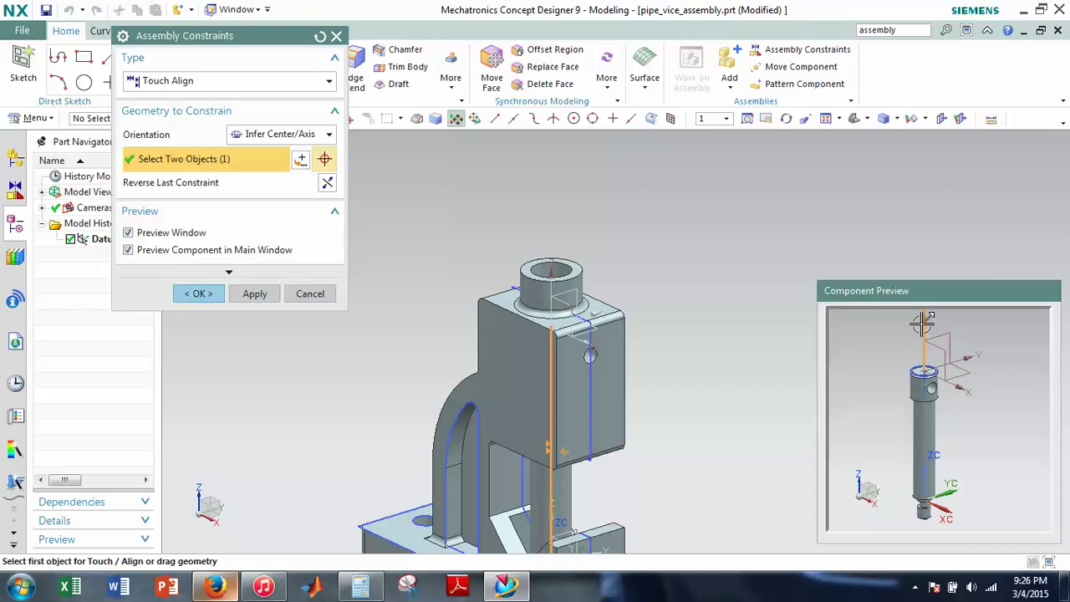
left_click(930, 358)
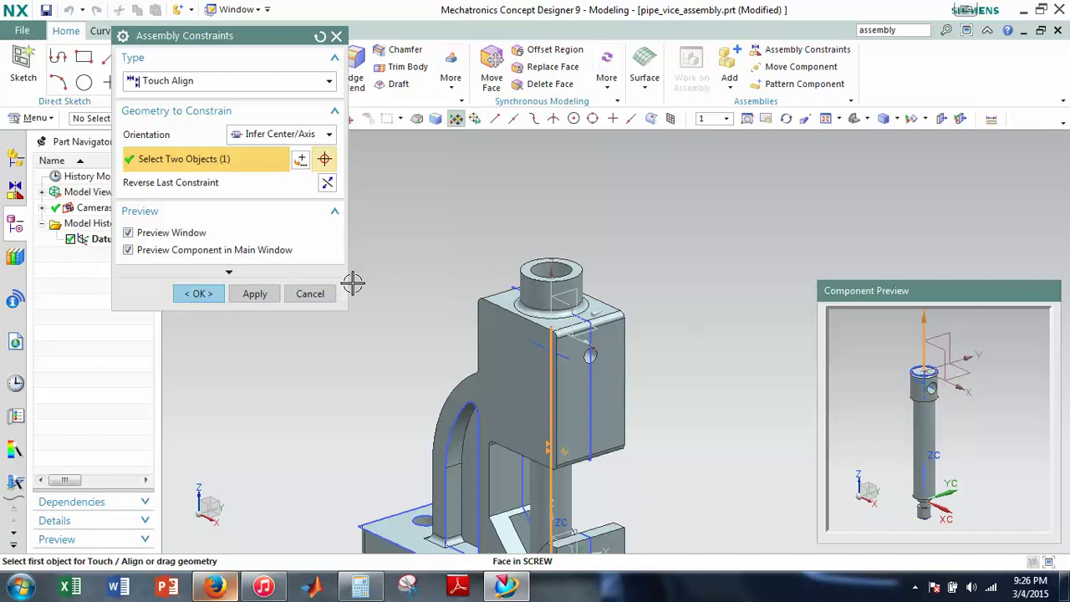
scroll(976, 366, "up", 5)
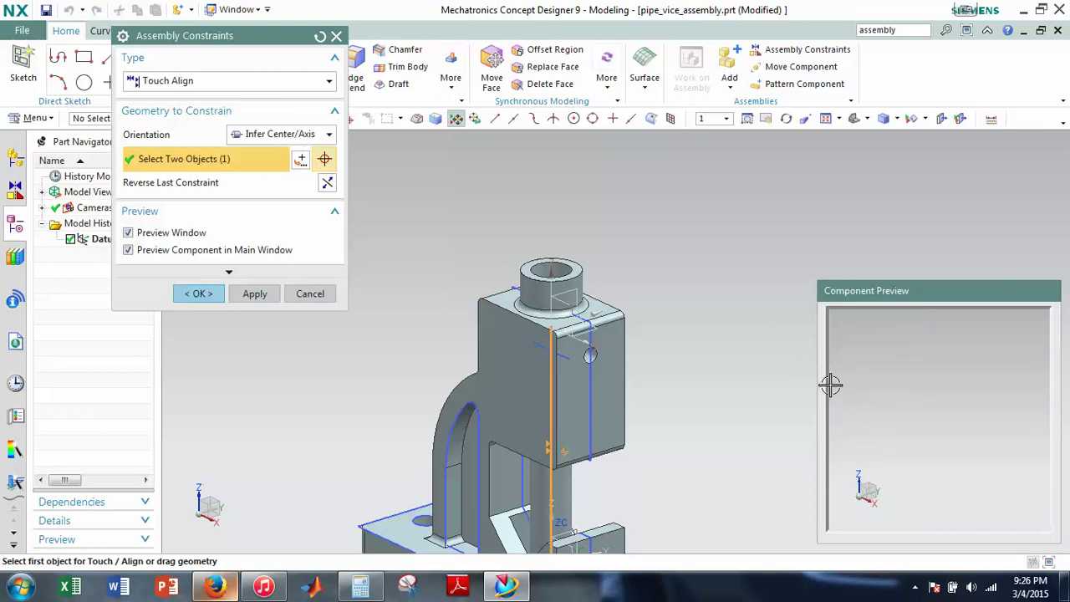
scroll(869, 408, "down", 5)
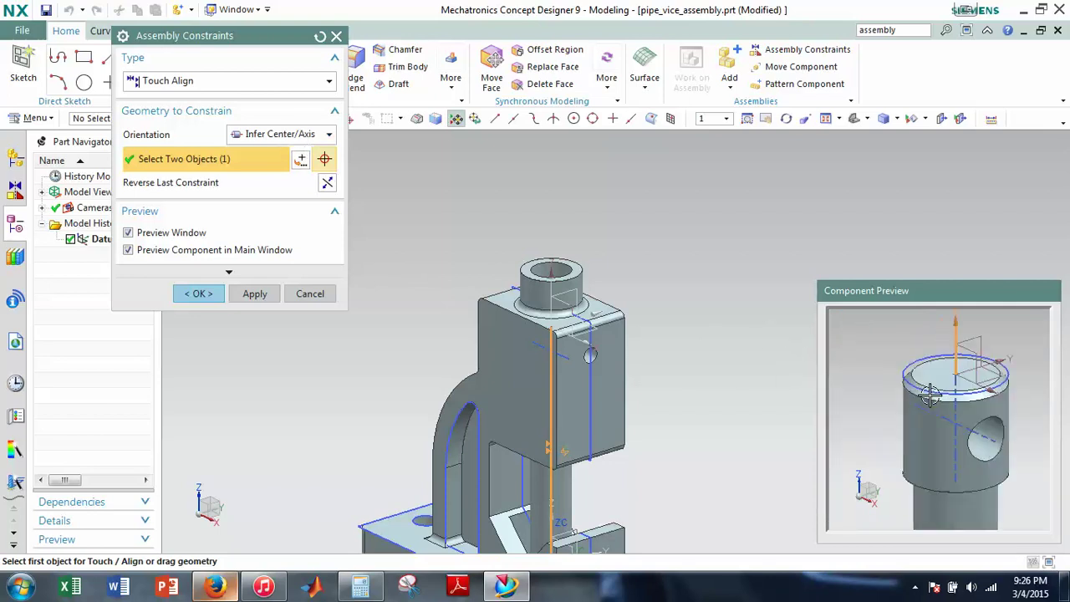
scroll(932, 384, "up", 2)
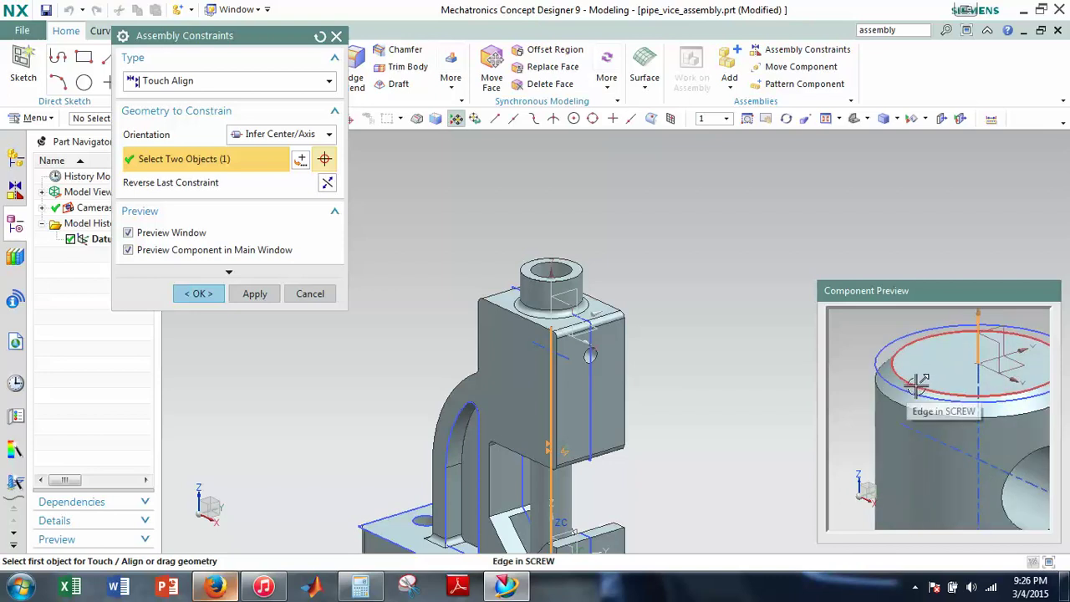
scroll(645, 293, "up", 4)
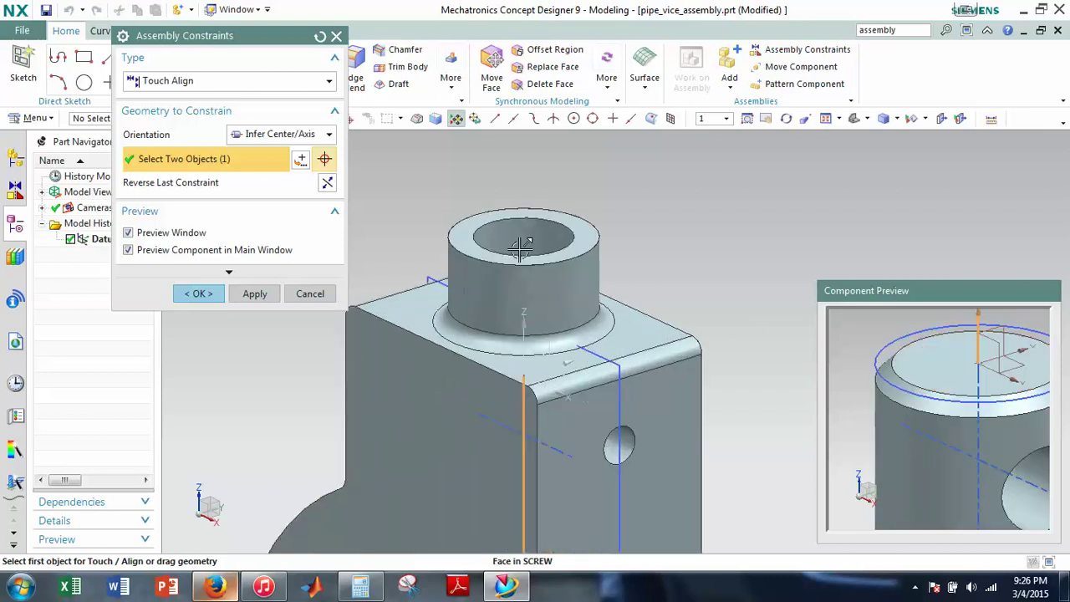
Slide the screw upward along the aligned axis until its head stands above the base's collar.
scroll(606, 238, "down", 5)
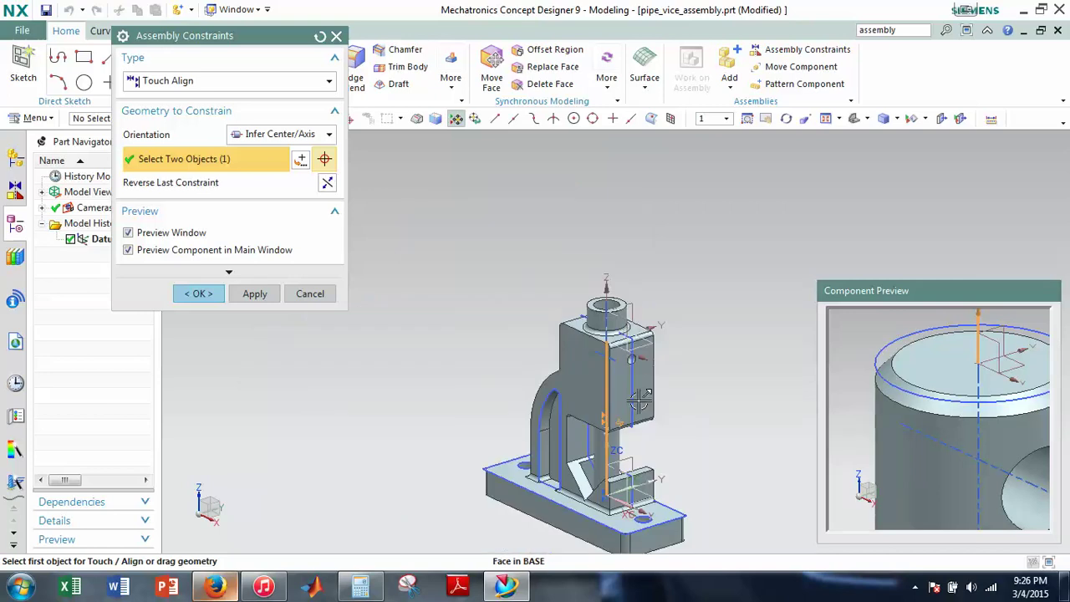
scroll(620, 435, "up", 4)
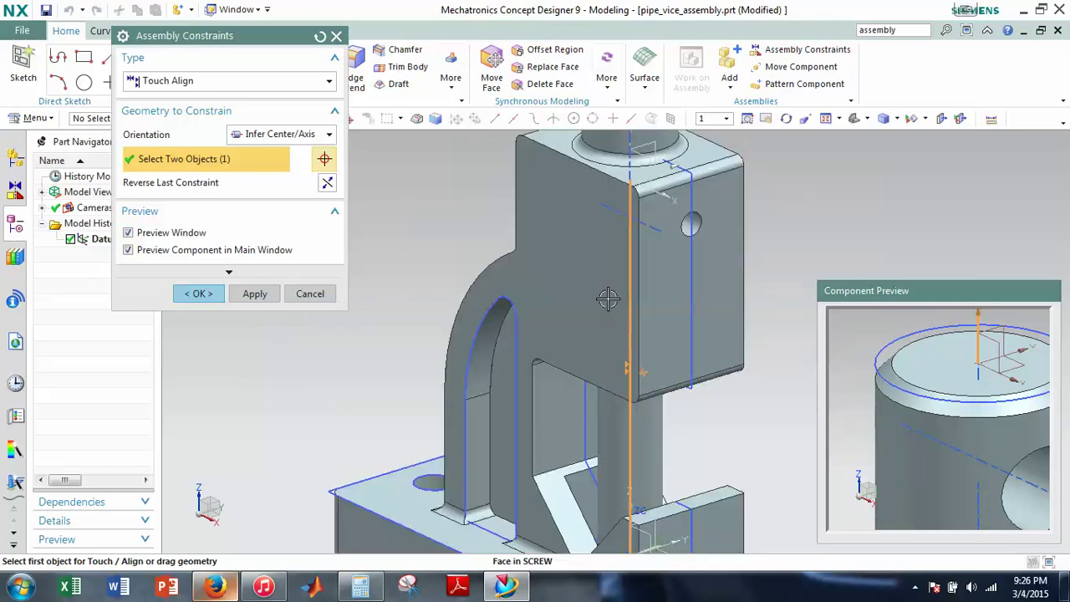
scroll(622, 219, "down", 3)
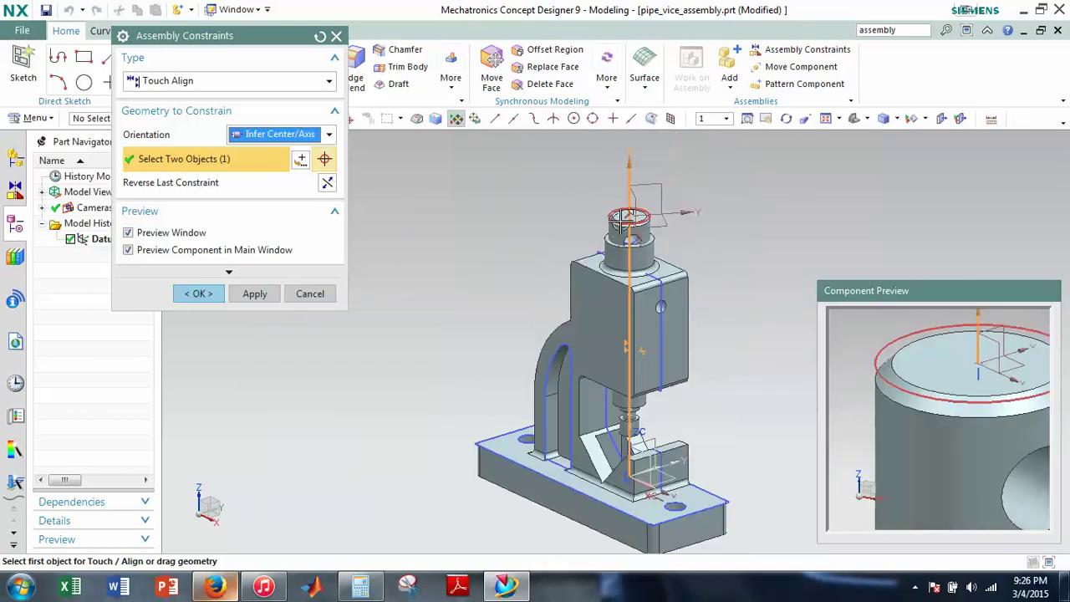
left_click_drag(617, 229, 650, 161)
middle_click_drag(695, 219, 631, 320, "shift")
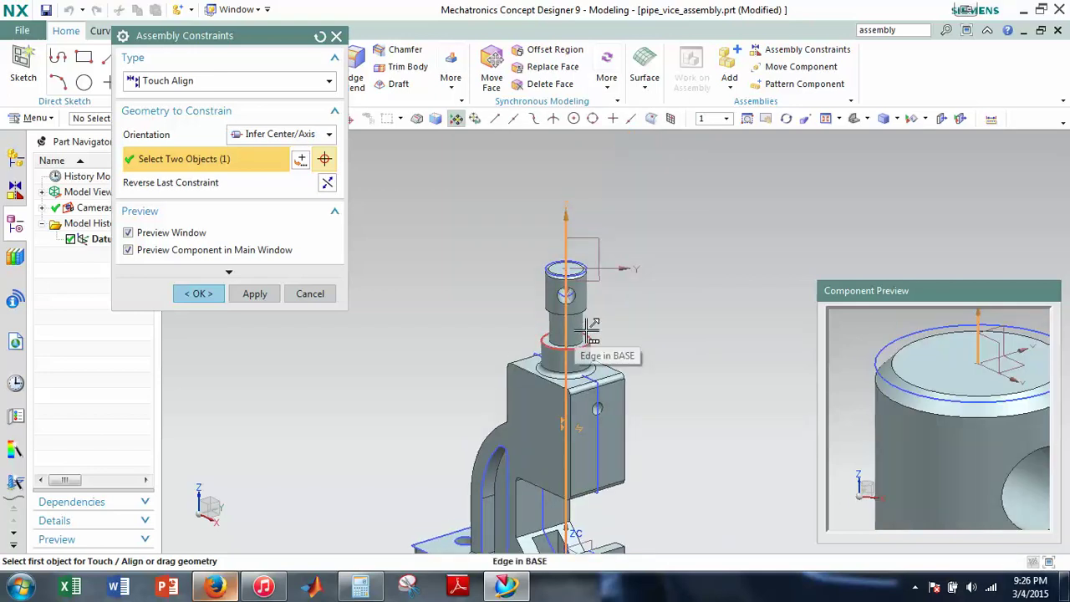
Reverse the screw's axis constraint and reverse it back, and rotate the screw about the shared axis.
left_click(327, 183)
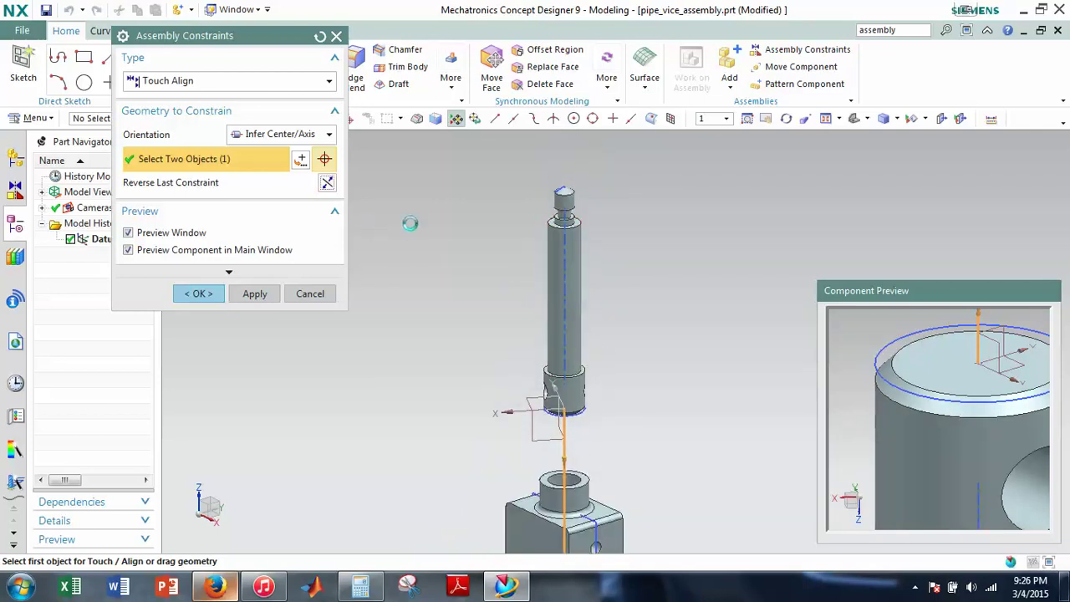
left_click(327, 183)
middle_click_drag(678, 414, 693, 262, "shift")
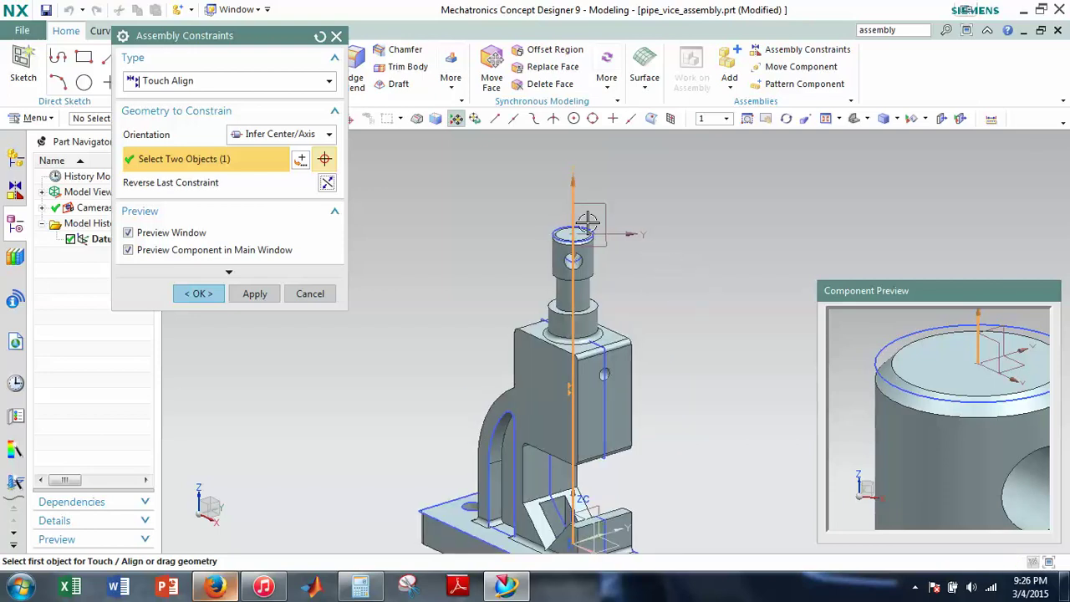
left_click_drag(632, 232, 605, 230)
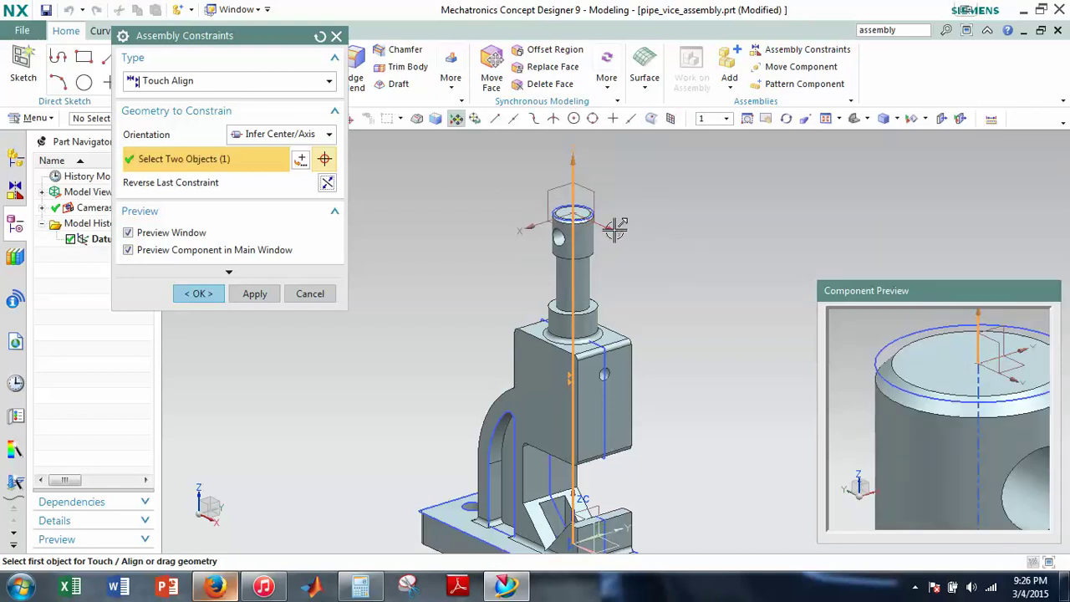
Slide the screw slightly along the base's axis to check its remaining freedom of movement.
mouse_move(627, 222)
left_mouse_down()
mouse_move(611, 220)
mouse_move(622, 218)
left_mouse_up()
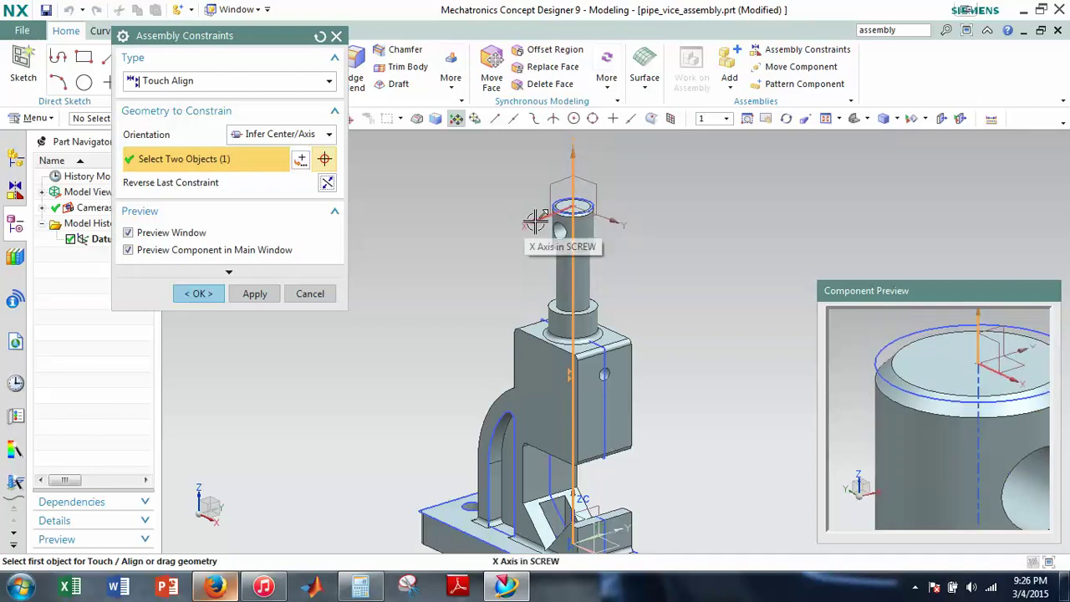
middle_click_drag(560, 406, 560, 310, "shift")
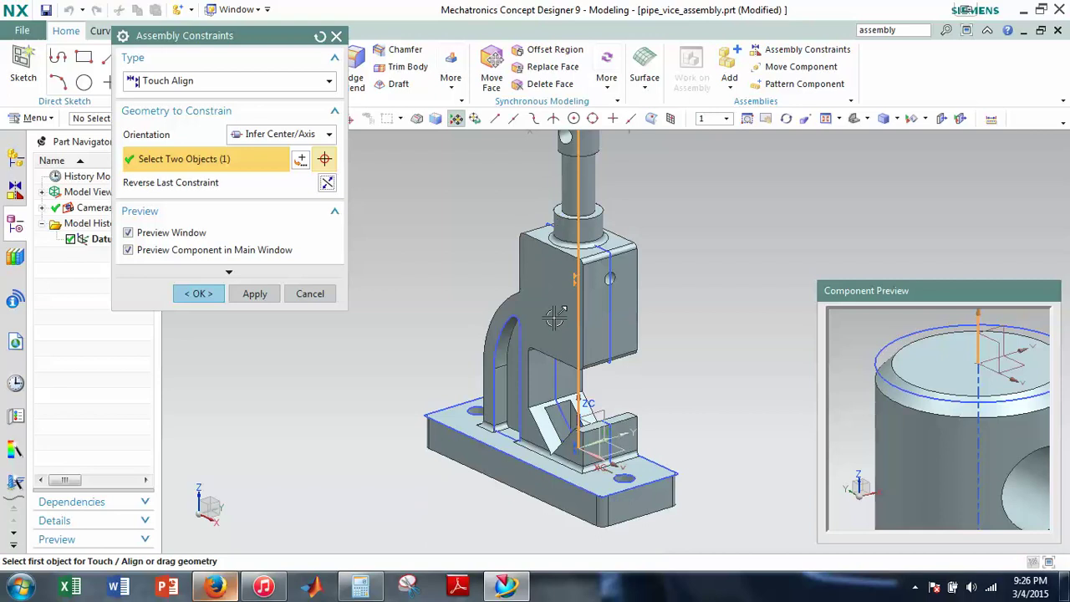
middle_click_drag(685, 262, 668, 345, "shift")
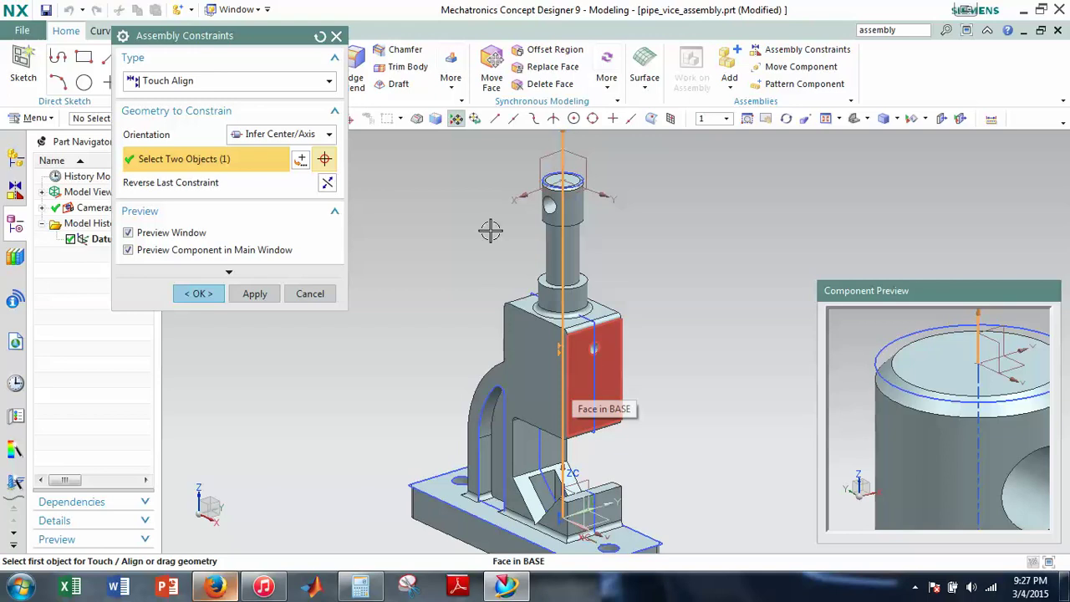
Constrain the screw's XZ datum plane to the front face of the base's upper block with a Parallel constraint.
left_click(326, 134)
left_click(295, 155)
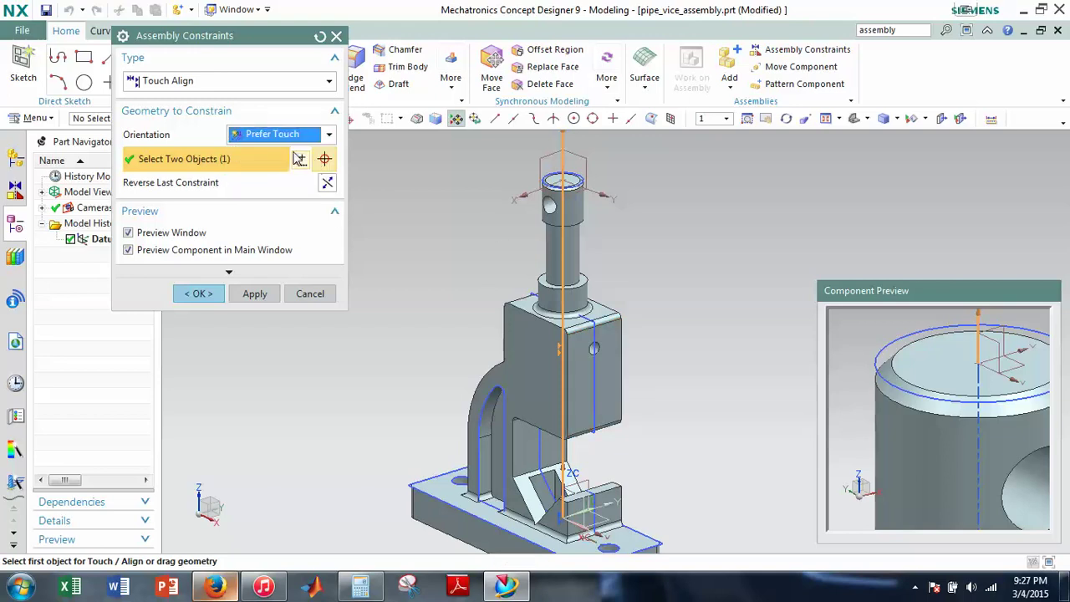
left_click(251, 81)
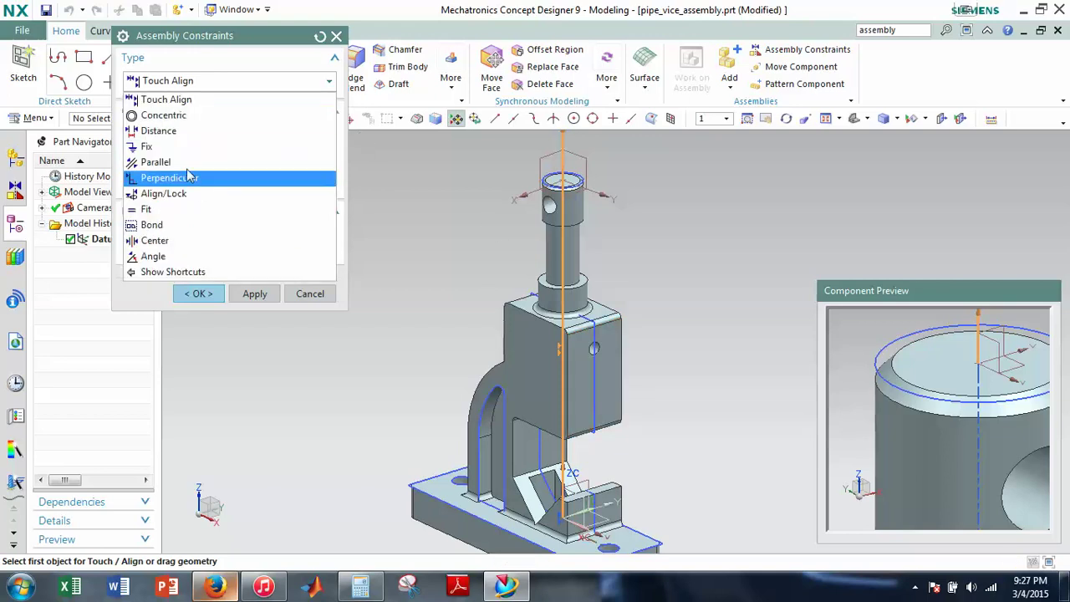
left_click(175, 167)
left_click(544, 165)
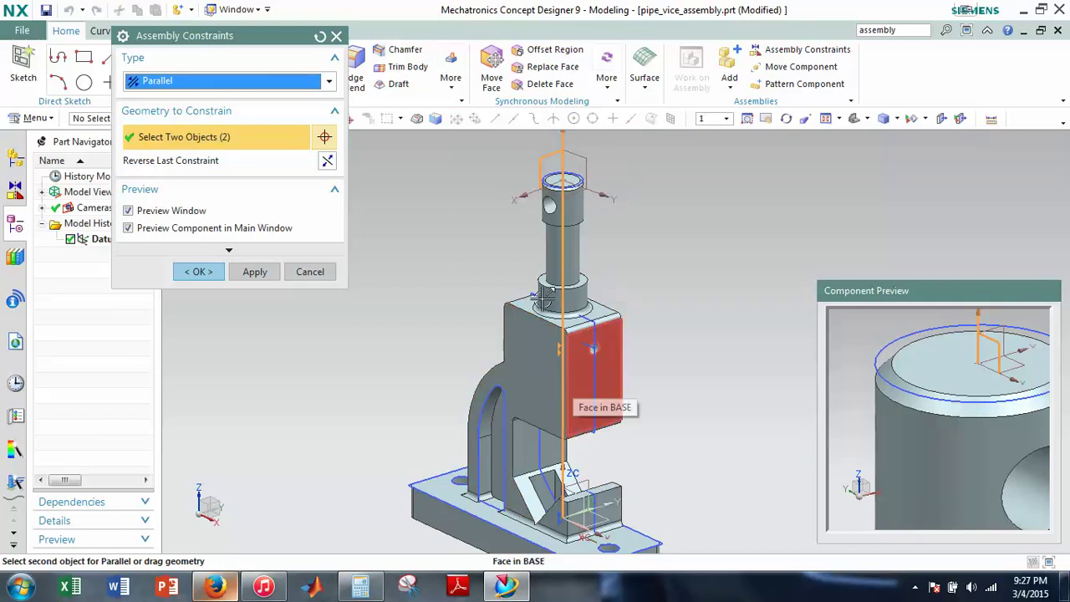
left_click(587, 381)
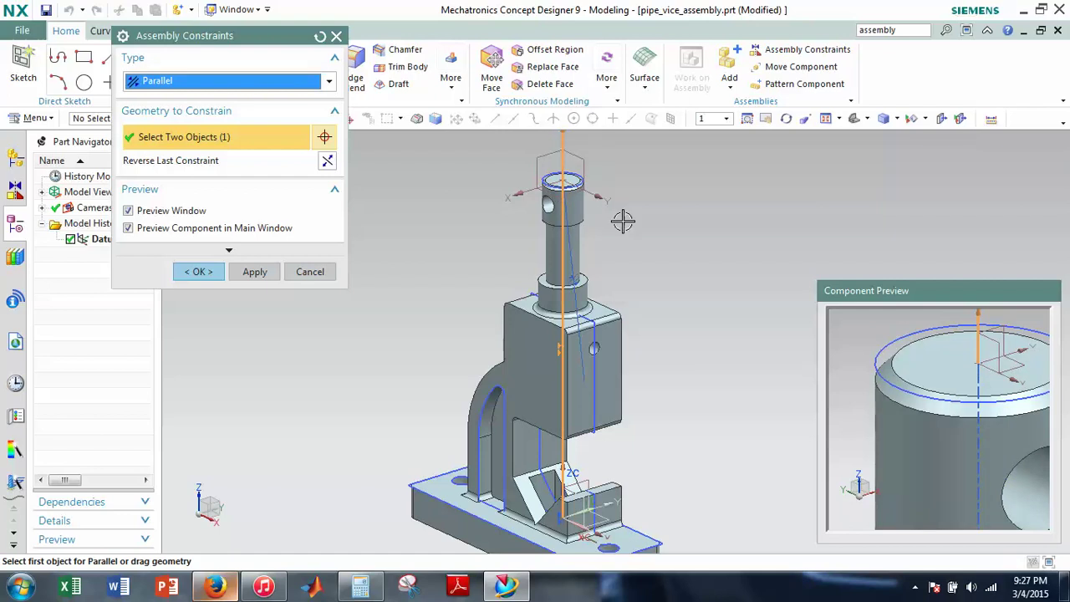
Slide the screw up and down along its constrained axis to test its travel.
middle_click_drag(623, 220, 630, 248, "shift")
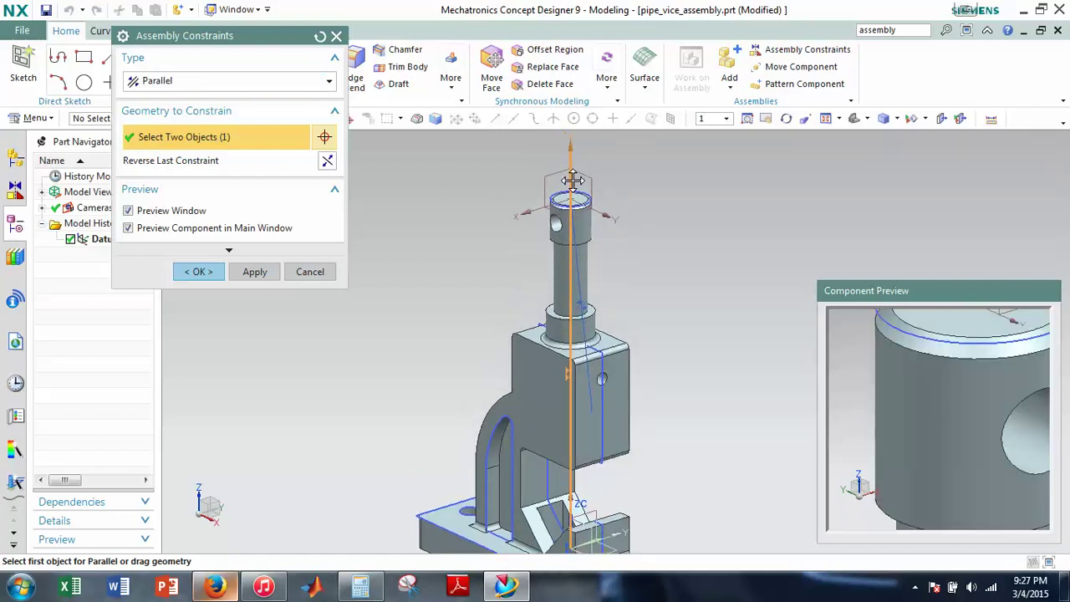
left_click_drag(529, 224, 530, 233)
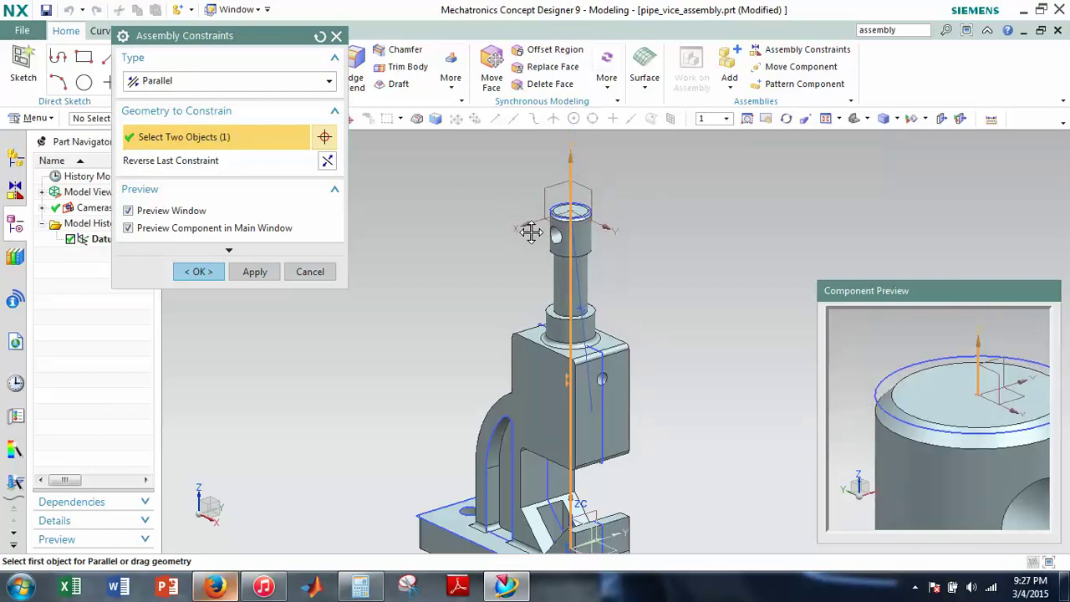
left_click_drag(529, 232, 532, 231)
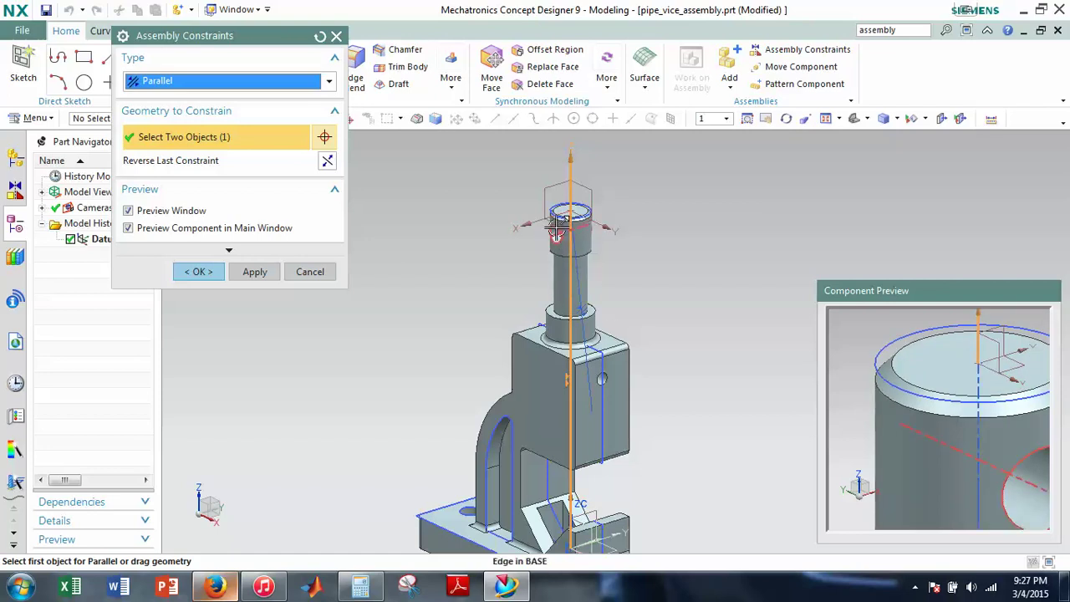
left_click_drag(592, 198, 623, 241)
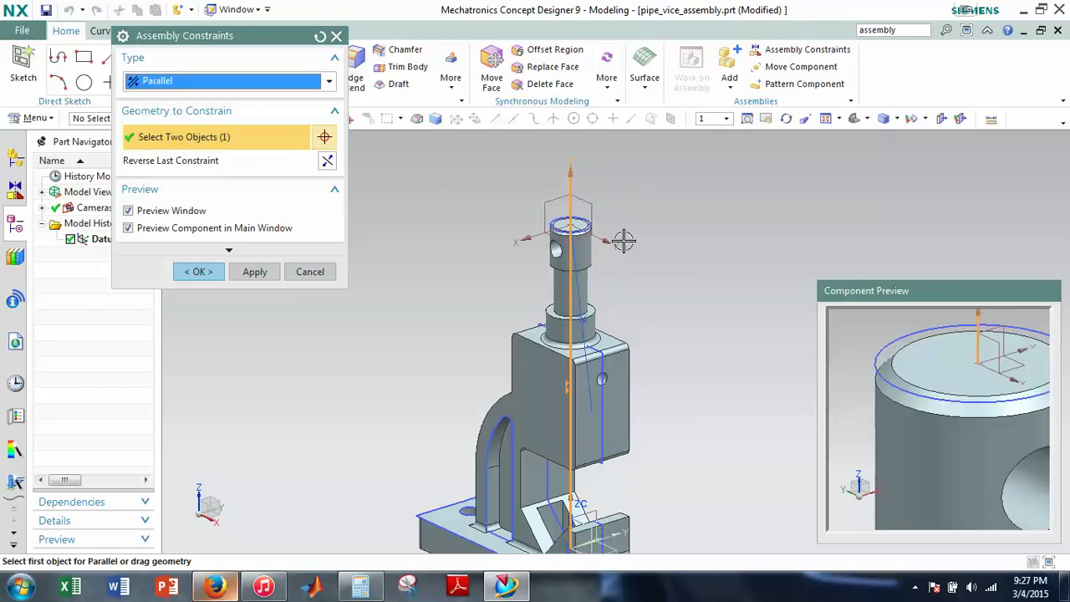
Accept the screw's constraints and add the movable_jaw.prt component with positioning By Constraints.
left_click(198, 272)
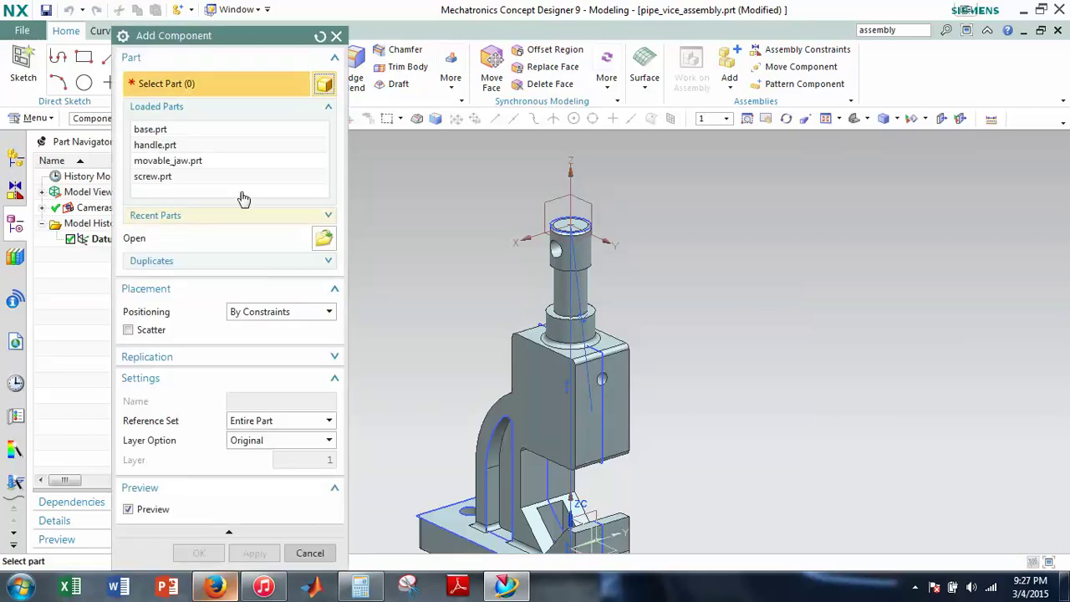
left_click(169, 162)
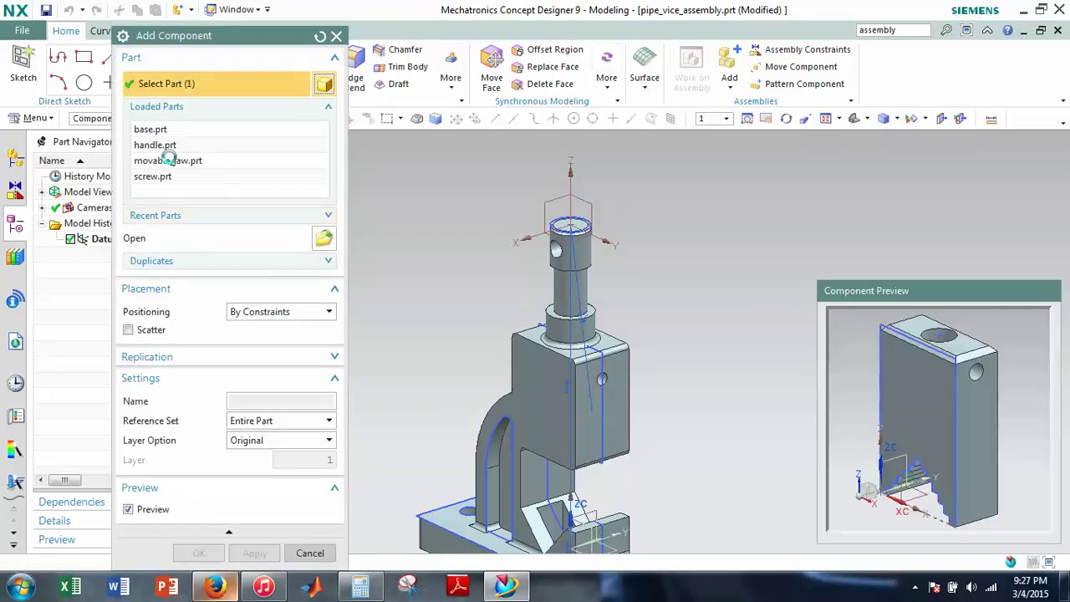
left_click(255, 552)
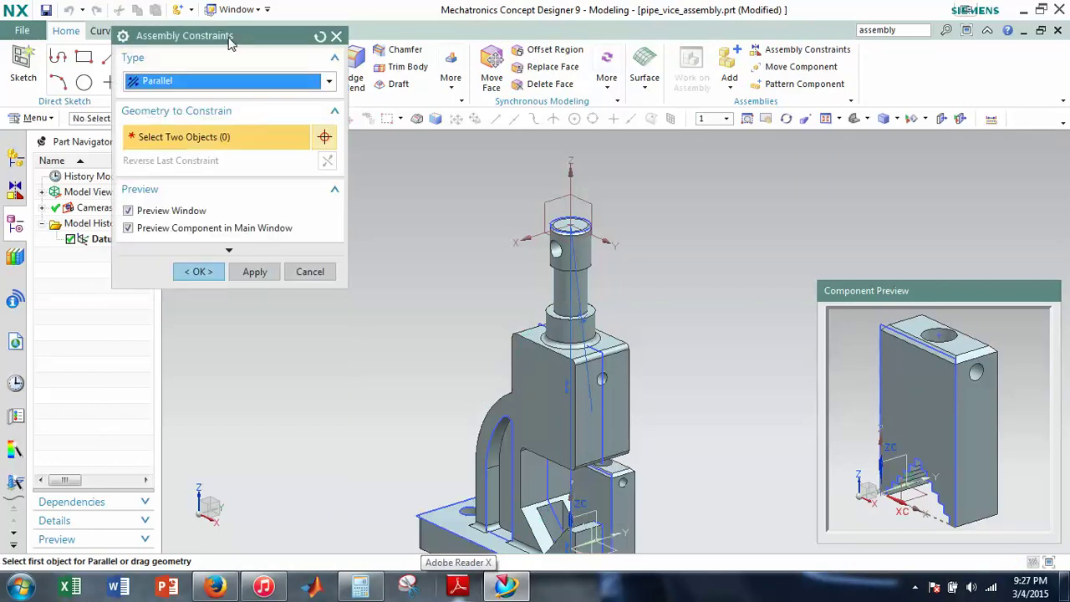
Move the movable jaw clear of the base and hide the base component.
left_click_drag(229, 39, 262, 59)
middle_click_drag(644, 451, 645, 376, "shift")
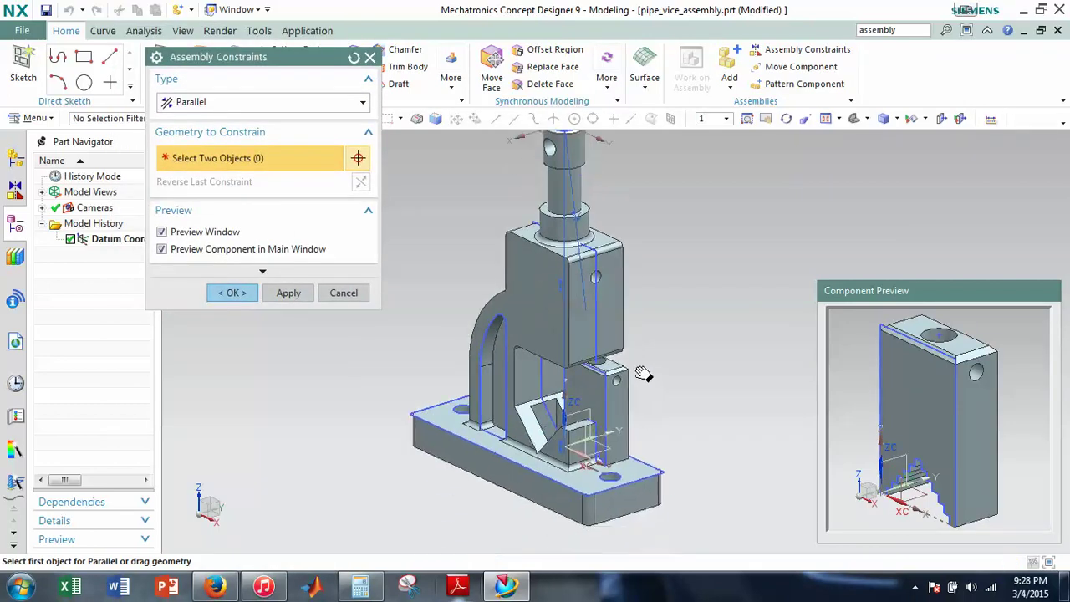
left_click_drag(617, 391, 755, 337)
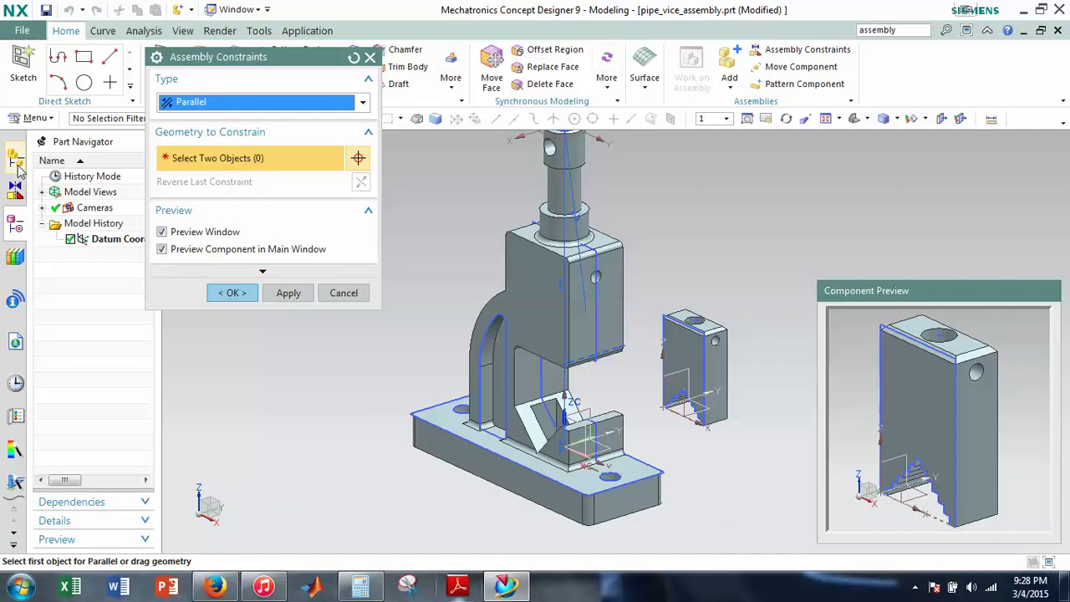
left_click(16, 191)
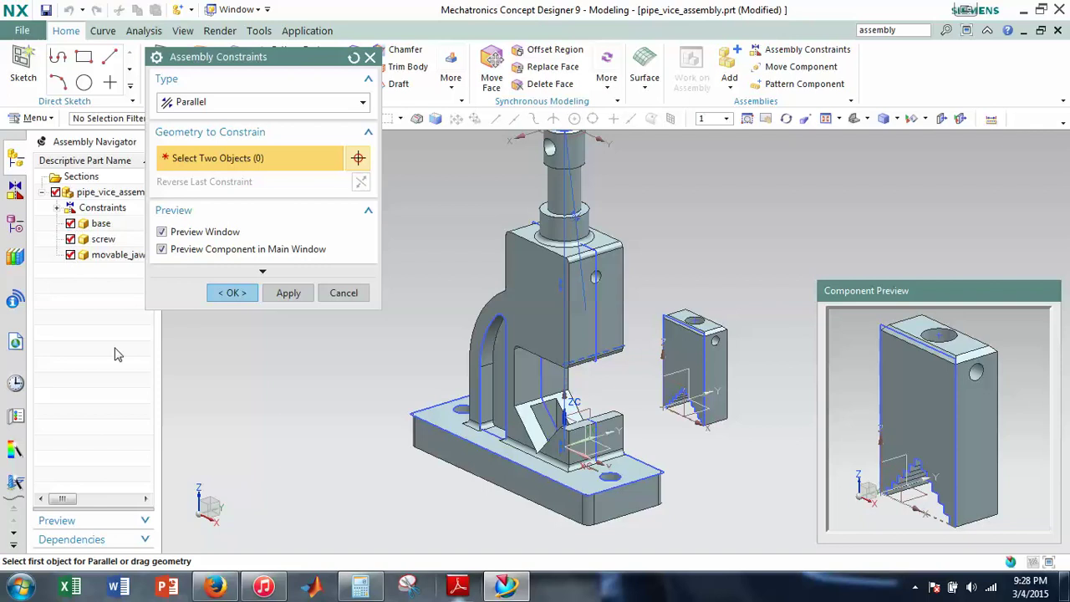
left_click(70, 223)
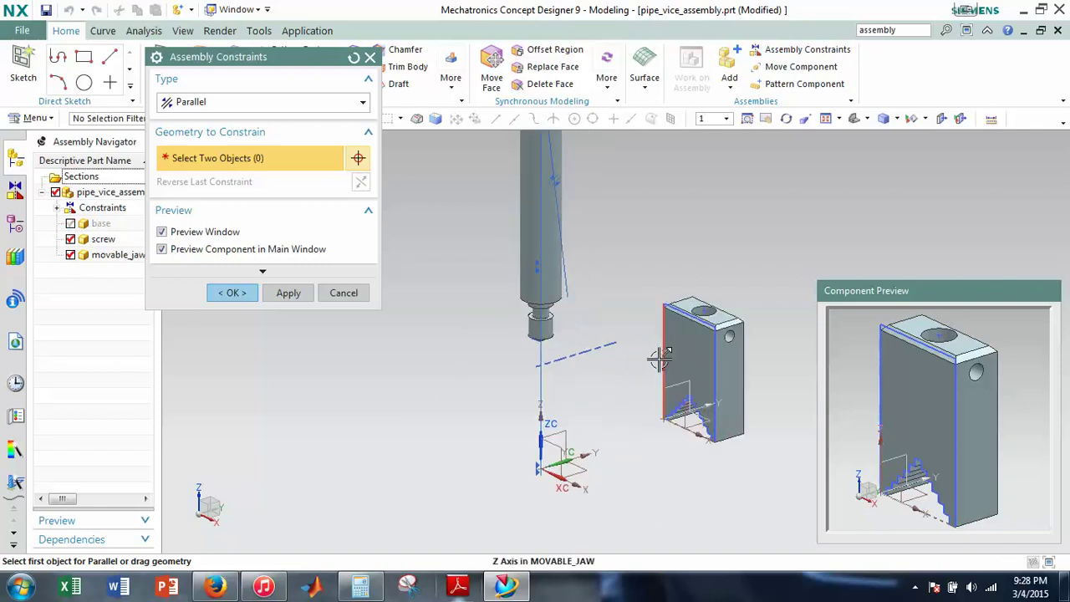
Mate the screw's lower shoulder face with the movable jaw's top face using Touch Align with Prefer Touch orientation.
scroll(656, 361, "up", 2)
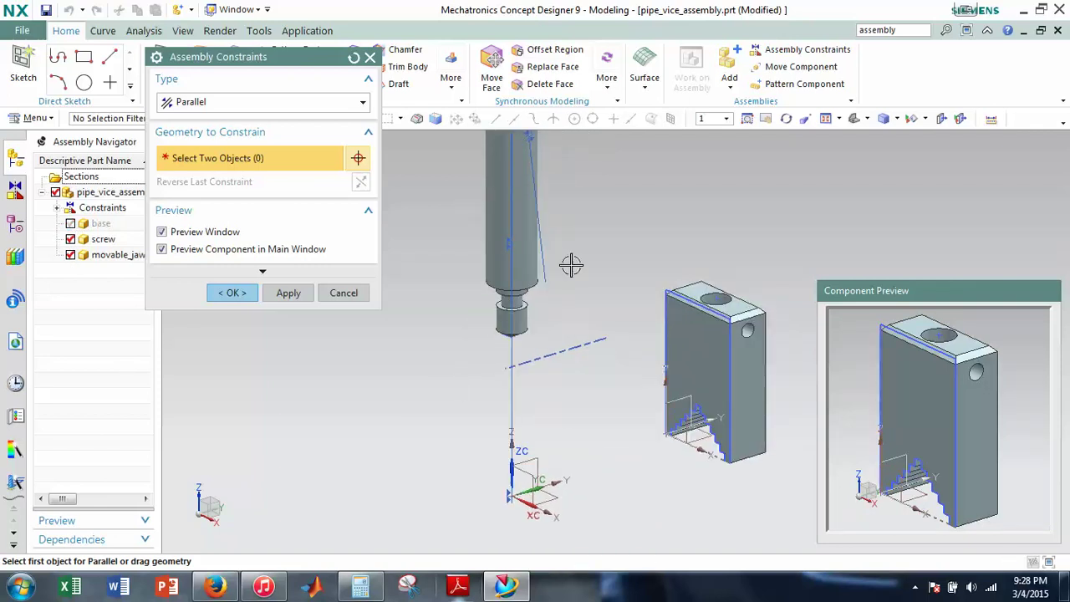
scroll(436, 310, "up", 1)
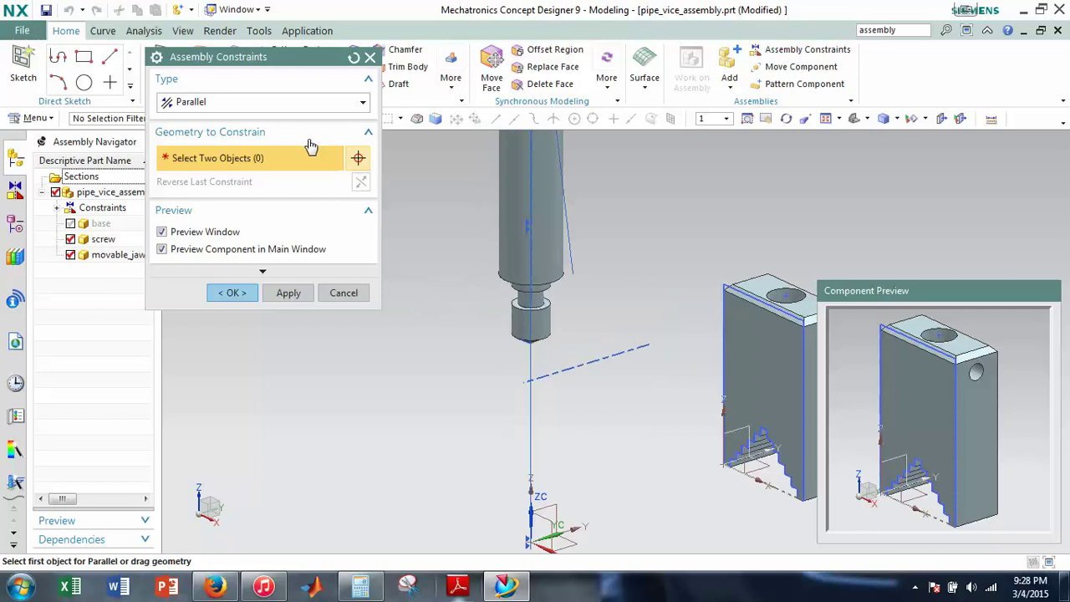
left_click(301, 101)
left_click(209, 120)
middle_click_drag(627, 307, 585, 341, "shift")
scroll(462, 329, "up", 1)
scroll(493, 305, "up", 2)
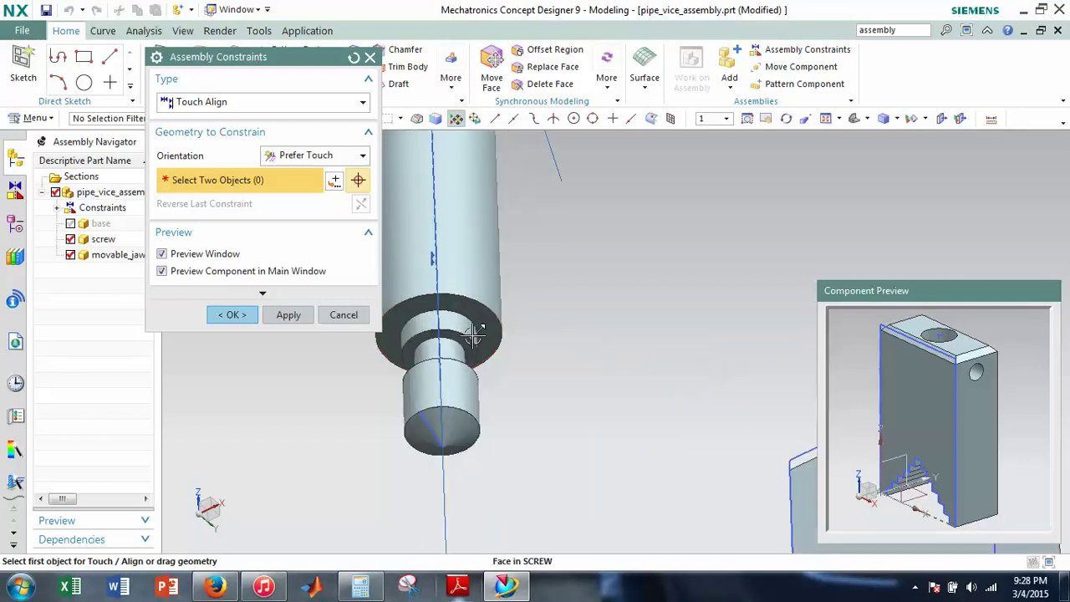
left_click(481, 323)
middle_click_drag(621, 363, 574, 347)
left_click(746, 351)
scroll(575, 348, "down", 2)
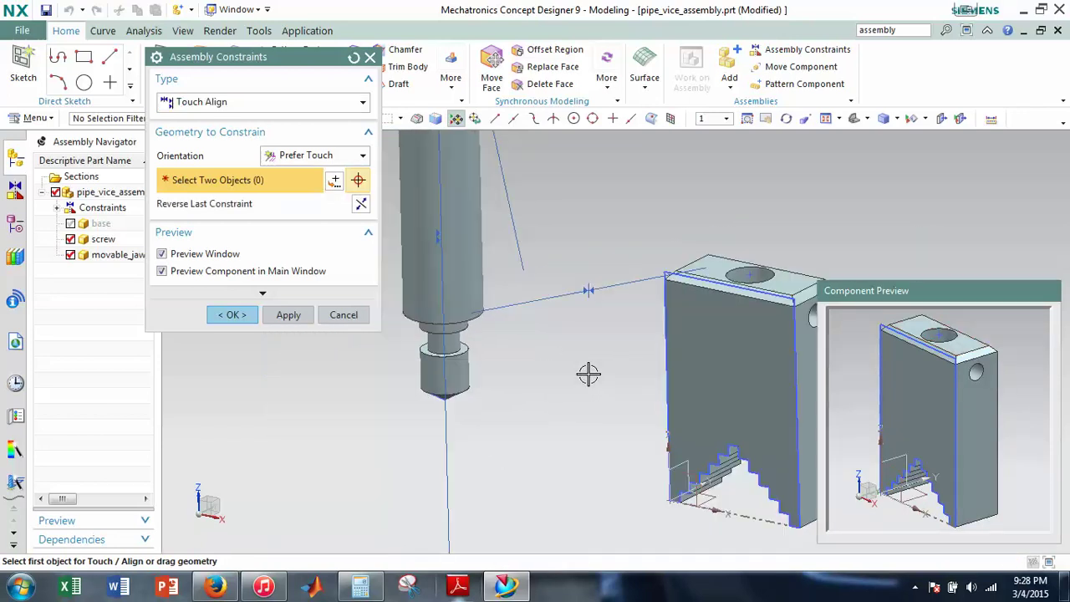
Align the movable jaw's top hole with the screw's lower end using Touch Align with Infer Center/Axis orientation.
left_click(337, 157)
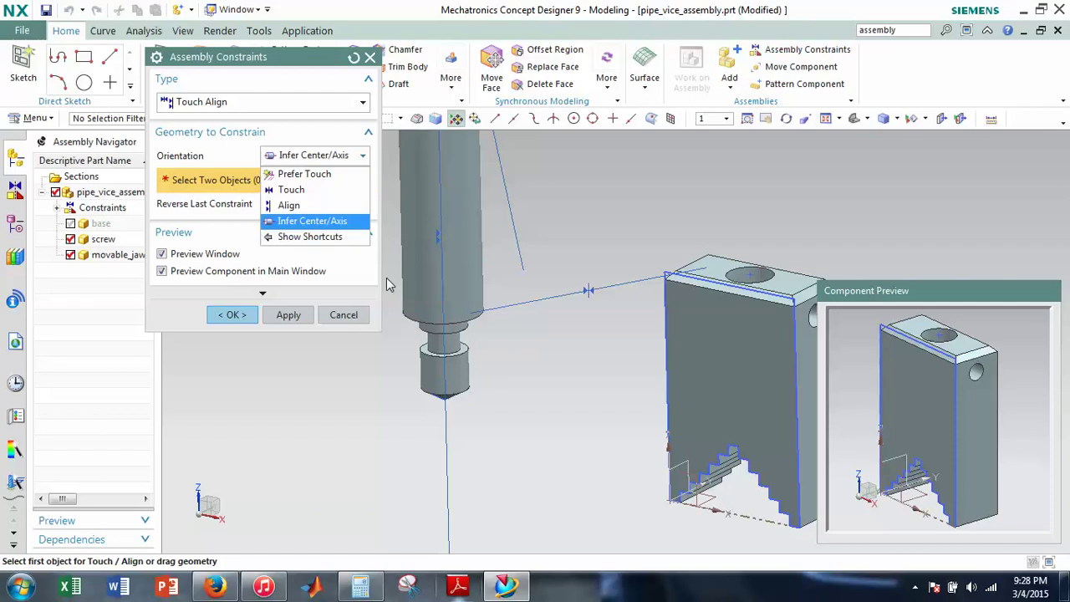
left_click(311, 222)
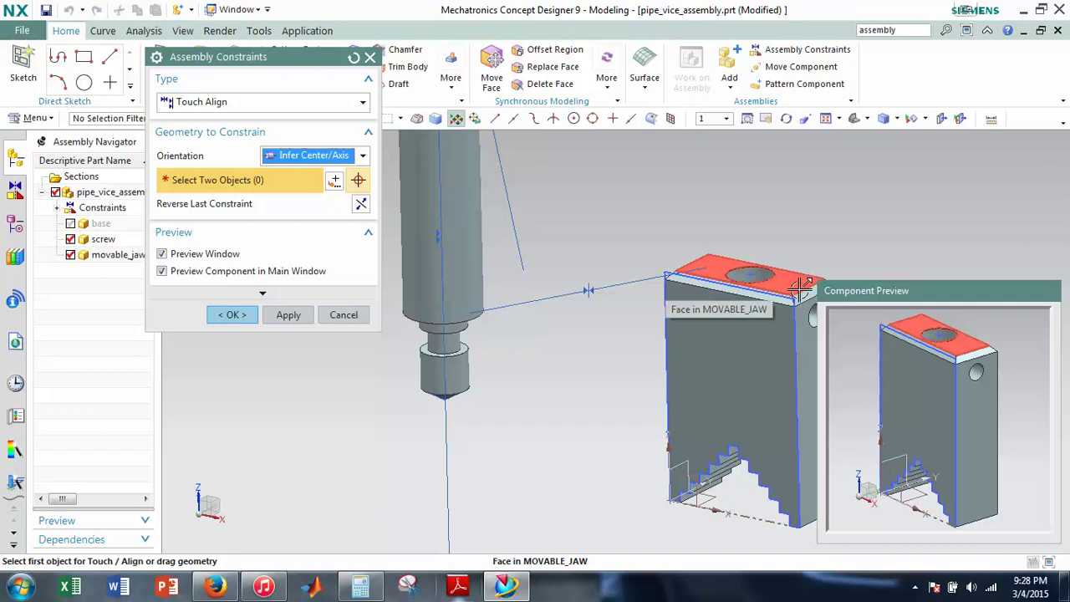
scroll(759, 280, "up", 2)
left_click(761, 274)
scroll(568, 424, "down", 3)
middle_click_drag(460, 443, 592, 429, "shift")
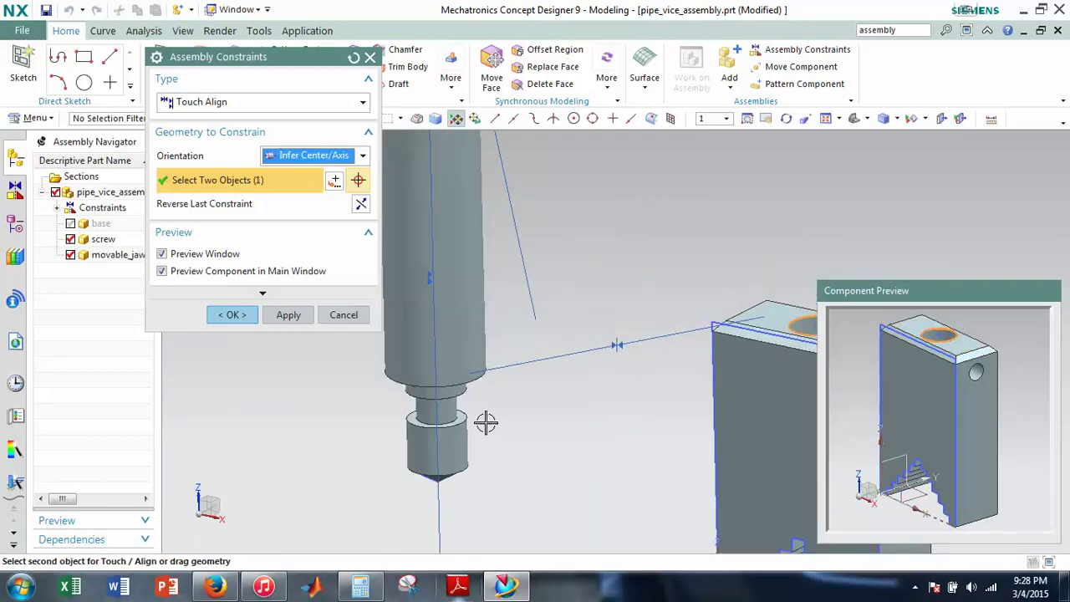
left_click(526, 432)
scroll(554, 441, "down", 2)
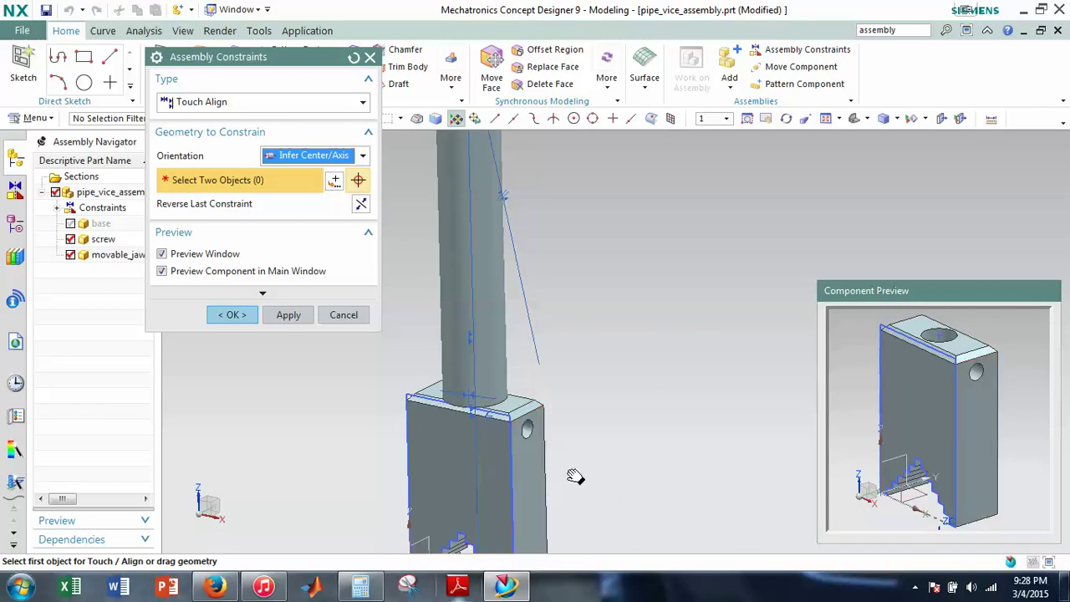
Test the movement of the joined screw and jaw, and examine the jaw's alignment with the screw from the front.
middle_click_drag(573, 475, 642, 392, "shift")
left_click_drag(578, 282, 535, 249)
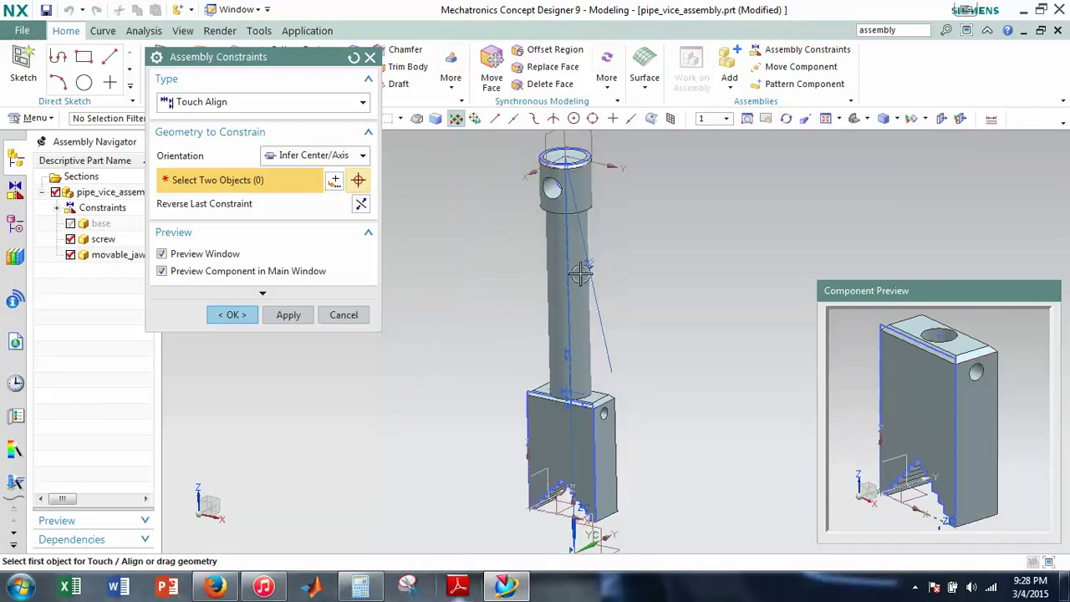
left_click_drag(645, 428, 690, 454)
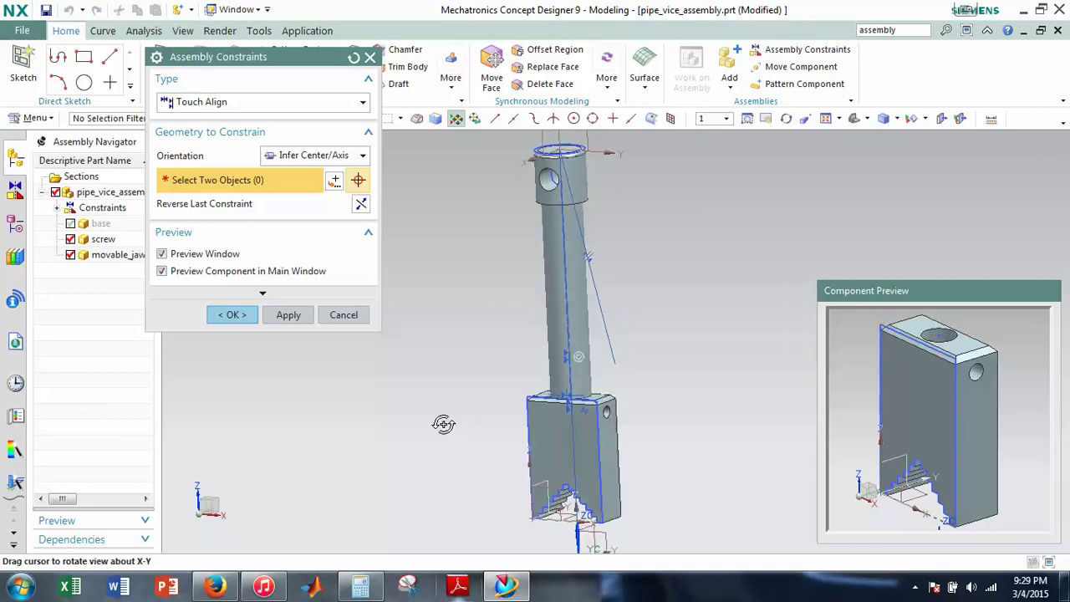
left_click_drag(589, 412, 589, 382)
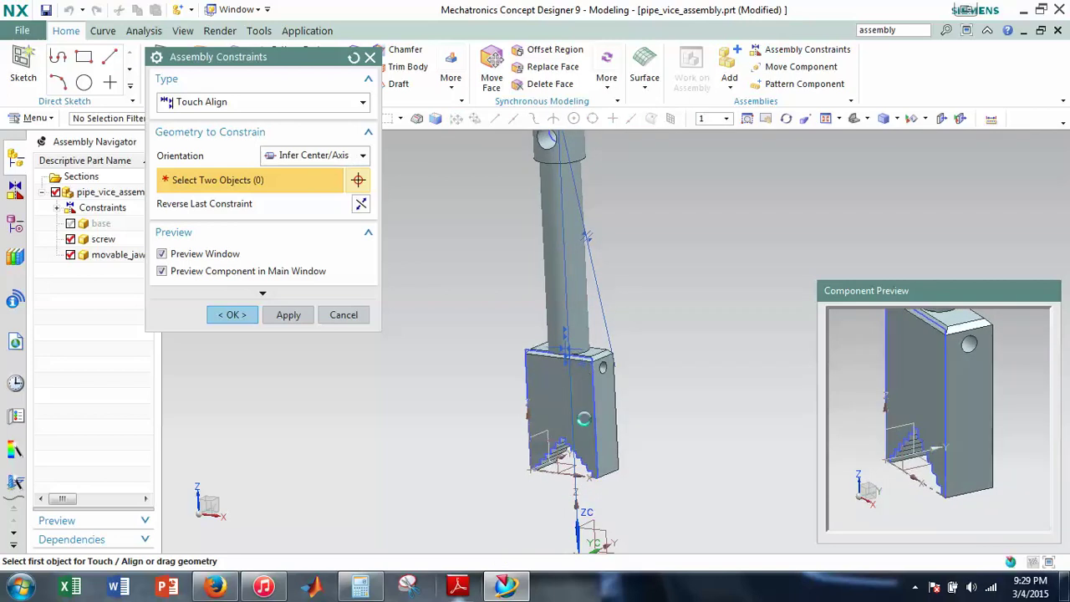
middle_click_drag(460, 413, 464, 346, "shift")
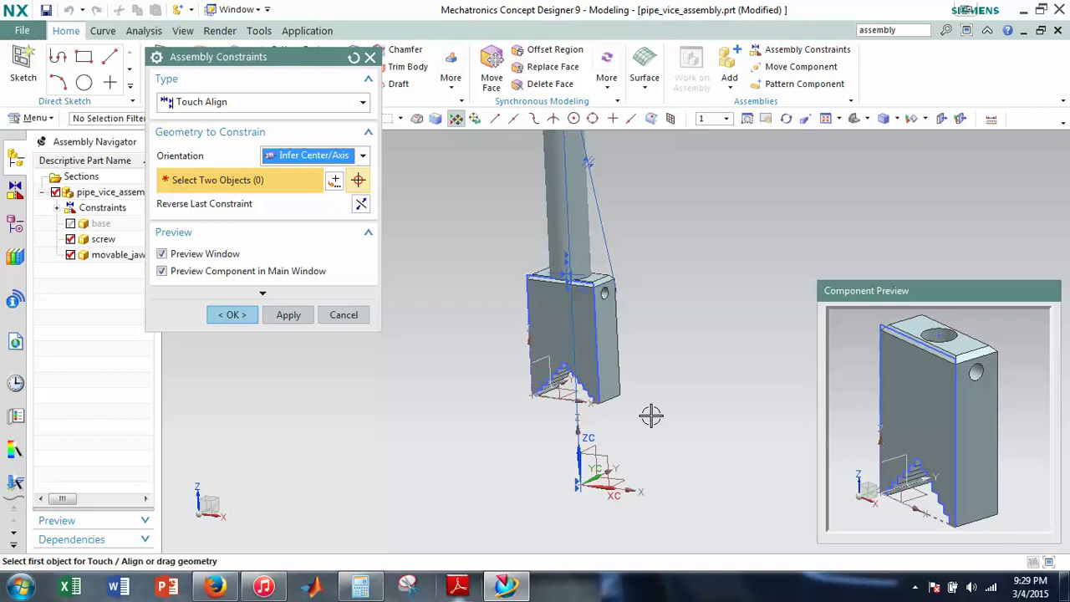
key("F8")
scroll(585, 351, "up", 2)
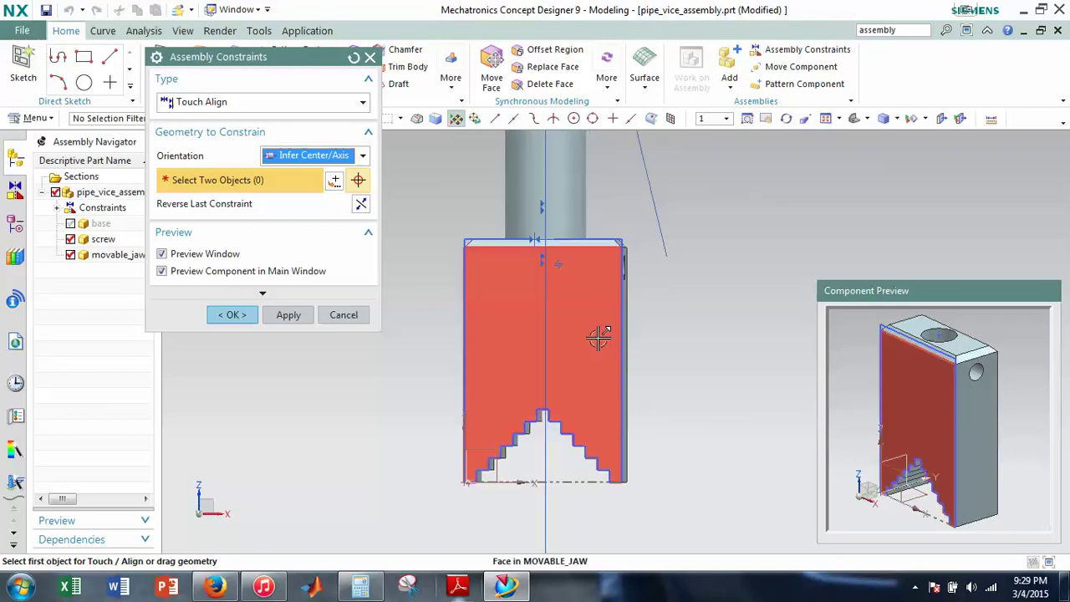
scroll(595, 339, "up", 2)
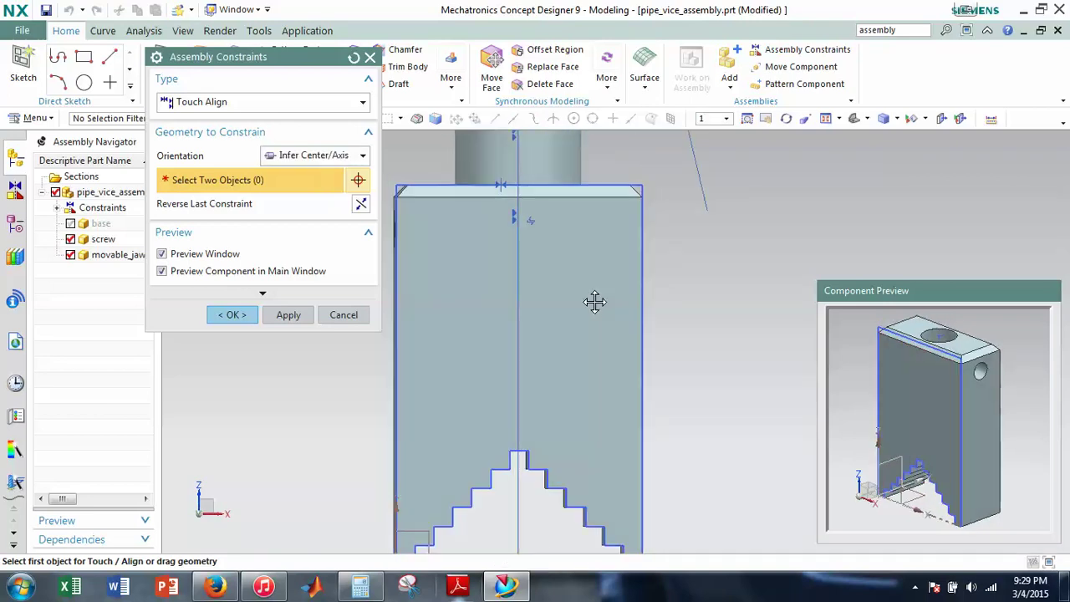
scroll(540, 354, "down", 3)
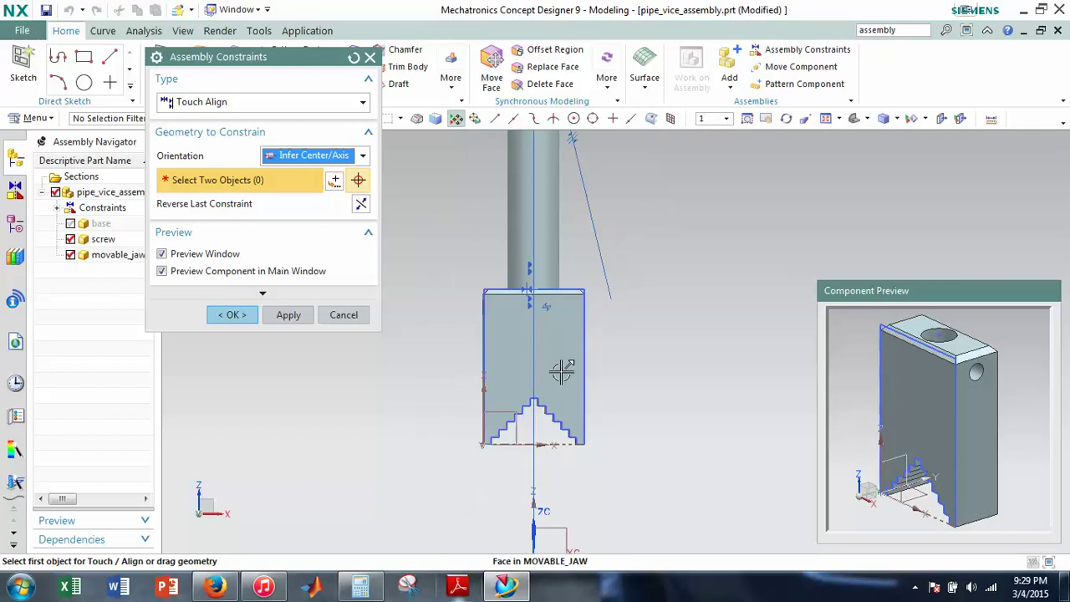
scroll(565, 372, "down", 1)
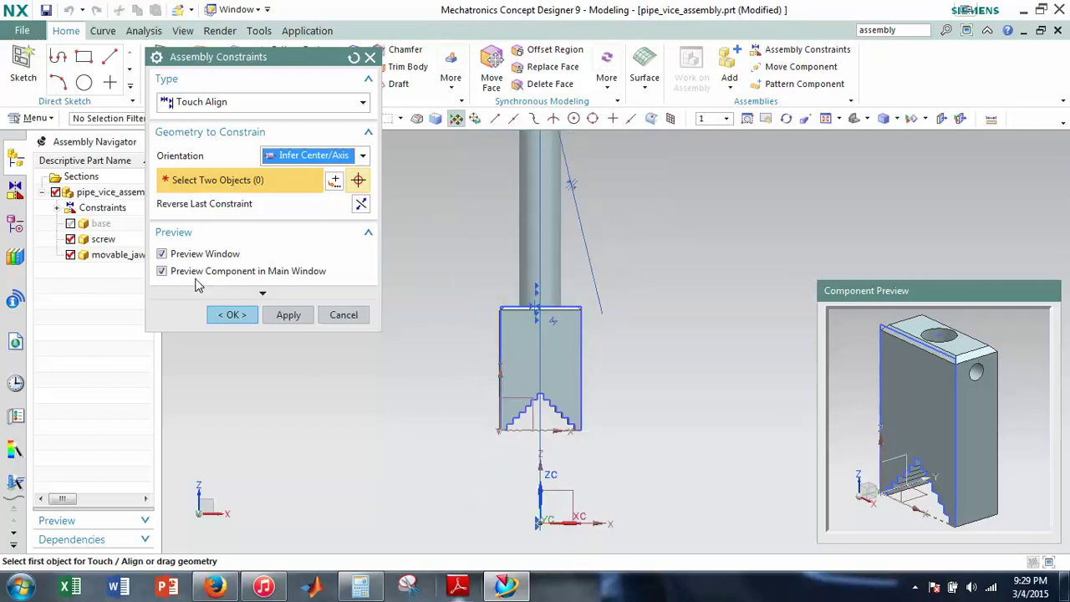
middle_click_drag(683, 456, 643, 449)
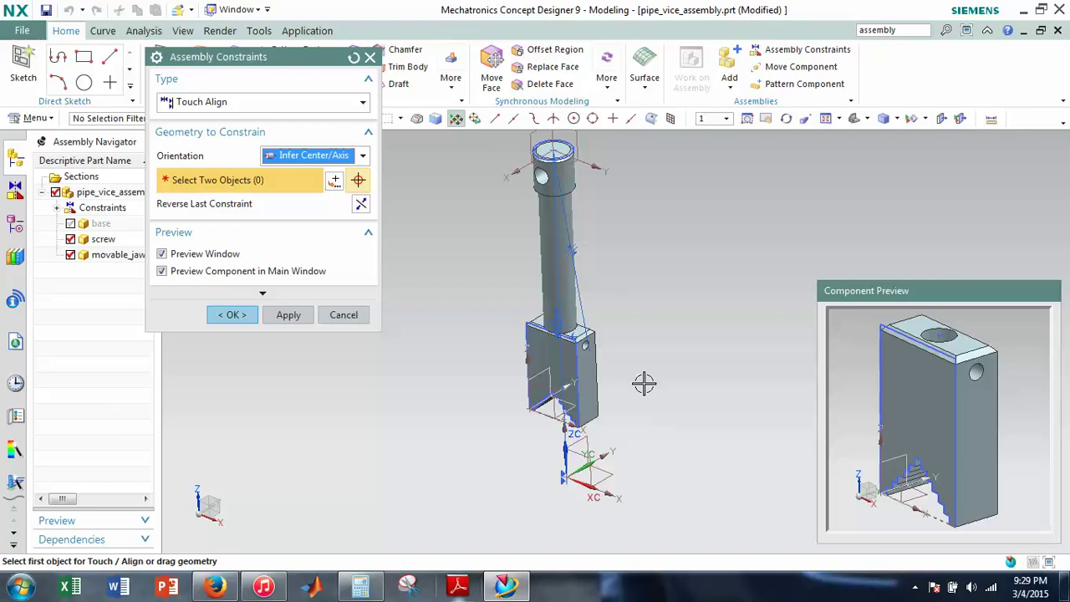
Constrain the movable jaw's large front face parallel to a datum plane at the assembly origin using a Parallel constraint.
left_click(287, 101)
left_click(250, 183)
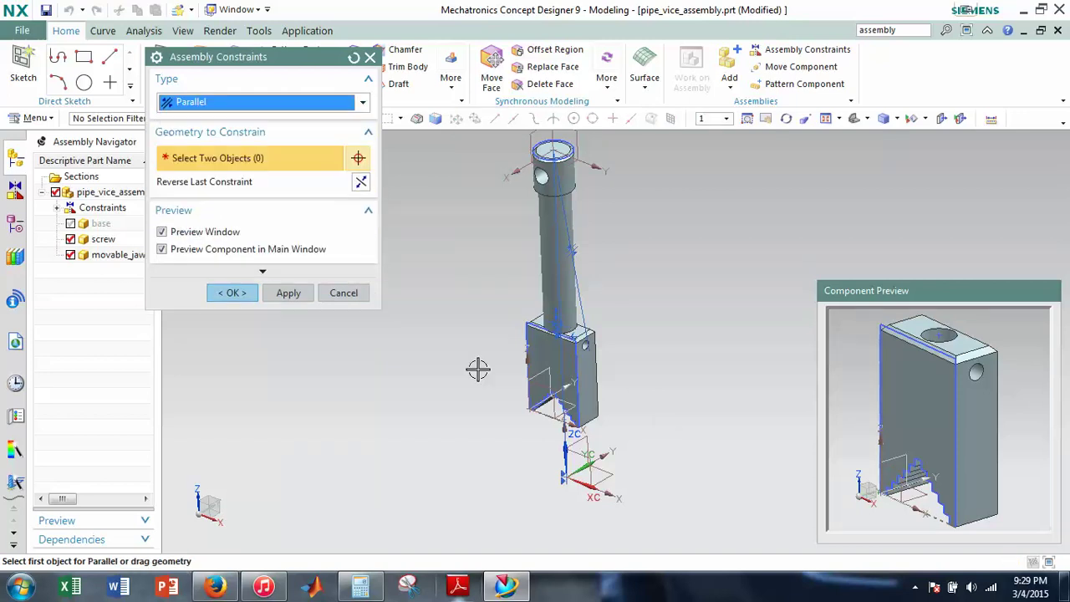
scroll(502, 382, "up", 3)
middle_click_drag(412, 291, 387, 275, "shift")
left_click(494, 222)
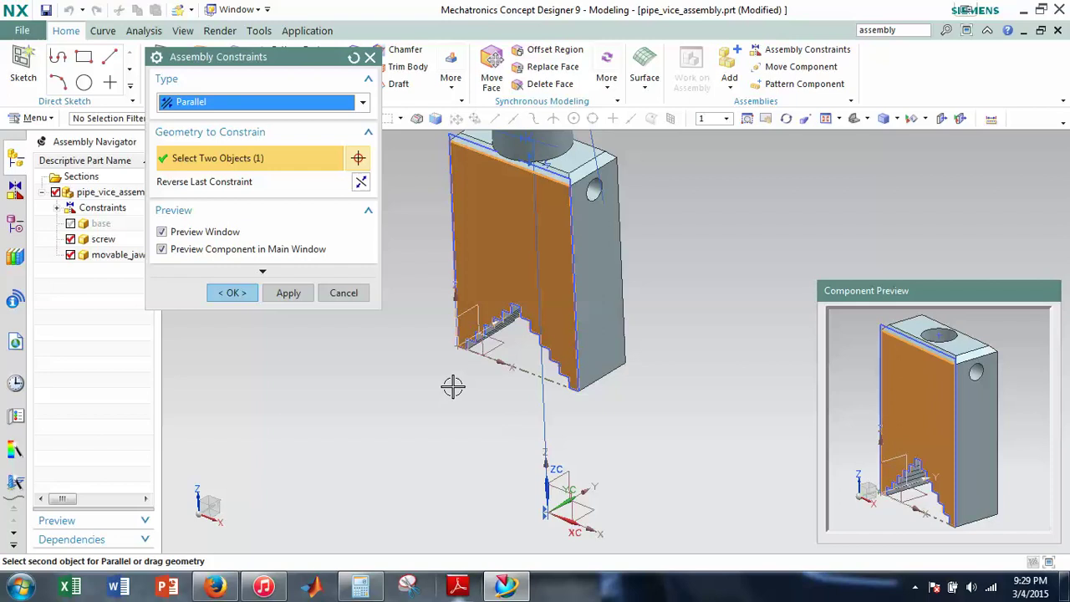
scroll(458, 372, "up", 3)
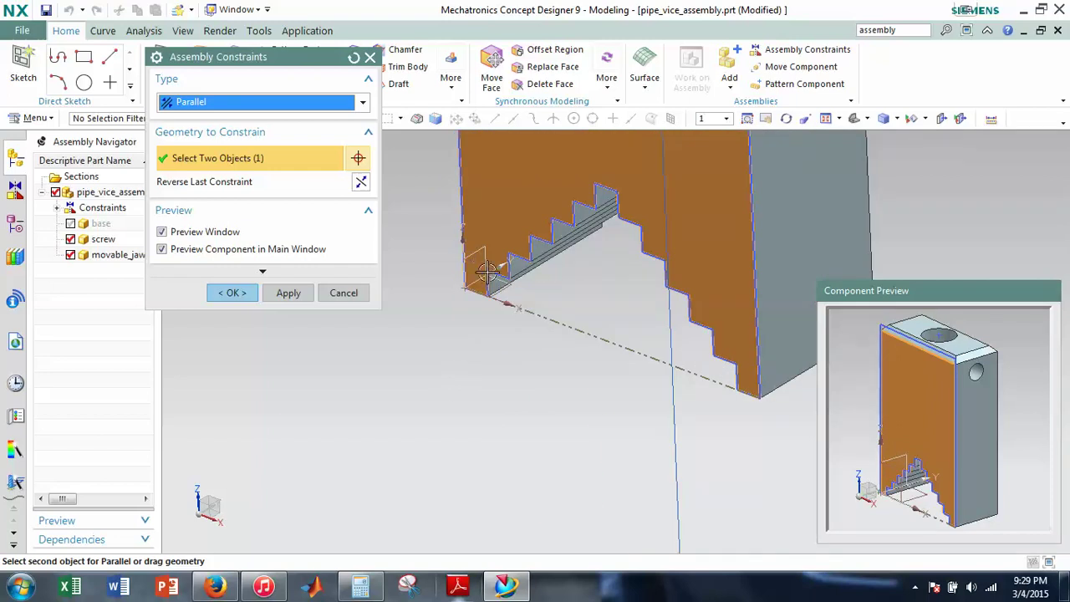
scroll(549, 375, "down", 5)
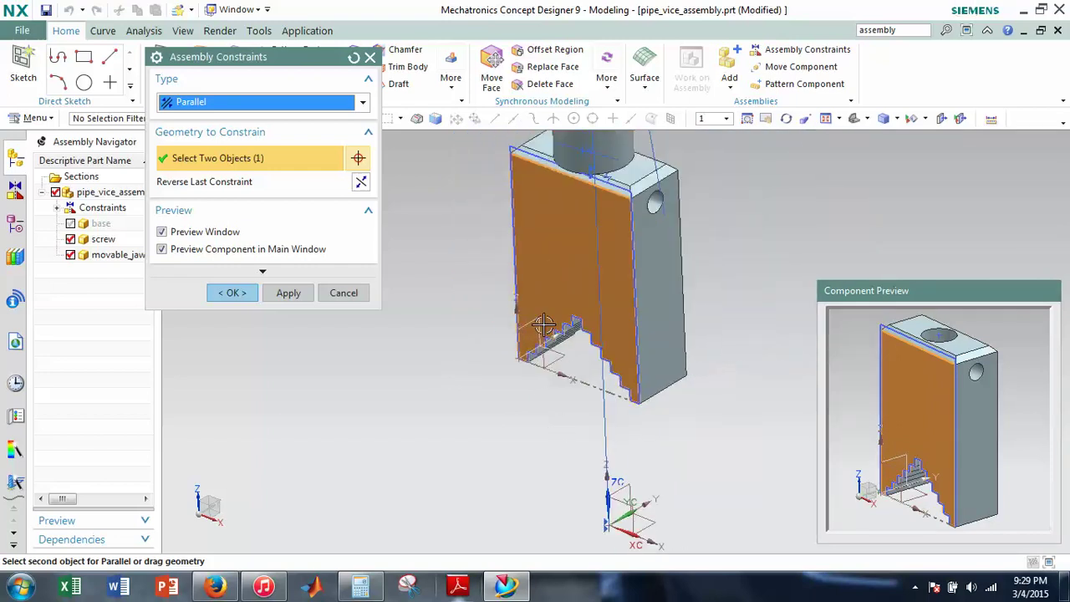
middle_click_drag(493, 389, 494, 398, "shift")
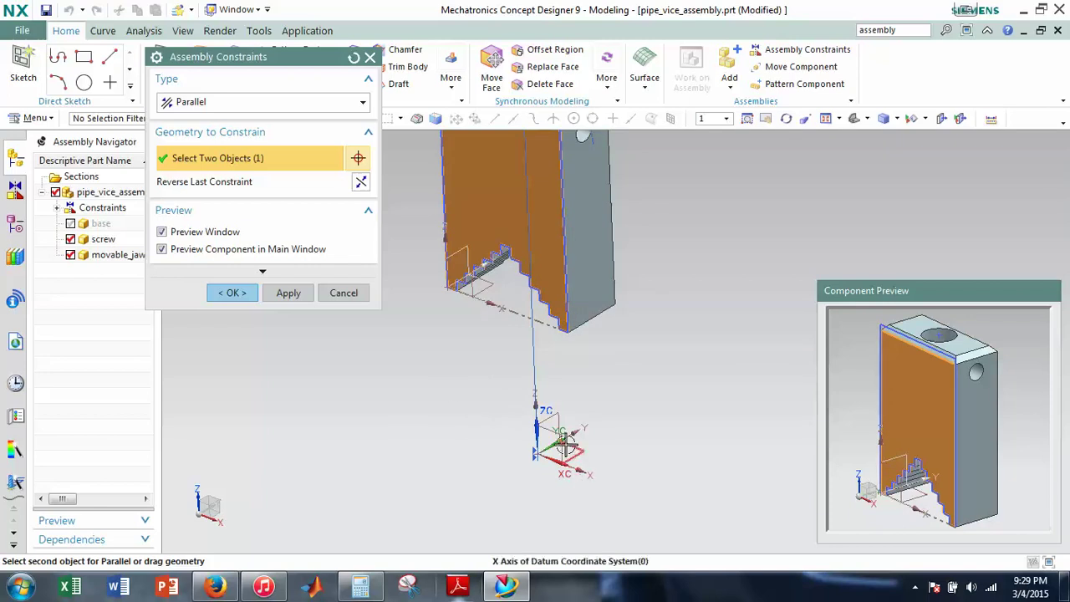
scroll(558, 435, "up", 4)
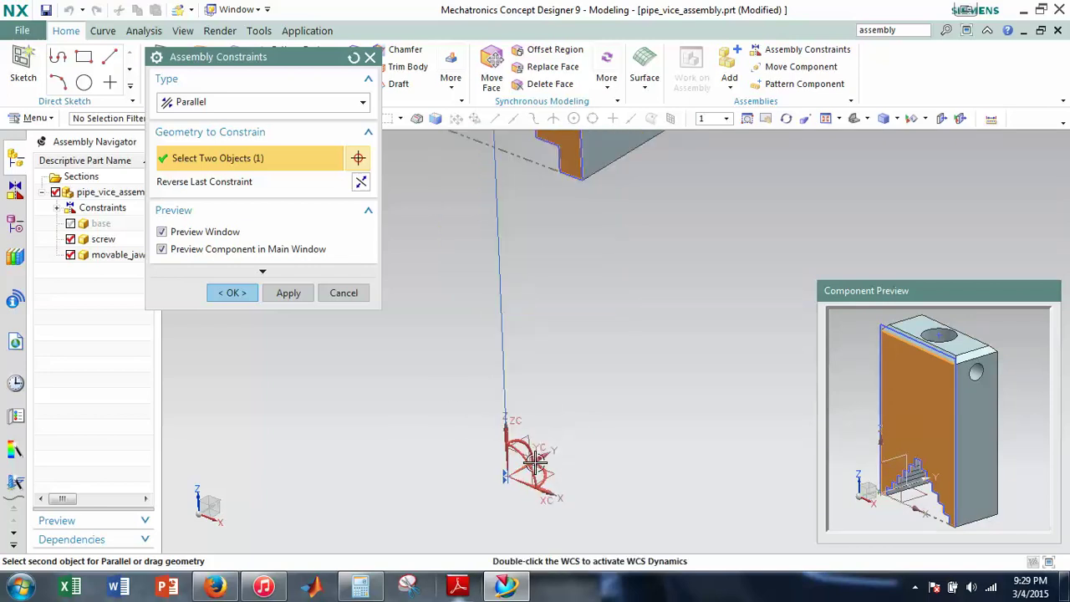
left_click(516, 465)
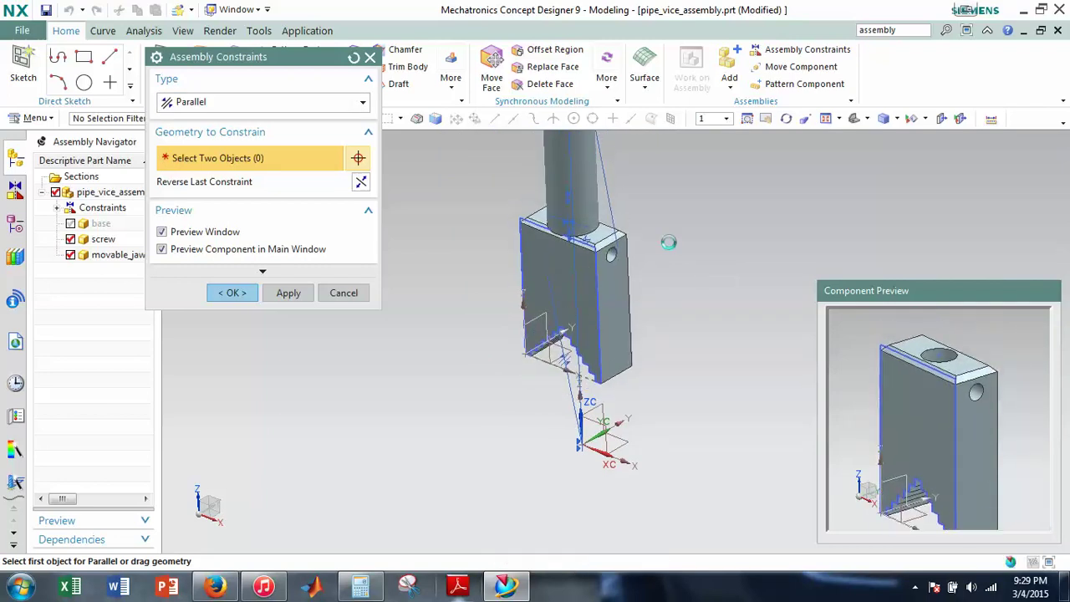
middle_click_drag(694, 296, 707, 337, "shift")
scroll(707, 337, "down", 2)
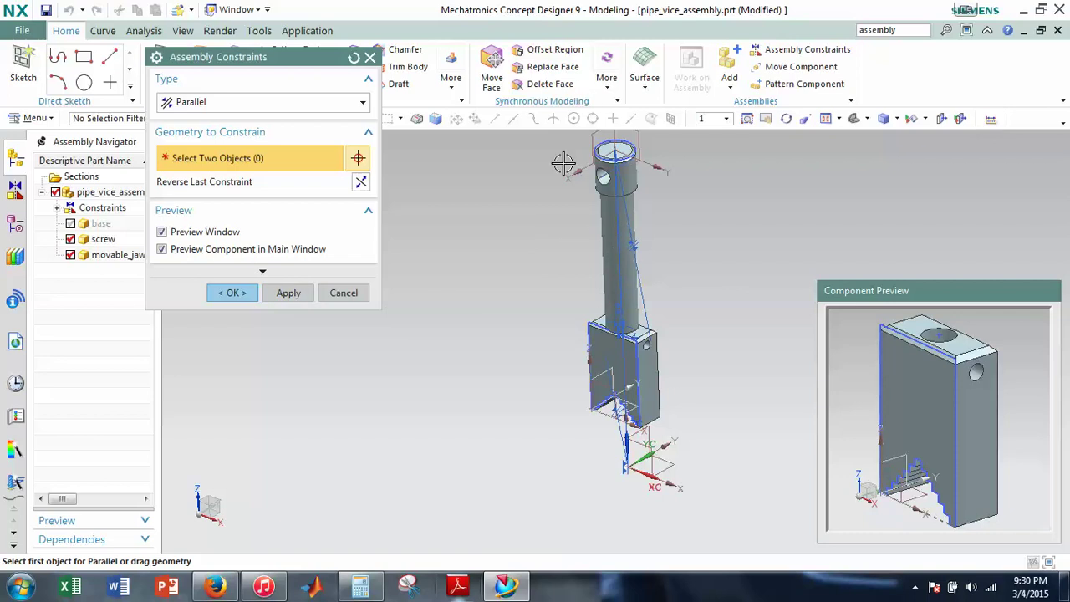
left_click(231, 292)
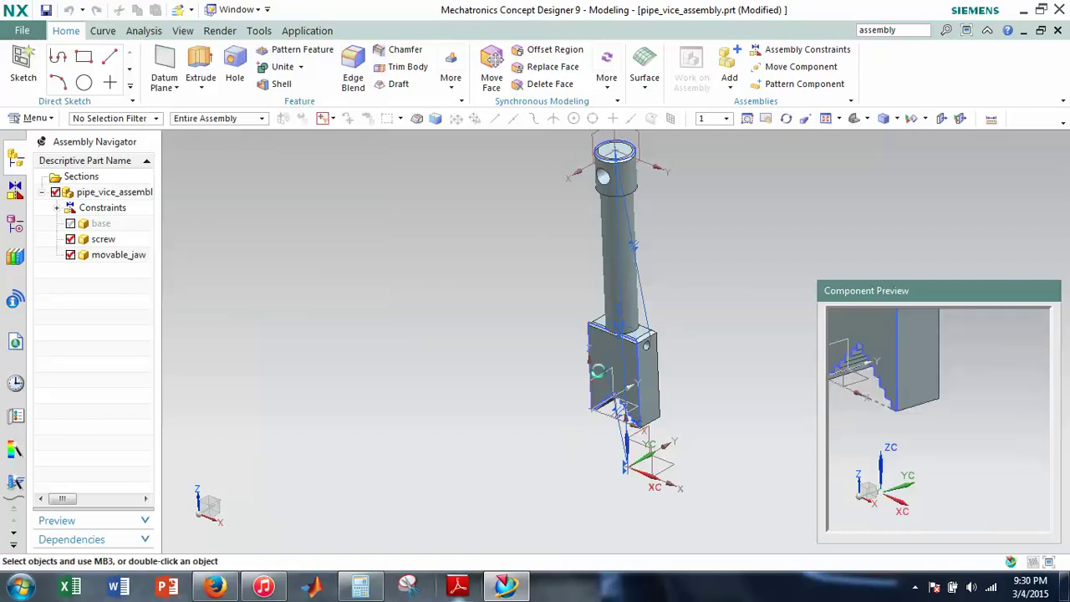
Show the hidden base component in the assembly, dismissing component adding.
left_click(71, 224)
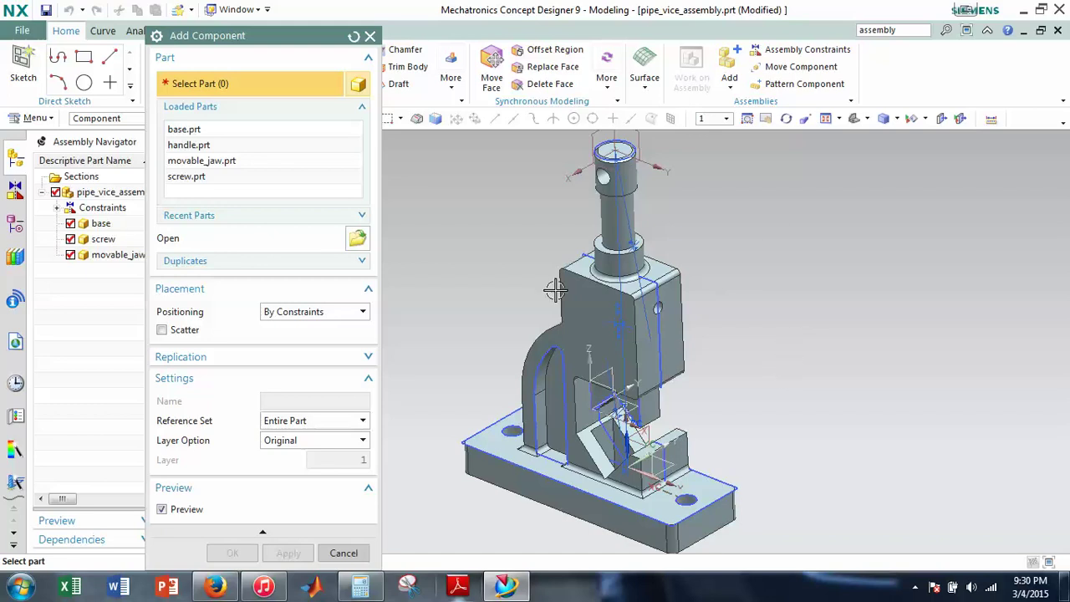
left_click(344, 553)
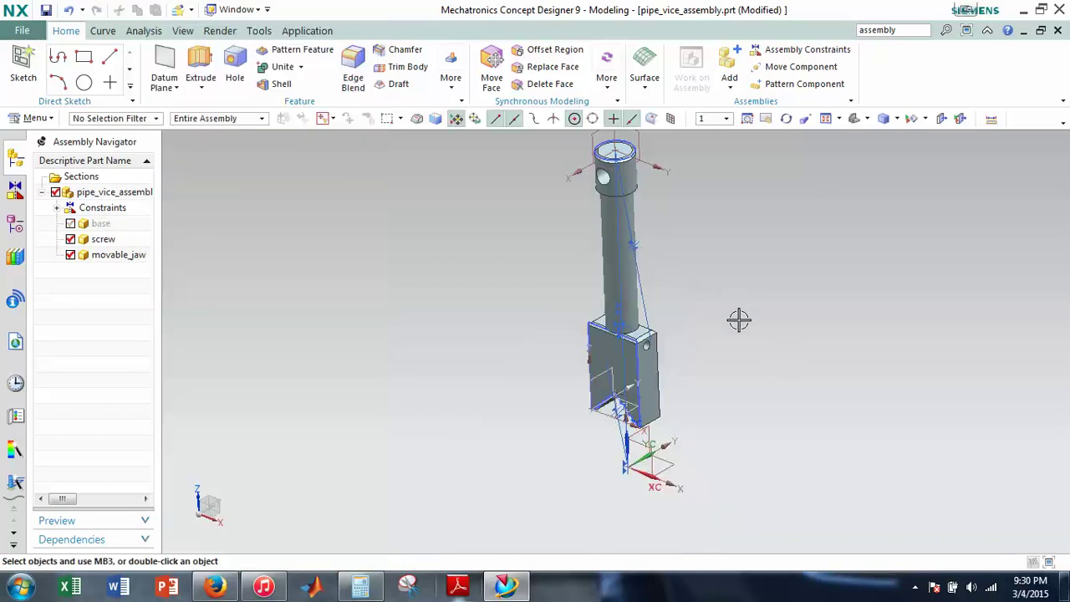
left_click(70, 223)
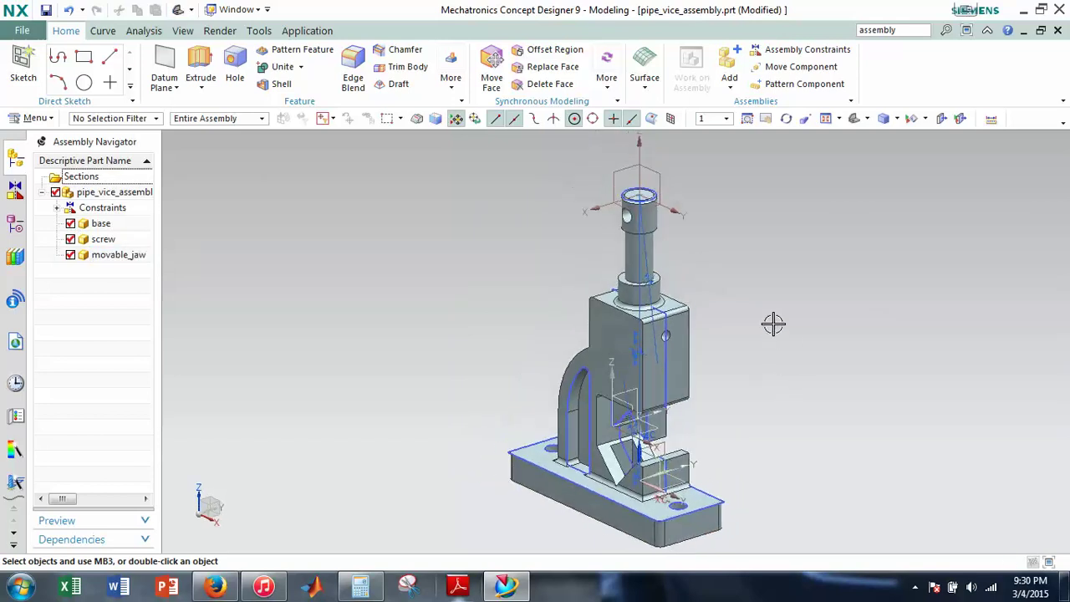
Add a 35 mm Distance constraint between the base collar's top face and the underside of the screw's head.
scroll(751, 252, "up", 2)
scroll(657, 290, "up", 2)
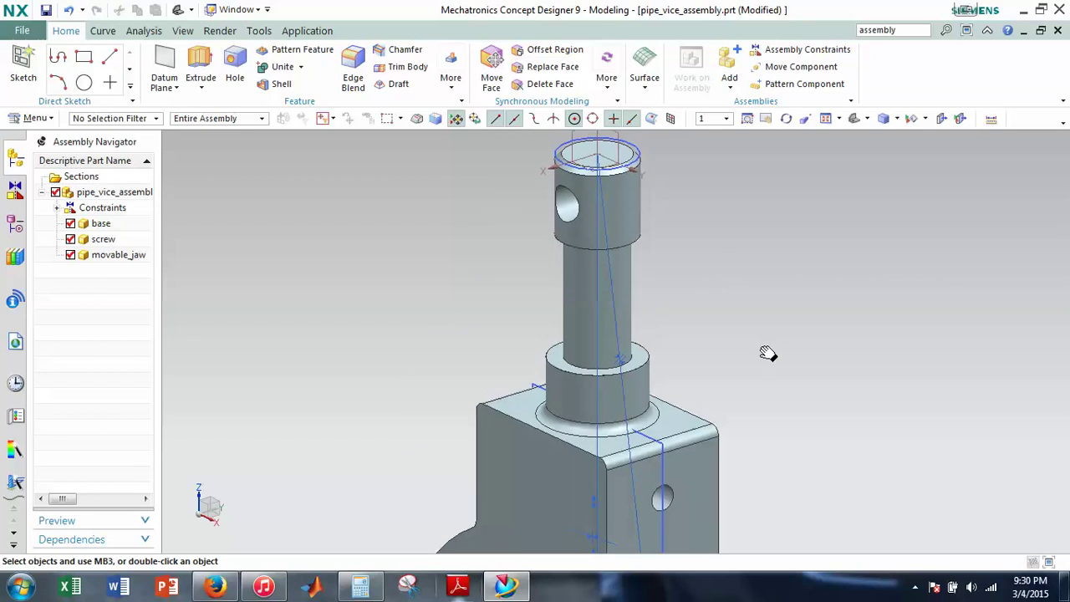
left_click(807, 49)
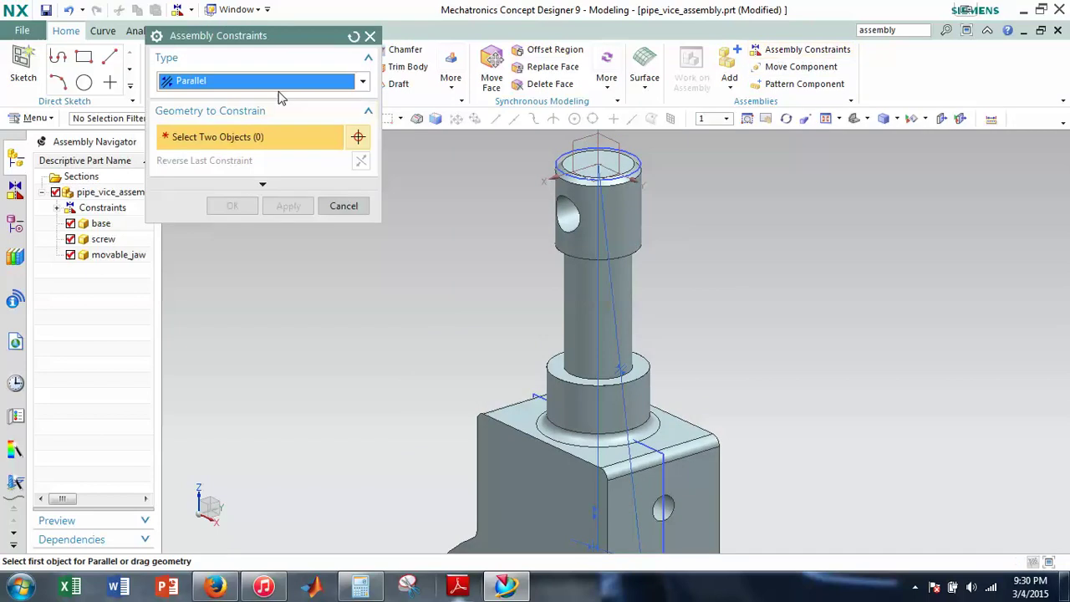
left_click(283, 81)
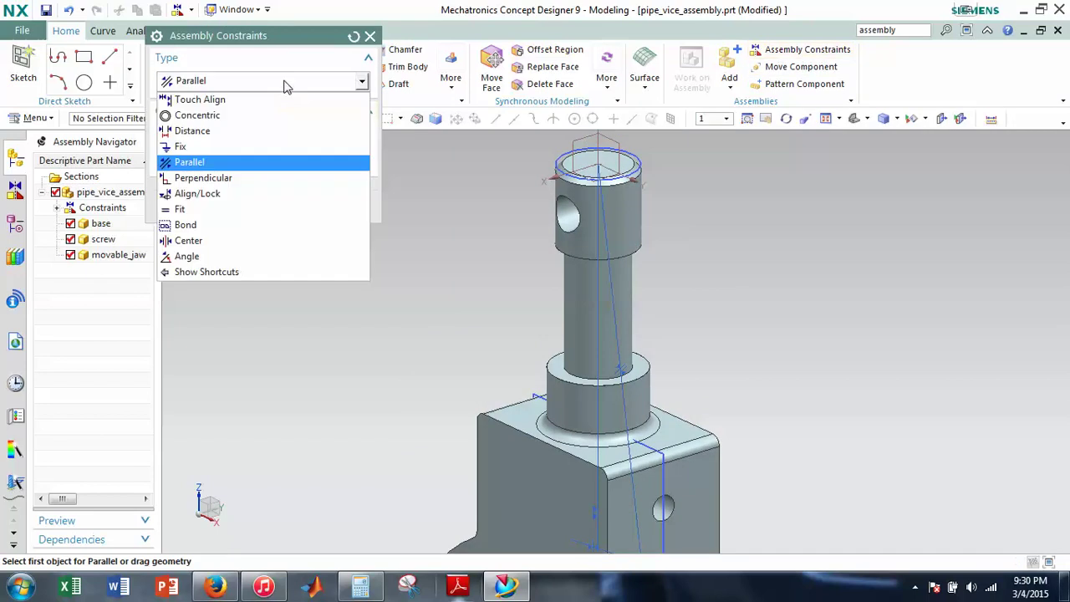
left_click(276, 130)
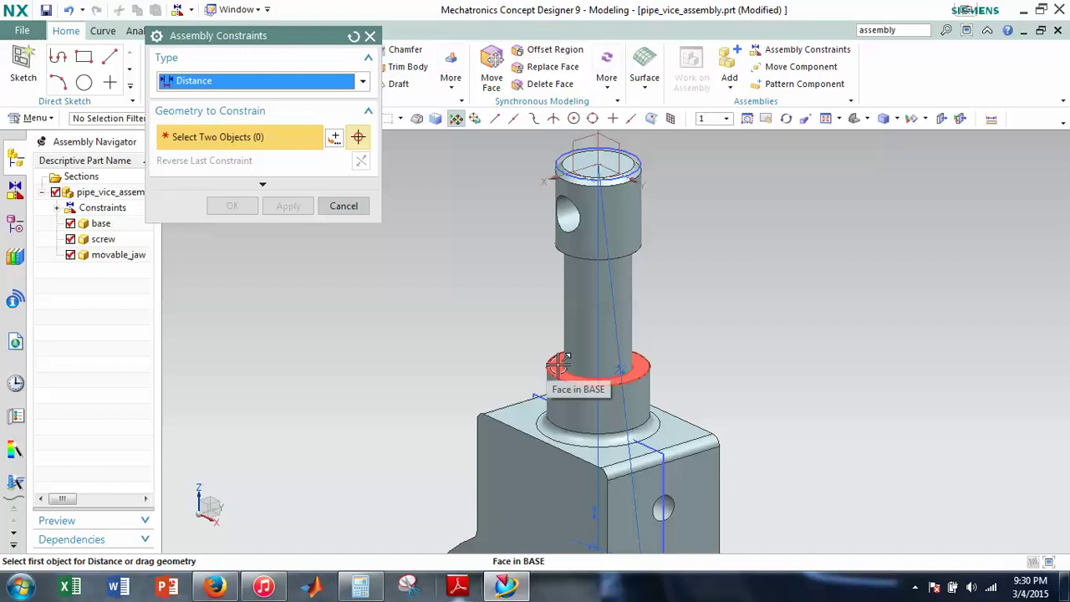
scroll(543, 372, "up", 2)
left_click(556, 372)
middle_click_drag(636, 268, 625, 312)
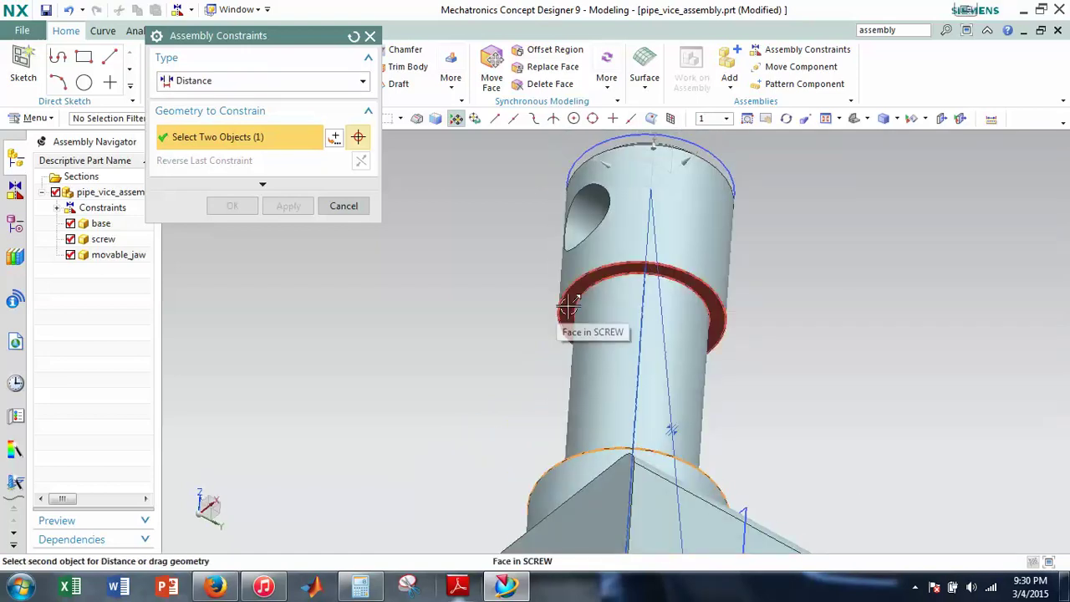
left_click(627, 336)
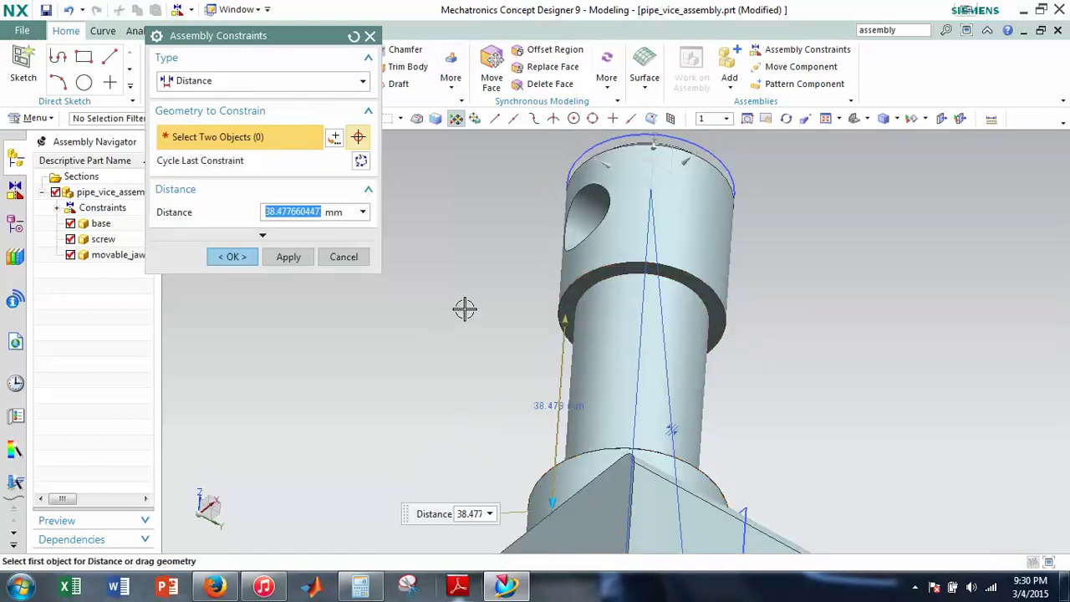
type("35")
key("Return")
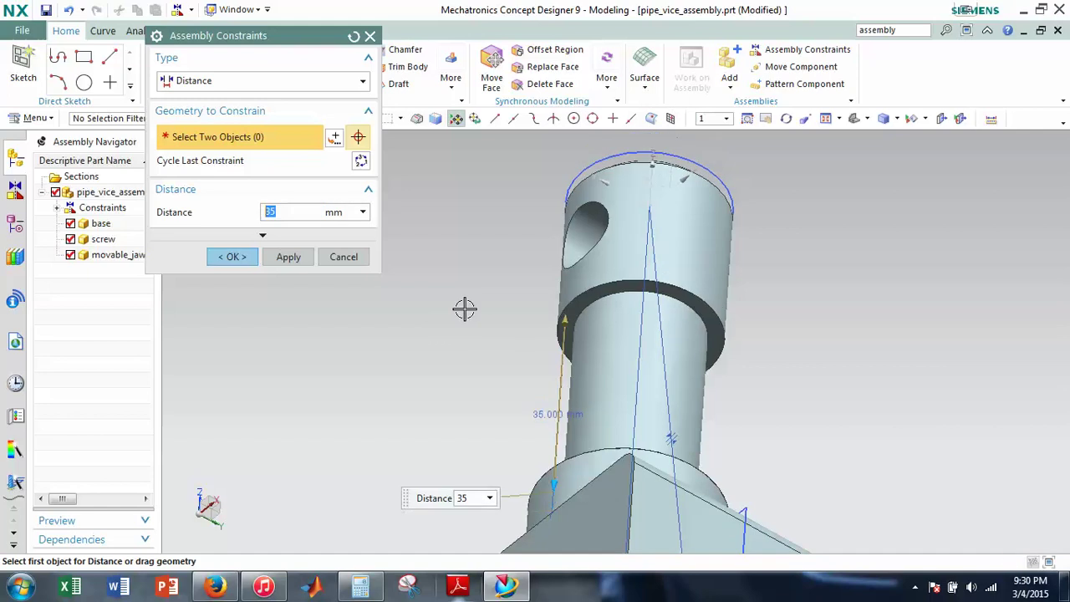
left_click(233, 257)
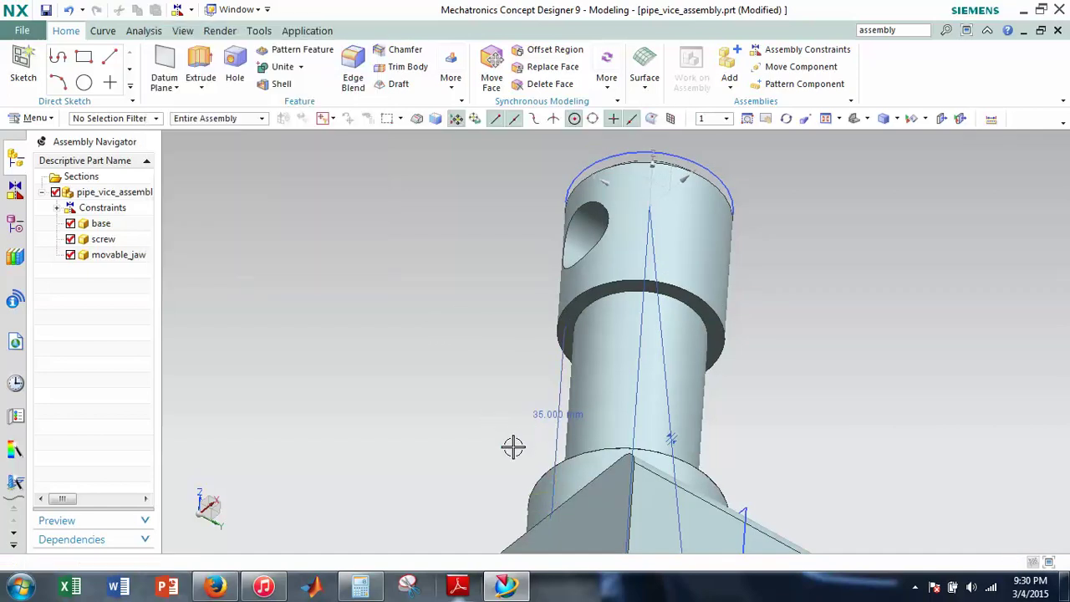
Examine the constrained vice from the base and jaw opening up to the screw head.
middle_click_drag(517, 444, 519, 327, "shift")
scroll(518, 327, "down", 6)
scroll(608, 378, "up", 3)
scroll(608, 378, "up", 1)
middle_click_drag(631, 371, 569, 283, "shift")
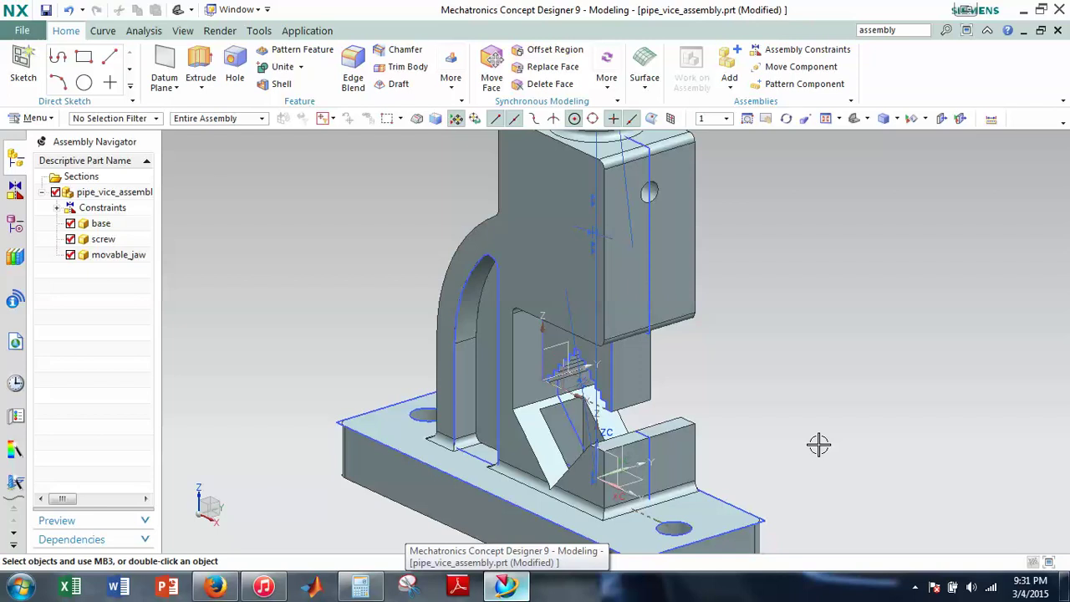
middle_click_drag(798, 292, 827, 415, "shift")
middle_click_drag(763, 231, 797, 332, "shift")
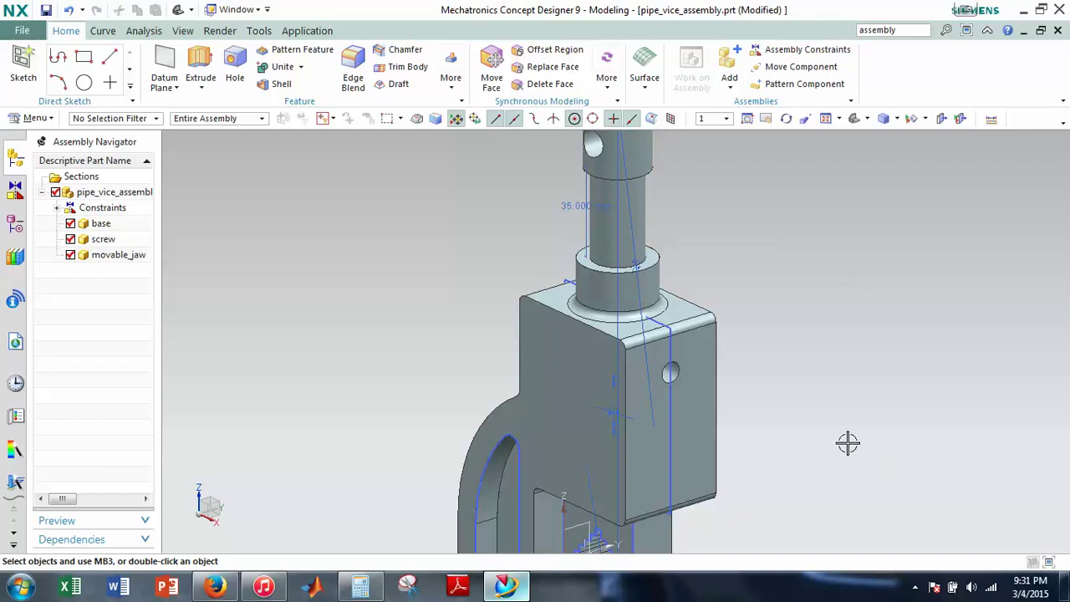
scroll(824, 449, "up", 1)
middle_click_drag(824, 449, 755, 365, "shift")
scroll(818, 287, "down", 1)
scroll(825, 281, "up", 2)
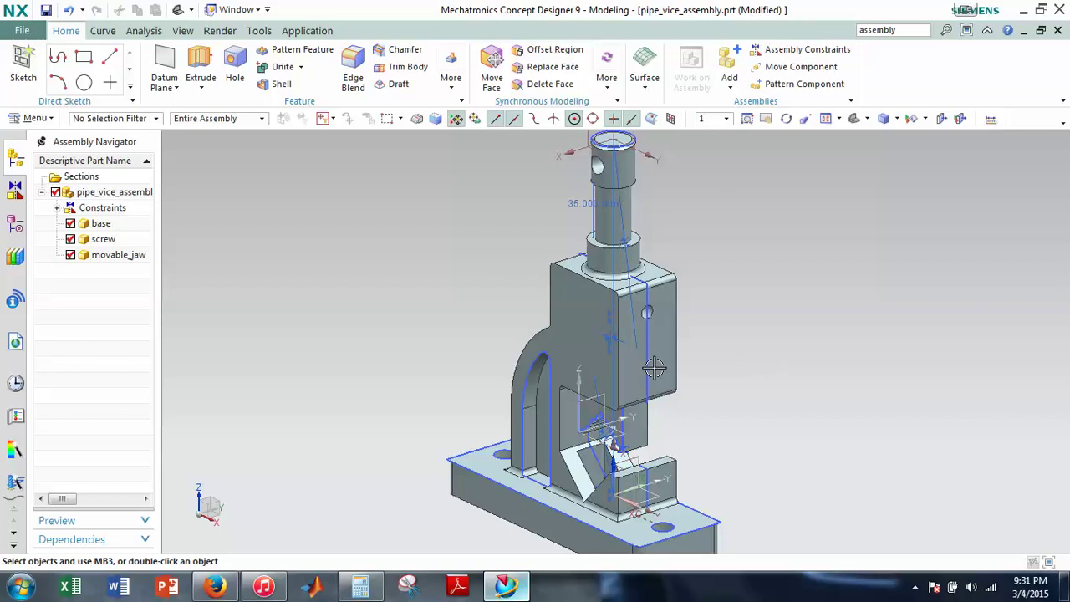
middle_click_drag(652, 362, 454, 357, "shift")
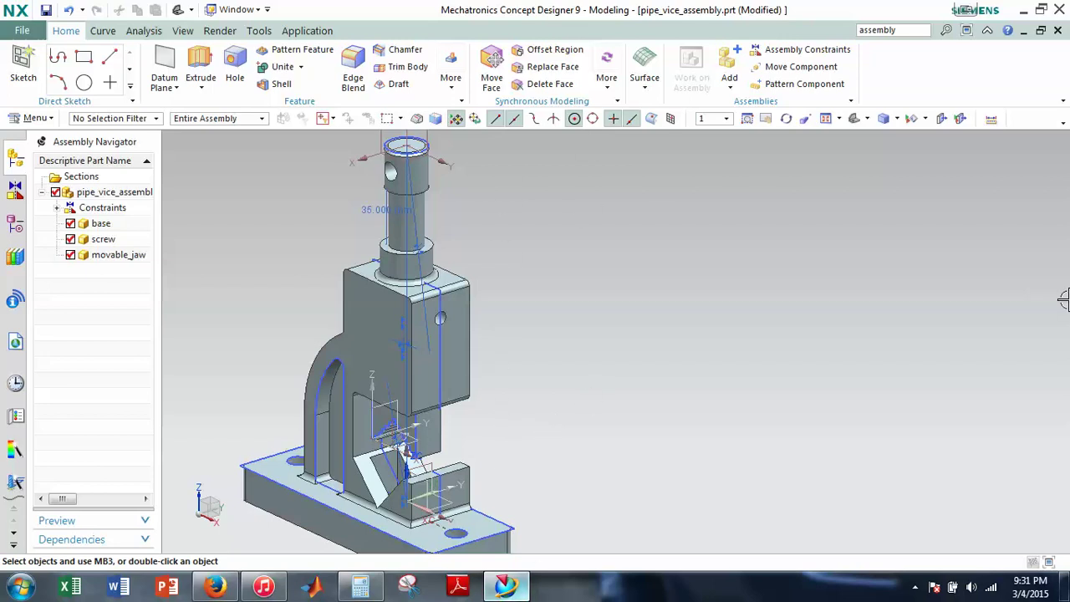
middle_click_drag(521, 430, 733, 408, "shift")
scroll(725, 408, "up", 2)
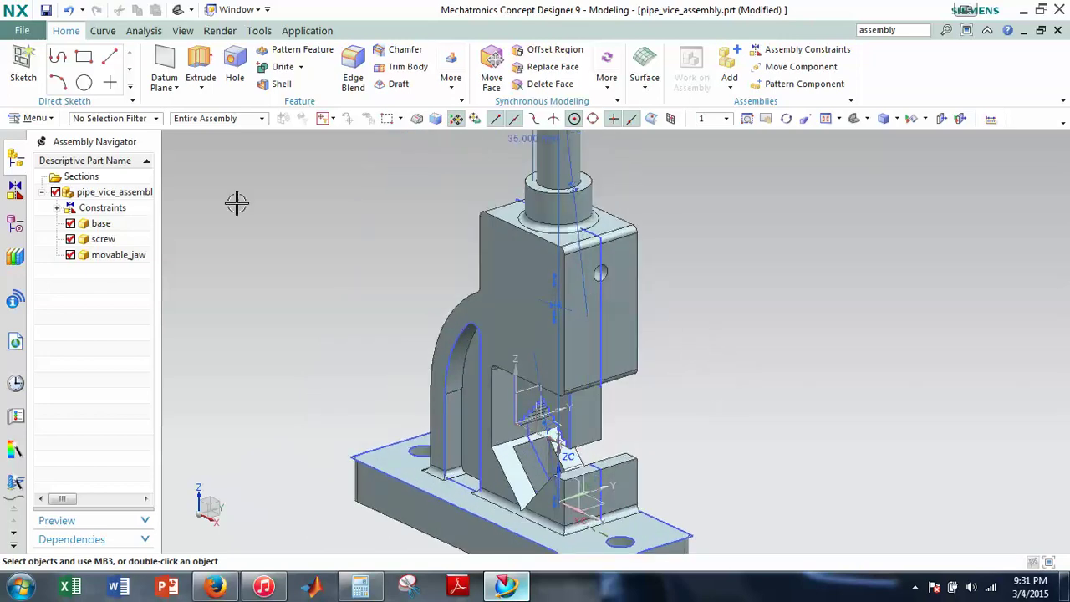
scroll(693, 322, "down", 1)
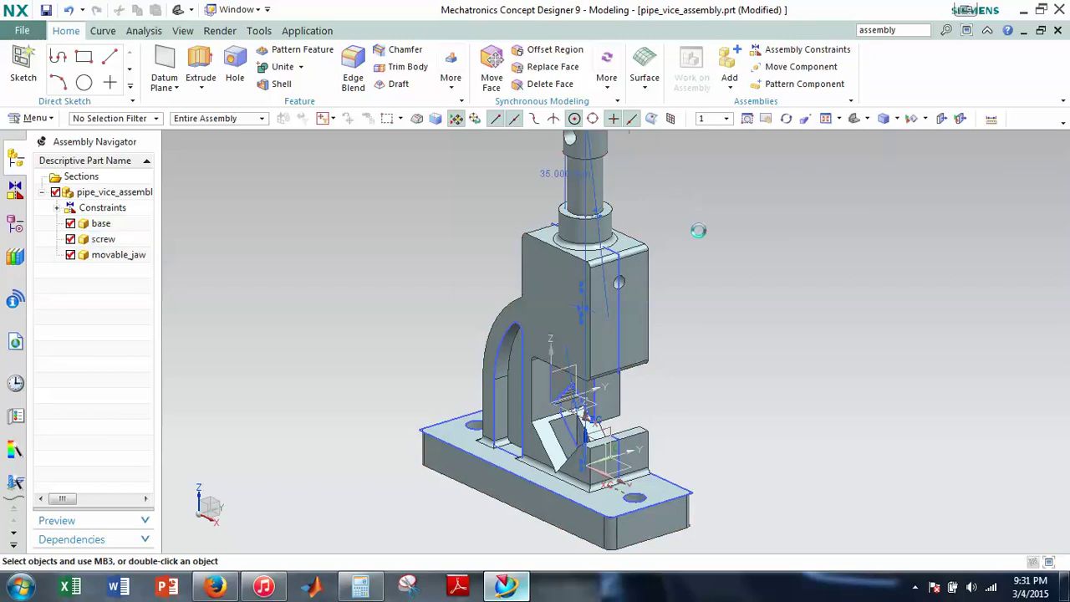
Show the screw's degrees of freedom to check whether it is fully constrained, then clear the selection.
middle_click_drag(676, 198, 759, 327, "shift")
right_click(672, 262)
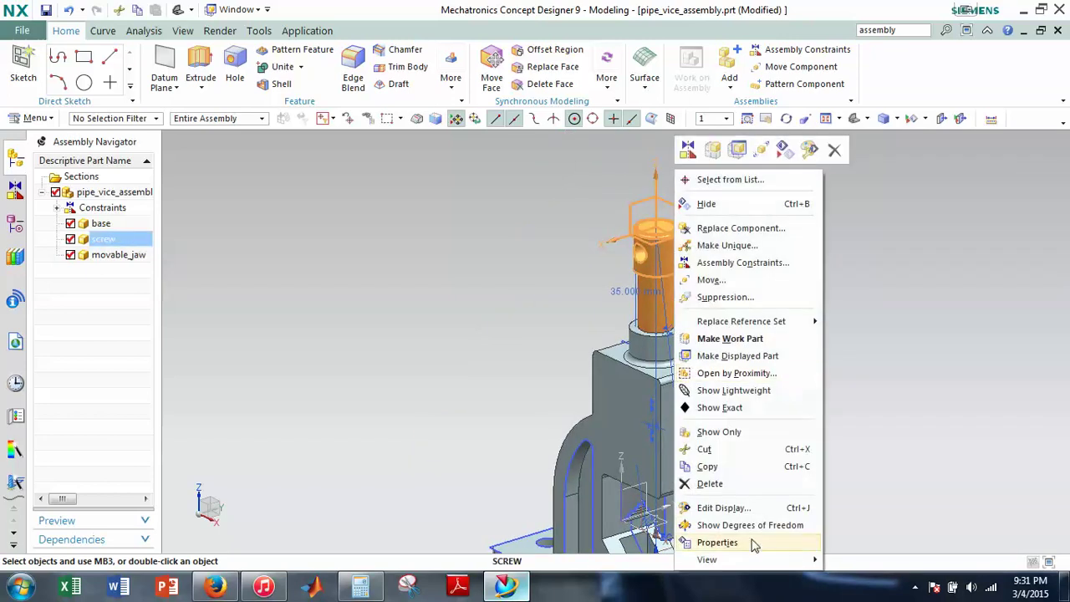
left_click(746, 525)
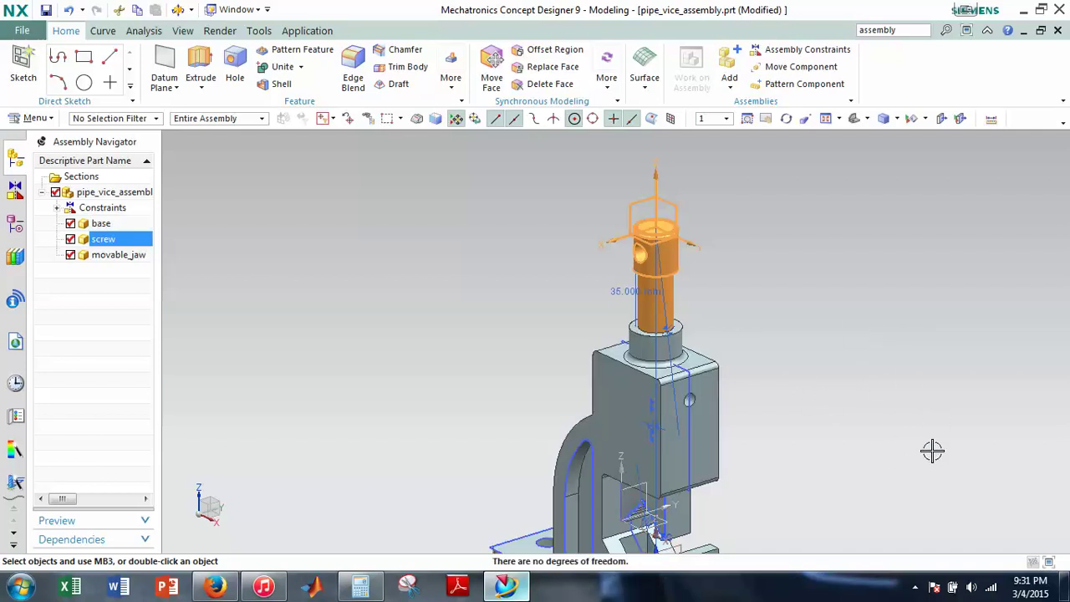
middle_click_drag(906, 412, 848, 351, "shift")
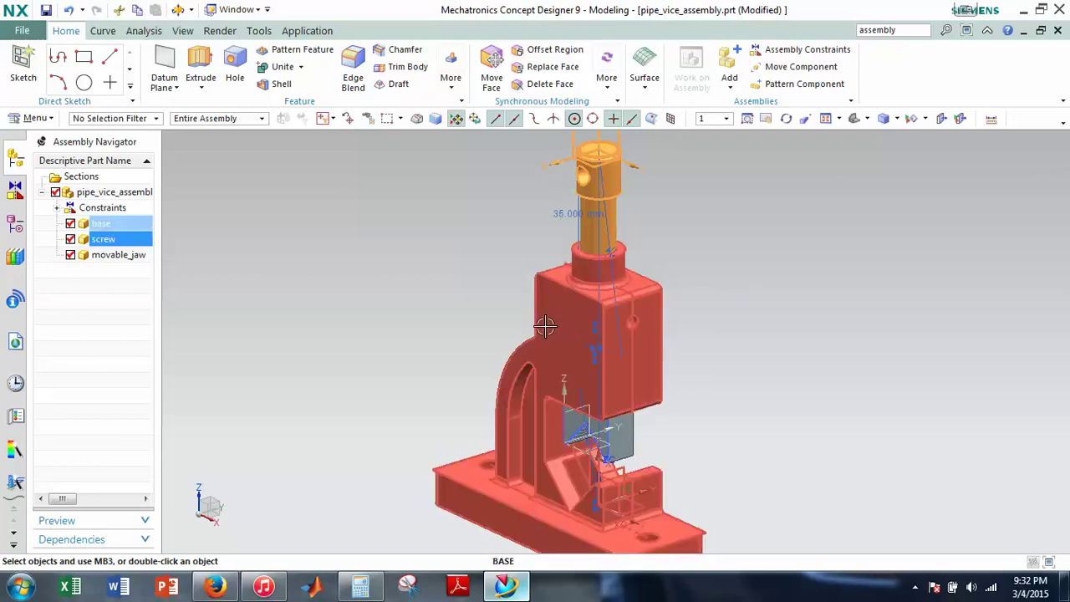
key("Escape")
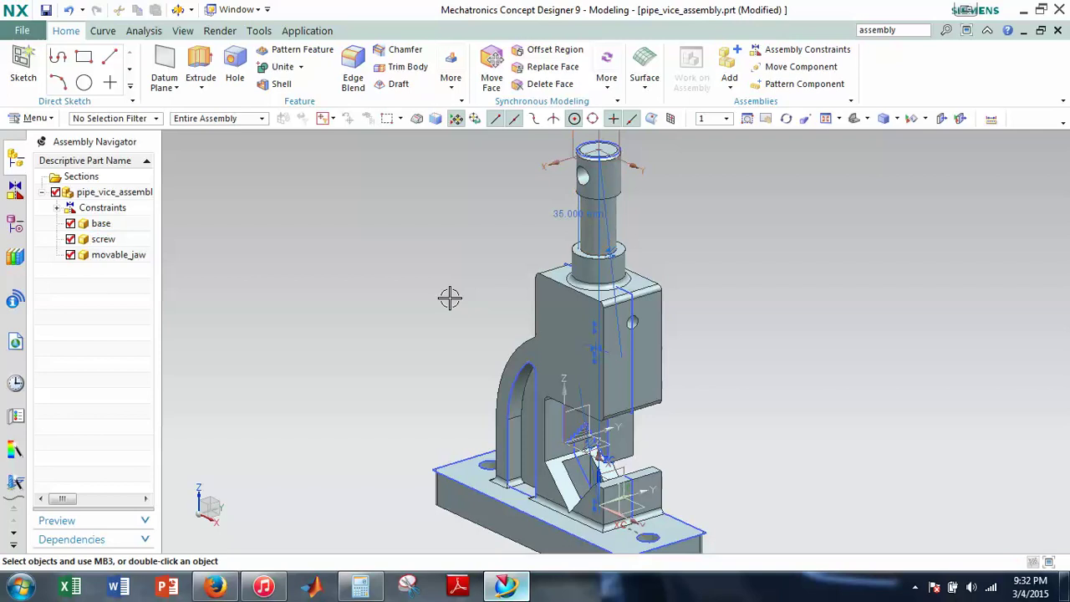
Add handle.prt to the assembly with By Constraints positioning and the Entire Part reference set.
left_click(736, 77)
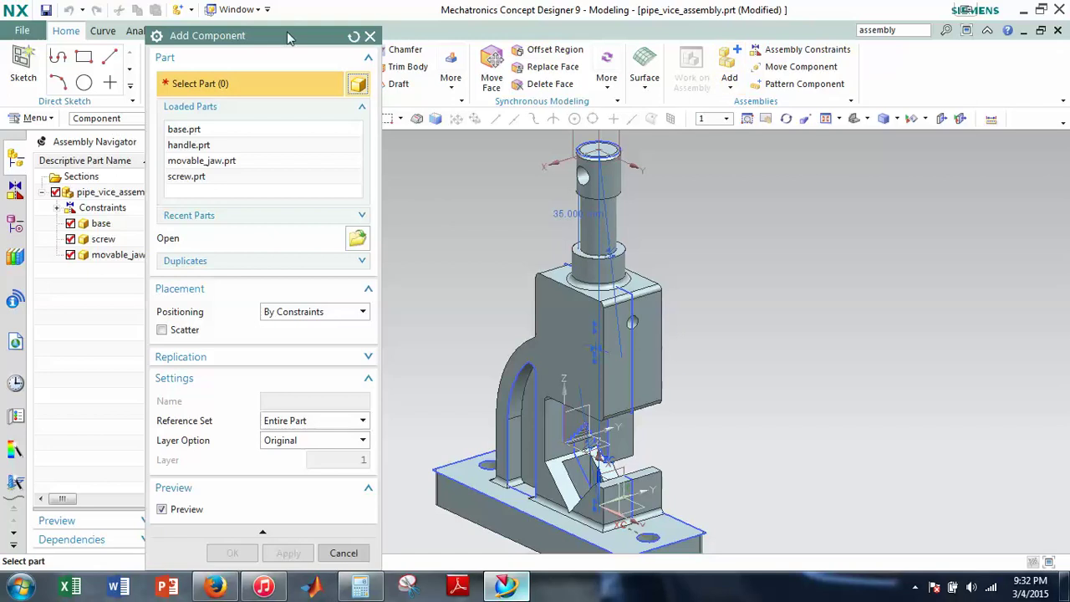
left_click_drag(289, 27, 299, 53)
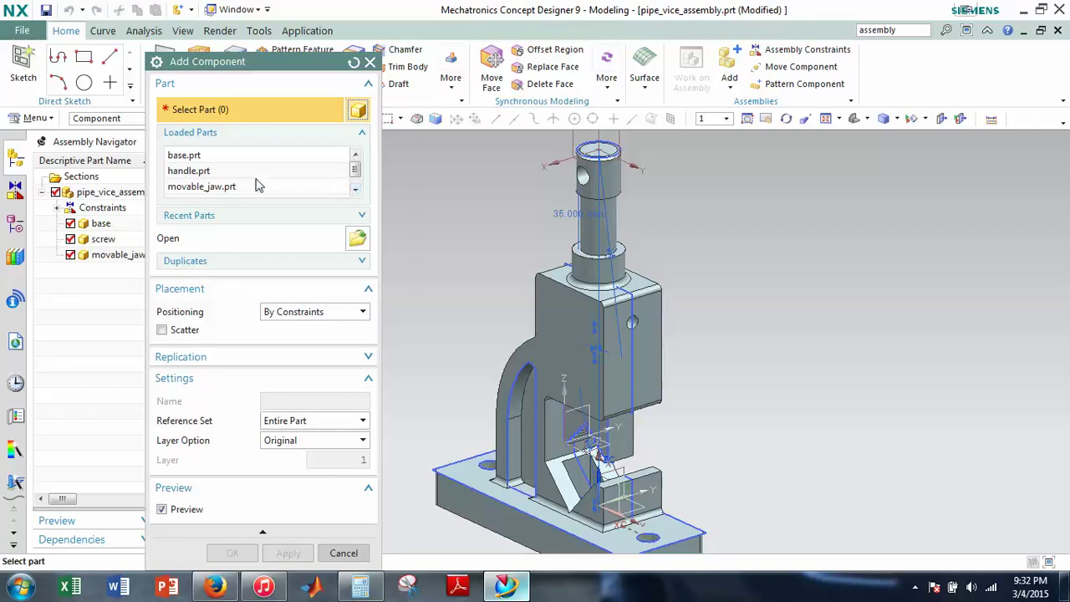
left_click(192, 172)
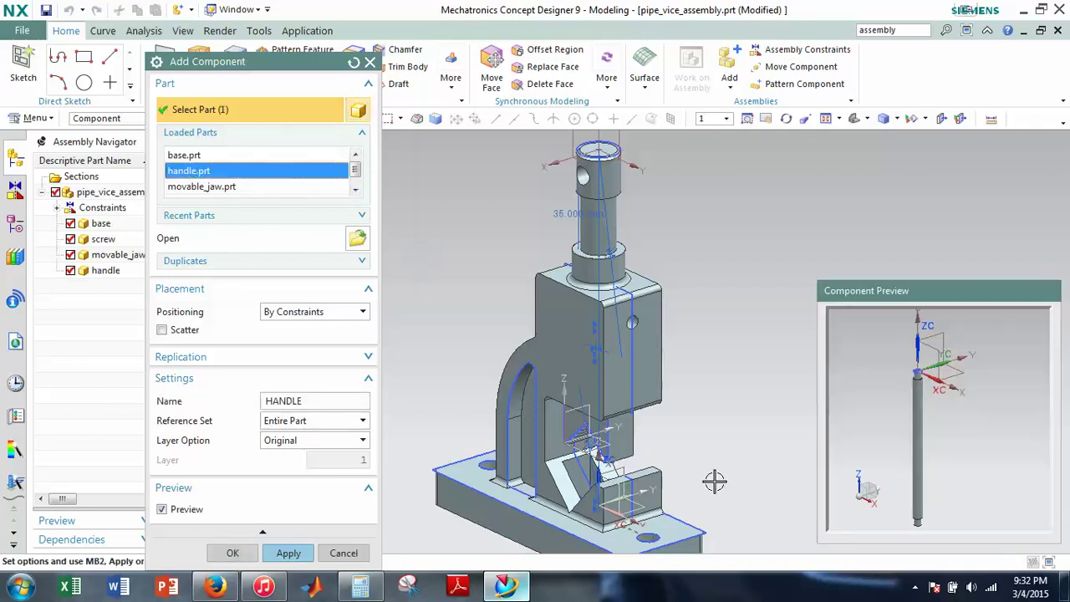
left_click(290, 555)
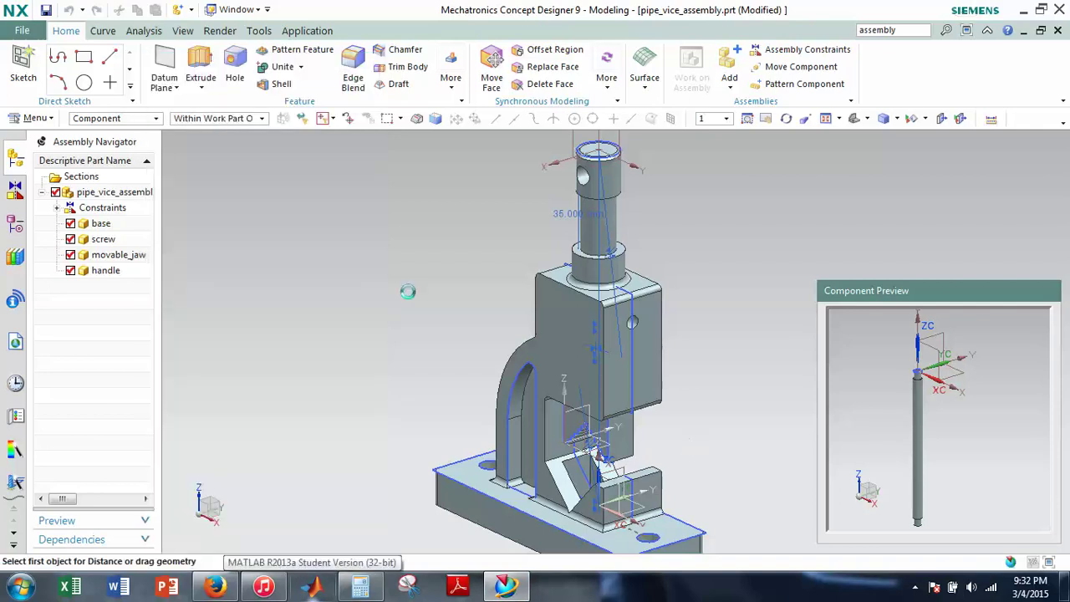
Align the handle's Z axis with the centreline of the screw head's cross hole using a Touch Align constraint with Infer Center/Axis orientation.
left_click(196, 107)
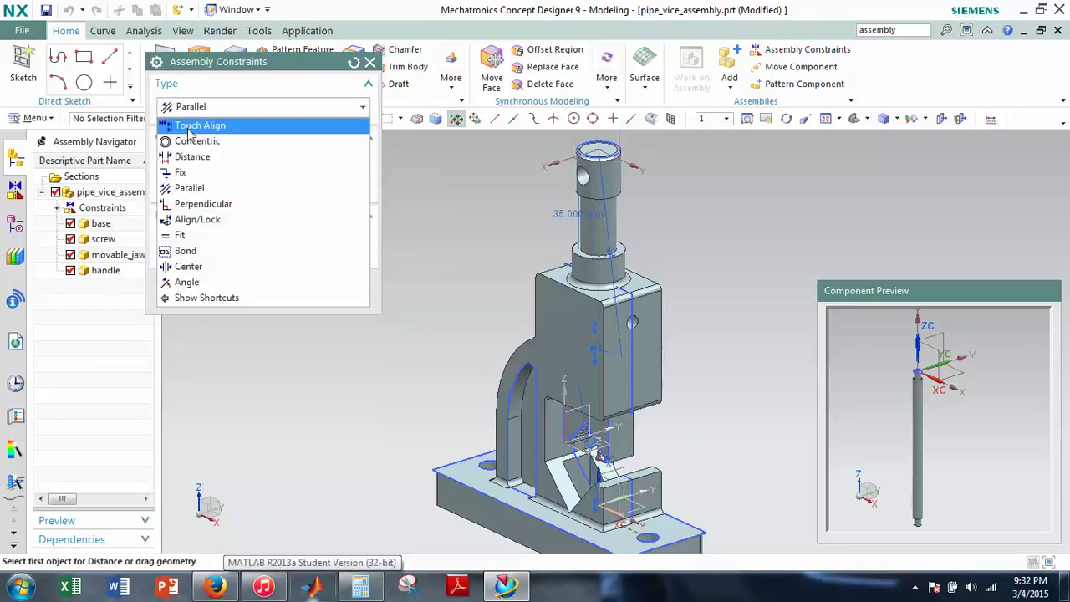
left_click(193, 125)
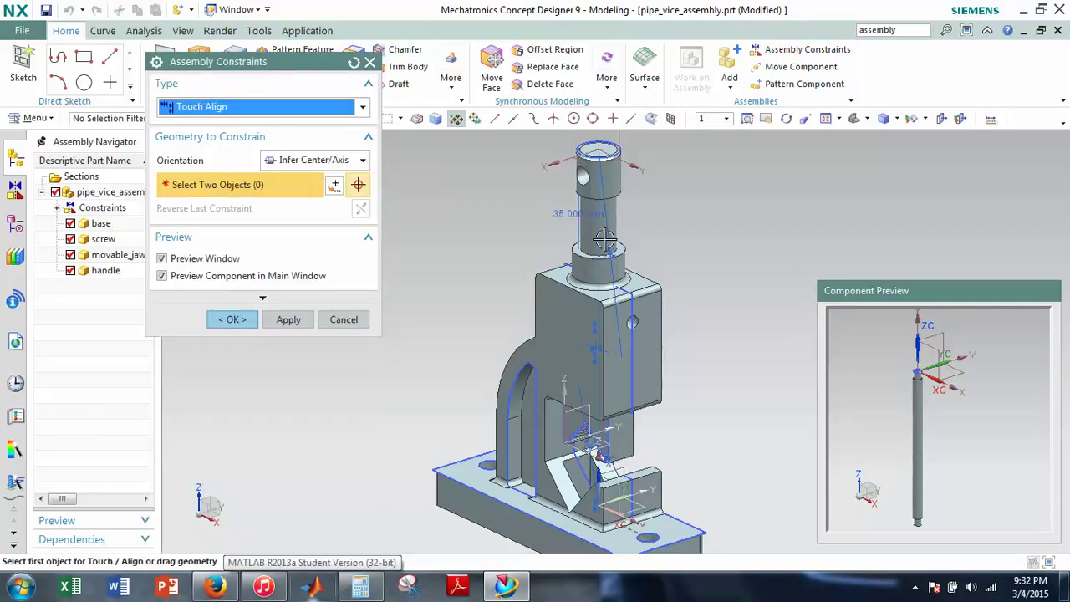
left_click(293, 159)
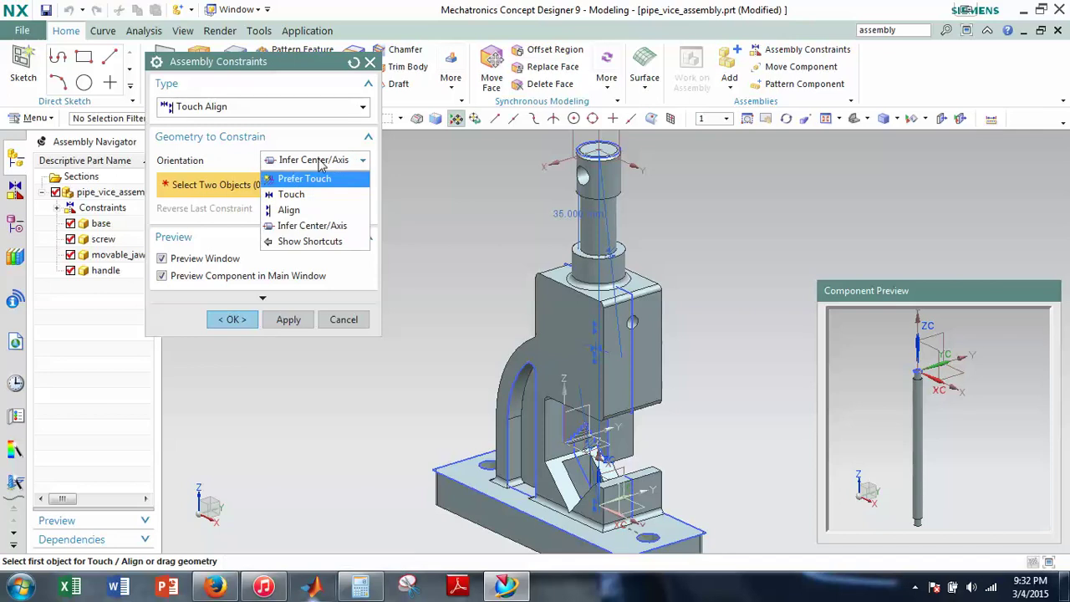
left_click(329, 229)
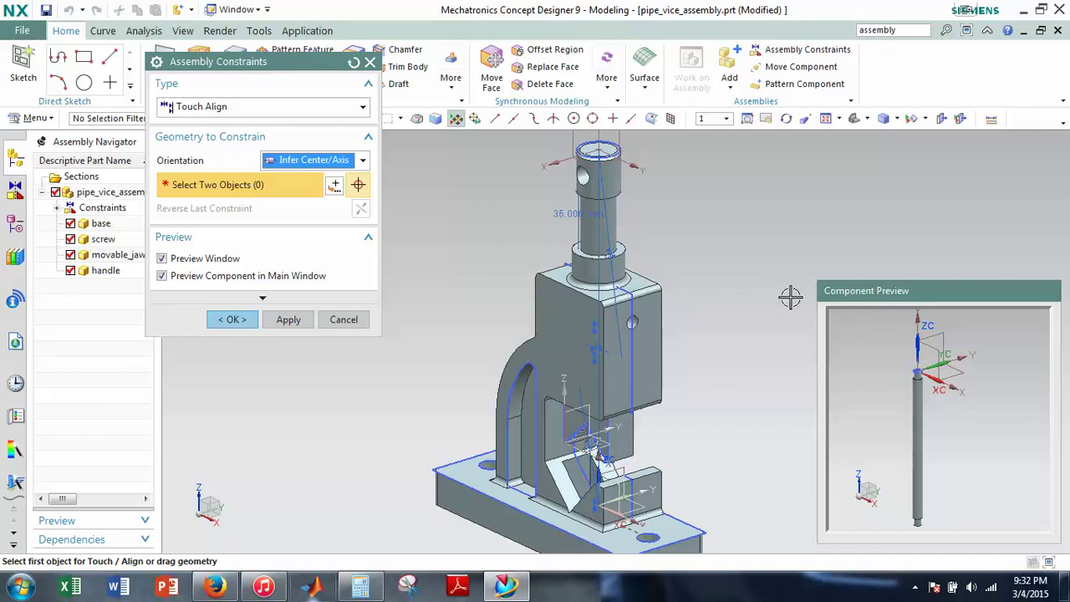
scroll(708, 247, "up", 1)
scroll(708, 247, "up", 4)
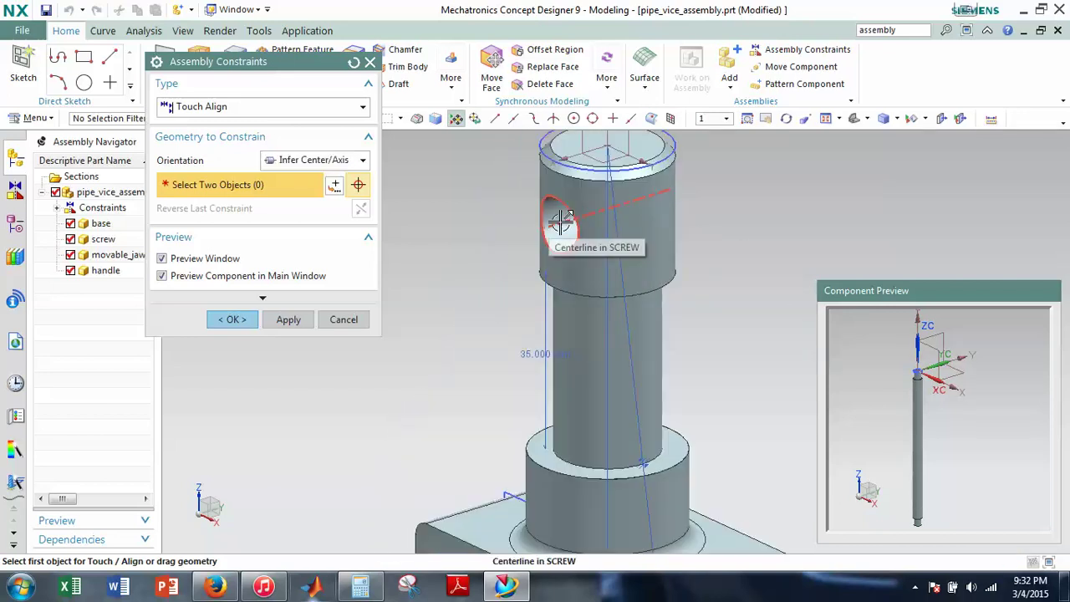
left_click(559, 222)
scroll(962, 384, "up", 4)
middle_click_drag(894, 368, 1040, 496, "shift")
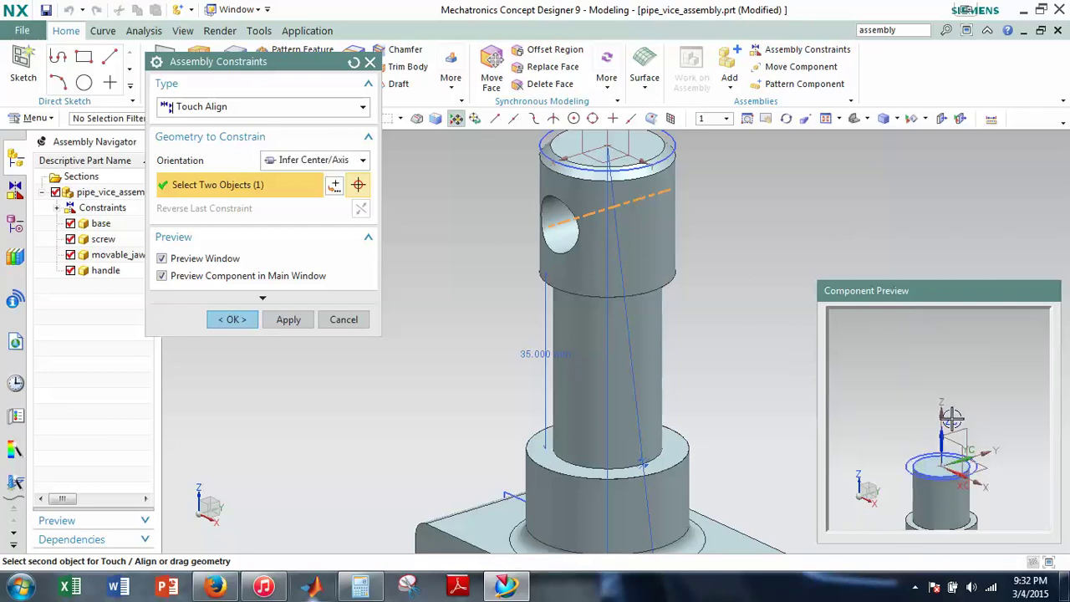
left_click(947, 416)
scroll(1001, 431, "down", 2)
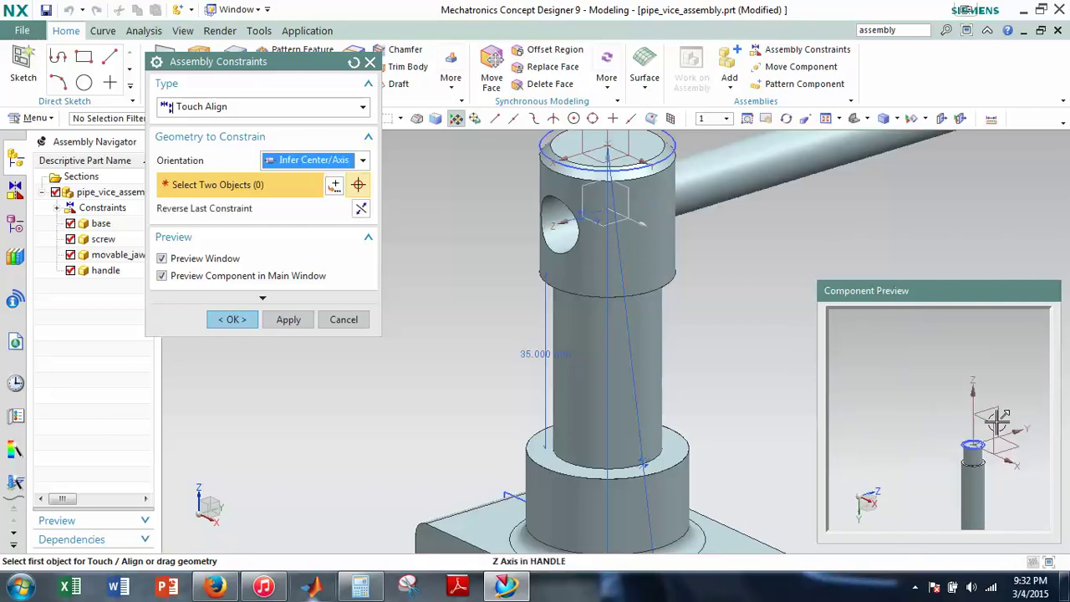
Slide the handle through the screw head's cross hole until it is roughly centred, and turn off the component preview window.
scroll(747, 262, "down", 3)
middle_click_drag(865, 246, 739, 286)
left_click_drag(829, 205, 658, 270)
middle_click_drag(715, 349, 772, 311, "shift")
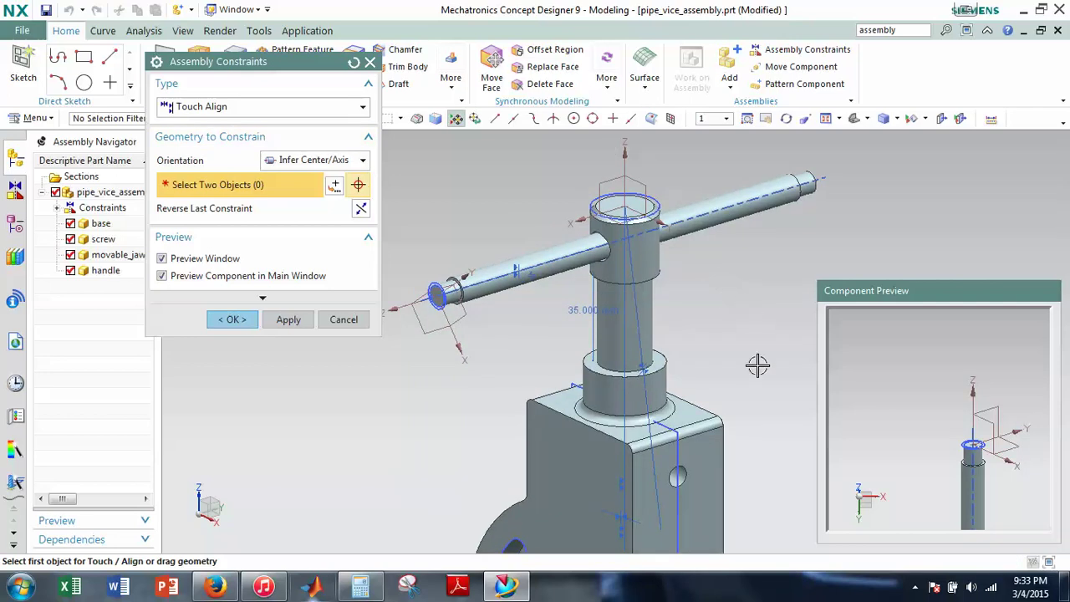
left_click(245, 276)
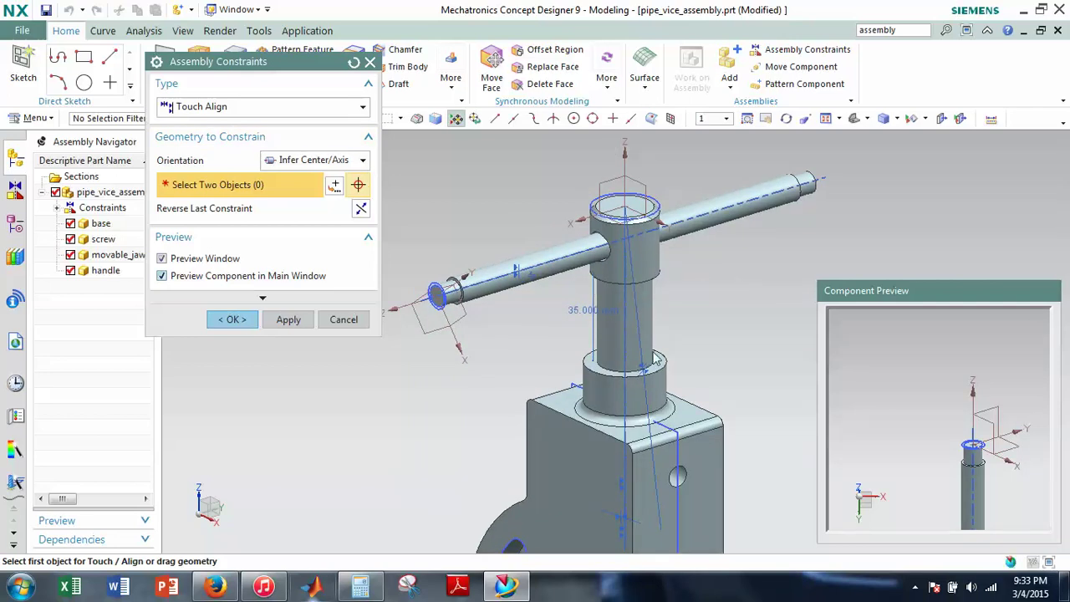
left_click(219, 260)
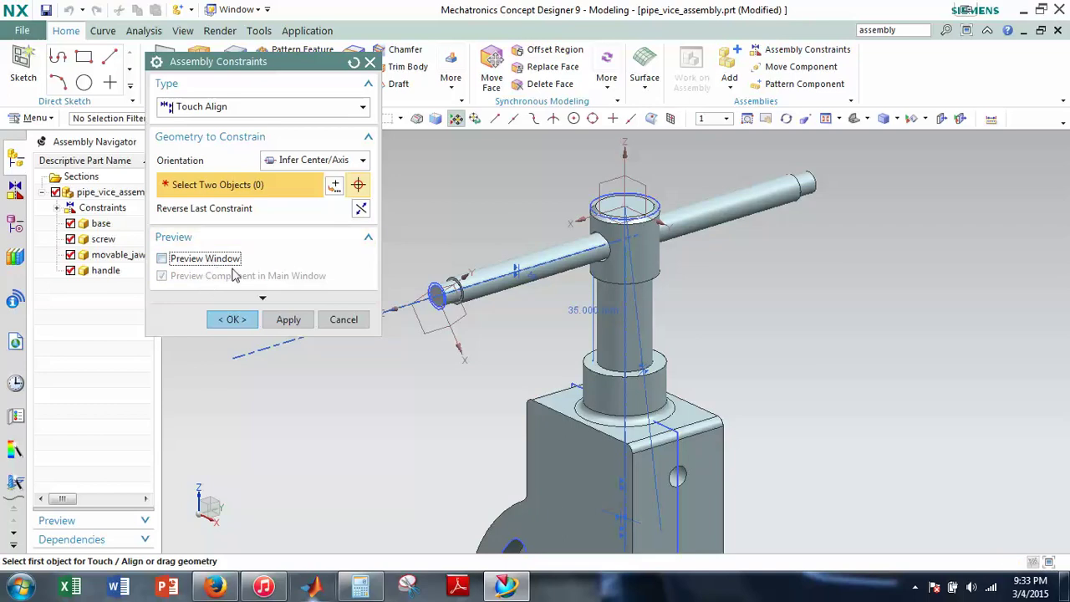
Add a Parallel constraint between the handle's XZ datum plane and the horizontal plane at the top of the screw head.
middle_click_drag(847, 408, 951, 396, "shift")
key("F8")
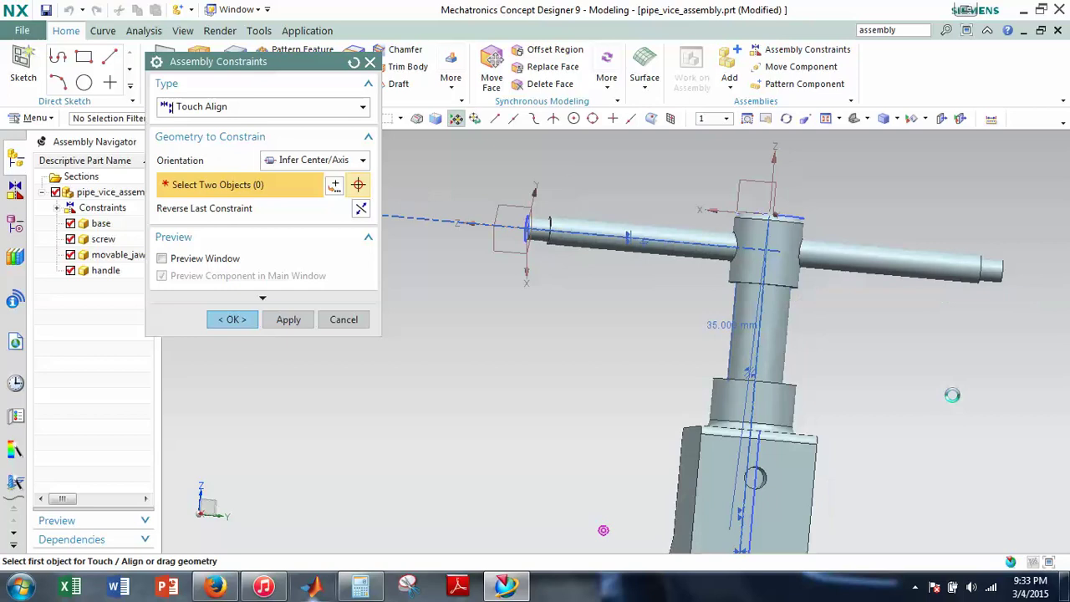
middle_click_drag(856, 462, 776, 435, "shift")
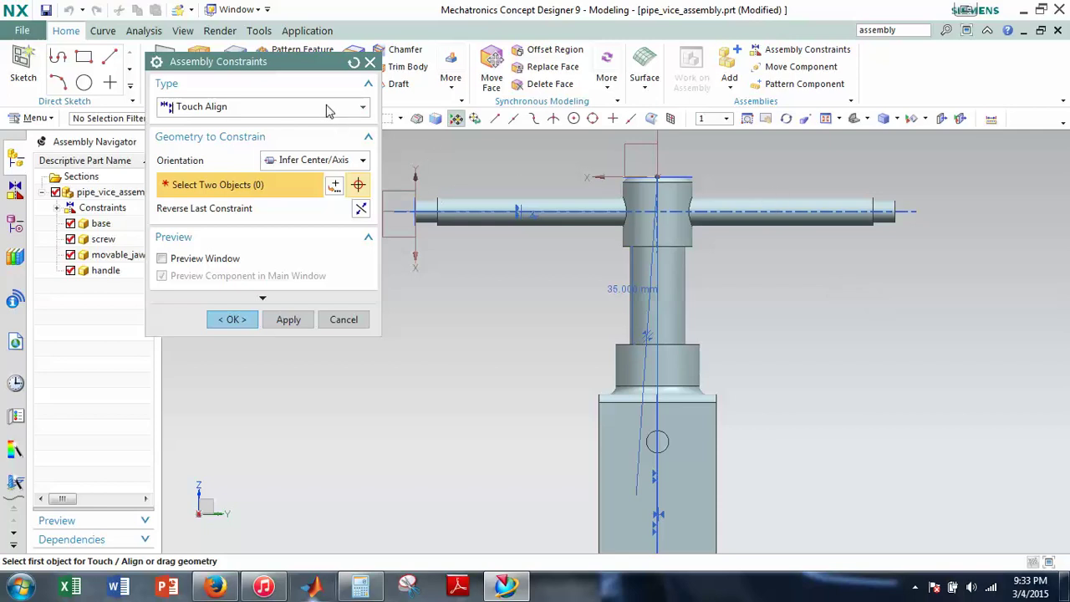
middle_click_drag(496, 278, 523, 289)
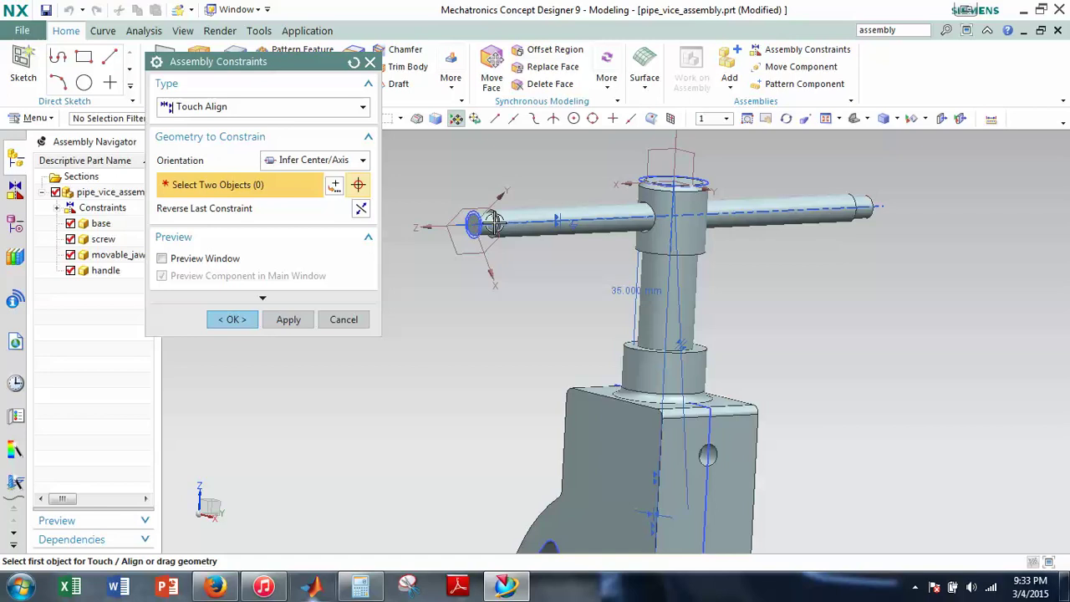
left_click(273, 111)
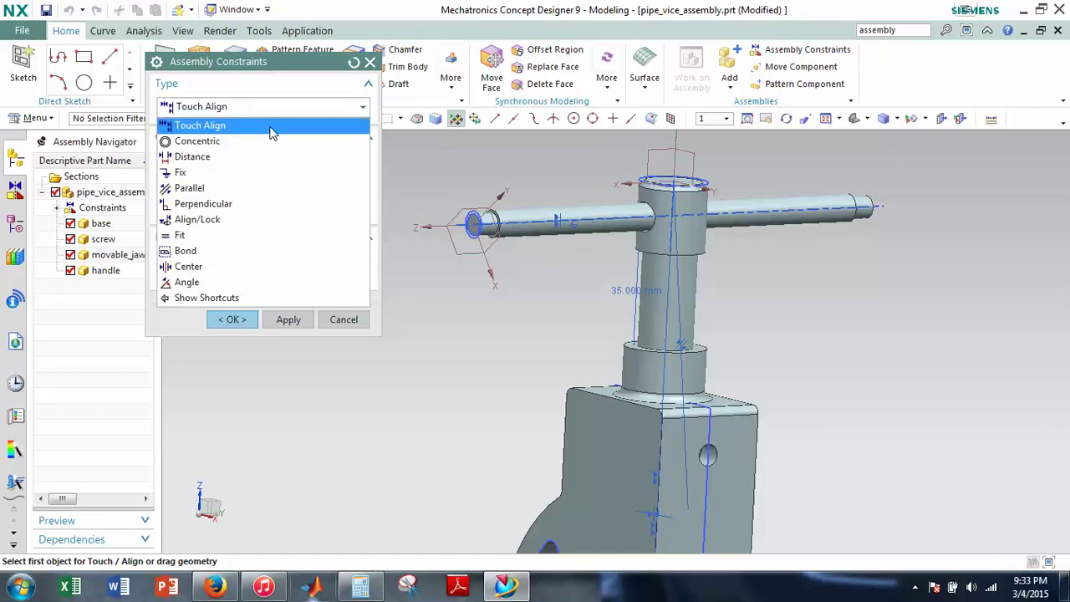
left_click(234, 191)
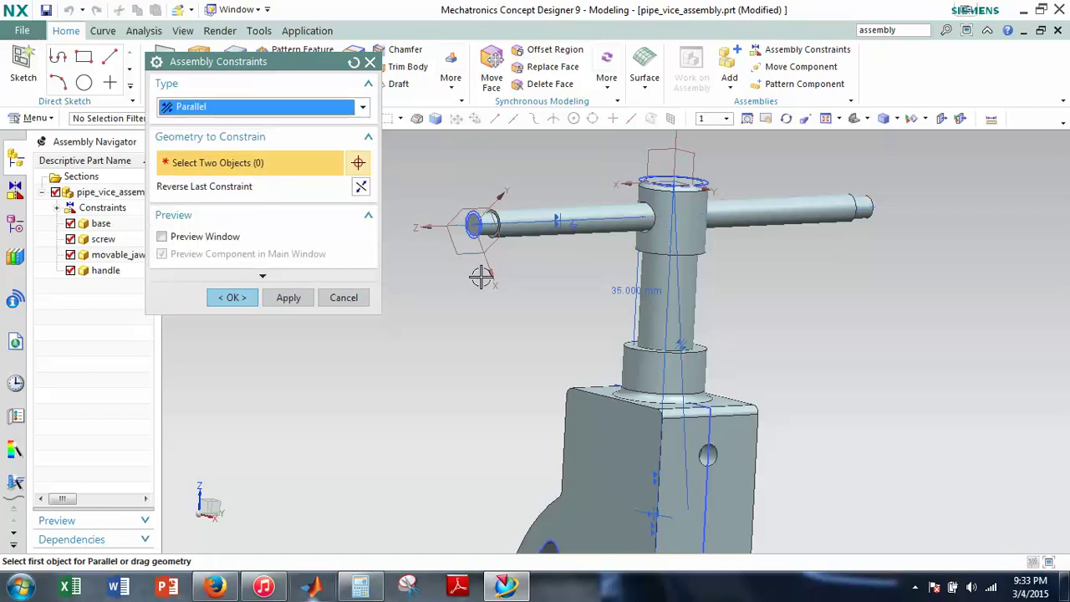
left_click(456, 244)
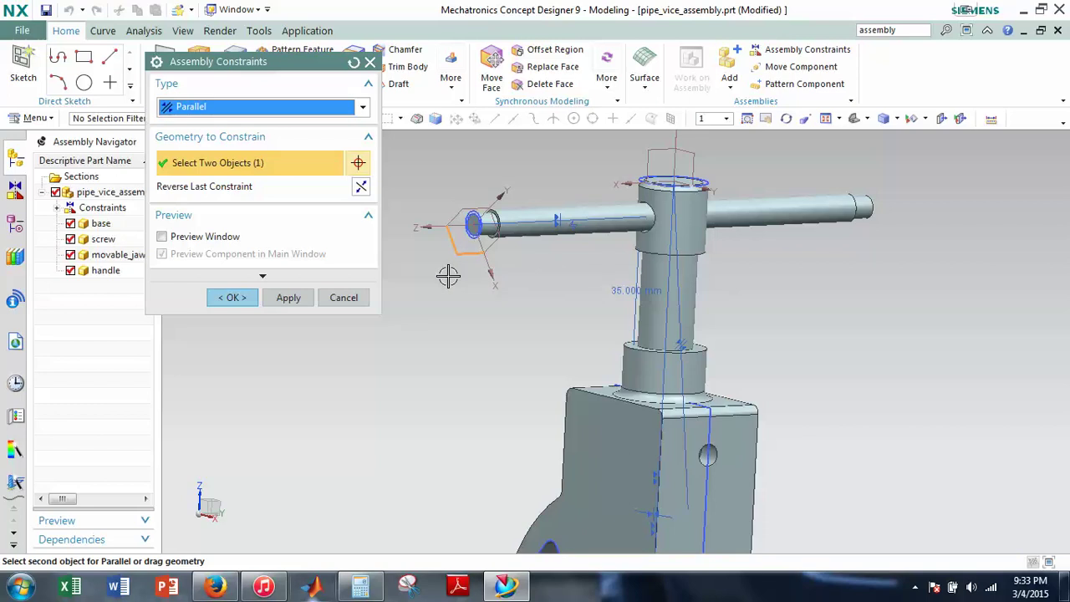
middle_click_drag(574, 282, 554, 322, "shift")
scroll(646, 227, "up", 3)
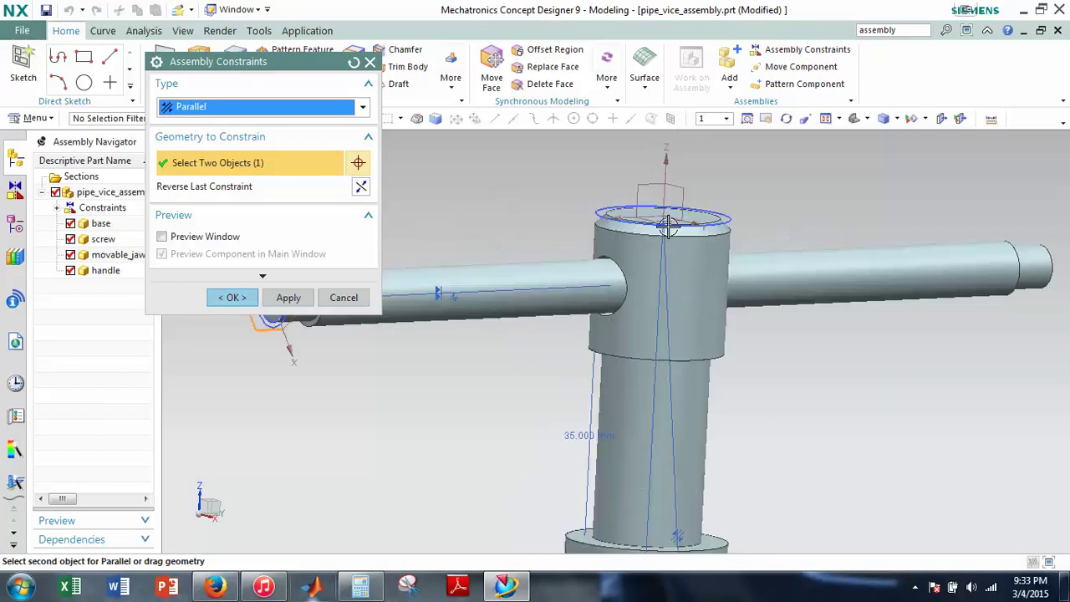
middle_click_drag(656, 231, 690, 181)
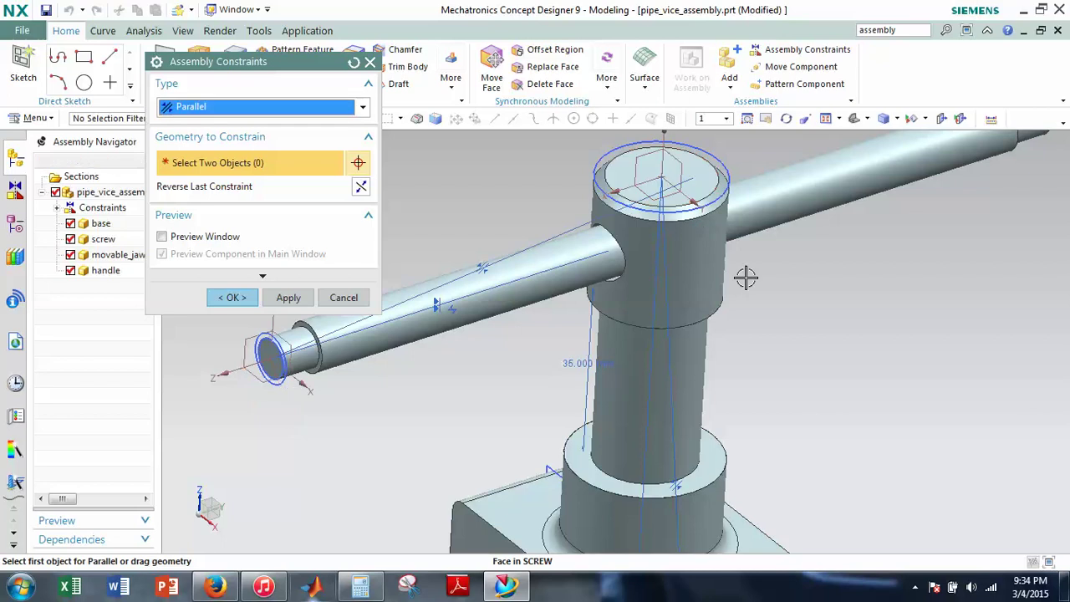
left_click(691, 182)
Add a Distance constraint between the XY plane at the handle's end and the screw's YZ plane.
left_click(326, 107)
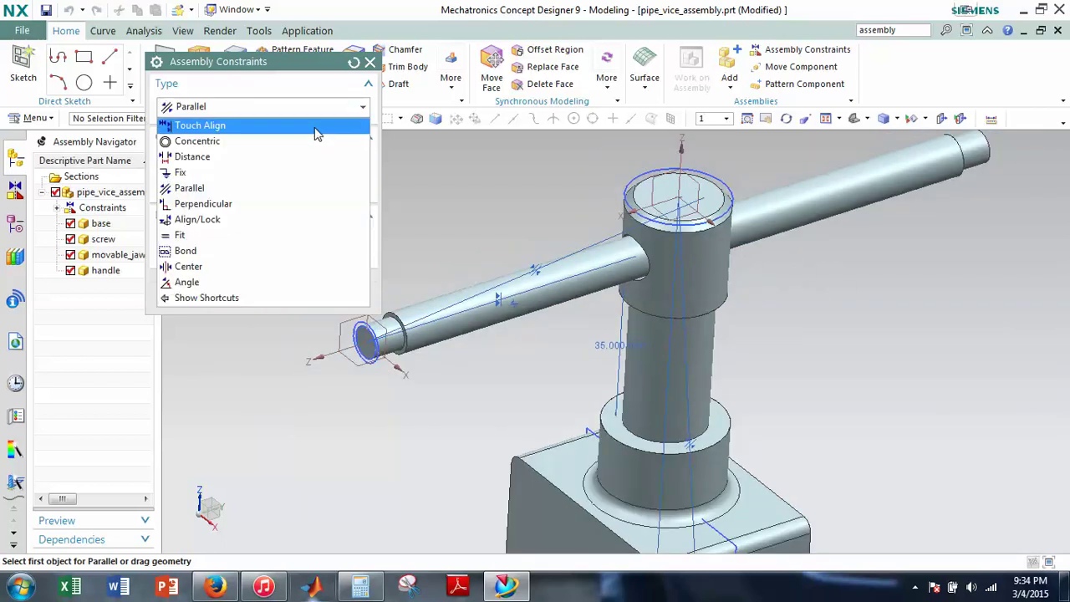
left_click(289, 159)
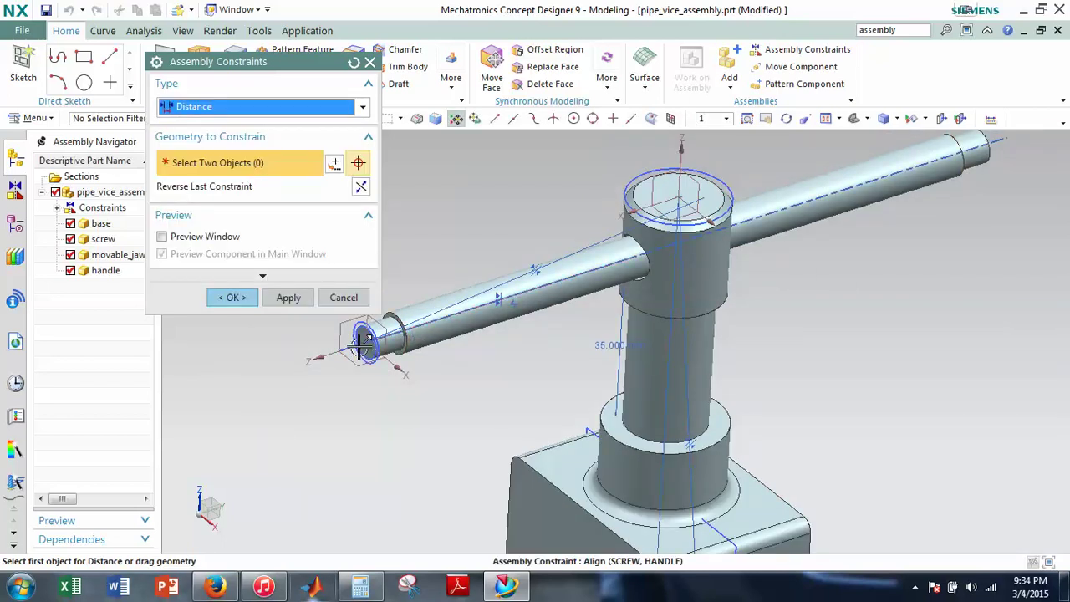
scroll(389, 335, "up", 3)
scroll(380, 331, "up", 2)
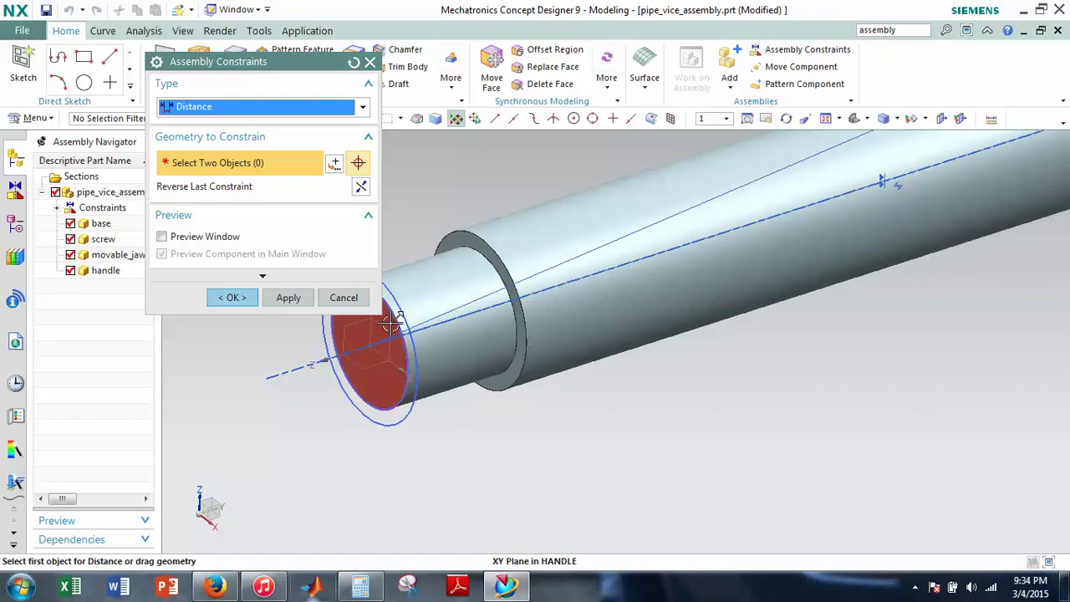
left_click(380, 334)
scroll(622, 328, "down", 3)
scroll(623, 329, "down", 2)
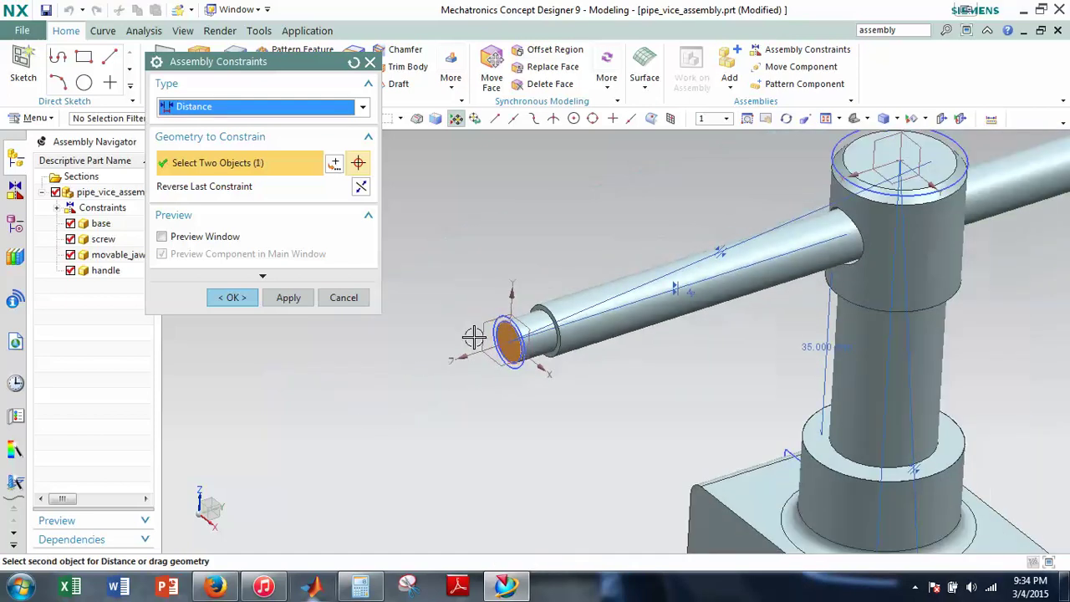
left_click(721, 266)
scroll(749, 330, "up", 2)
scroll(749, 330, "up", 2)
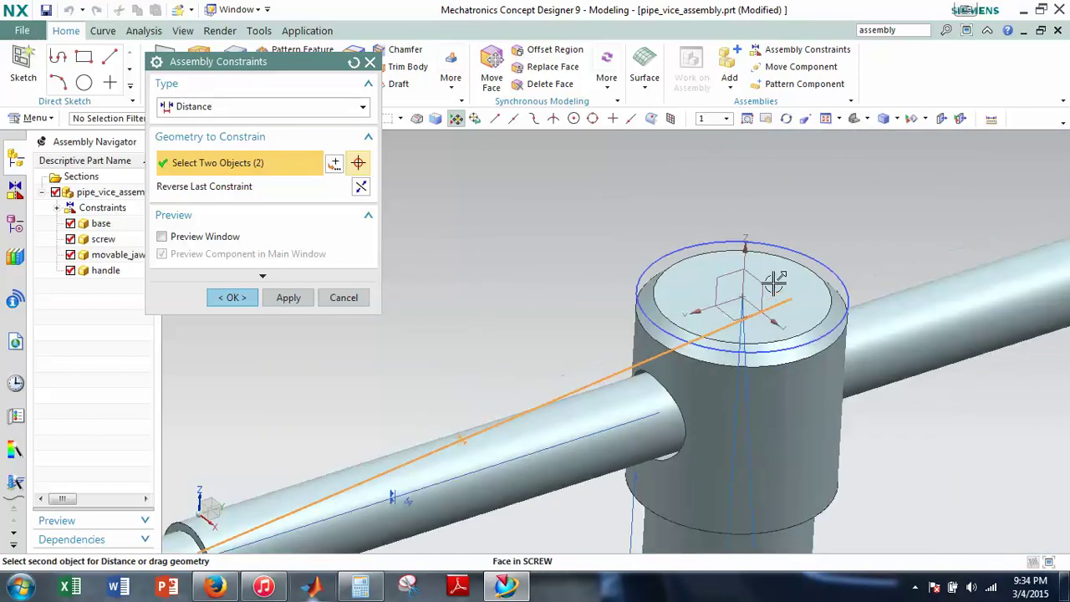
left_click(773, 301)
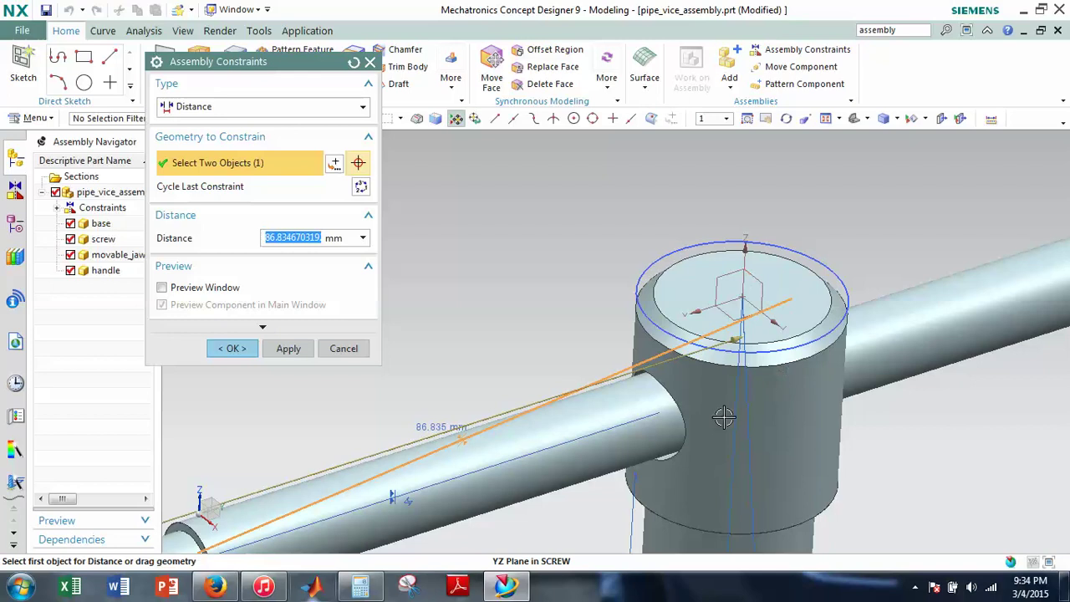
Set the handle's distance constraint to 172/2 mm and accept the handle's constraints.
middle_click_drag(718, 418, 612, 471)
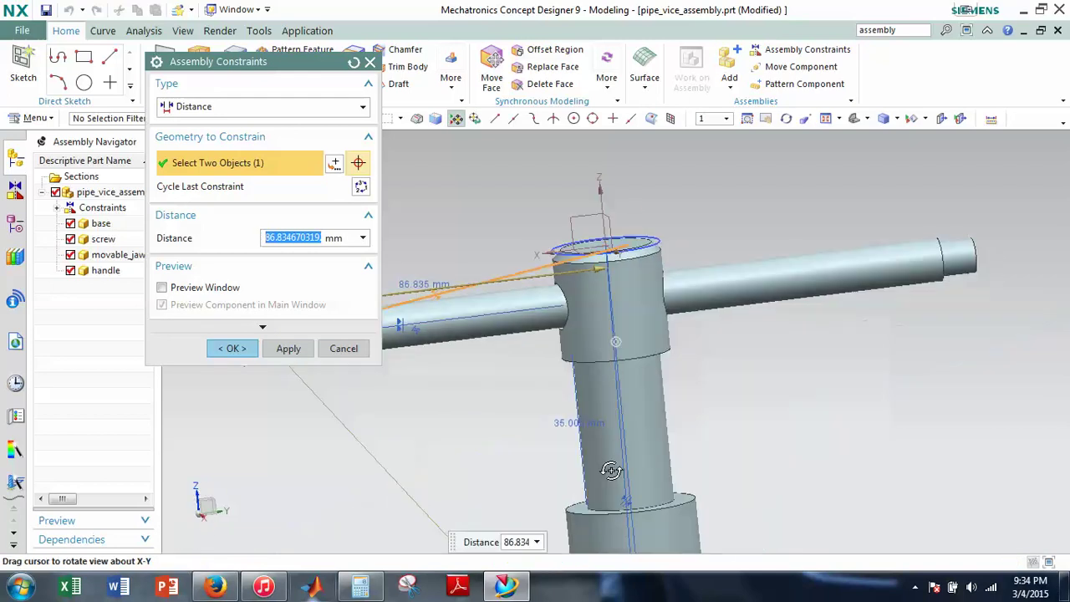
middle_click_drag(498, 419, 703, 416, "shift")
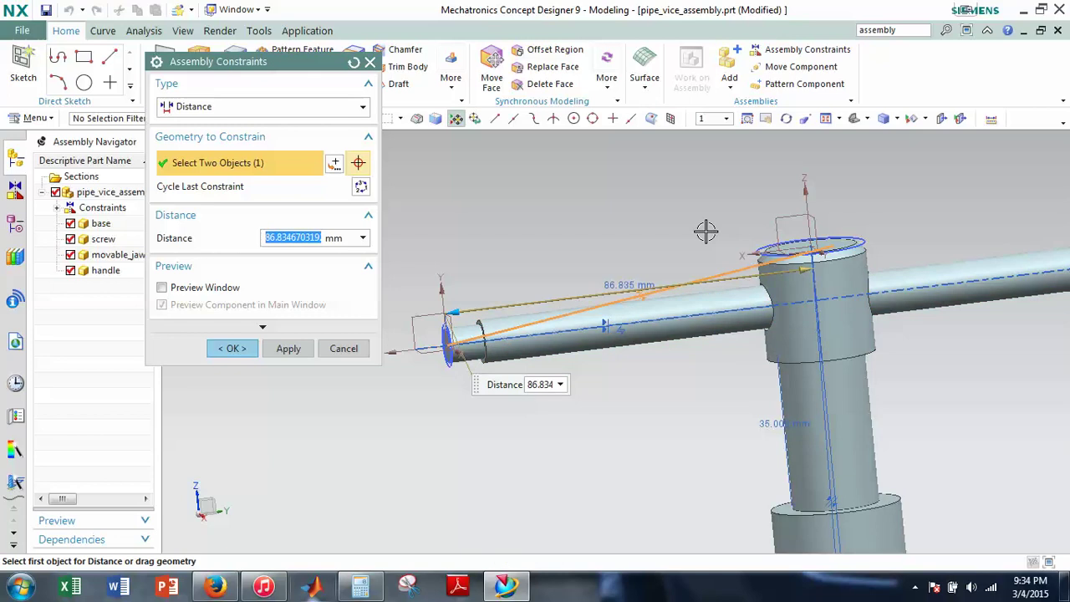
type("172")
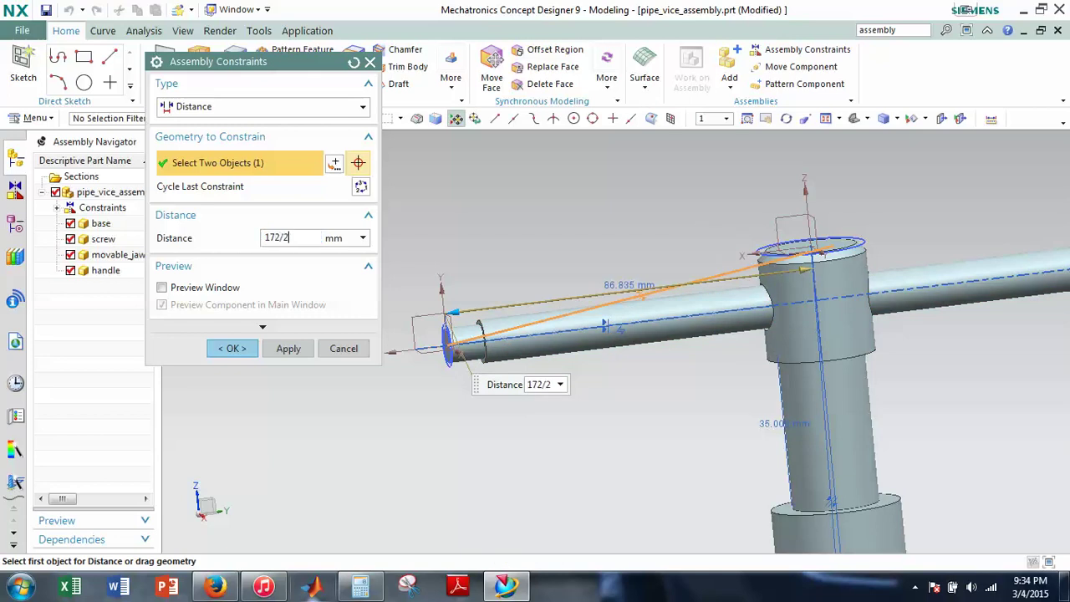
type("/2")
key("Return")
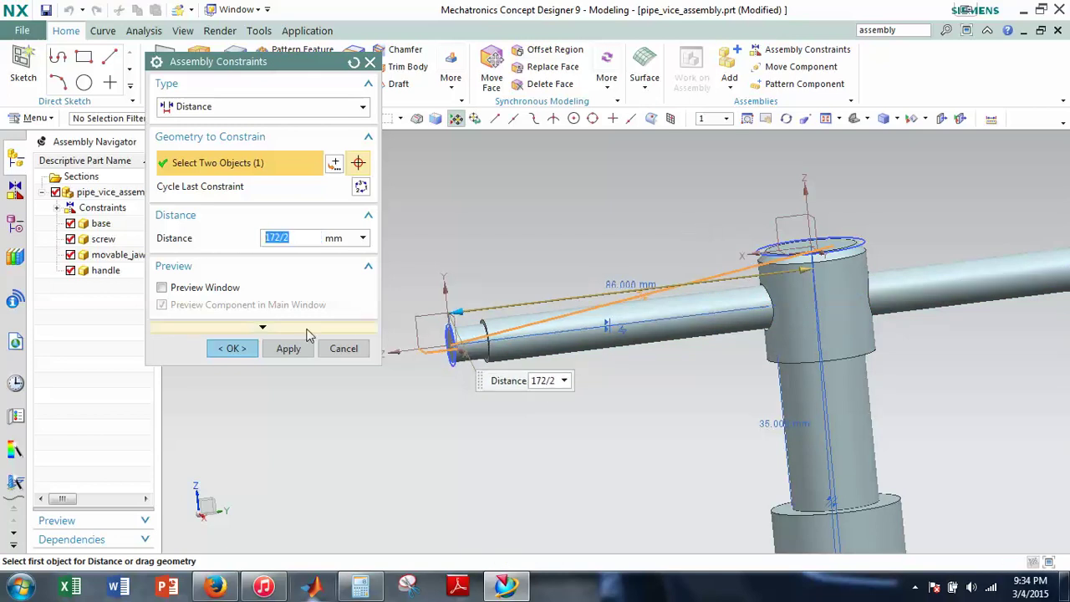
left_click(234, 349)
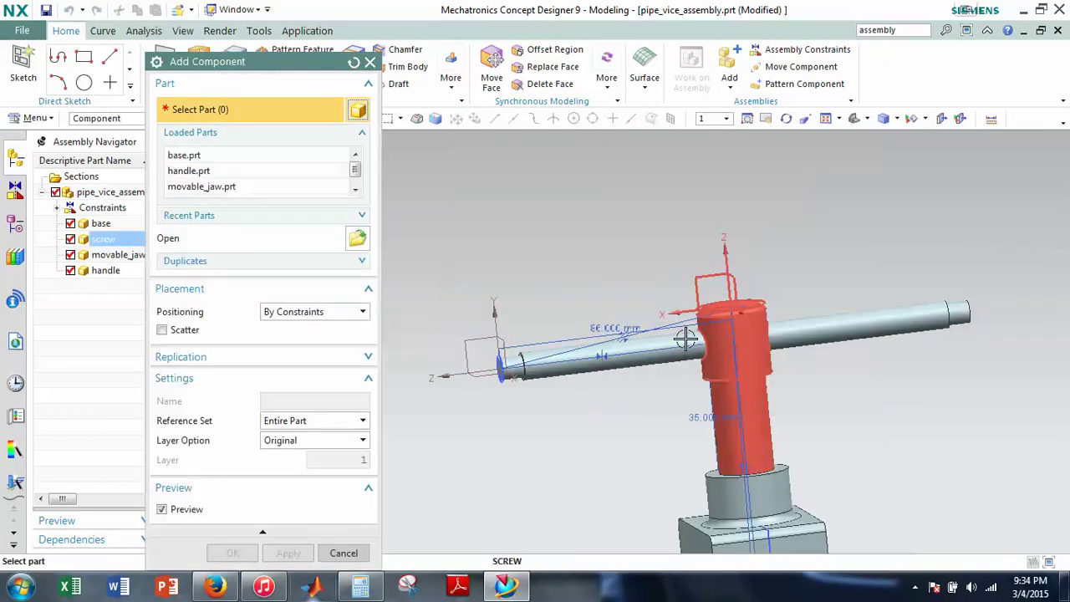
Look through the screw, movable jaw and handle among the loaded parts, and end Add Component without placing another one.
right_click(716, 429)
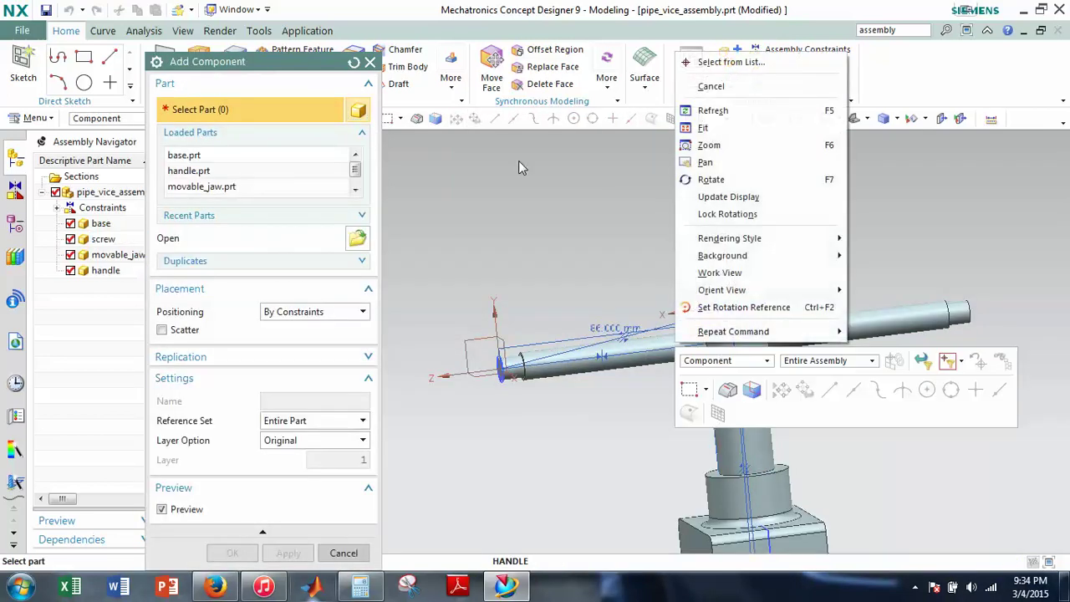
left_click(591, 278)
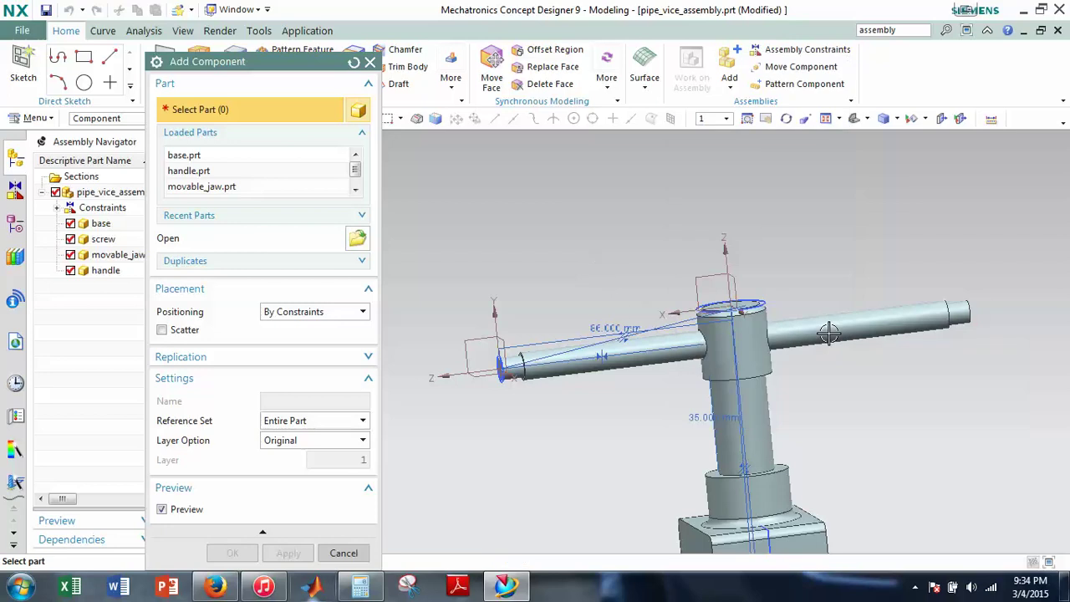
middle_click_drag(874, 417, 866, 393)
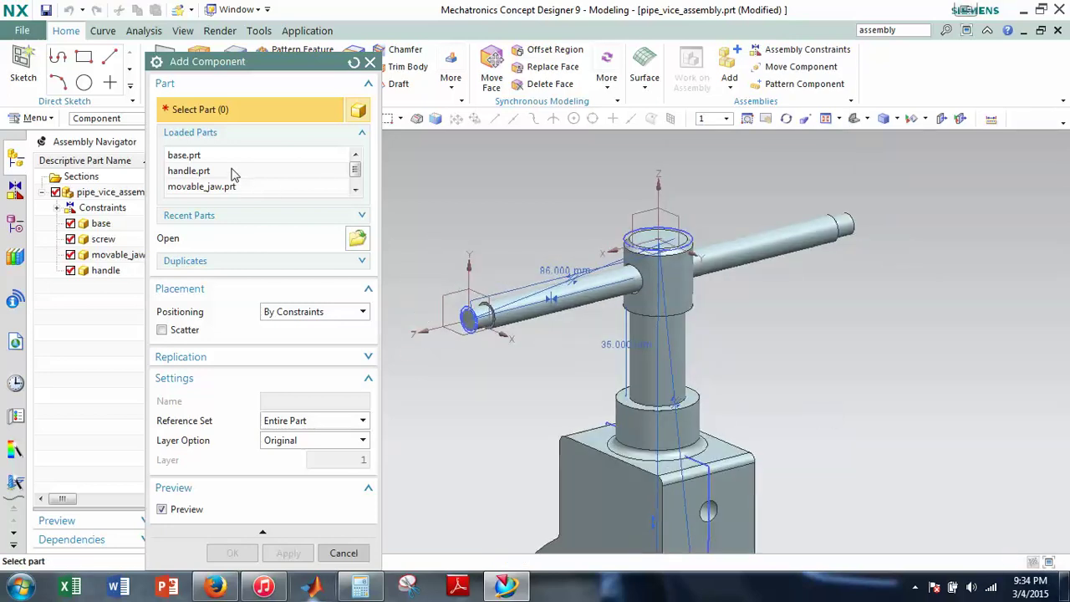
left_click(356, 191)
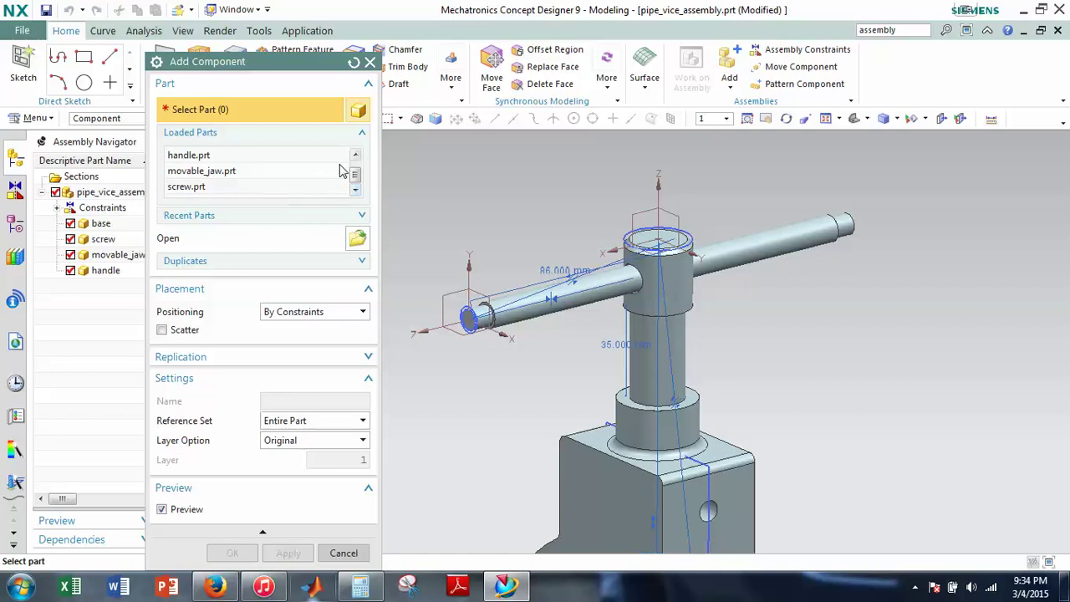
left_click(354, 156)
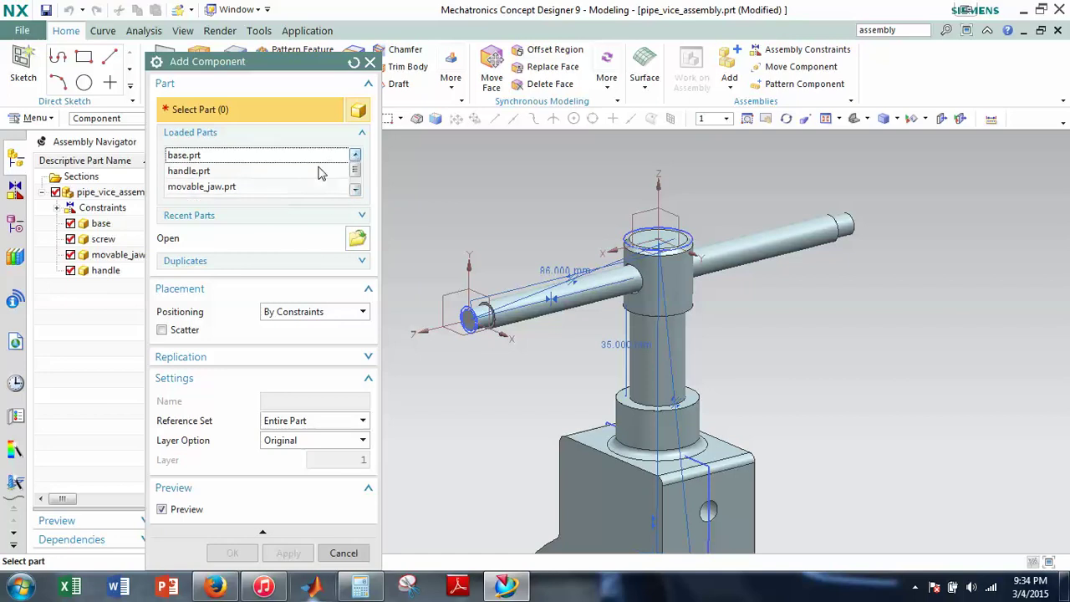
left_click(355, 191)
left_click(194, 187)
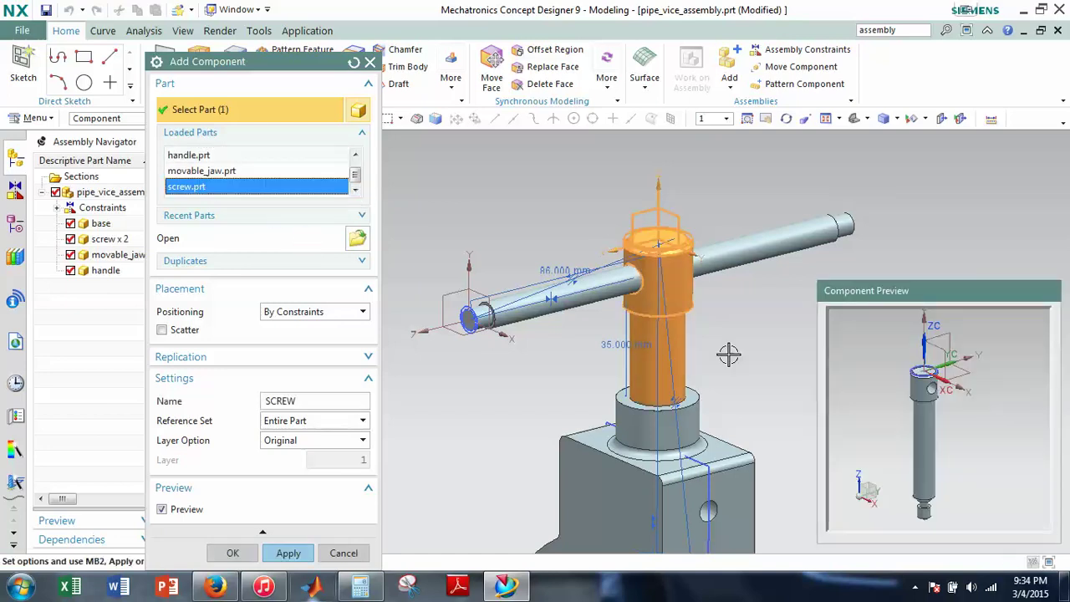
left_click(198, 170)
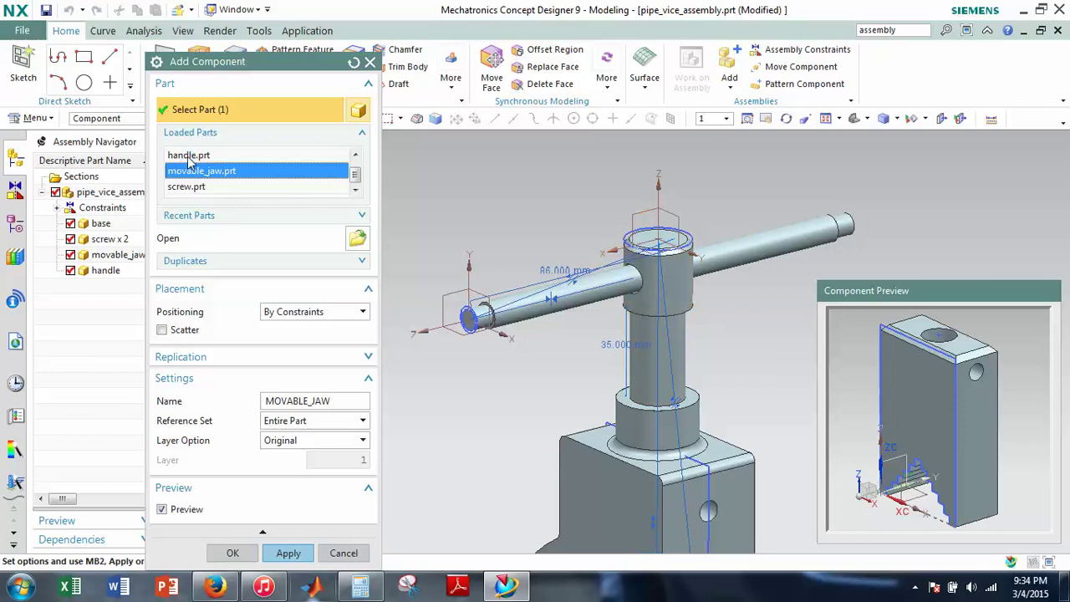
left_click(195, 156)
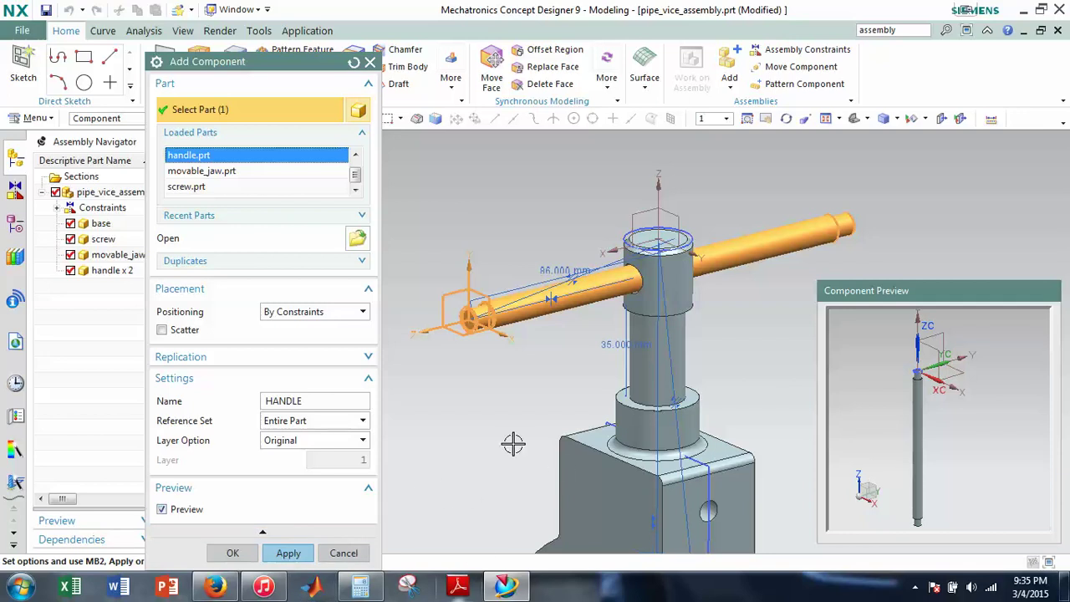
left_click(343, 552)
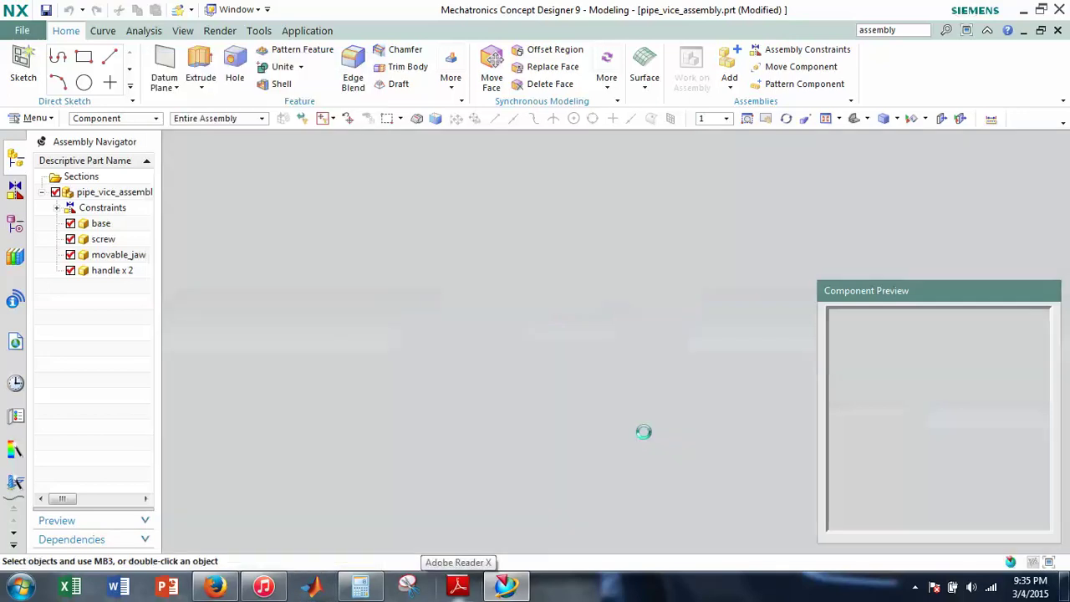
Save the pipe vice assembly and close it together with its components.
middle_click_drag(822, 418, 662, 328, "shift")
scroll(685, 309, "down", 1)
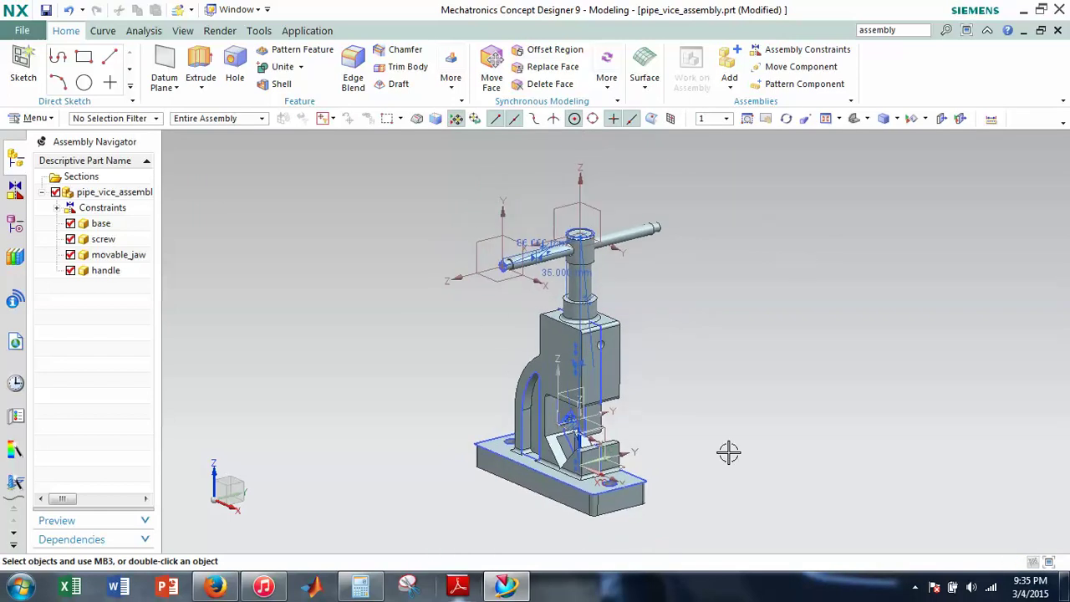
key("ctrl+s")
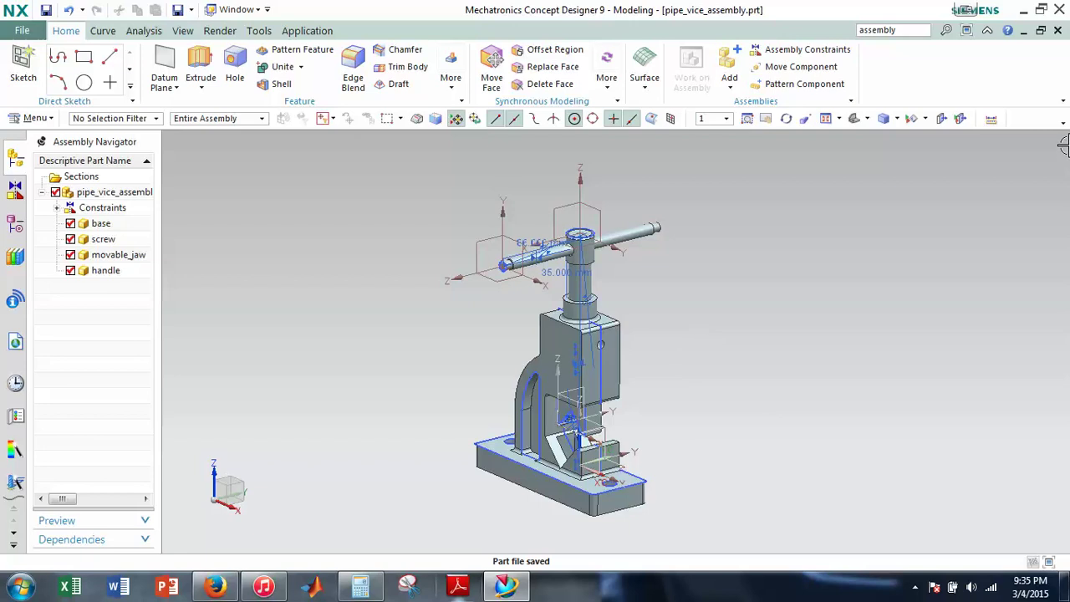
left_click(1056, 30)
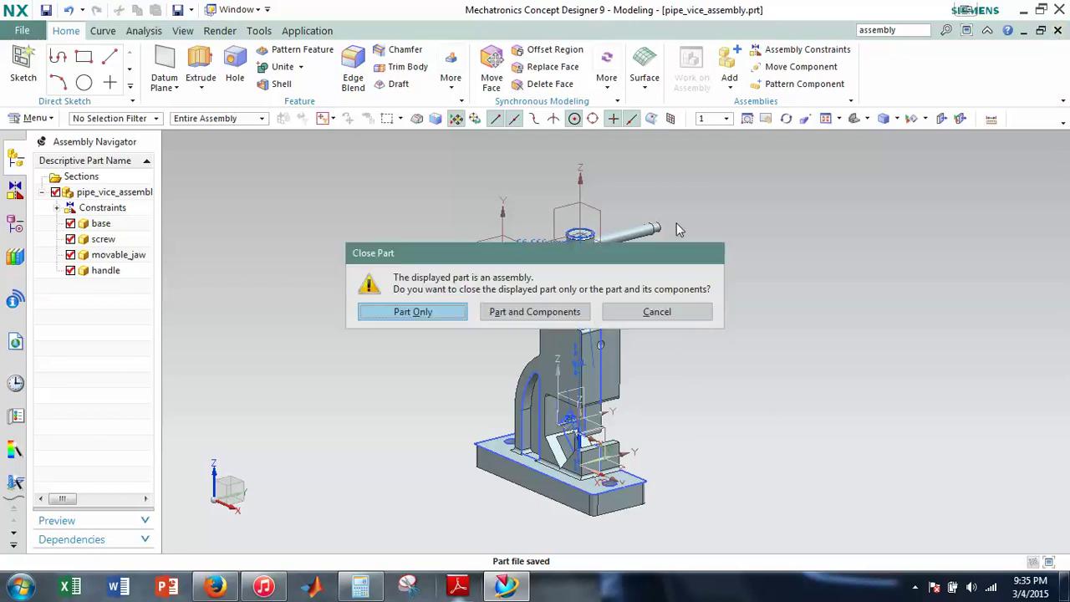
left_click(542, 312)
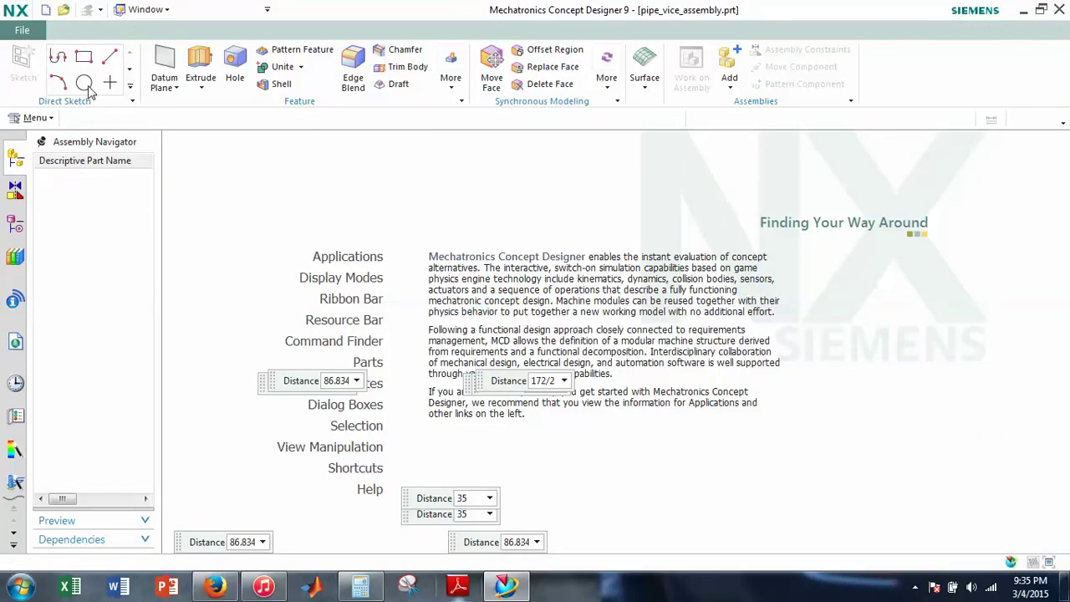
Create a new part from the Model template in millimetres and open a sketch on its XZ plane.
left_click(22, 62)
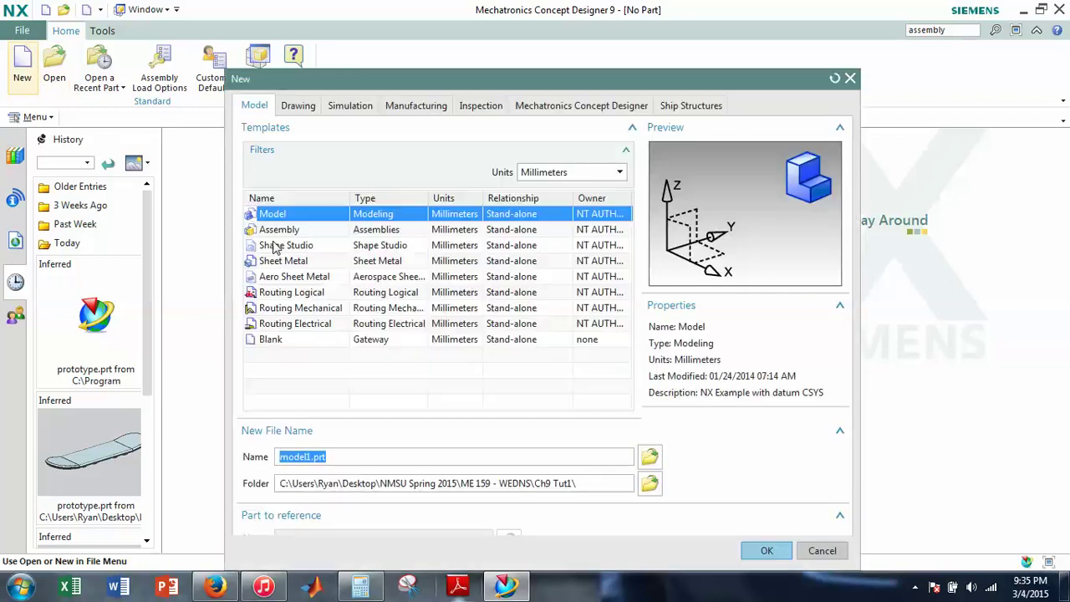
left_click(779, 551)
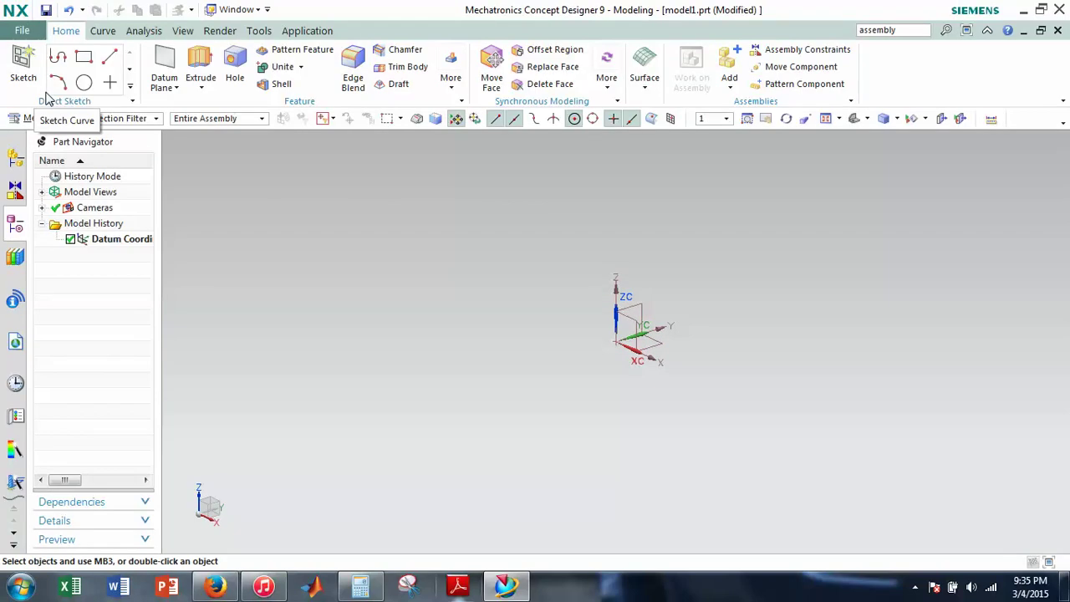
left_click(23, 65)
left_click(633, 326)
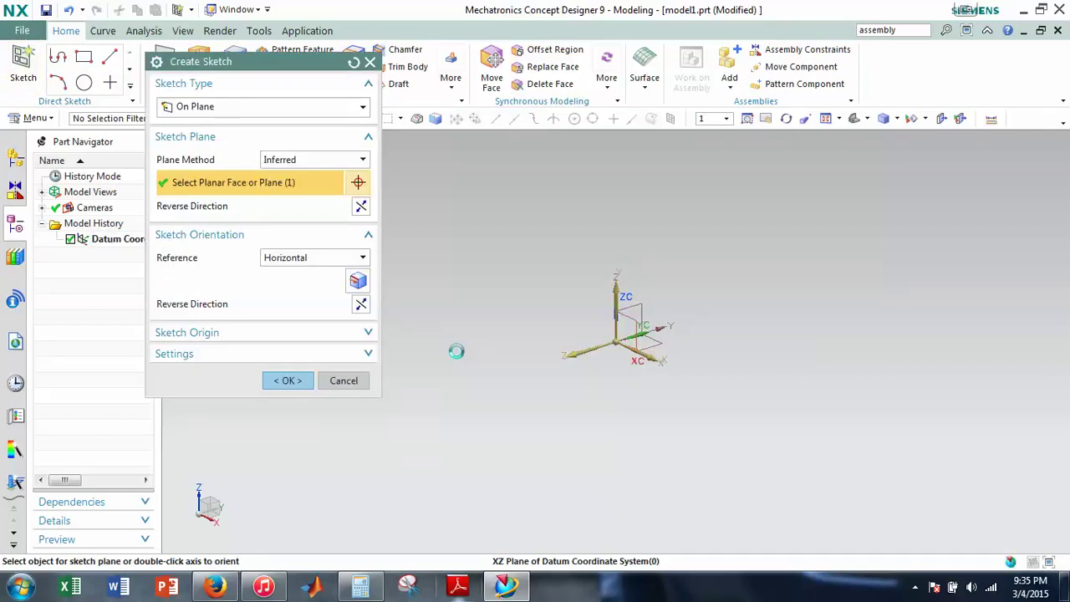
left_click(287, 380)
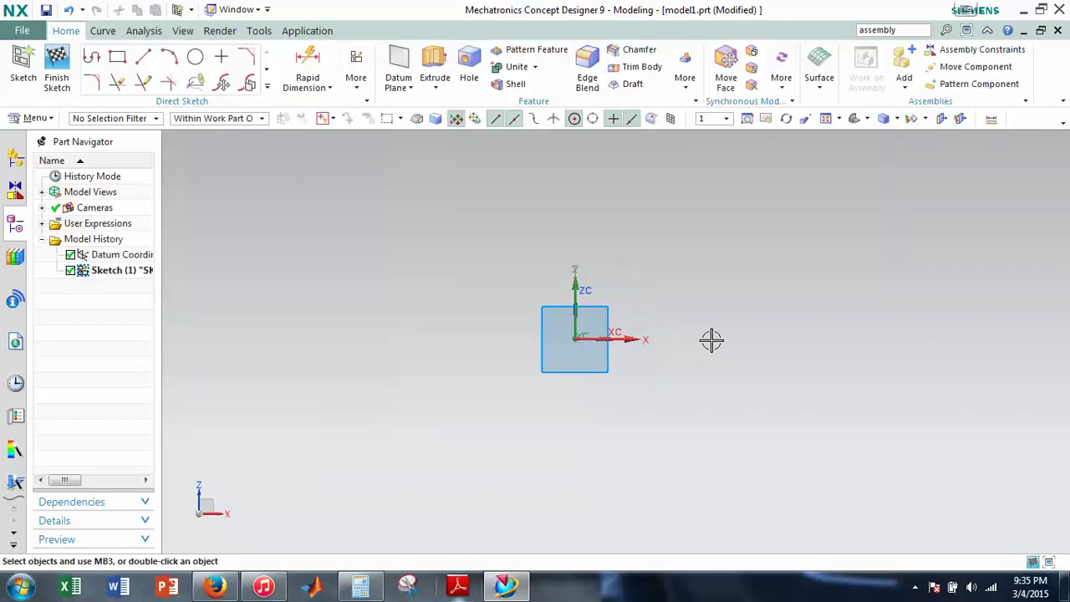
Sketch a closed six-line inverted-L profile above the X axis, its sloped inner edge about 6.5 mm long and starting near the Z axis.
left_click(94, 63)
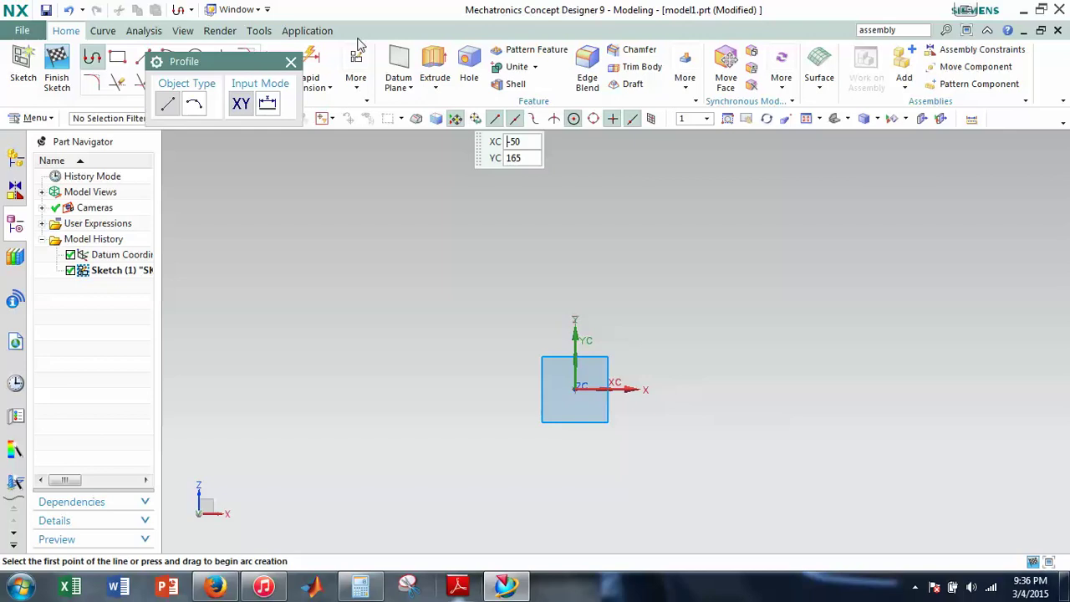
left_click(356, 79)
left_click(443, 222)
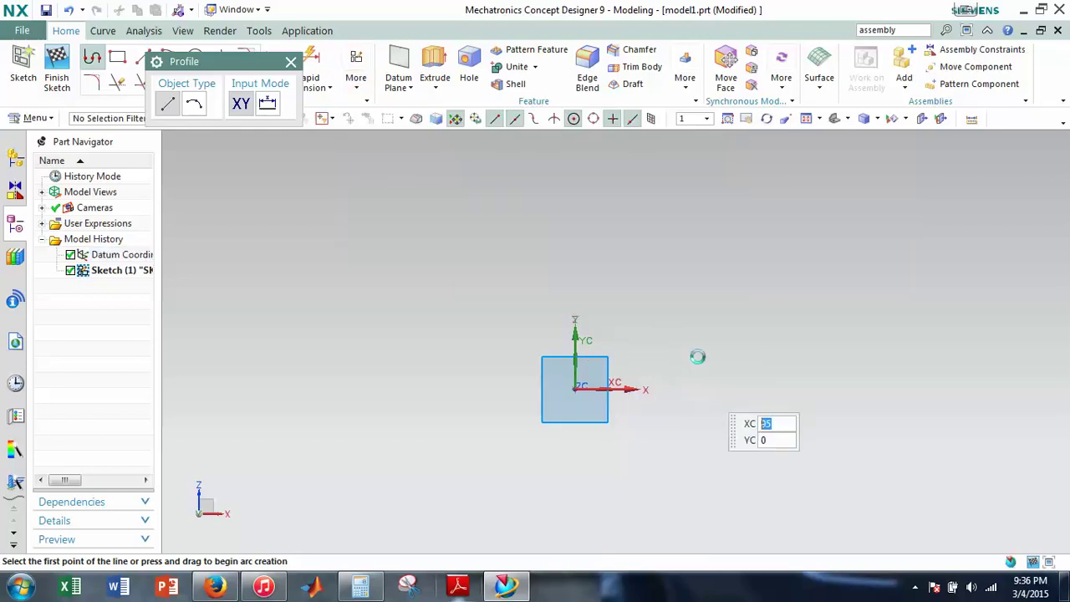
left_click(689, 294)
key("Escape")
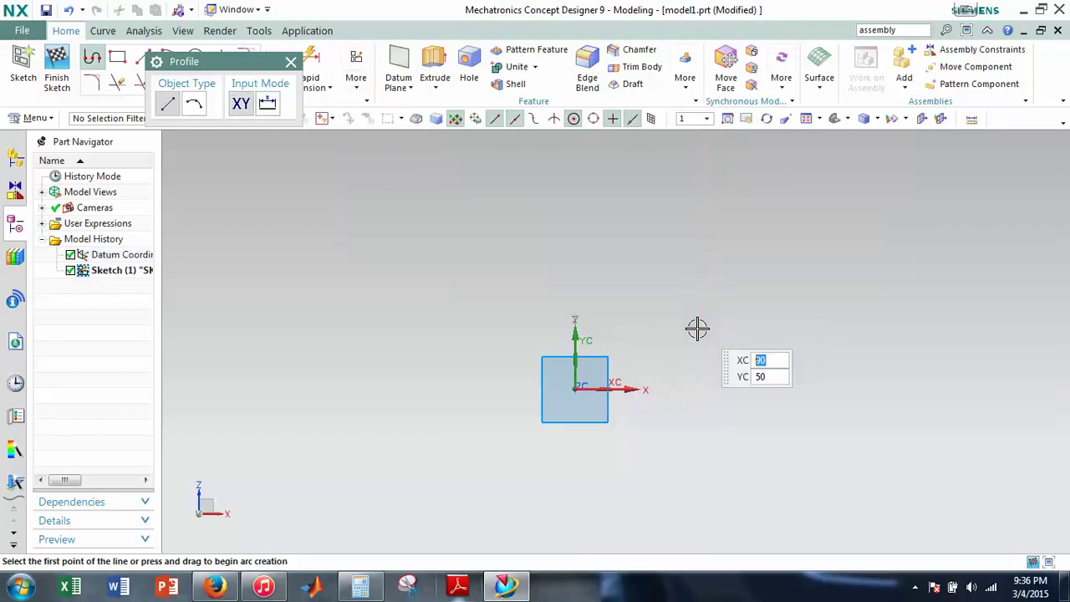
middle_click_drag(657, 392, 610, 388, "shift")
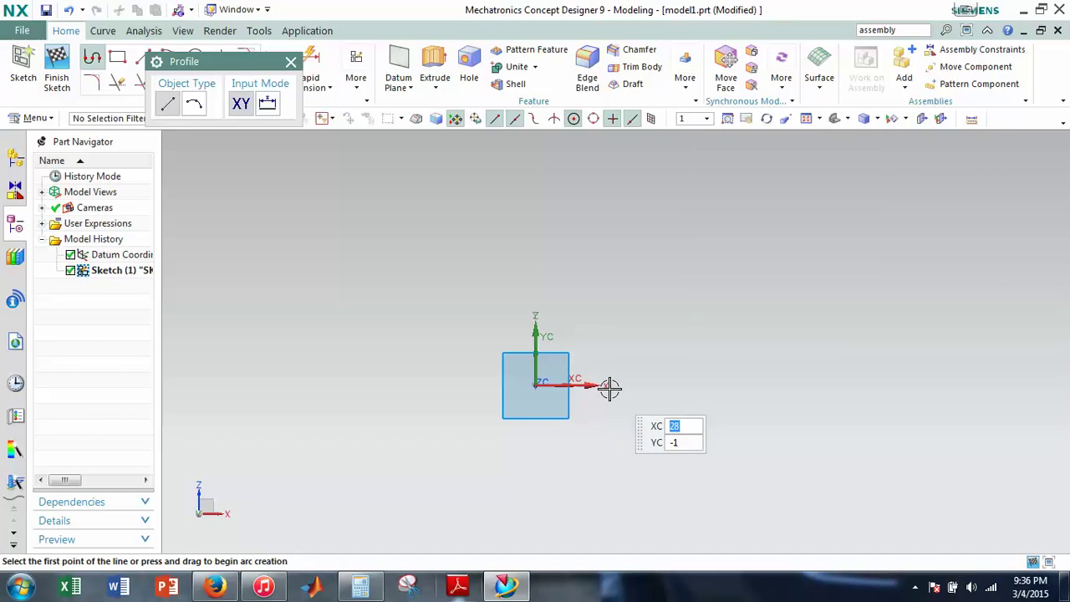
middle_click_drag(524, 337, 535, 383, "shift")
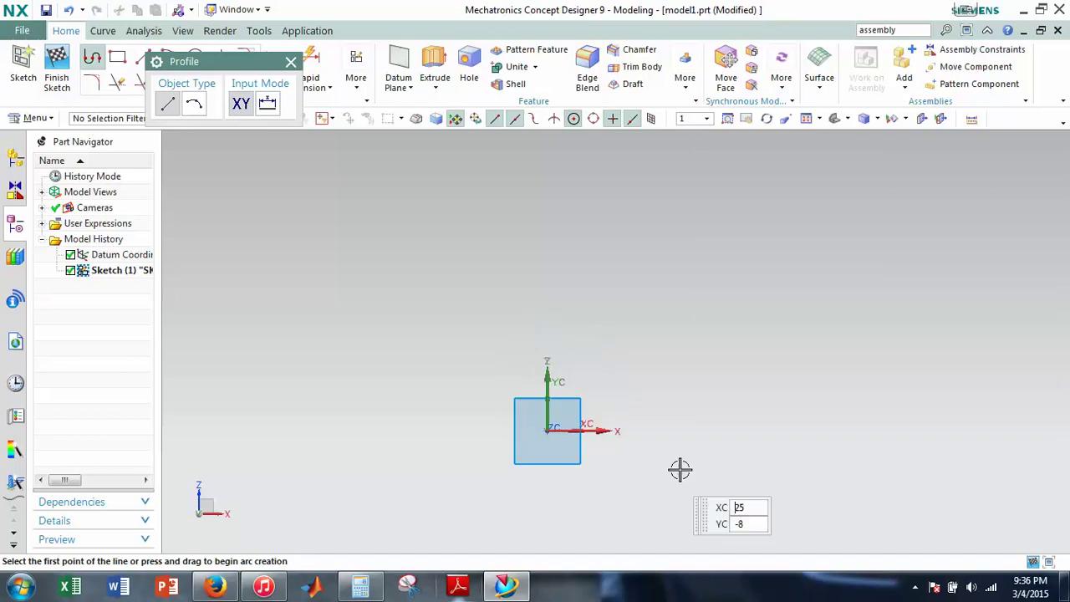
mouse_move(588, 441)
middle_mouse_down("shift")
mouse_move(542, 435)
mouse_move(660, 461)
middle_mouse_up("shift")
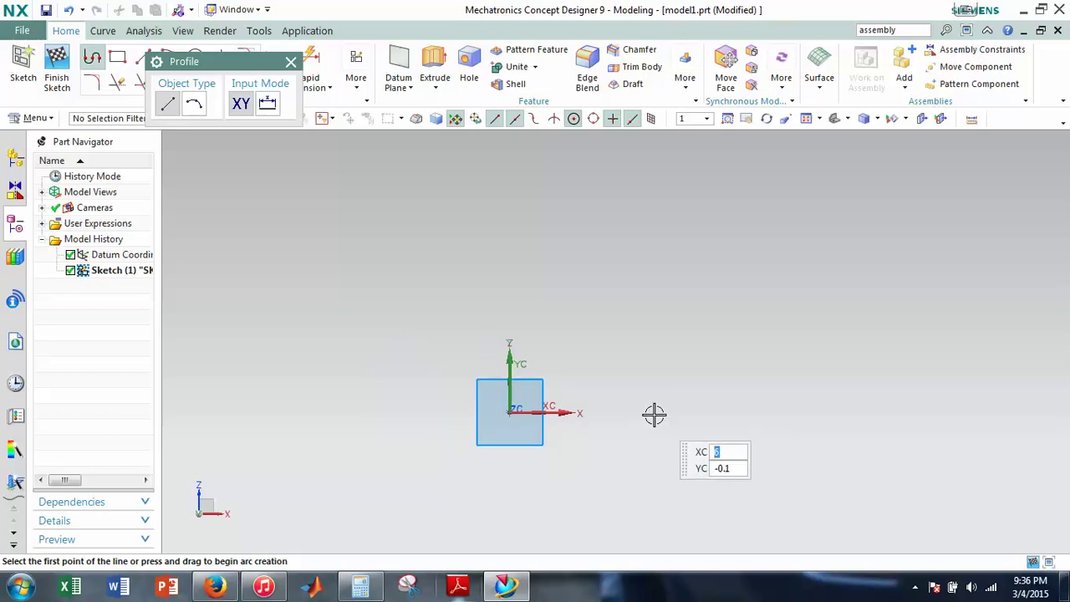
left_click(656, 405)
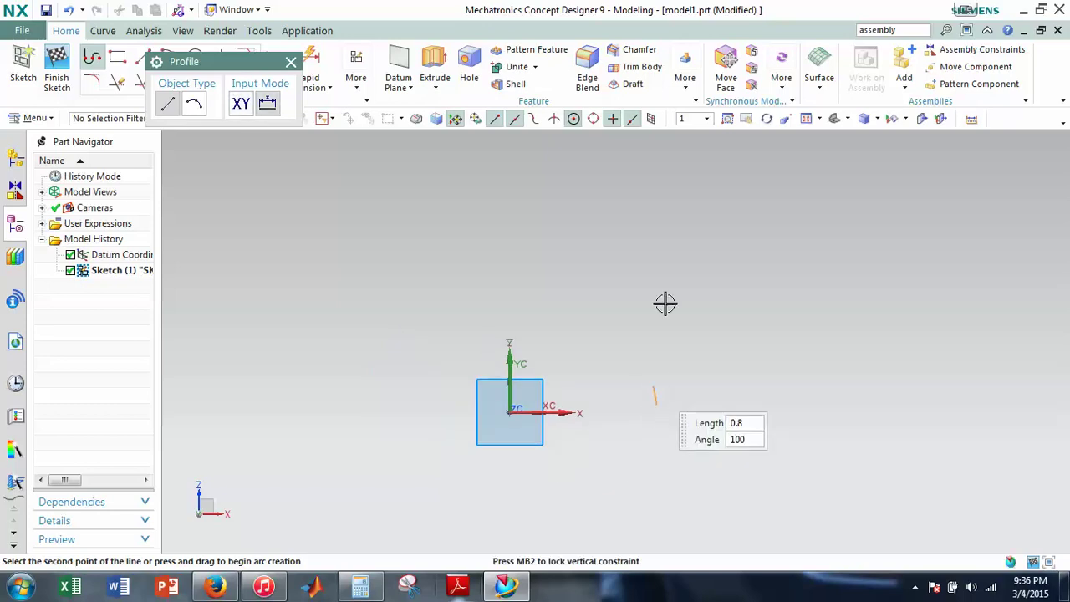
left_click(653, 209)
middle_click_drag(507, 159, 508, 222, "shift")
left_click(509, 222)
left_click(507, 180)
left_click(712, 175)
left_click(712, 472)
left_click(656, 473)
key("Escape")
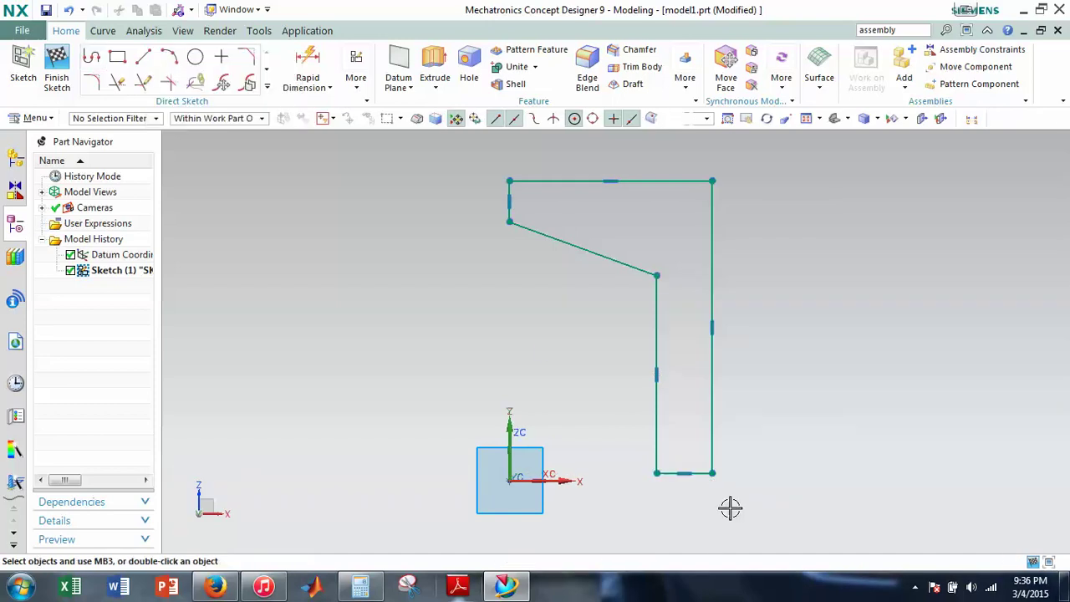
Constrain the profile's short lower edge collinear with the X axis.
key("c")
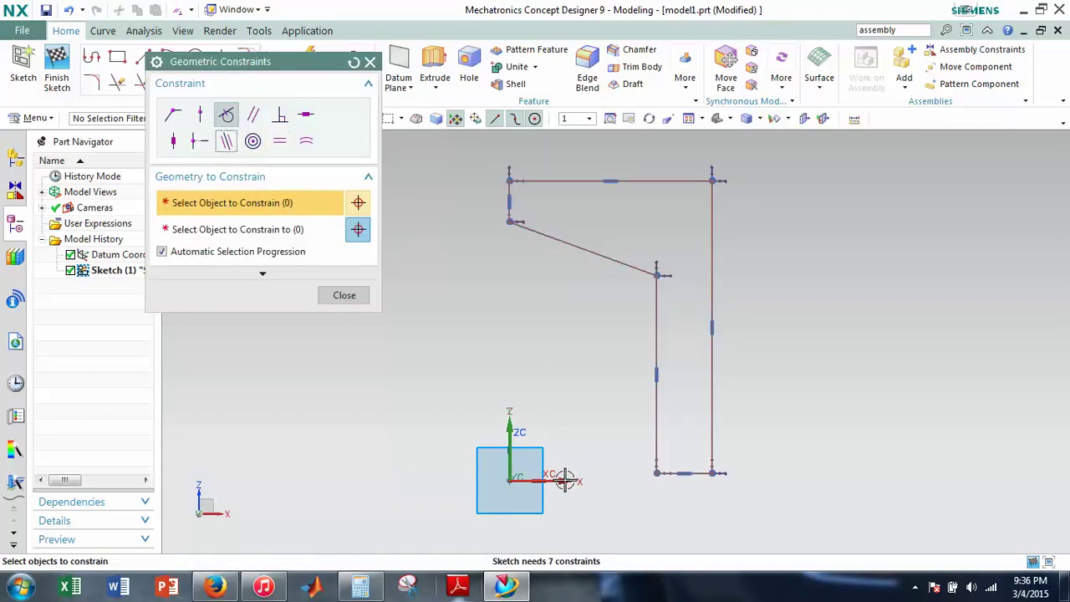
left_click(574, 476)
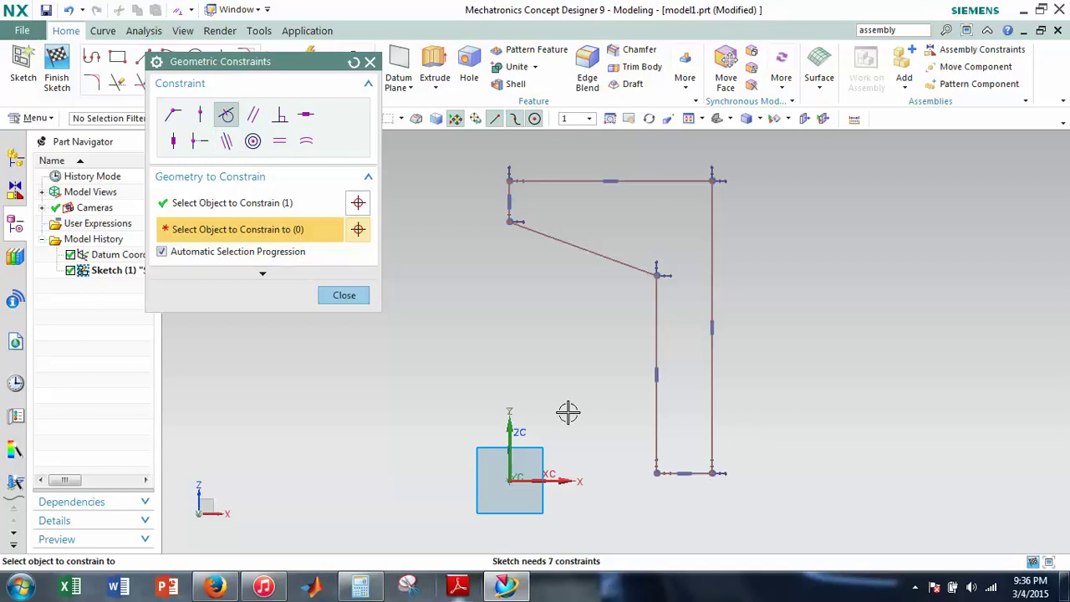
scroll(673, 474, "up", 3)
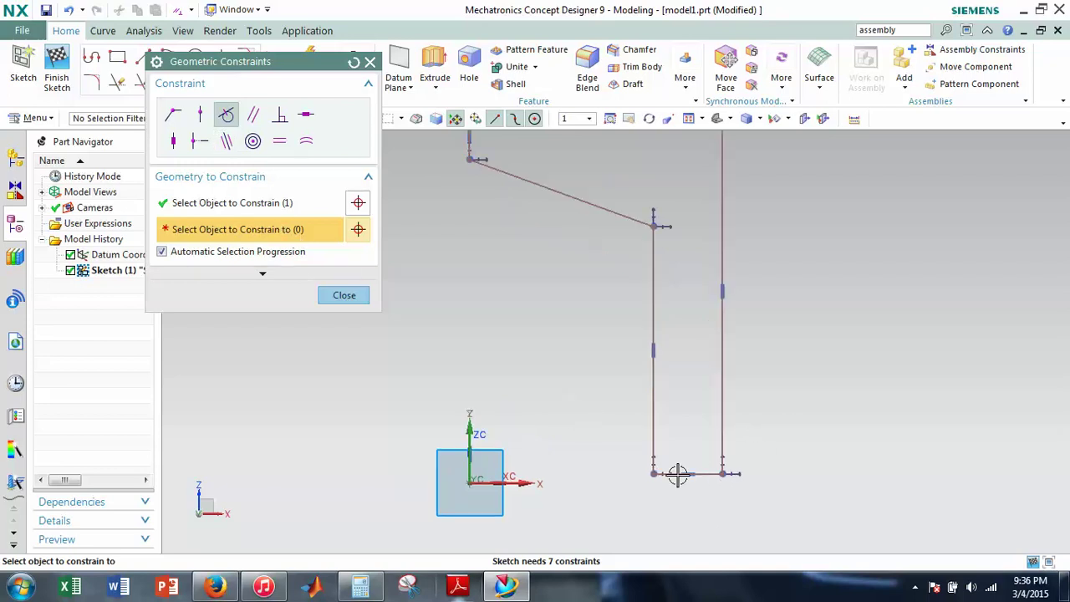
left_click(291, 207)
left_click(724, 475)
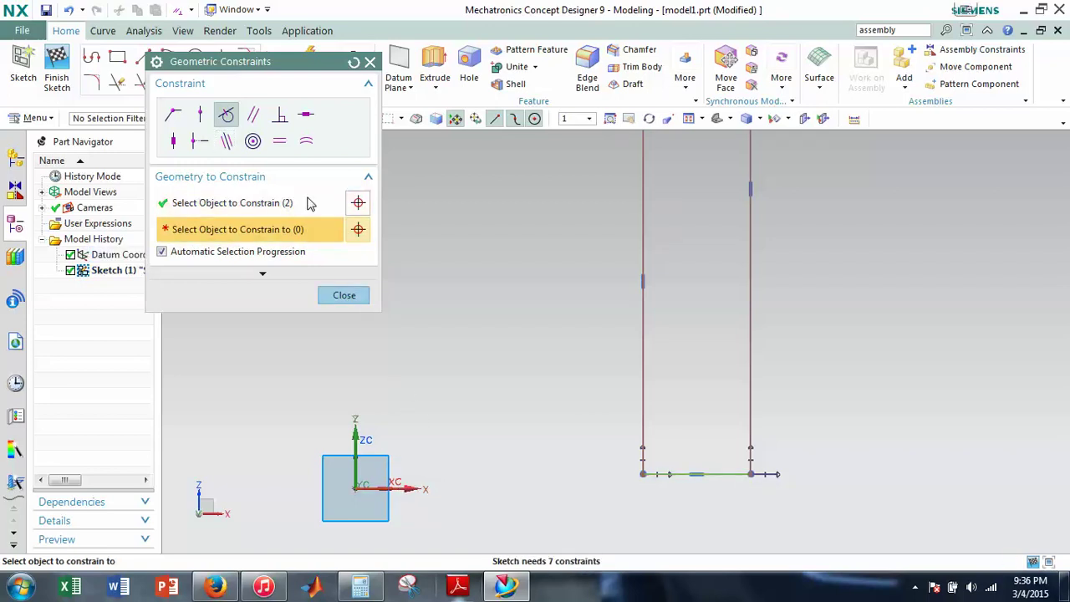
left_click(226, 142)
left_click(410, 488)
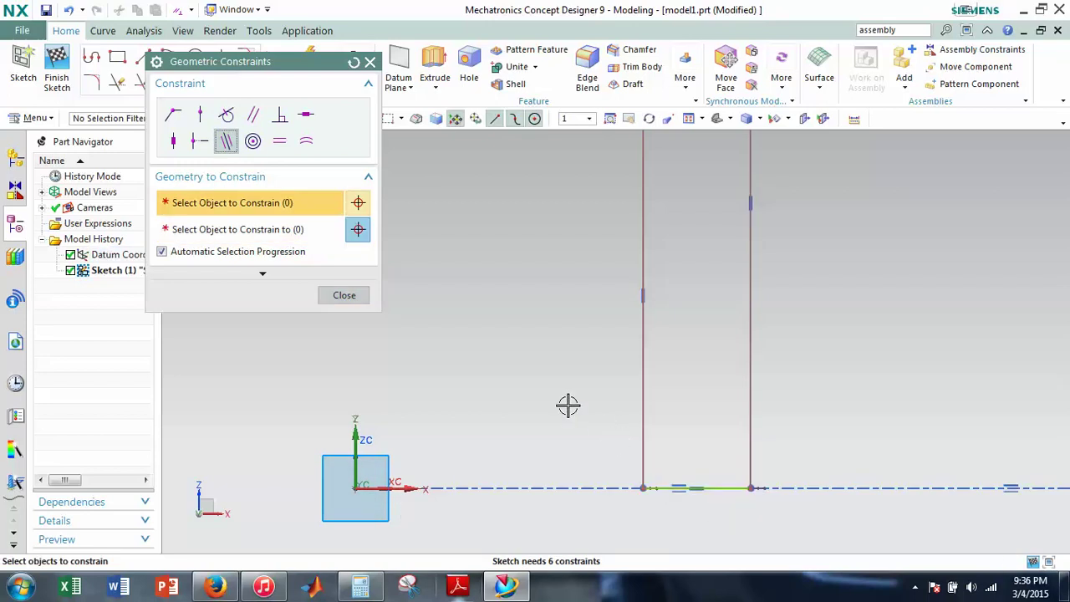
Constrain the profile's short vertical edge collinear with the Z axis.
scroll(524, 373, "down", 2)
middle_click_drag(520, 324, 566, 404, "shift")
left_click(455, 219)
left_click(458, 478)
Try a length dimension along the profile's sloped edge and delete it.
key("d")
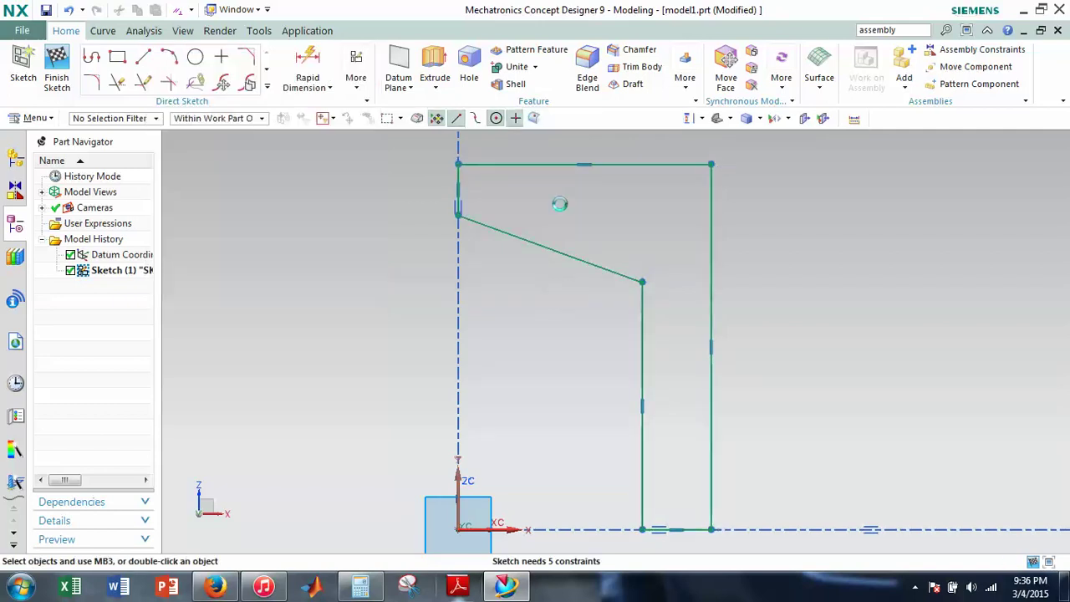
left_click(503, 233)
left_click(465, 247)
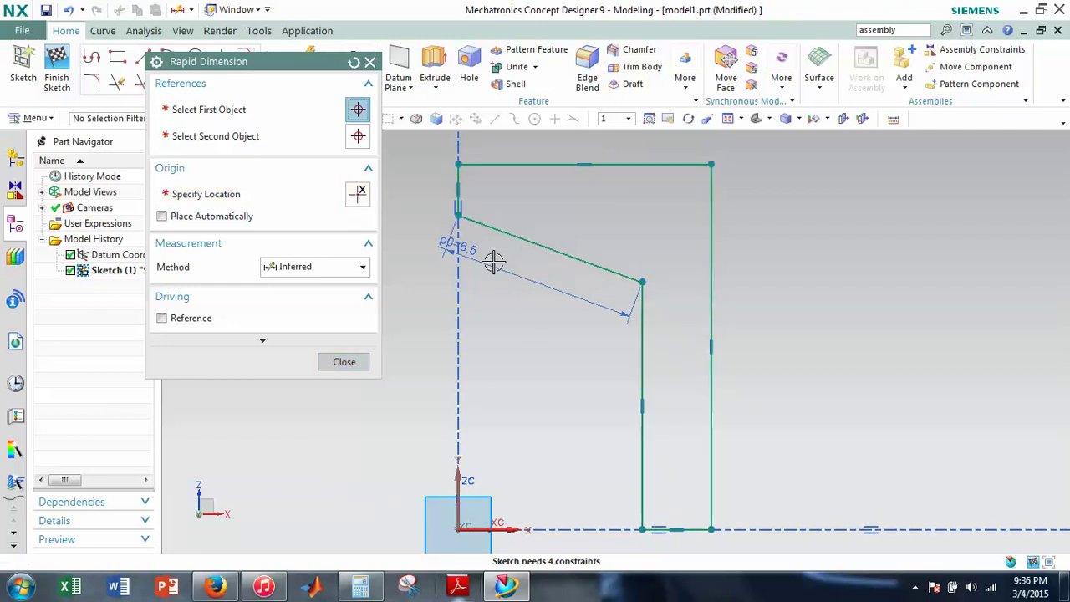
left_click(468, 249)
key("Escape")
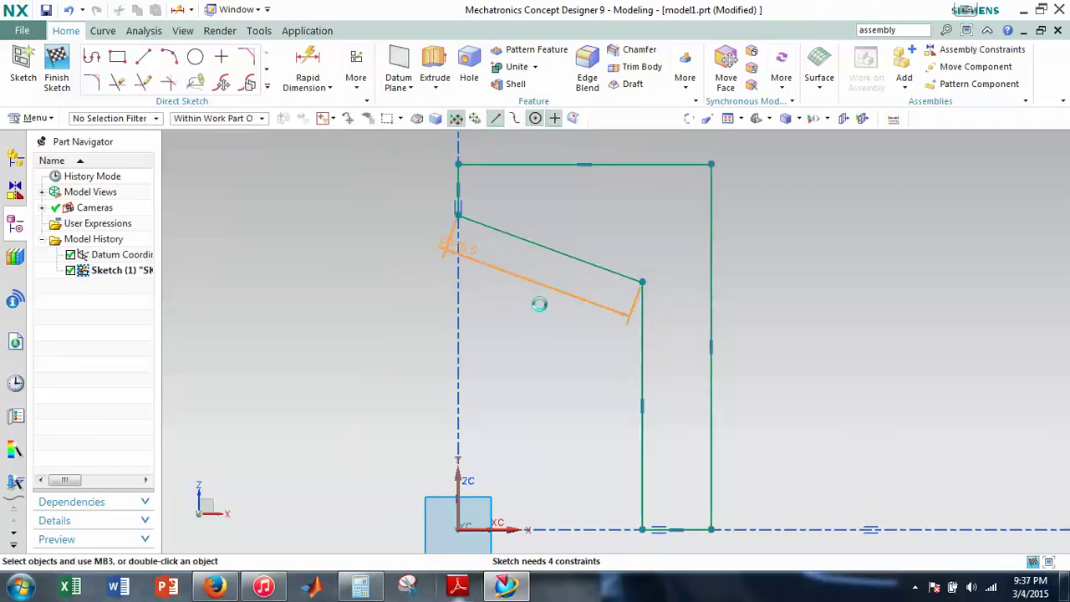
left_click(456, 239)
key("Delete")
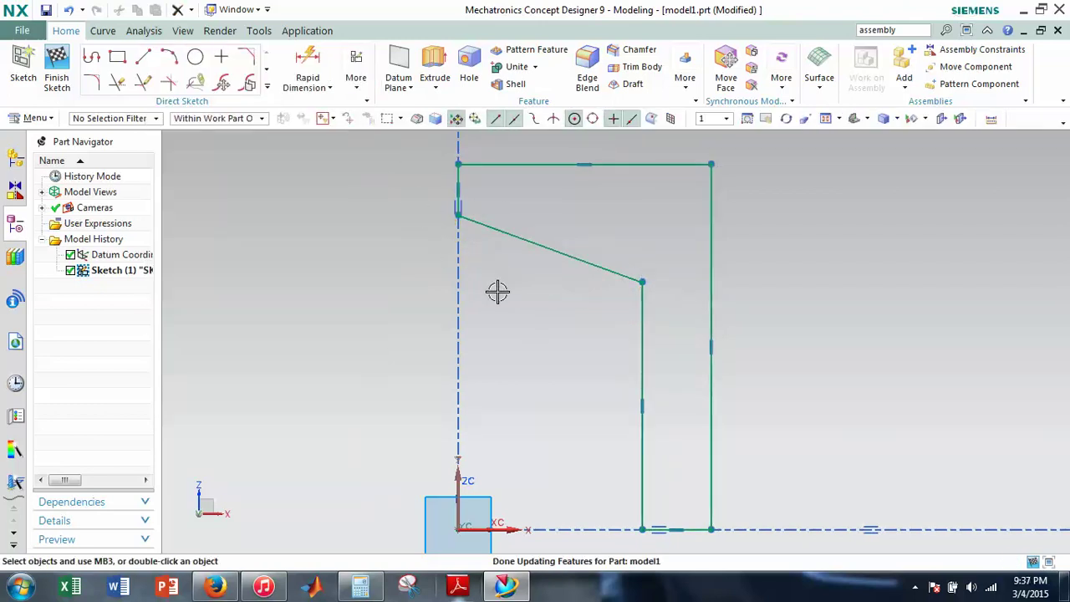
Dimension the angle between the Z axis and the profile's sloped inner edge at 60 degrees.
key("d")
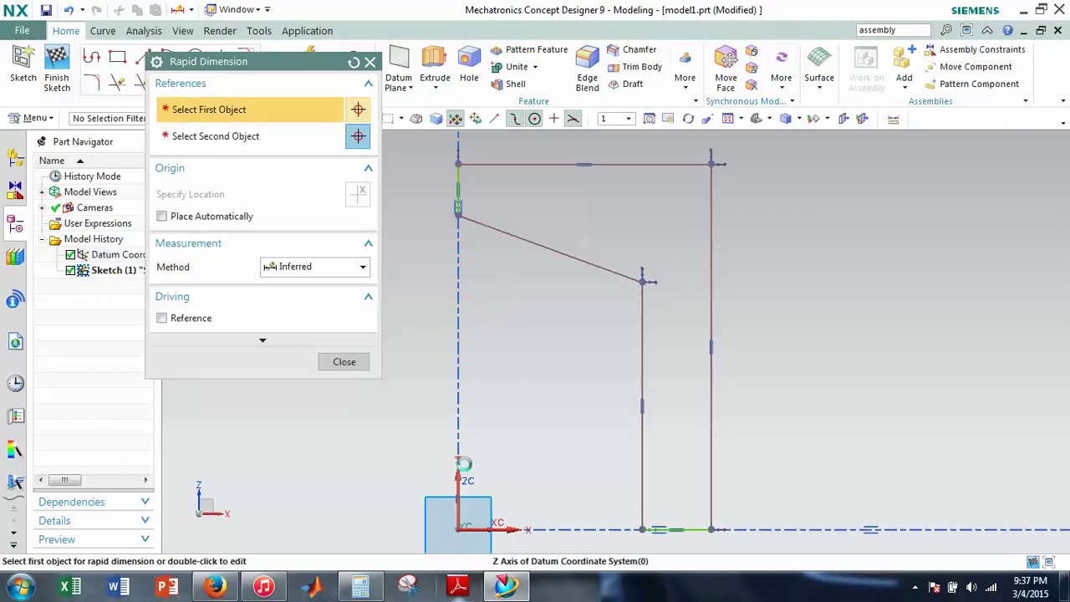
left_click(457, 472)
left_click(513, 235)
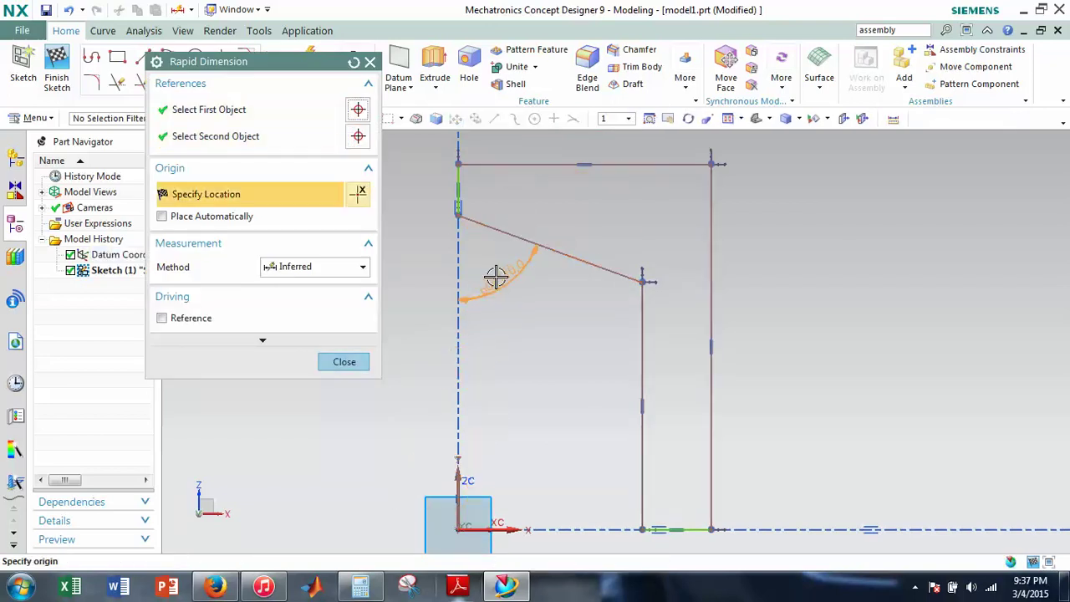
left_click(496, 281)
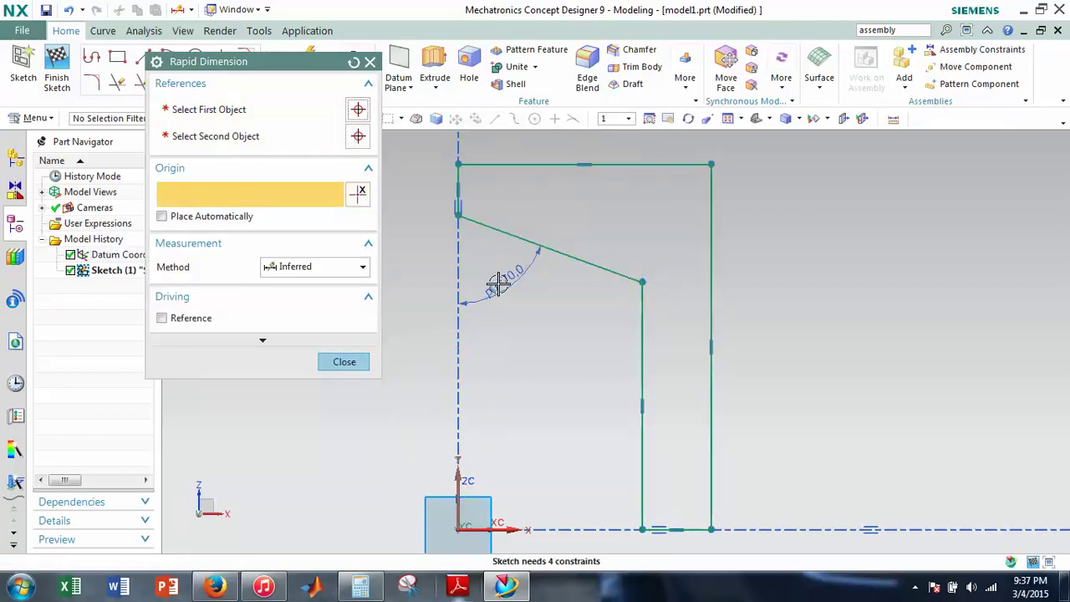
type("60")
key("Return")
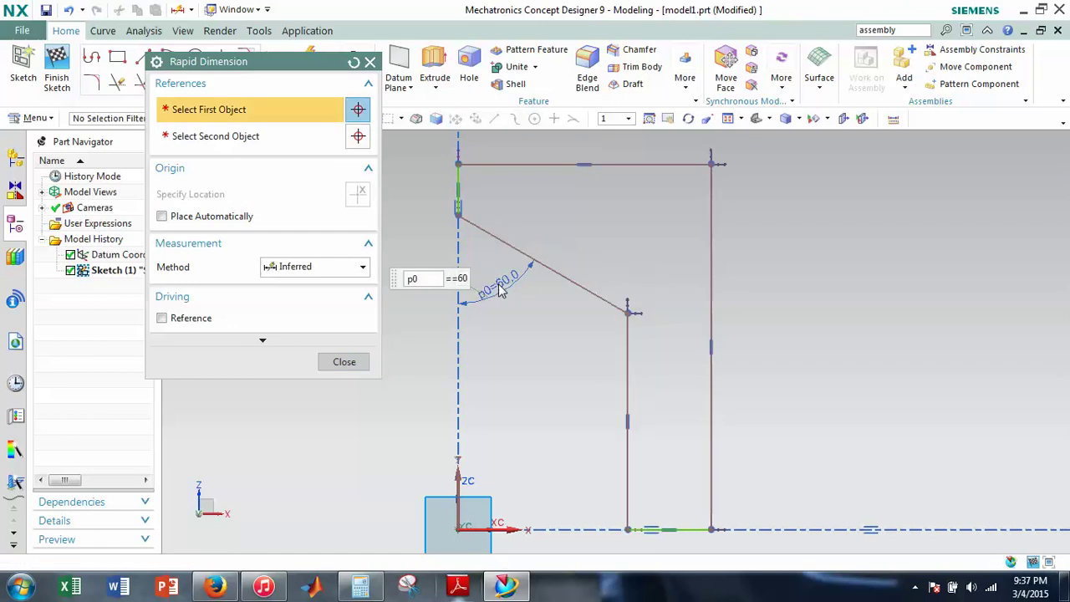
key("Escape")
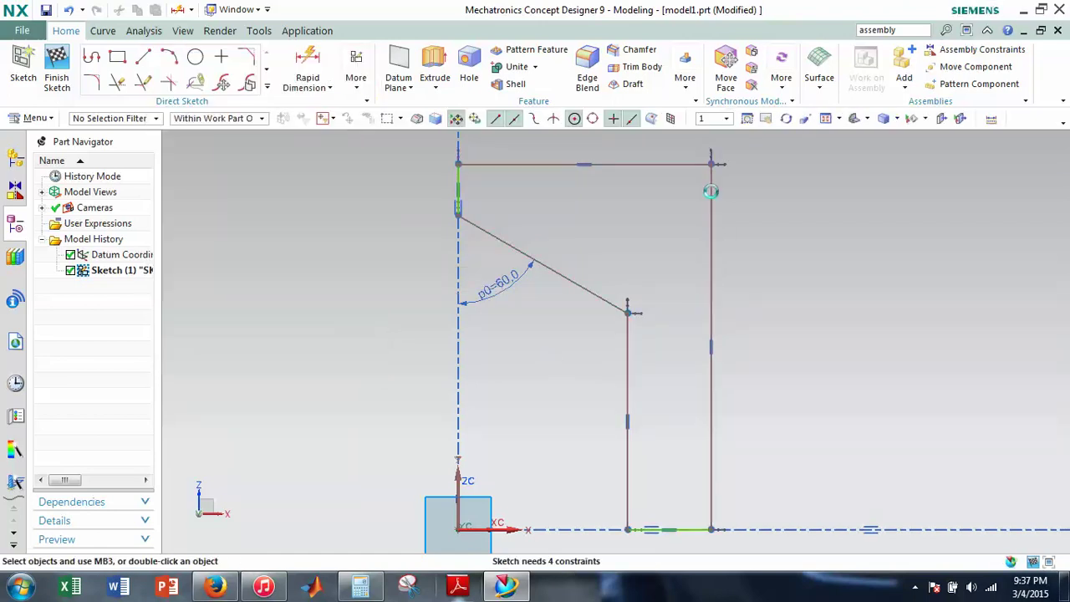
Dimension the profile's long outer vertical edge at 14 mm.
key("d")
left_click(711, 230)
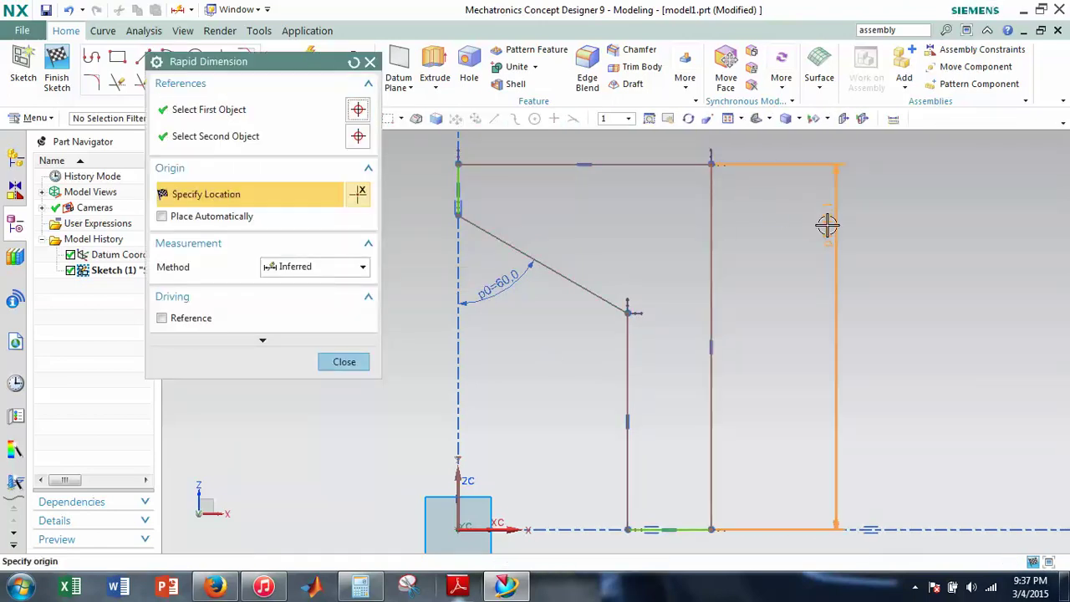
left_click(827, 225)
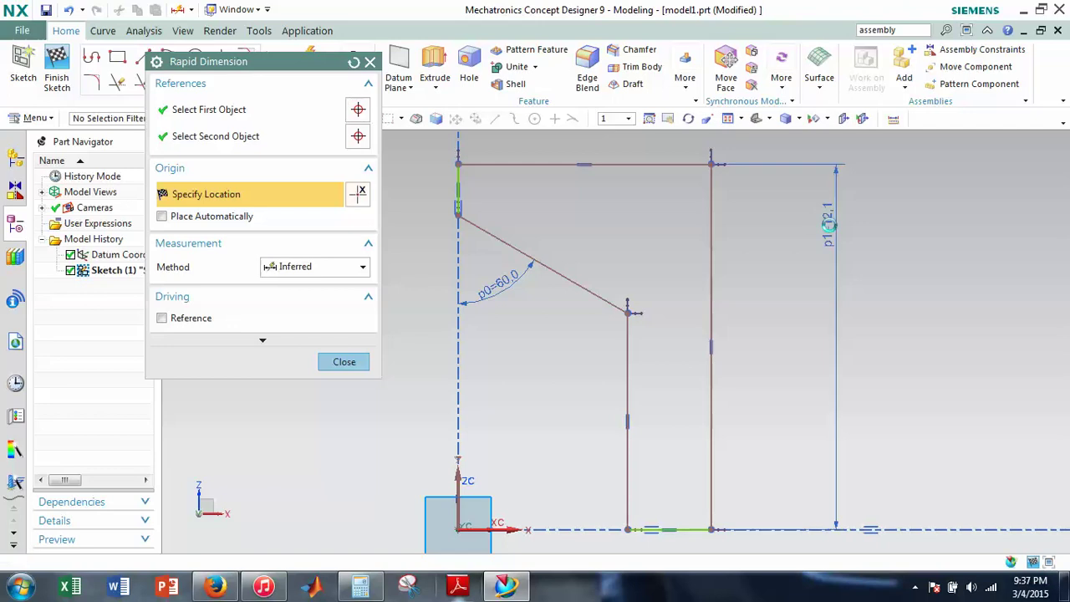
type("14")
key("Return")
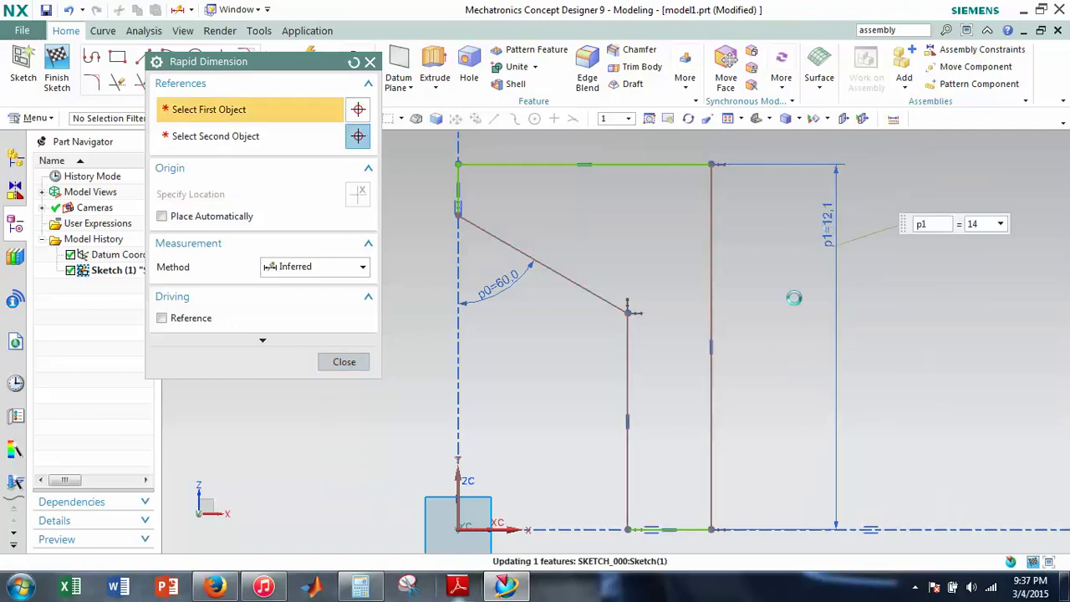
middle_click_drag(673, 269, 676, 306, "shift")
key("Escape")
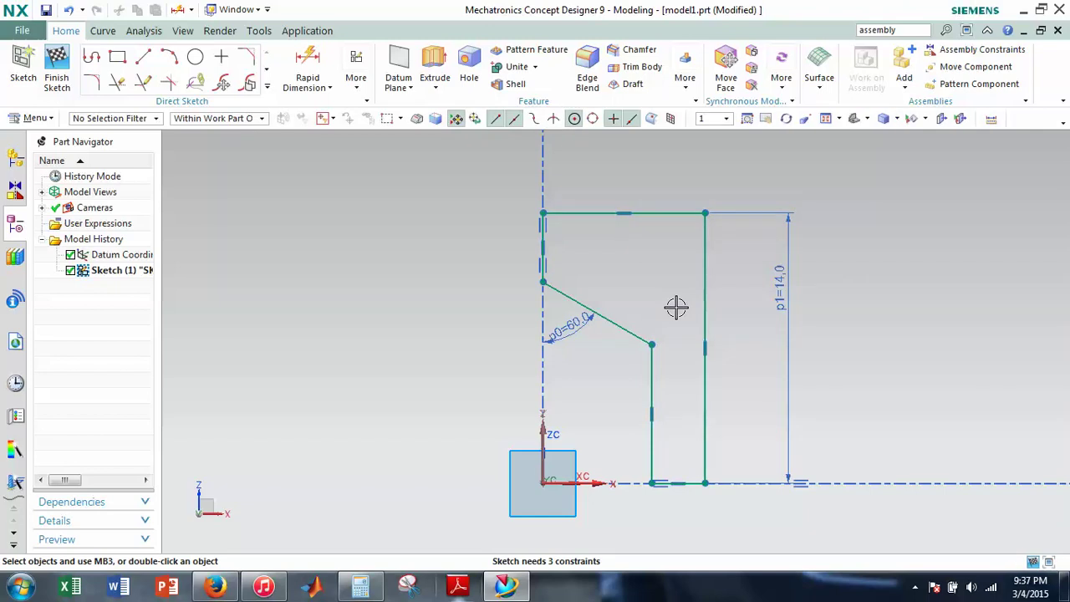
Dimension the profile's inner vertical edge below the slope at 10 mm.
key("d")
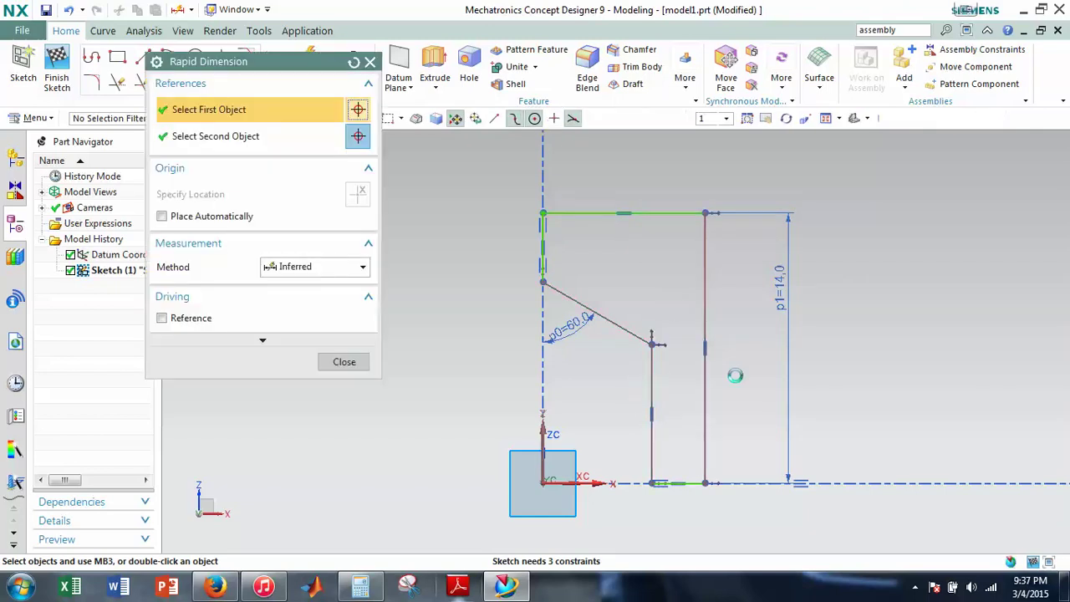
left_click(651, 372)
left_click(700, 379)
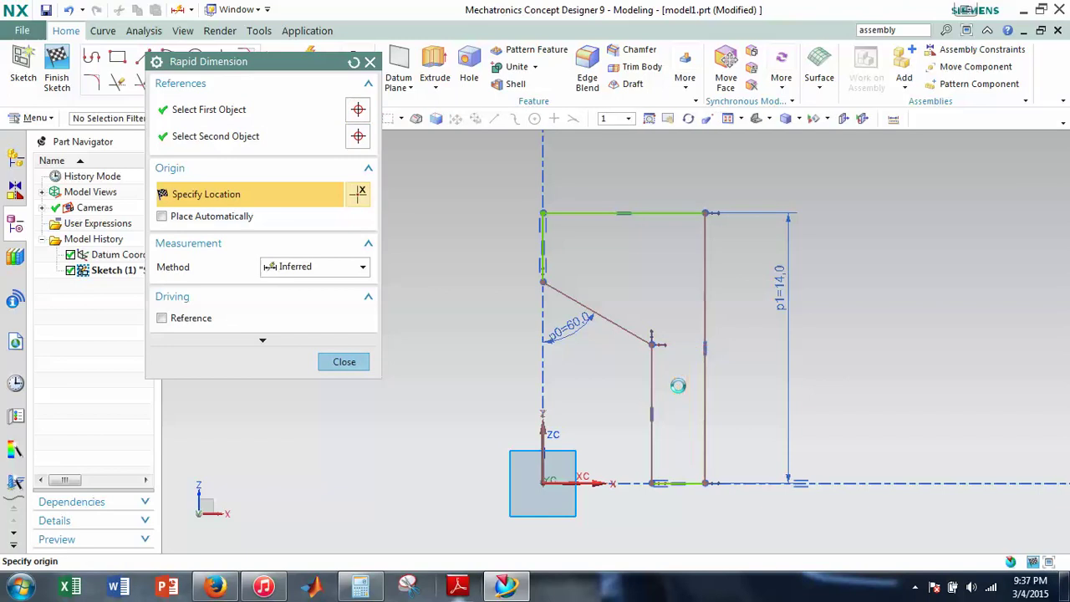
left_click(677, 384)
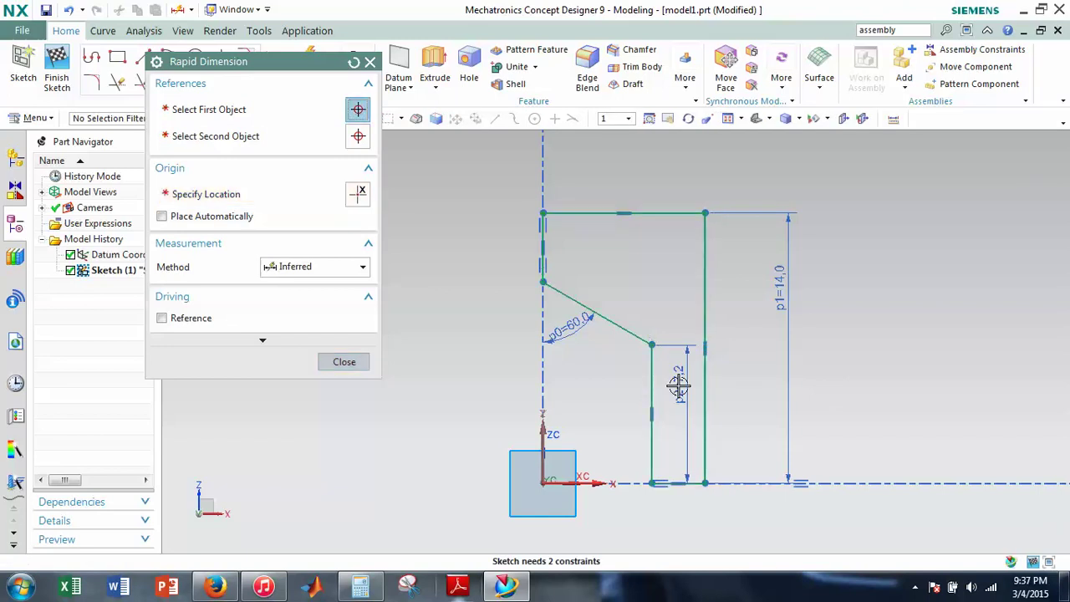
type("10")
key("Return")
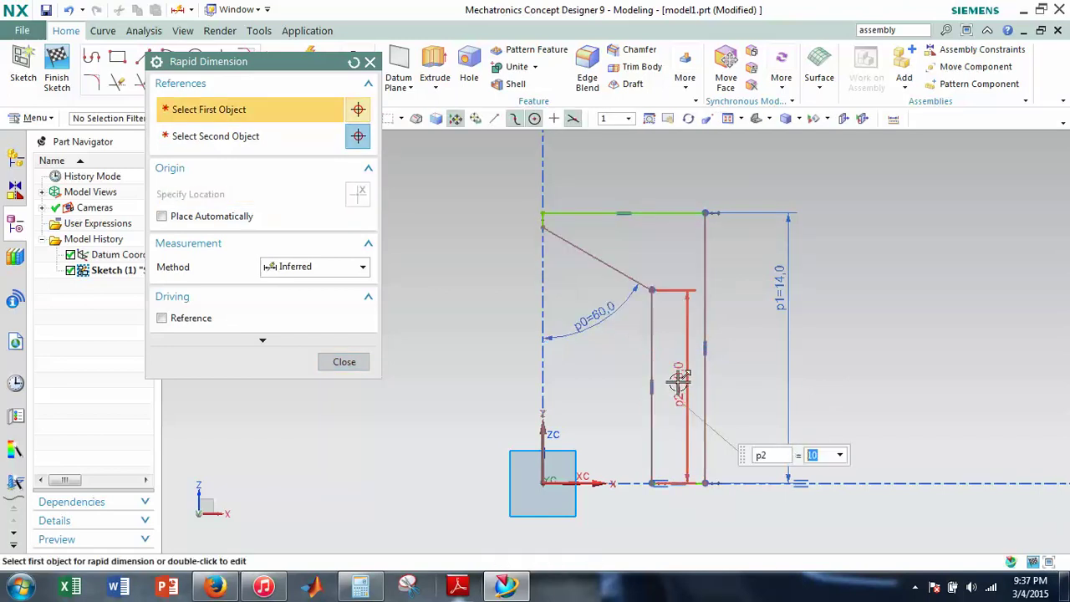
scroll(583, 259, "up", 2)
middle_click(689, 344)
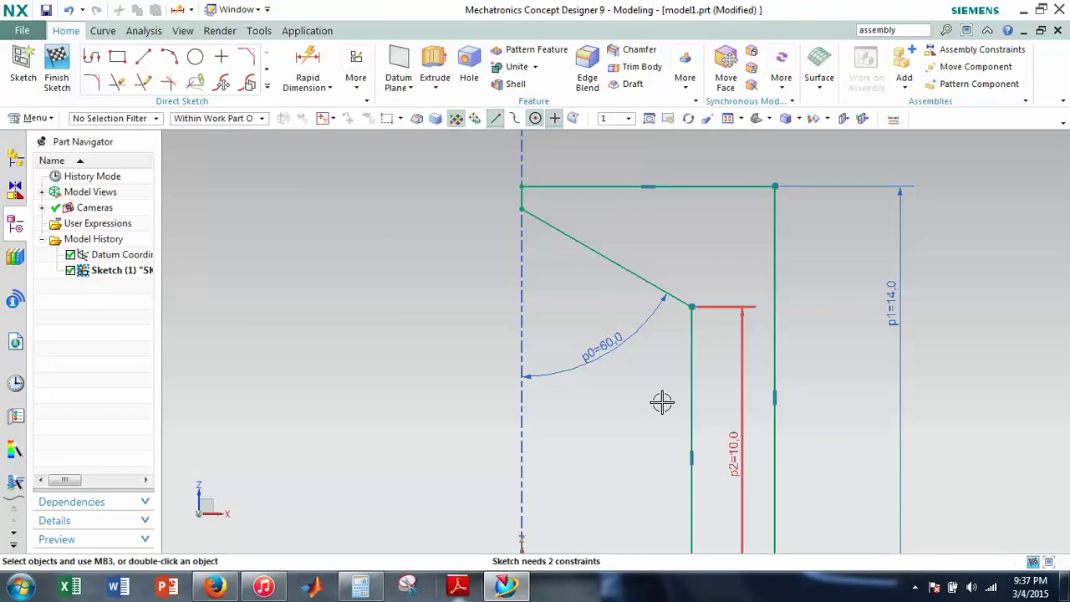
scroll(657, 406, "down", 2)
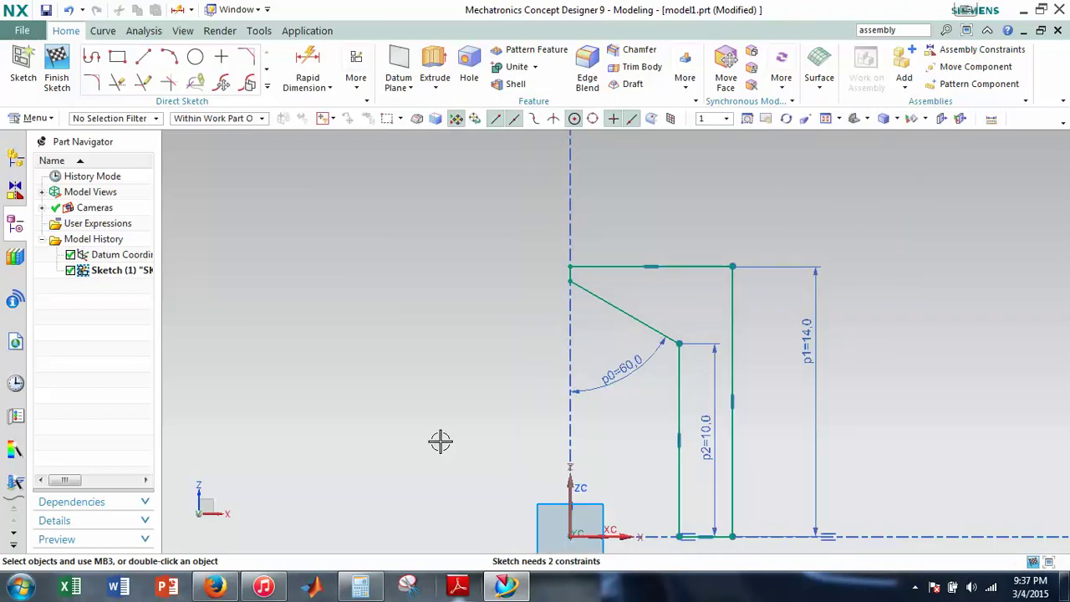
key("c")
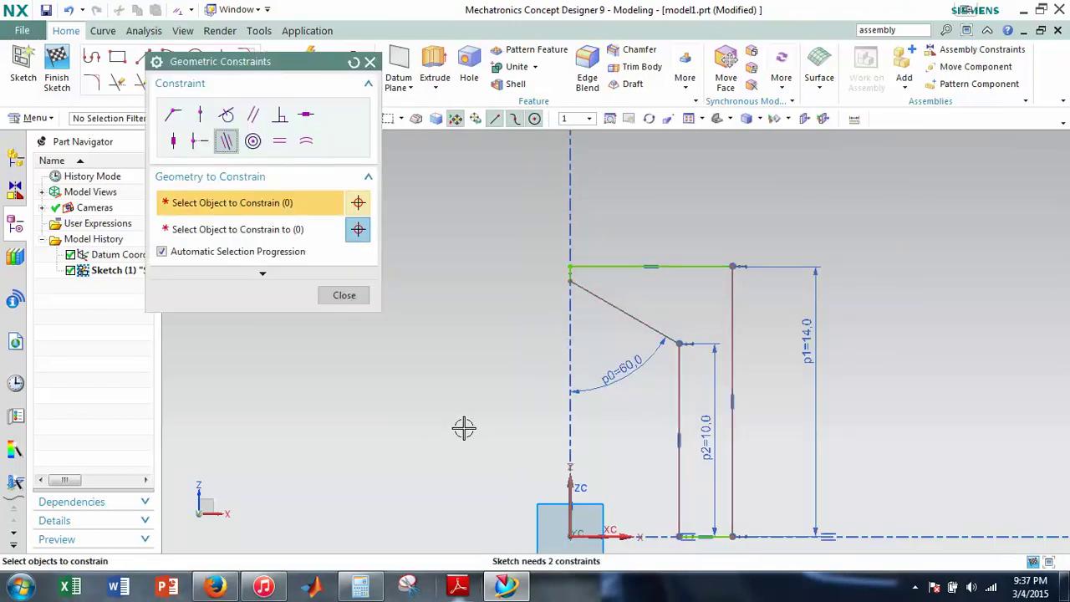
middle_click(464, 428)
mouse_move(482, 444)
middle_mouse_down("shift")
mouse_move(449, 432)
mouse_move(452, 384)
middle_mouse_up("shift")
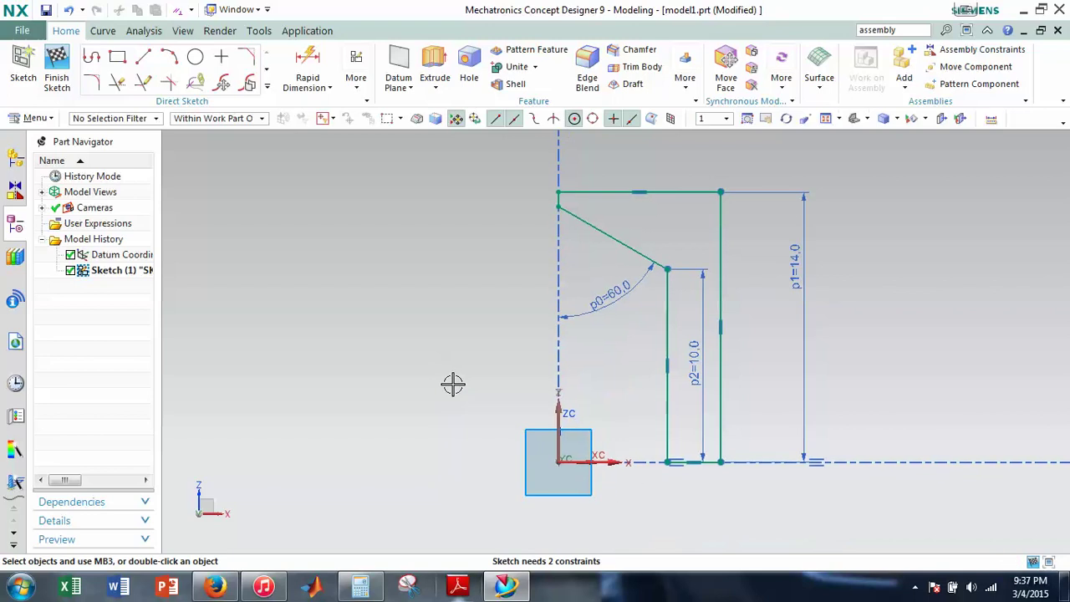
Dimension the horizontal distance from the Z axis to the profile's inner vertical edge at 4 mm.
key("d")
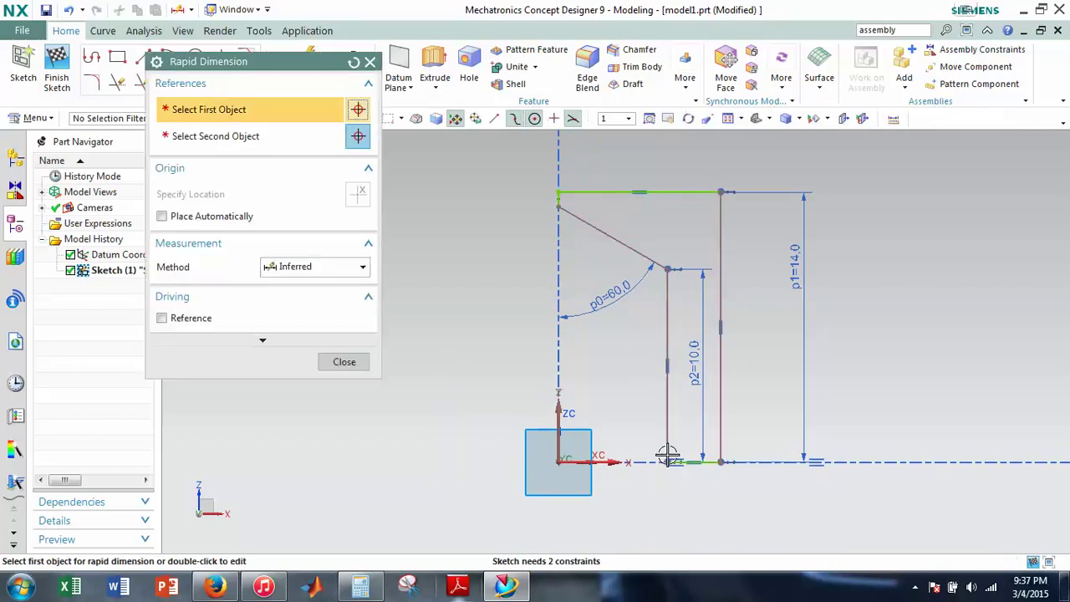
left_click(667, 456)
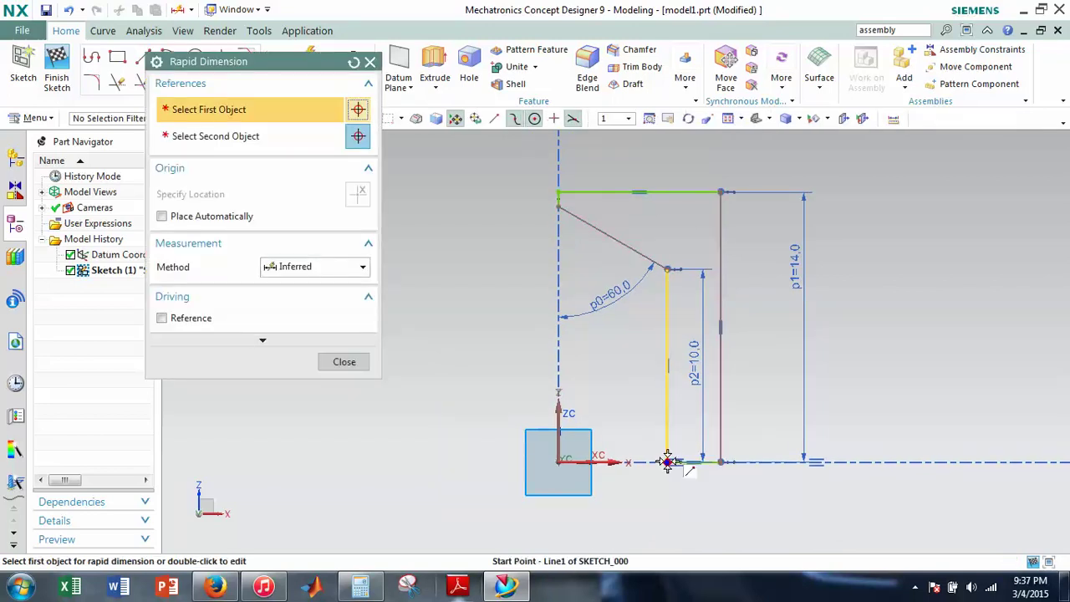
left_click(558, 411)
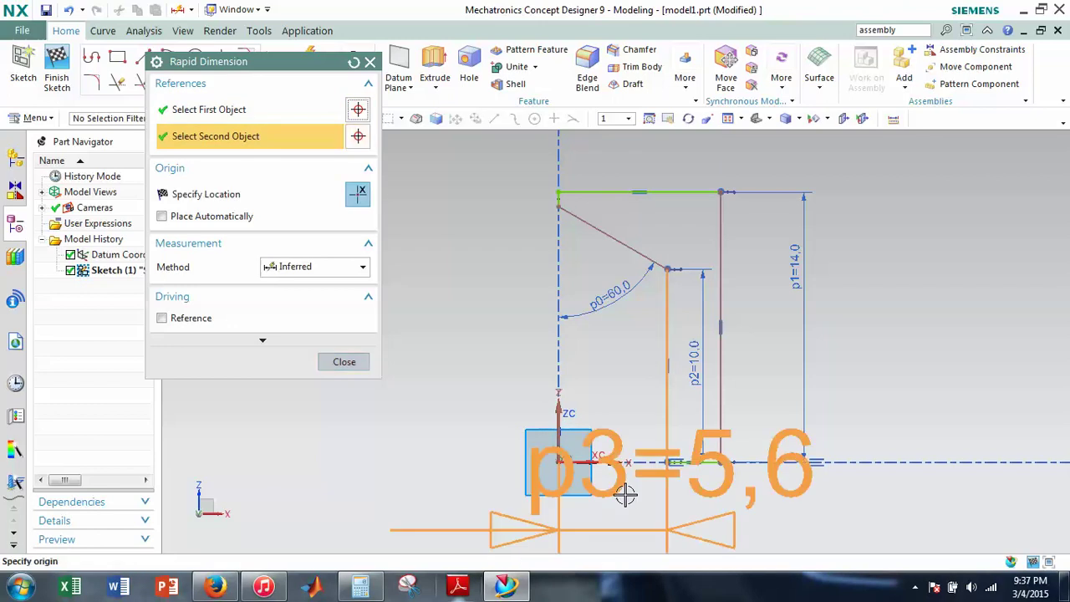
left_click(624, 494)
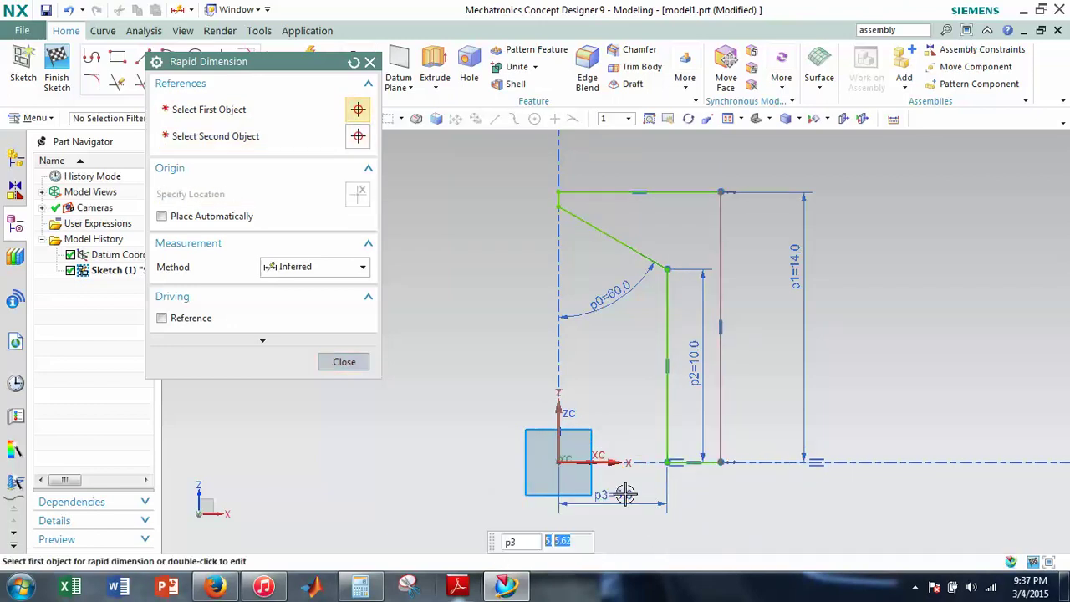
type("4")
key("Return")
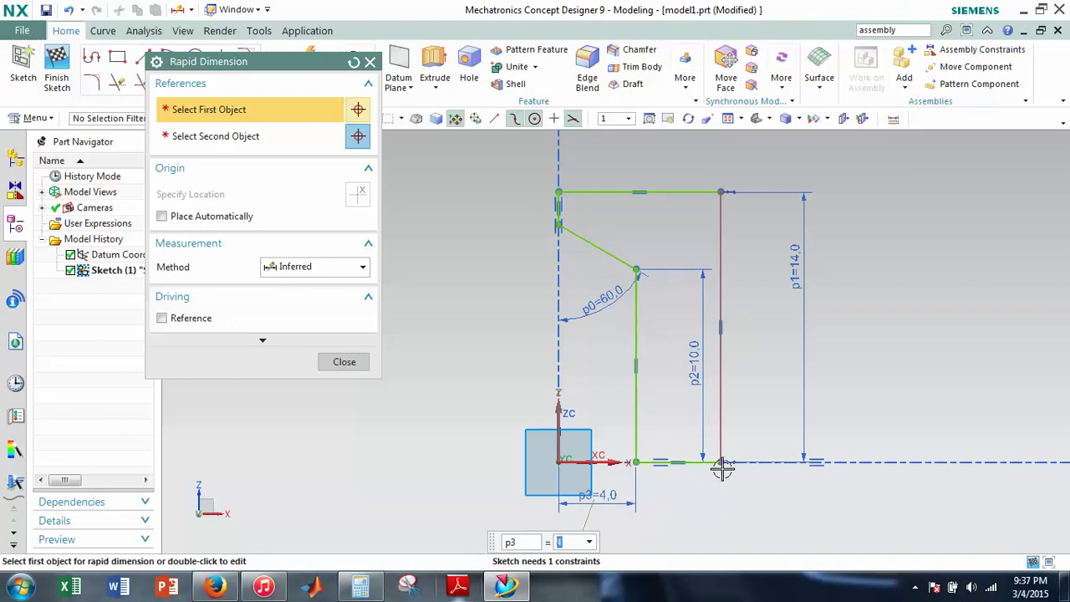
Dimension the distance from the Z axis to the outer vertical edge as 15/2 mm and finish the sketch.
left_click(720, 462)
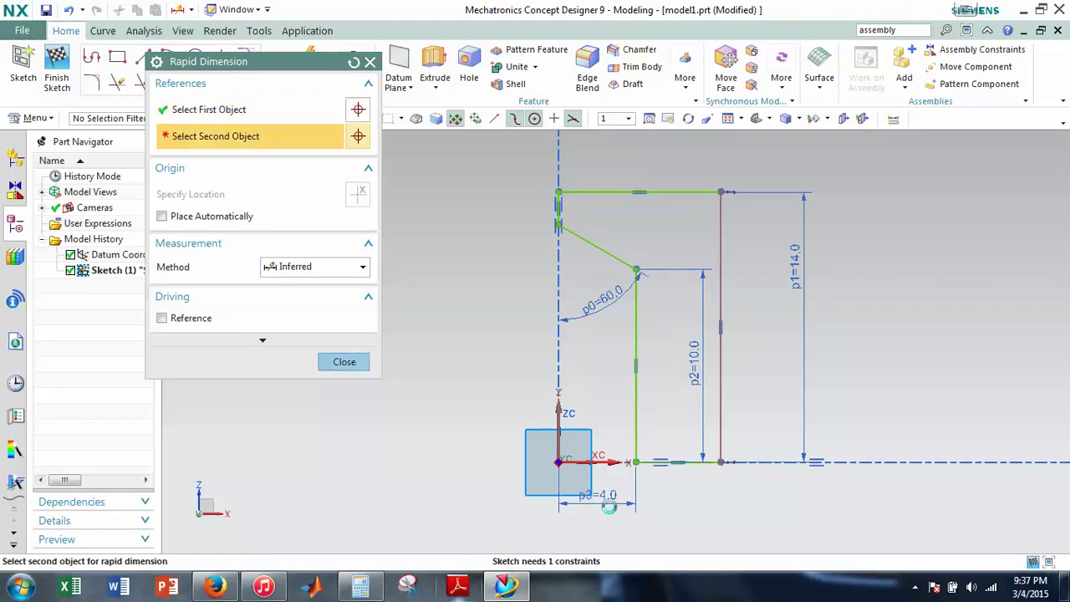
left_click(560, 506)
left_click(666, 528)
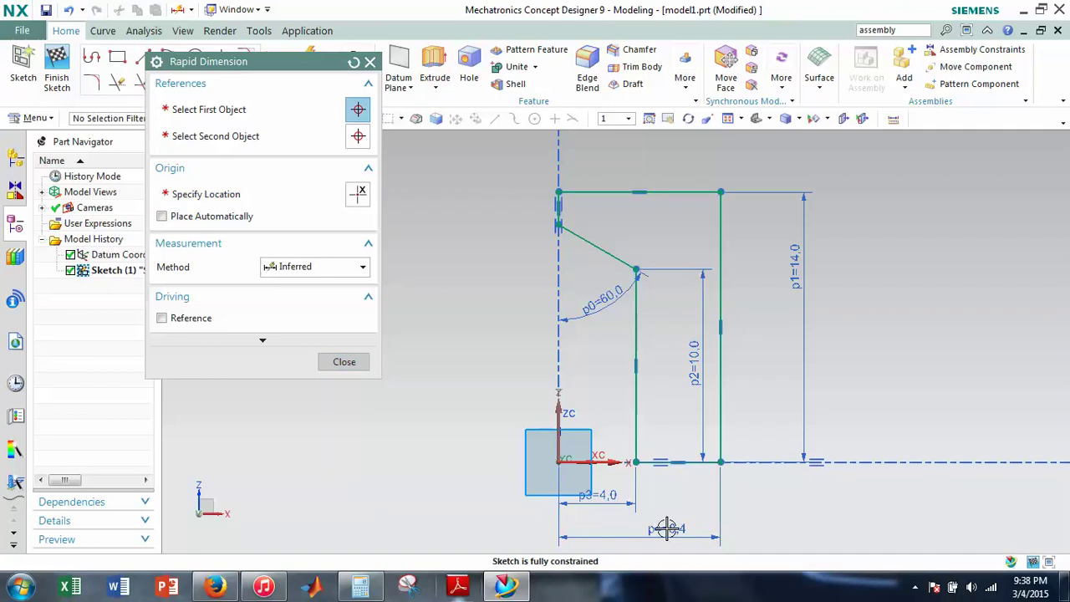
double_click(666, 528)
type("15")
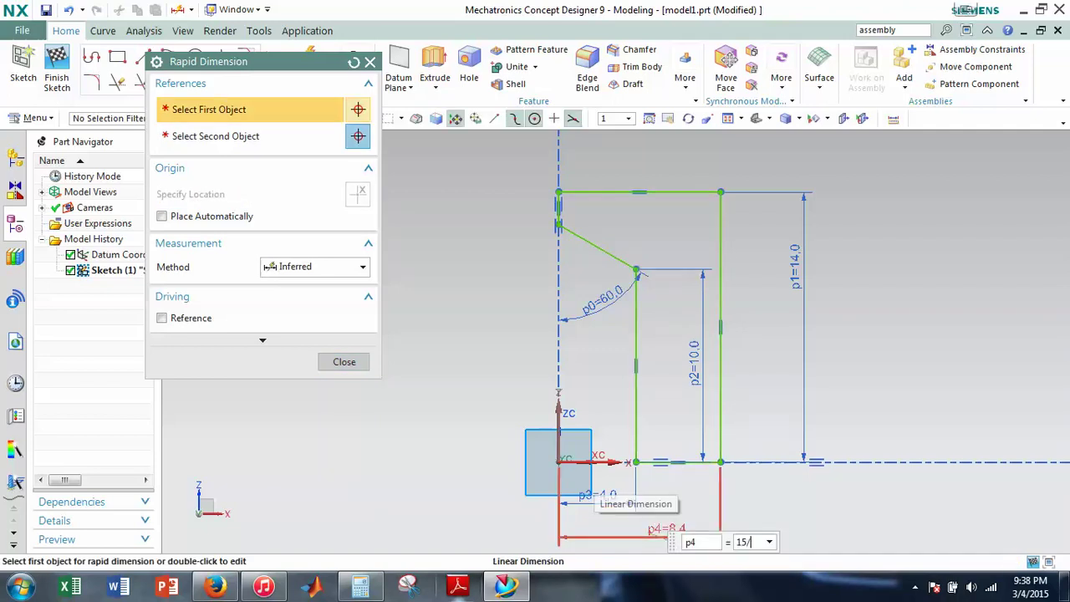
type("/2")
key("Return")
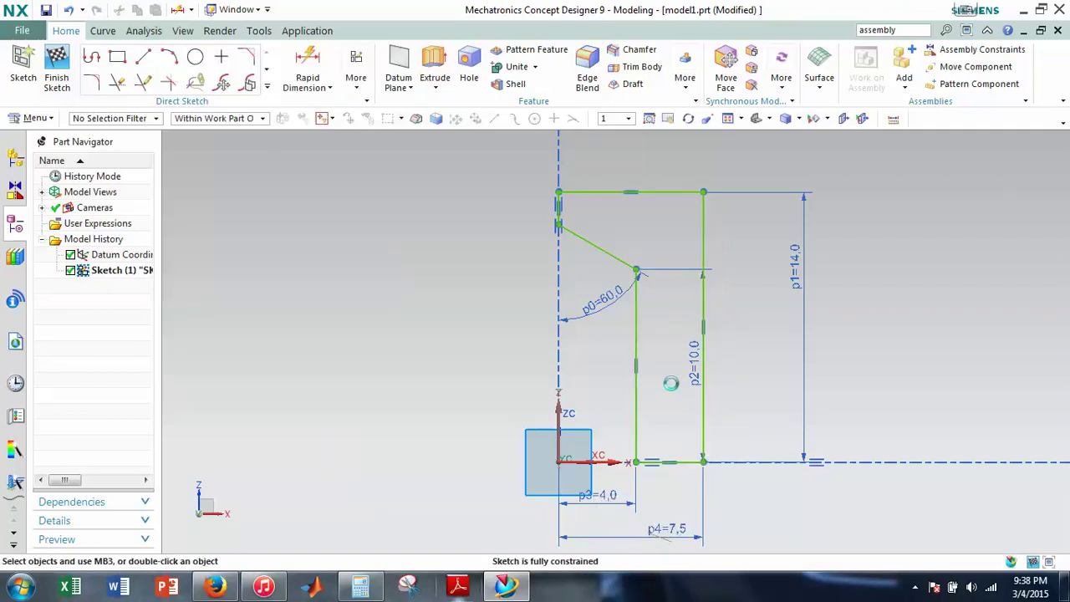
key("Escape")
left_click(65, 64)
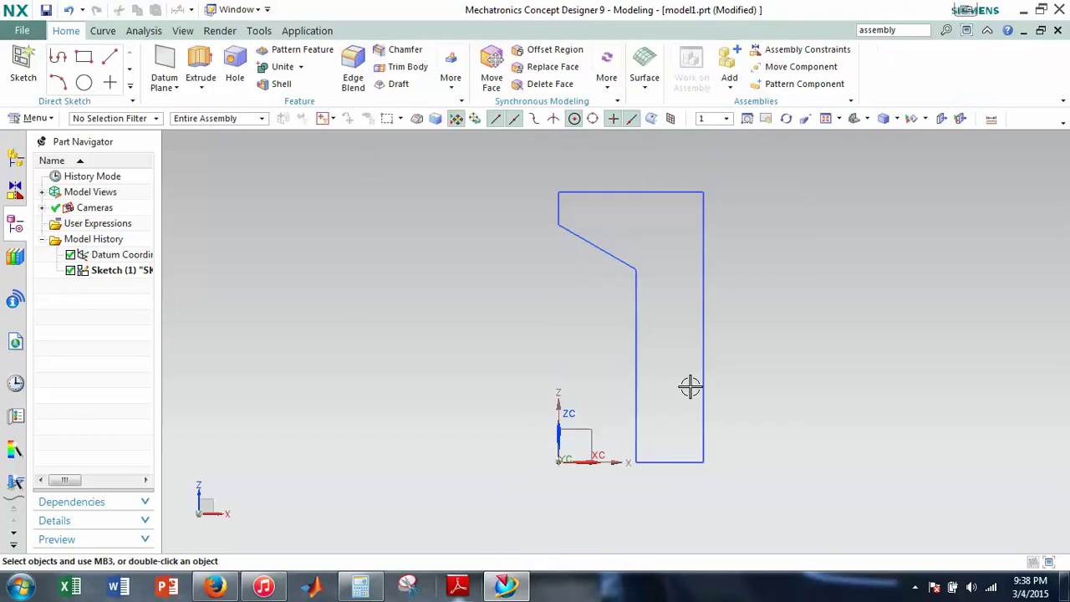
Revolve the closed six-line profile 360 degrees about the Z axis through the datum origin, with no Boolean.
key("x")
key("Escape")
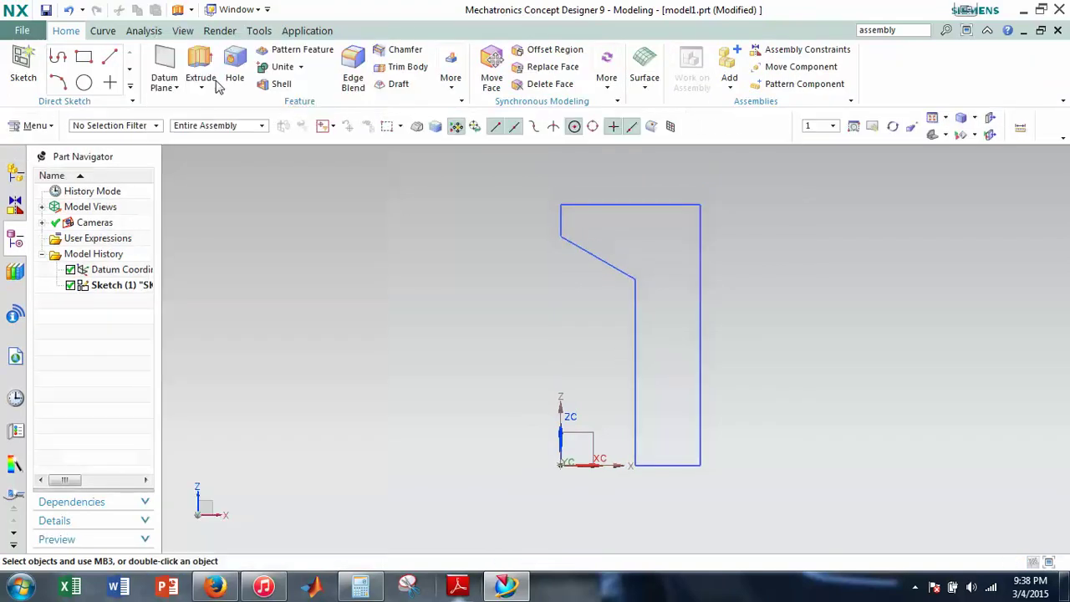
left_click(205, 89)
left_click(224, 126)
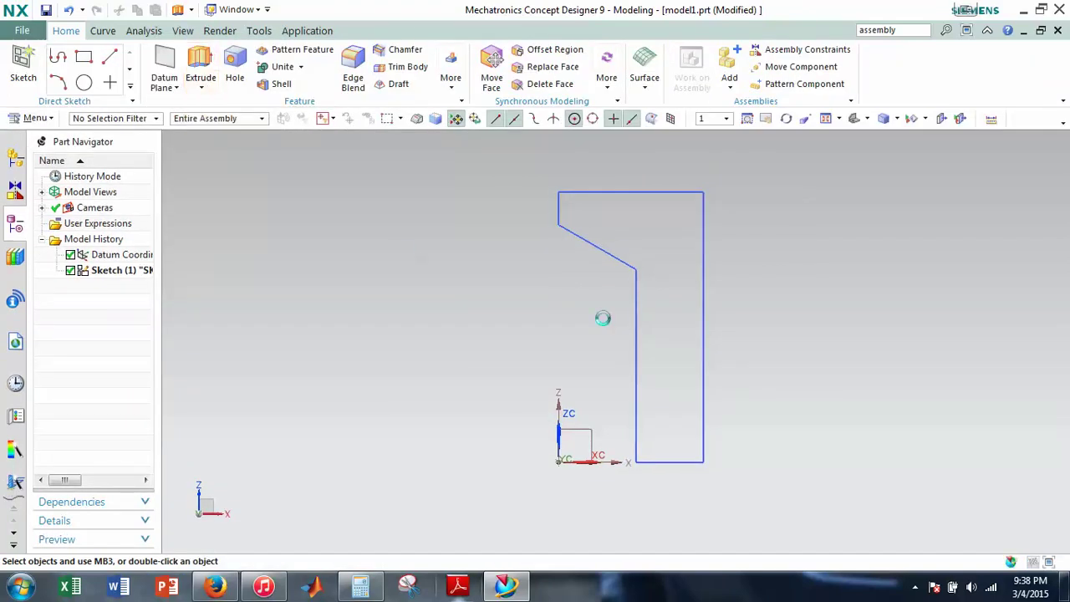
key("Home")
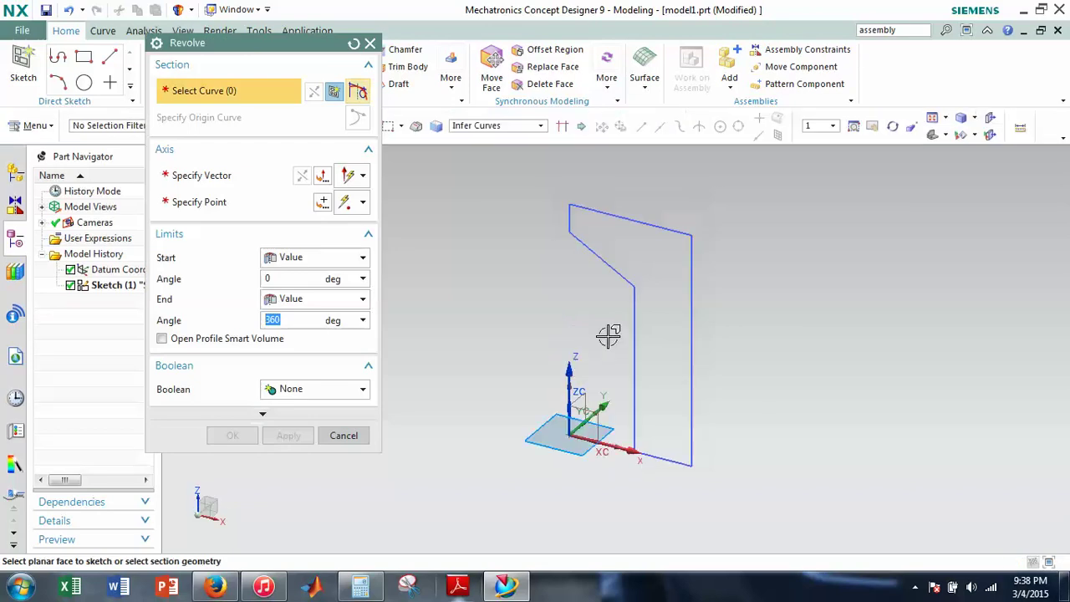
left_click(623, 281)
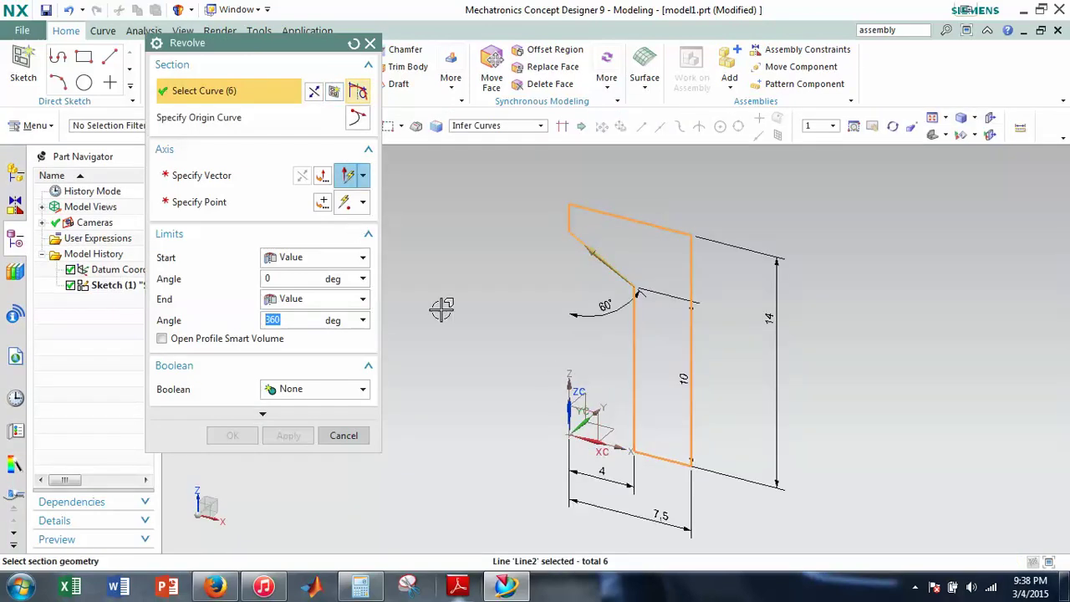
left_click(251, 175)
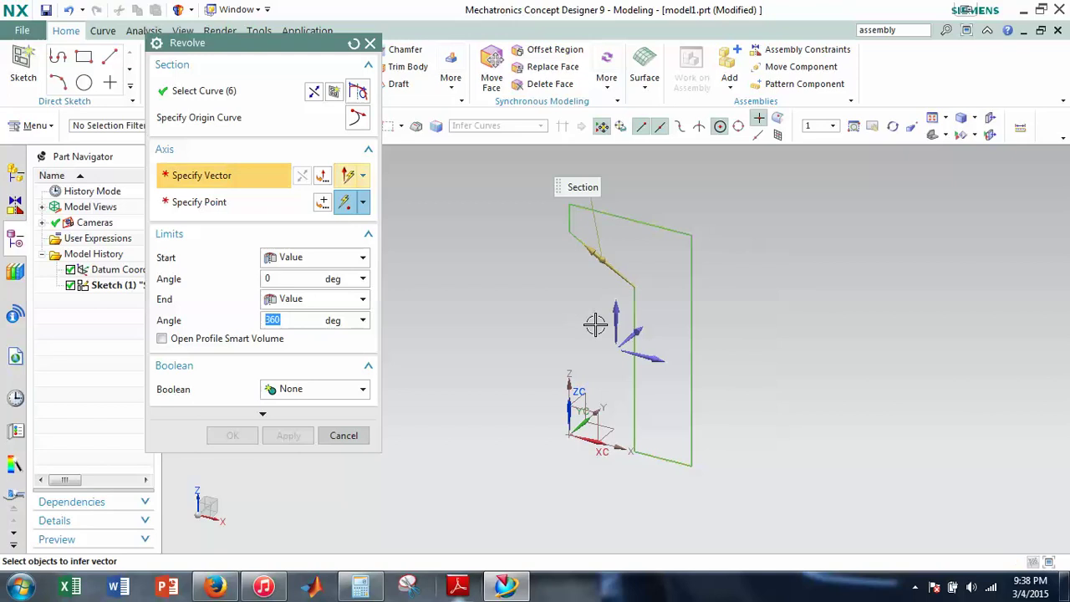
left_click(215, 203)
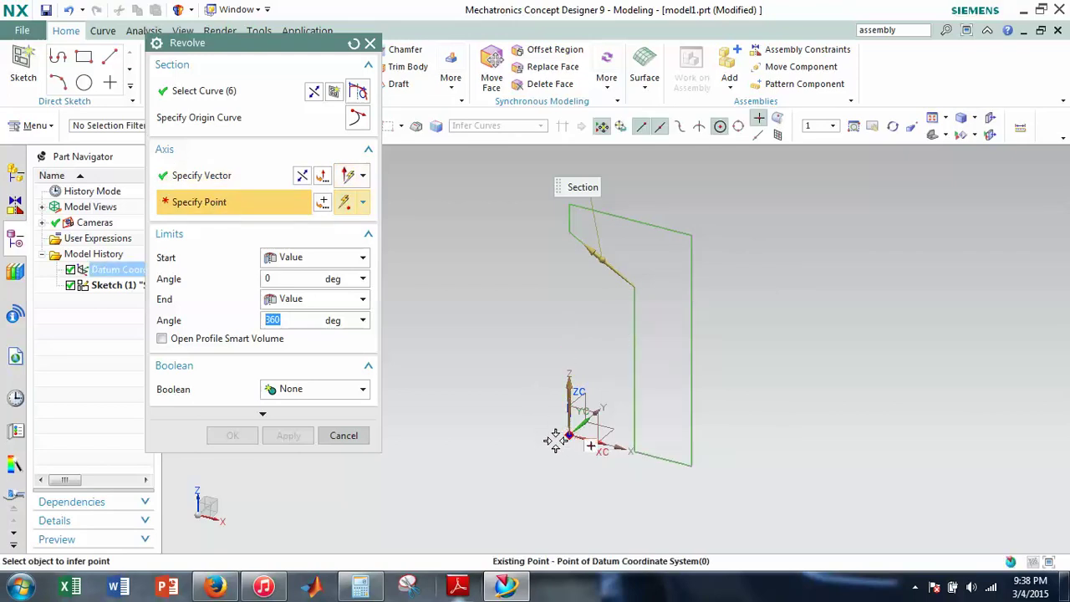
left_click(570, 433)
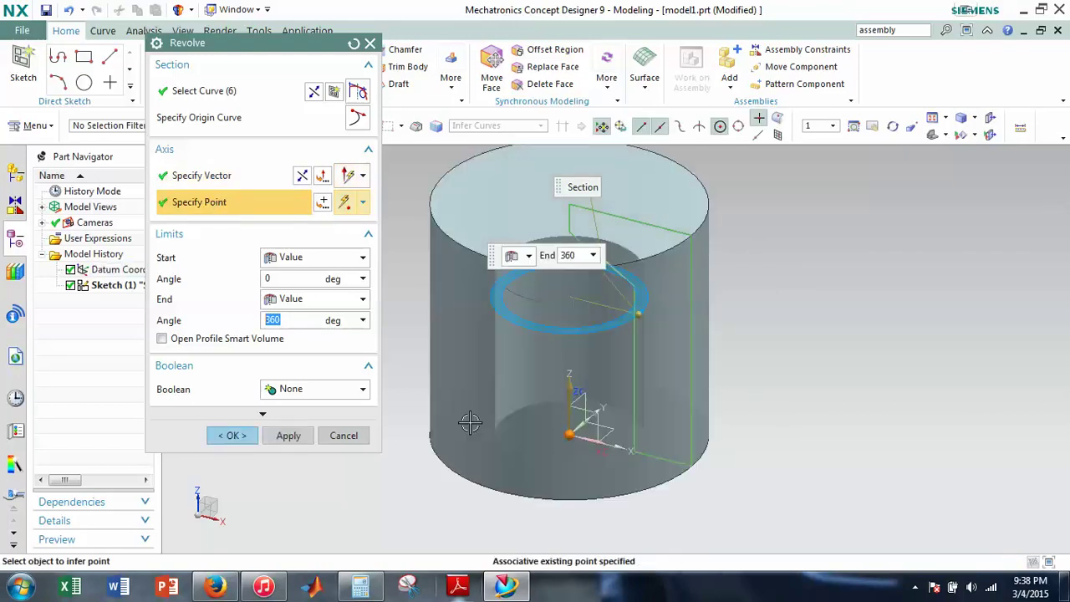
left_click(242, 435)
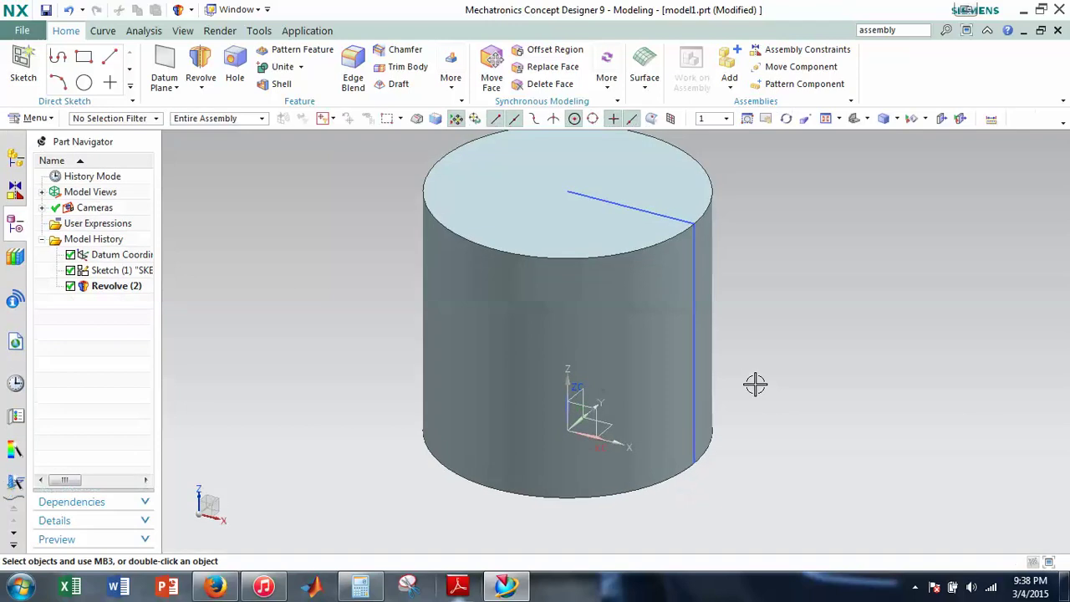
Hide all object types in the revolved part and show only its solid bodies.
key("Home")
key("ctrl+shift+k")
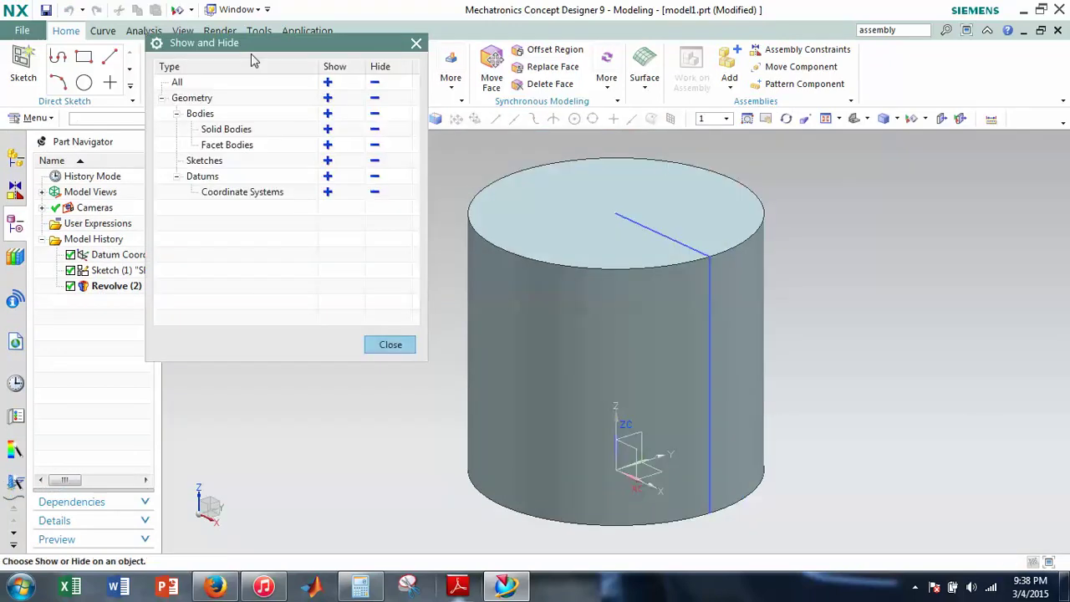
left_click(374, 82)
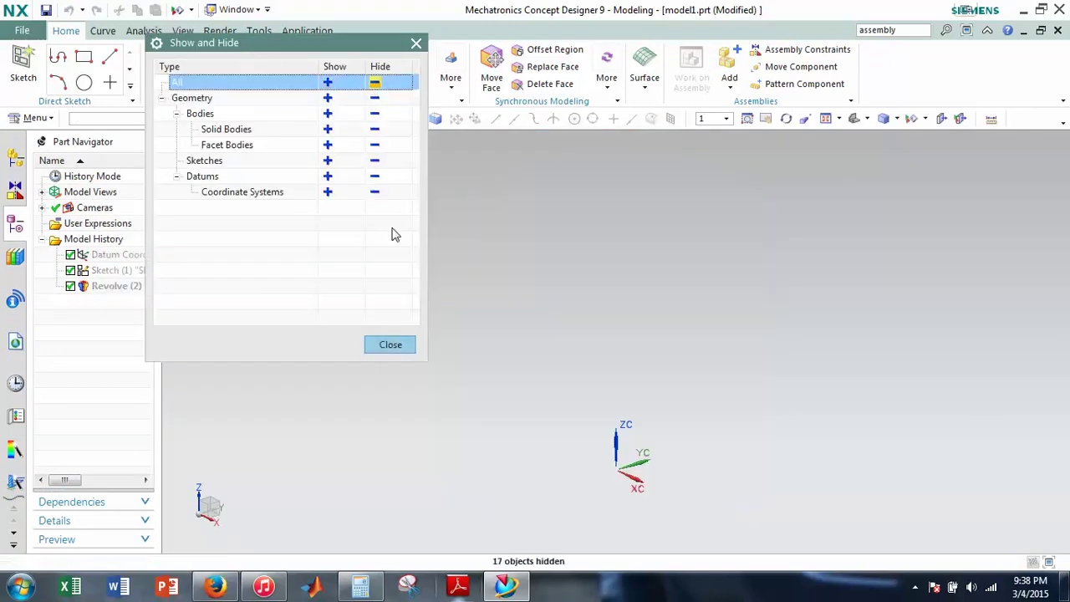
left_click(327, 129)
left_click(389, 344)
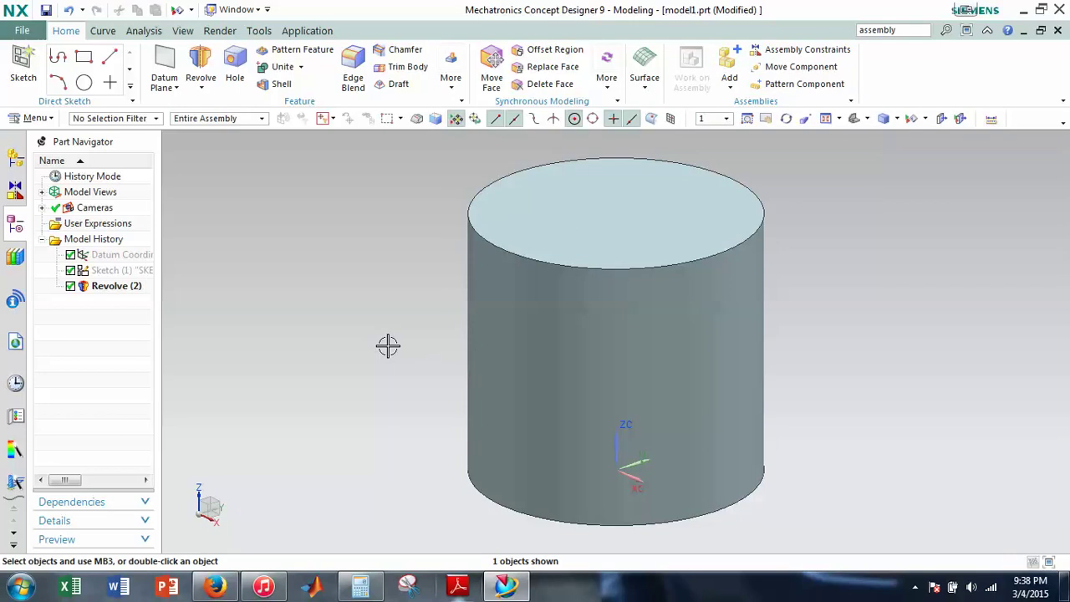
Save the revolved part as handle_screw.prt in the Ch9 Tut1 folder.
key("ctrl+s")
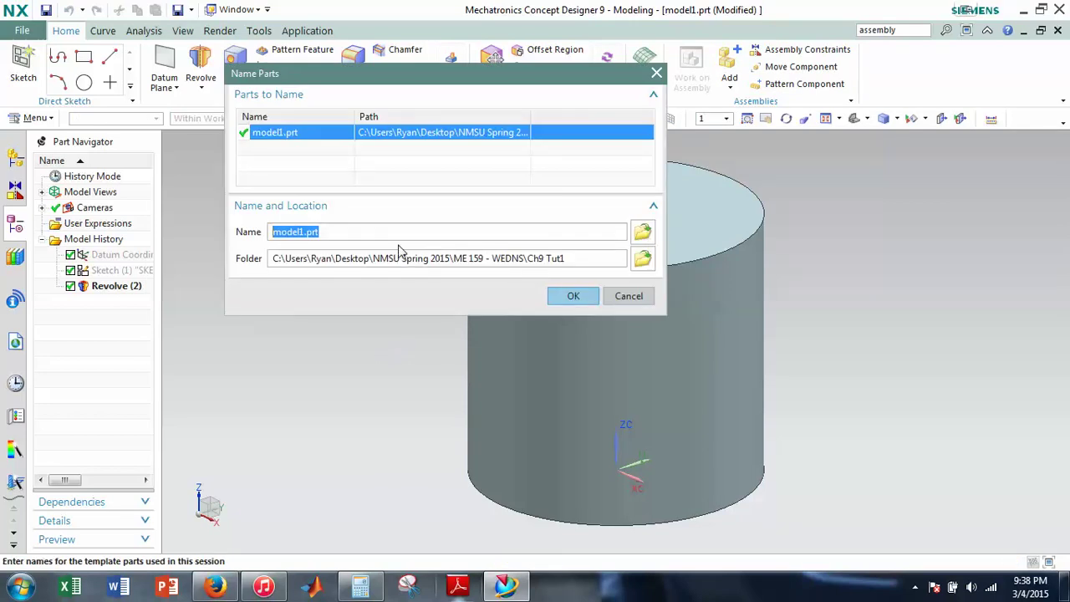
type("handle_screw")
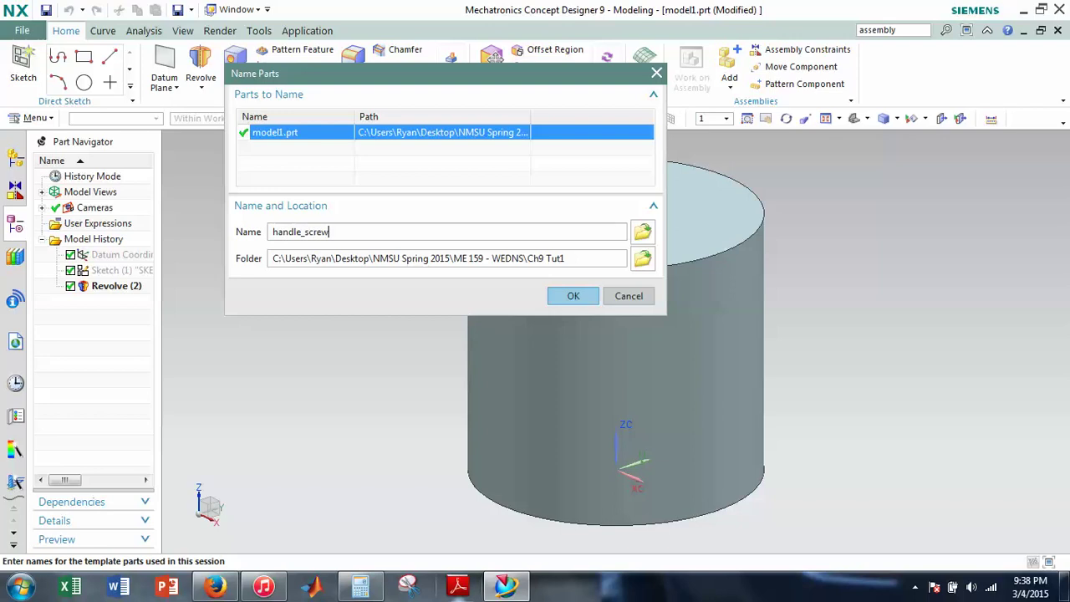
type(".prt")
key("Return")
left_click(574, 296)
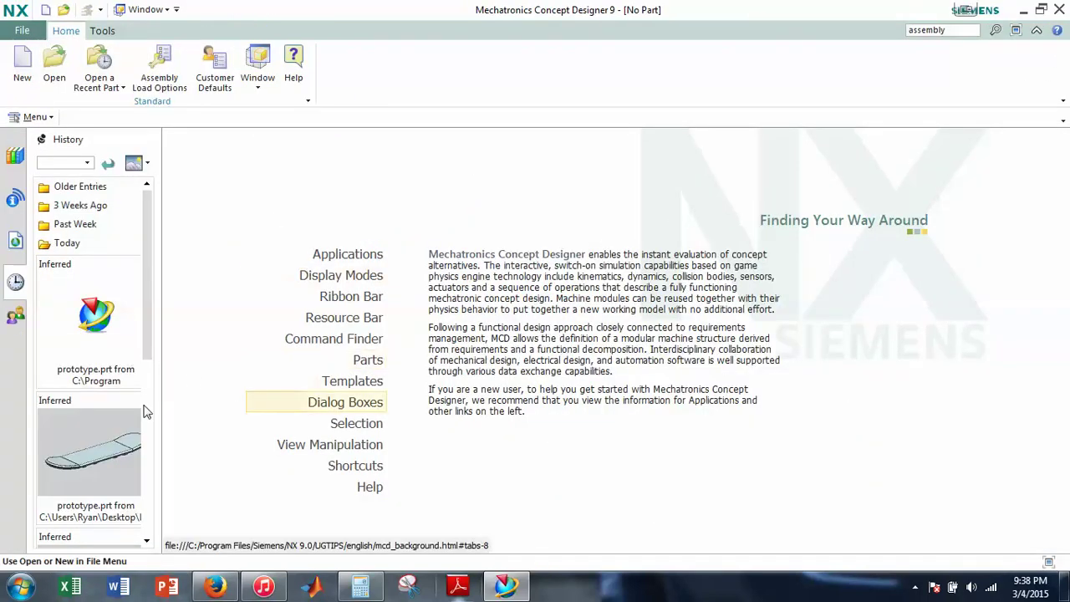
Reopen pipe_vice_assembly.prt from the history of recent parts.
scroll(99, 415, "down", 2)
scroll(100, 416, "down", 4)
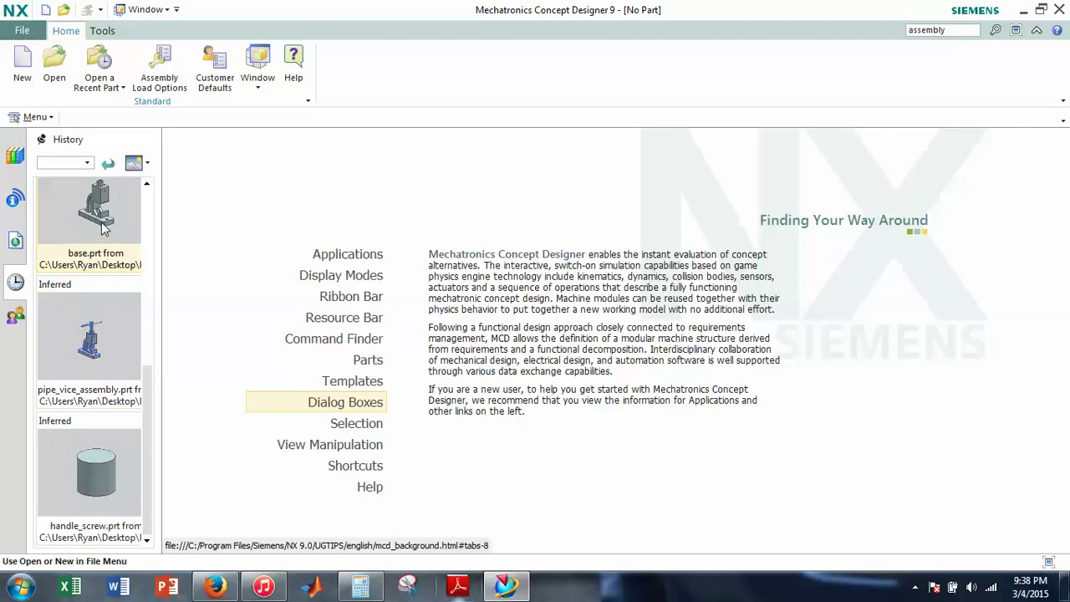
left_click(104, 284)
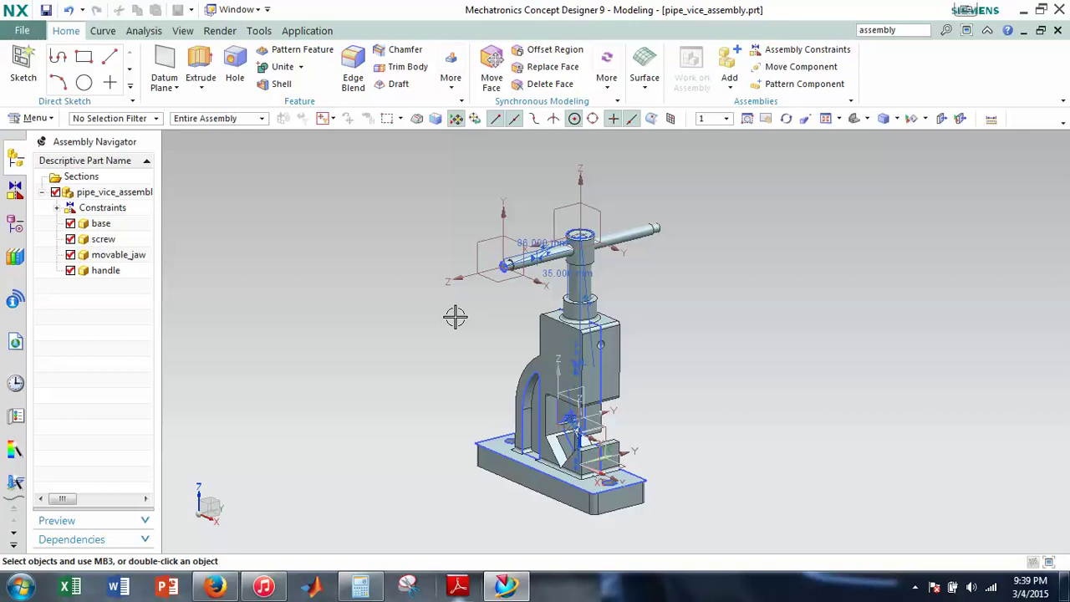
Add handle_screw.prt from the Ch9 Tut1 folder to the assembly, positioned By Constraints with the Entire Part reference set.
scroll(490, 284, "up", 4)
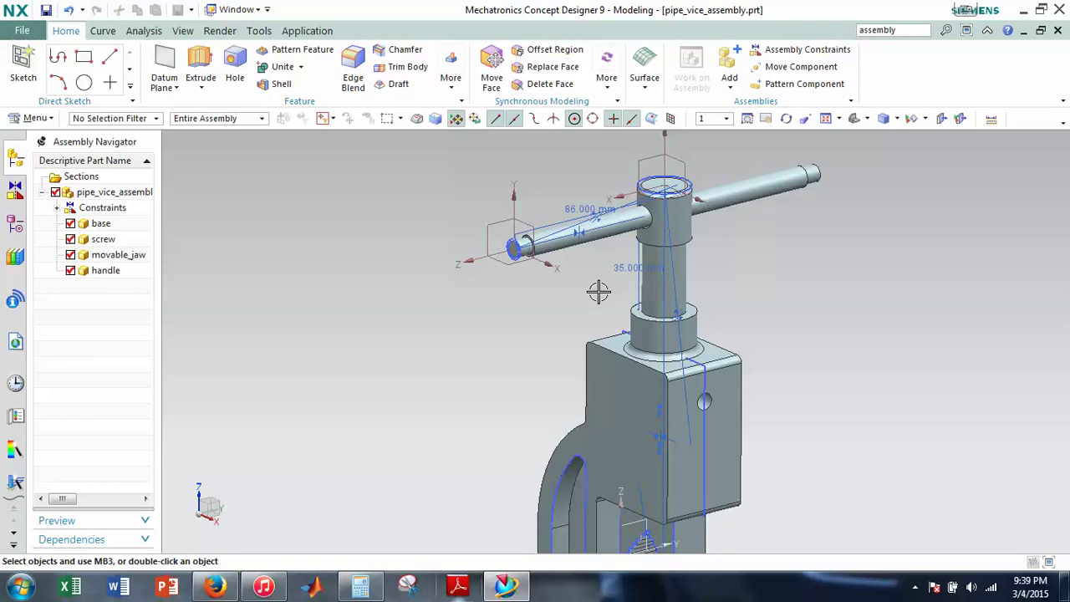
scroll(592, 292, "up", 2)
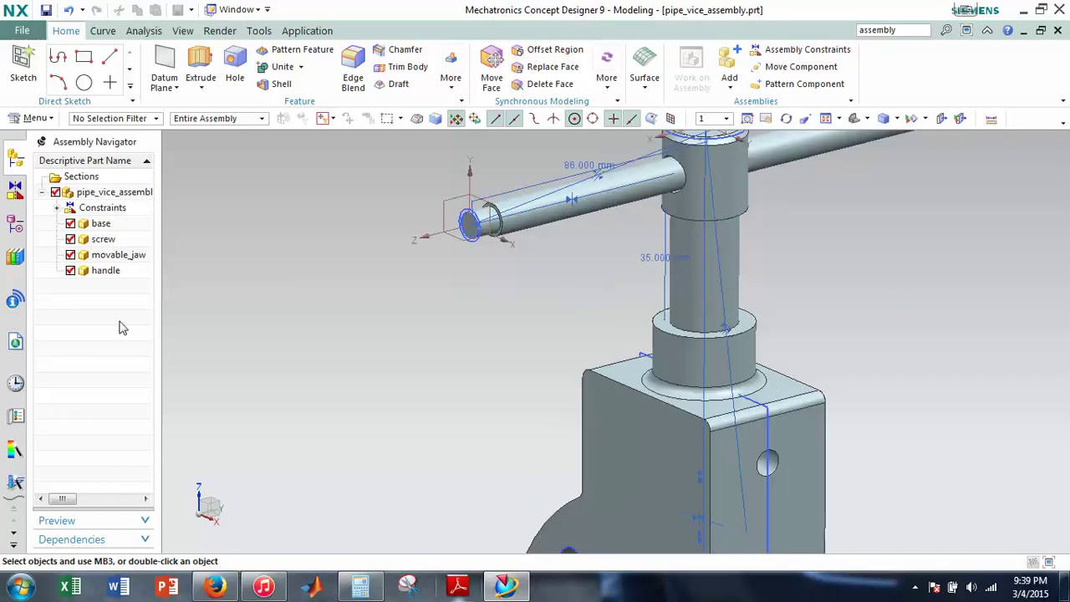
left_click(717, 83)
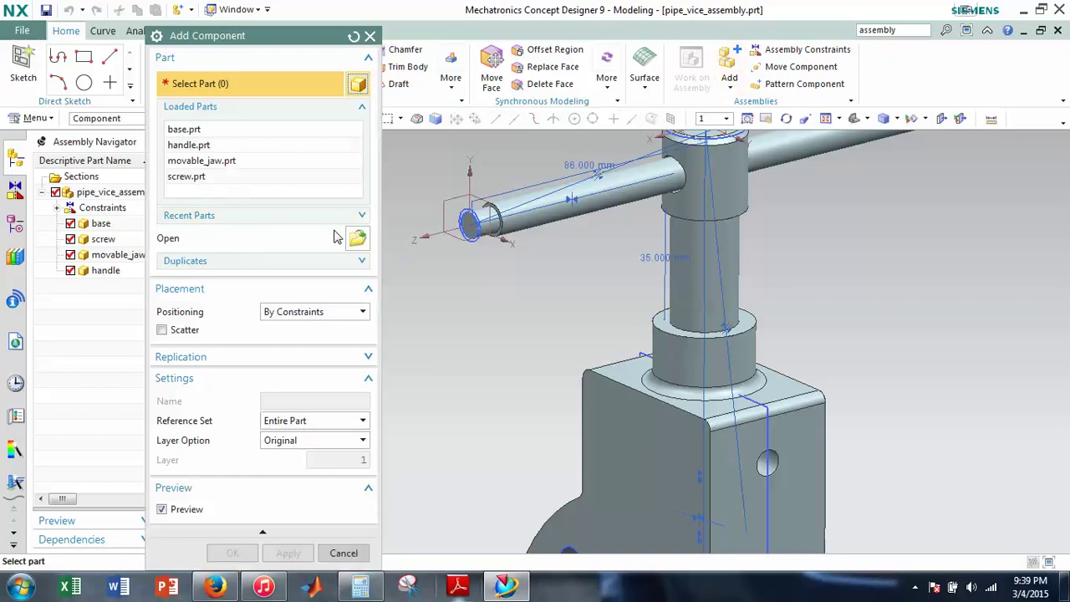
left_click(357, 238)
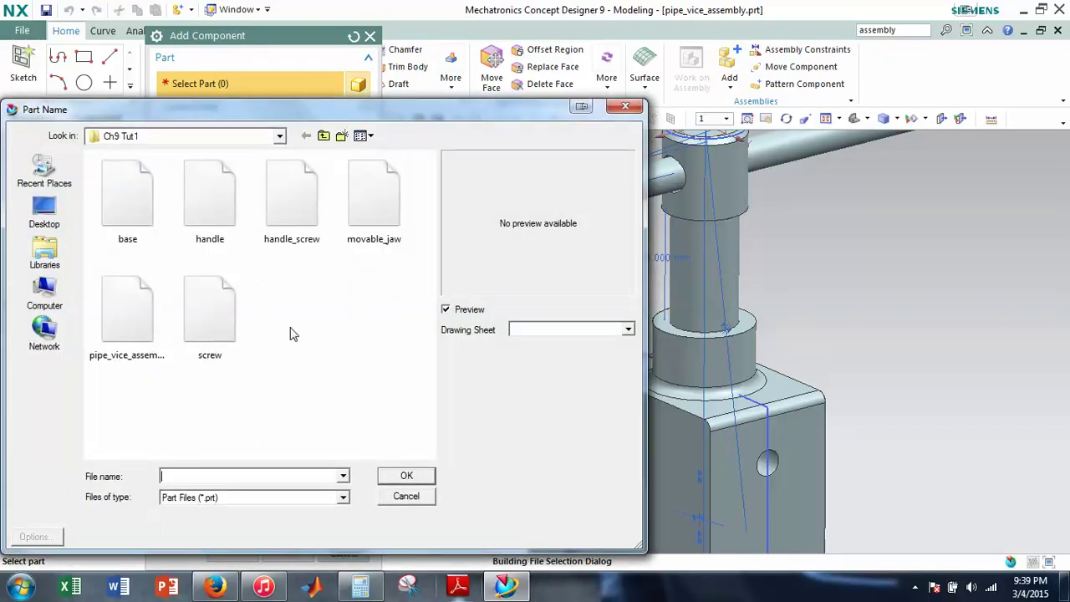
left_click(291, 200)
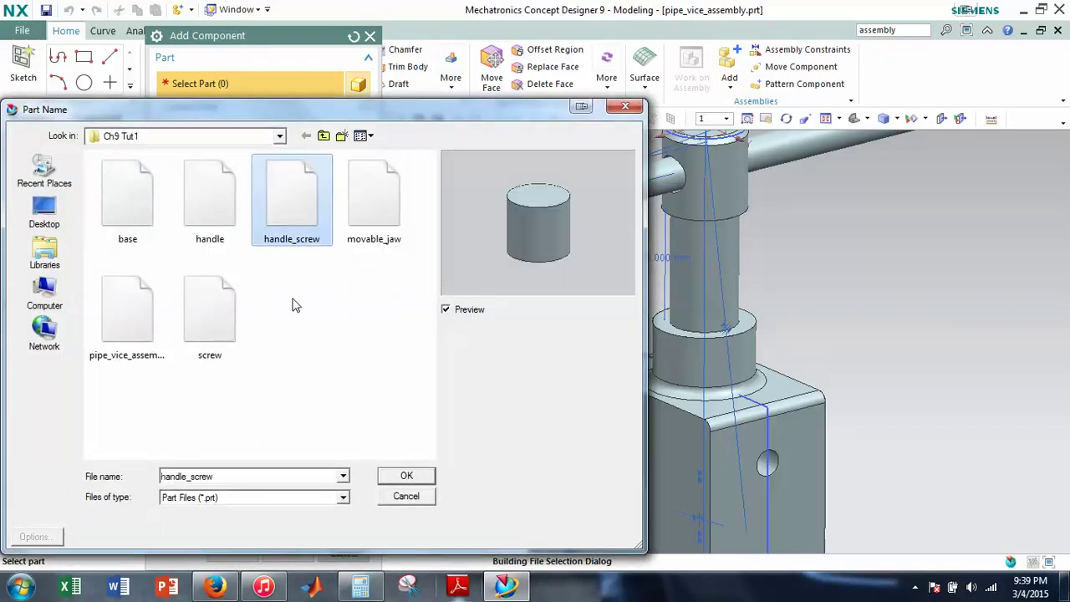
left_click(406, 476)
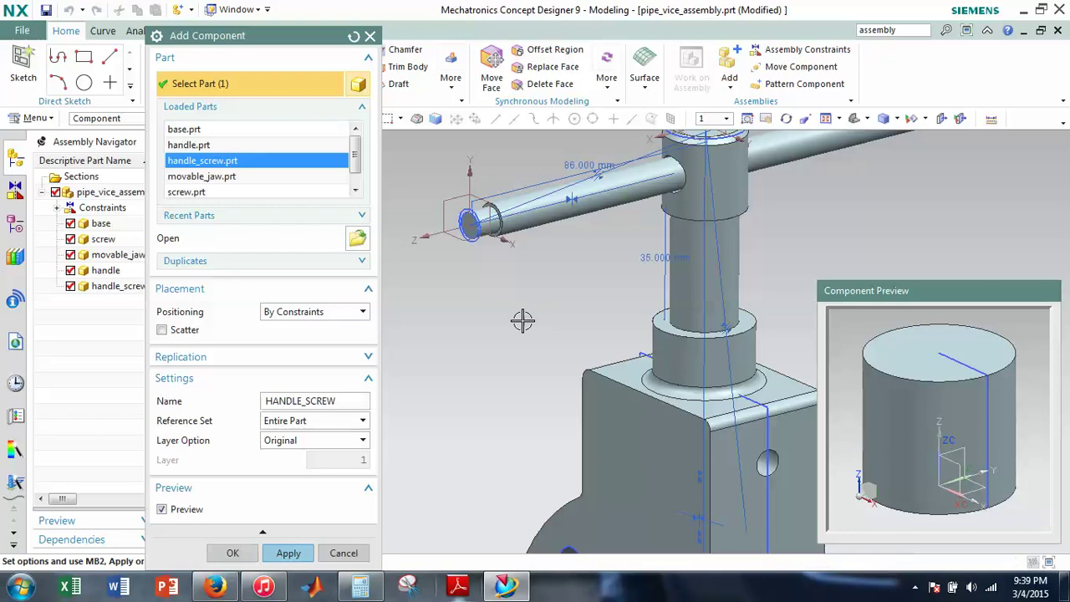
scroll(523, 321, "up", 1)
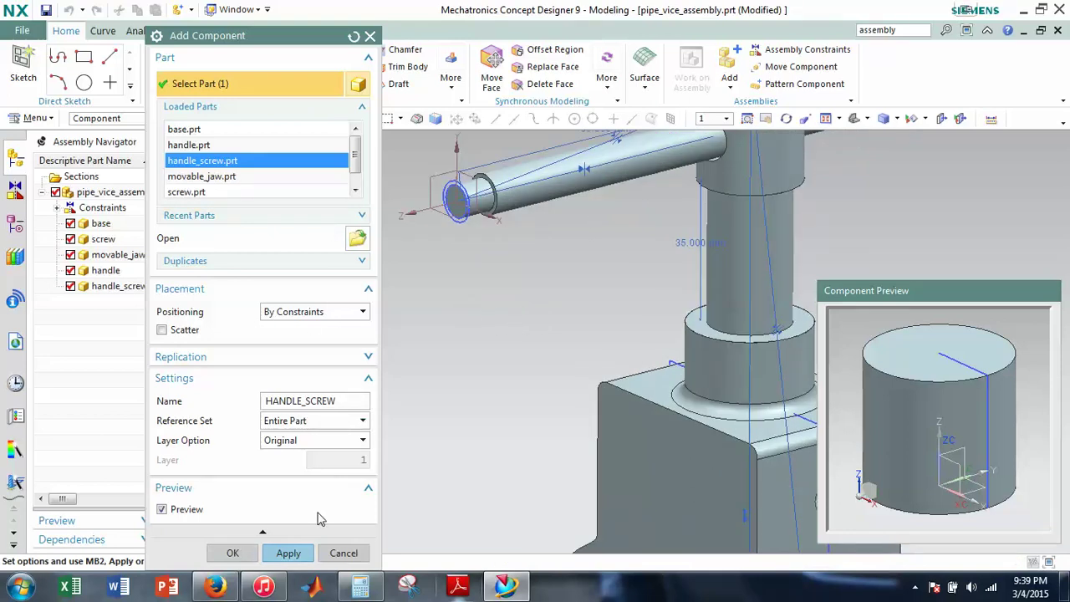
left_click(286, 553)
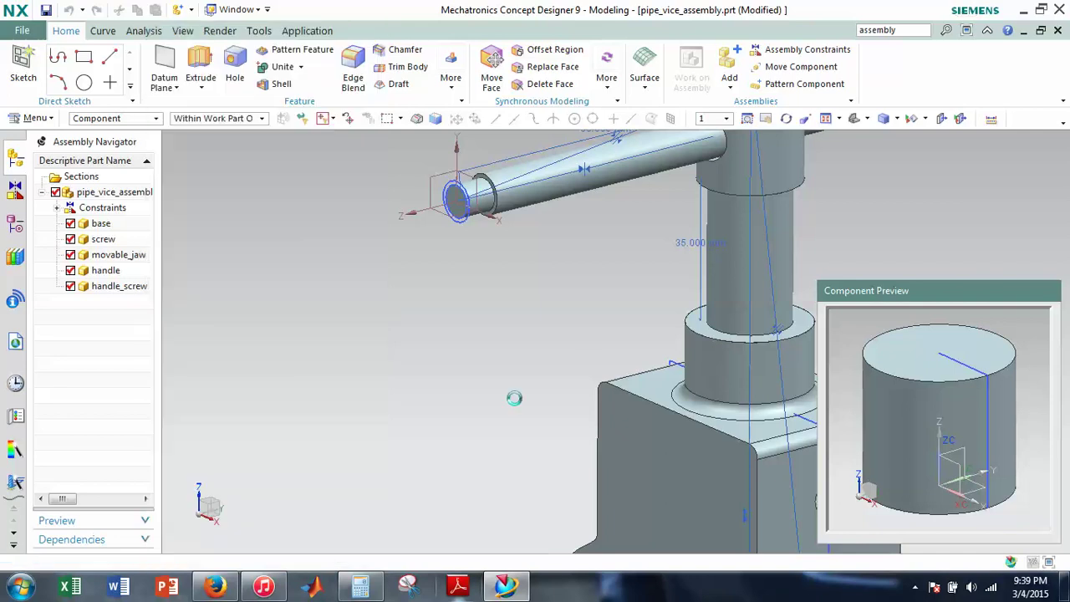
Align the handle screw's bore with the handle's axis using a Touch Align constraint set to Infer Center/Axis, with the component preview window enabled.
left_click(291, 82)
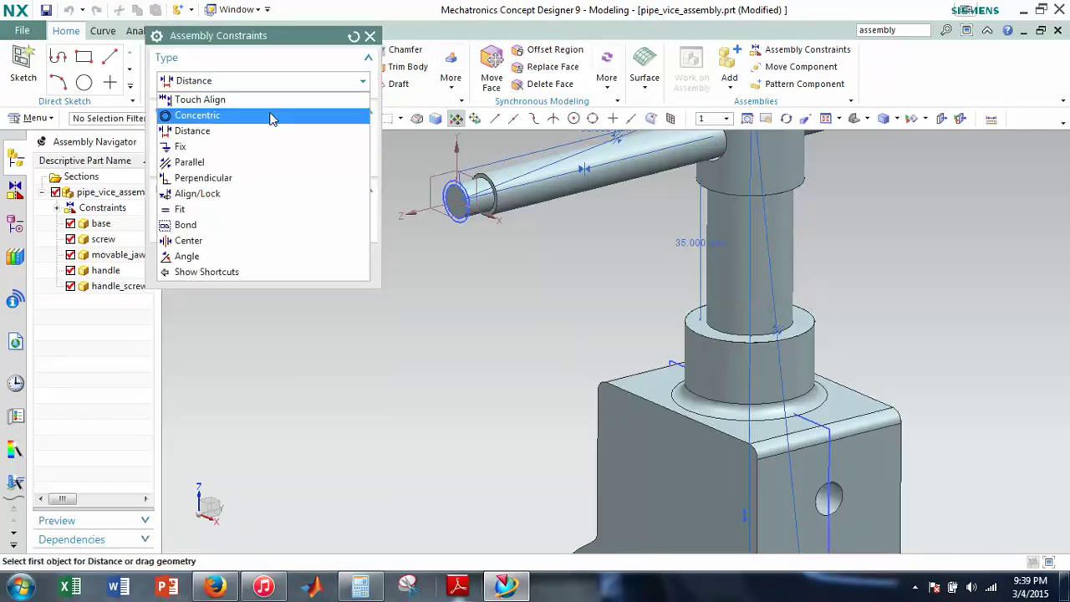
left_click(256, 101)
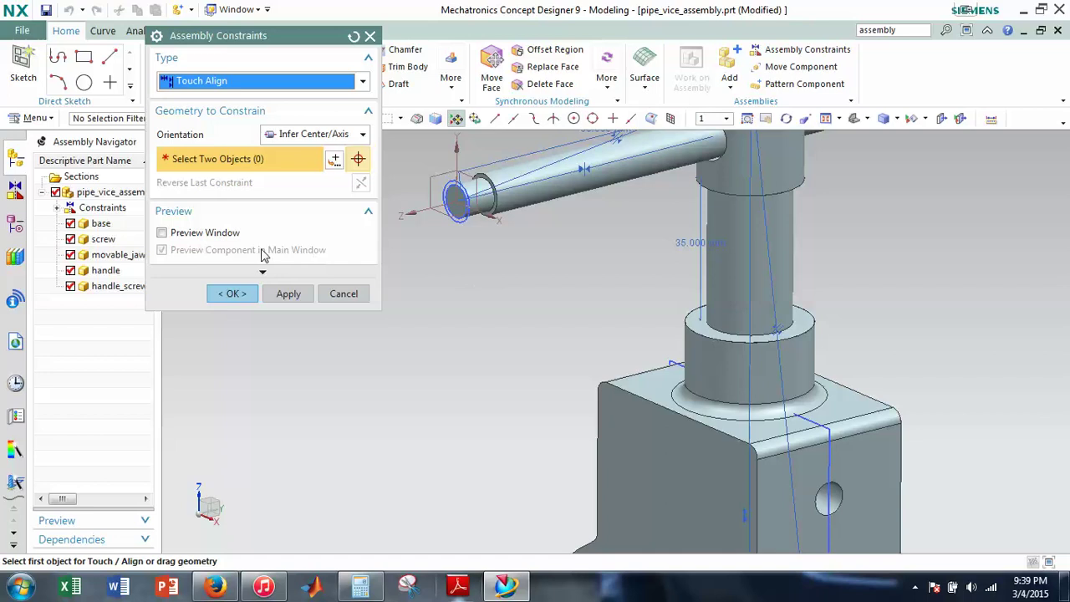
left_click(203, 236)
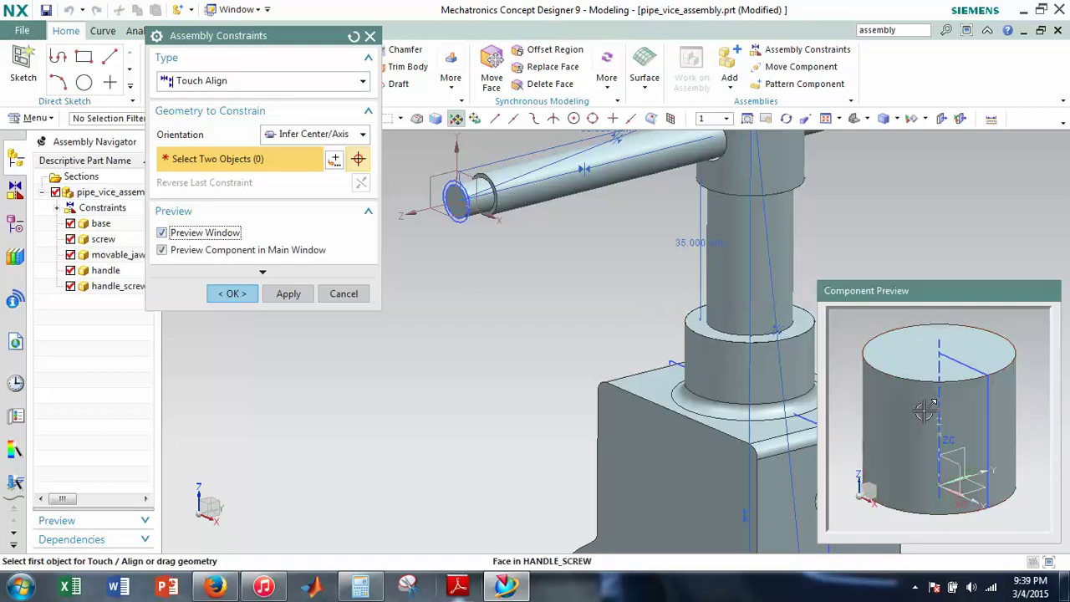
middle_click_drag(928, 396, 926, 374)
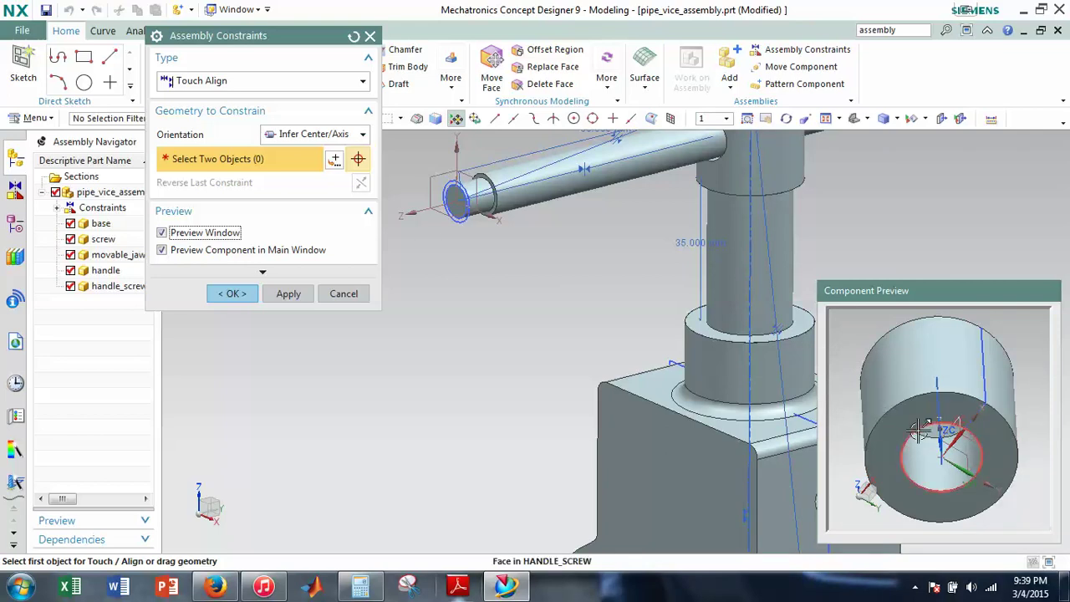
left_click(904, 458)
scroll(459, 192, "up", 2)
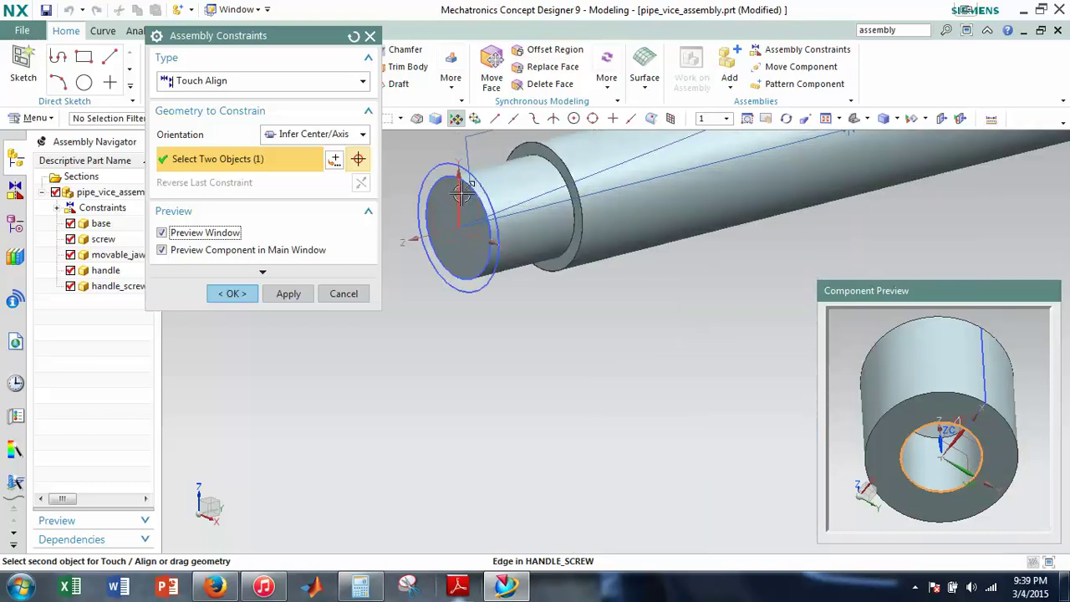
left_click(475, 194)
scroll(528, 272, "down", 4)
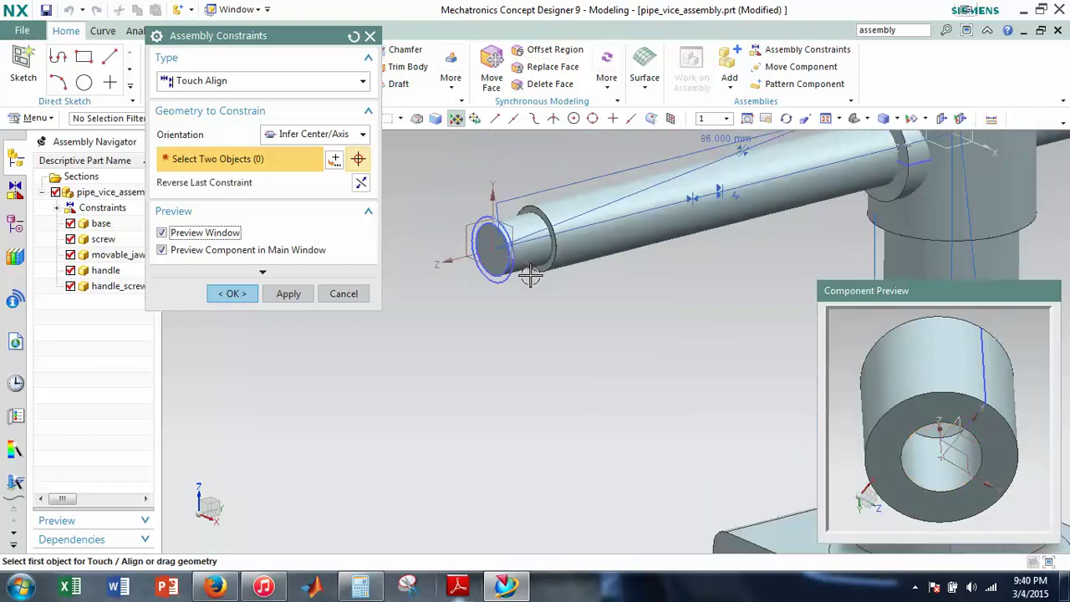
Slide the handle screw along the handle's axis until it sits just beyond the handle's free end.
scroll(664, 267, "down", 2)
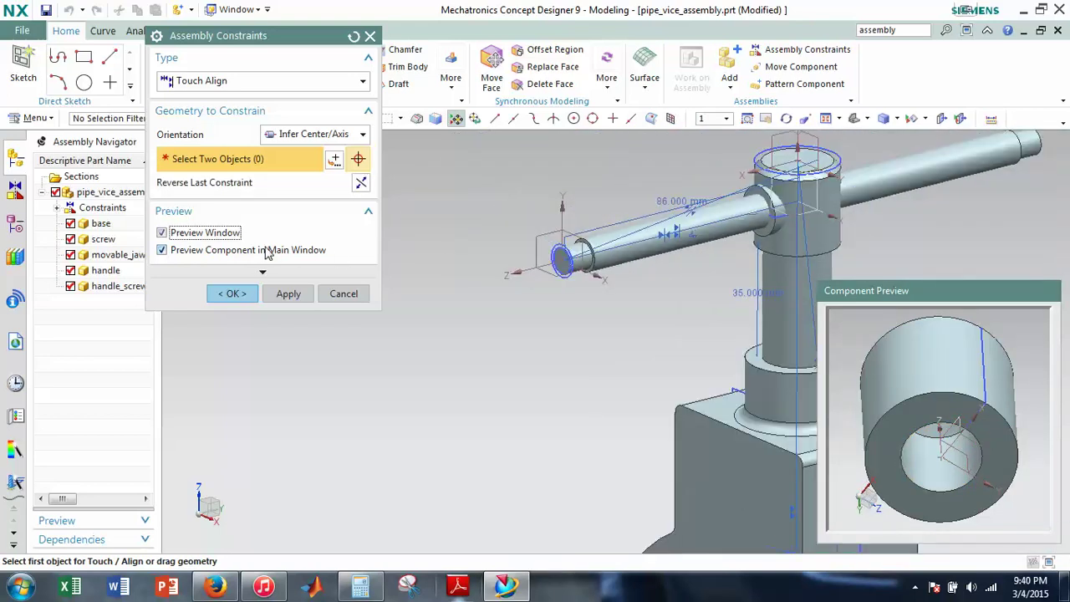
scroll(608, 344, "down", 2)
middle_click_drag(611, 351, 545, 306, "shift")
scroll(638, 226, "up", 2)
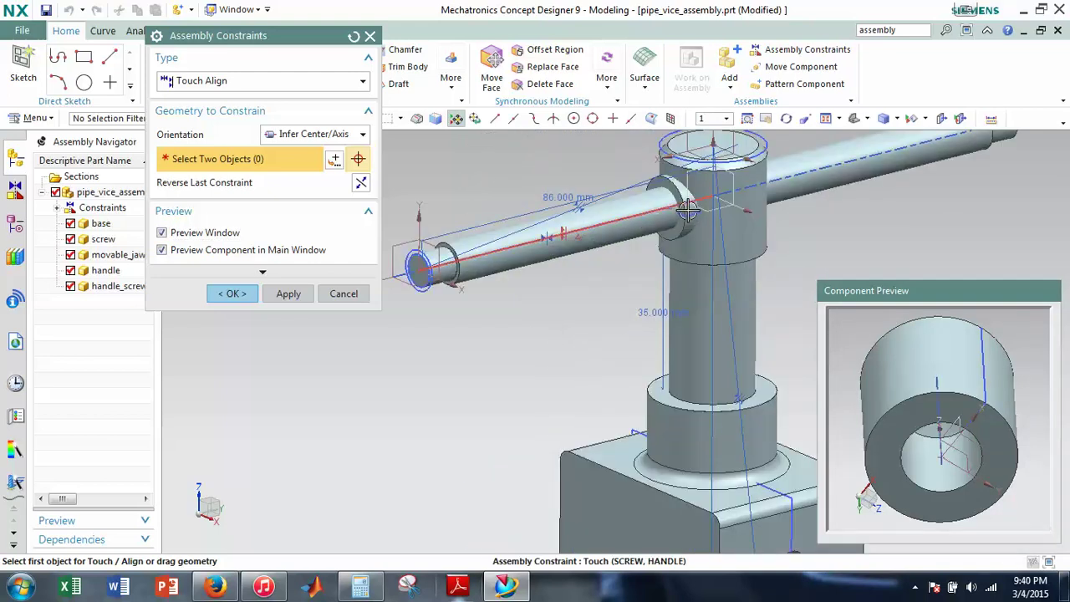
left_click_drag(675, 188, 204, 297)
middle_click_drag(491, 348, 744, 336, "shift")
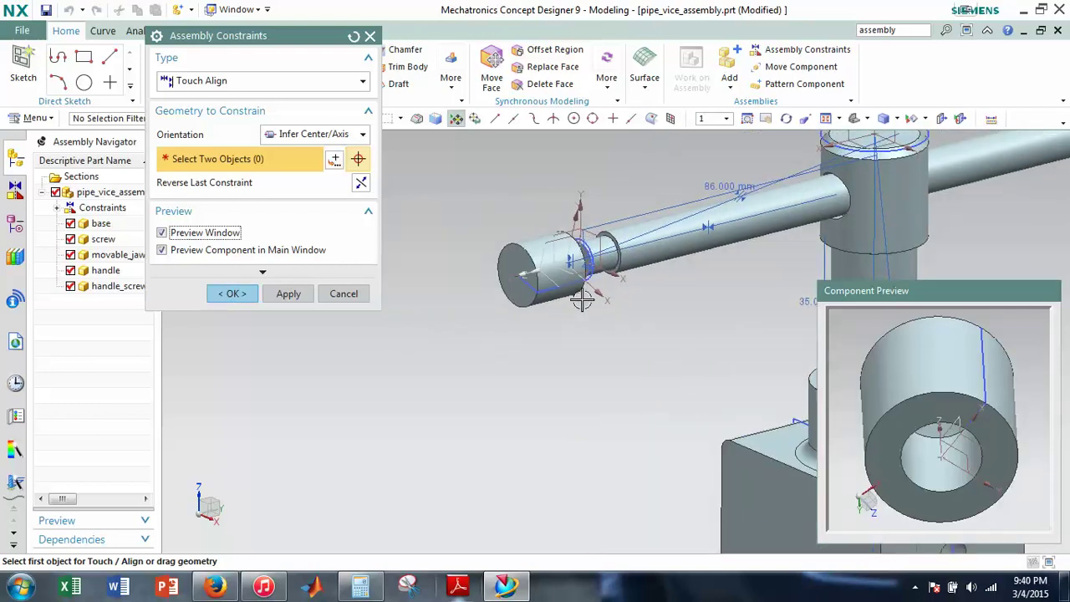
left_click_drag(533, 293, 554, 241)
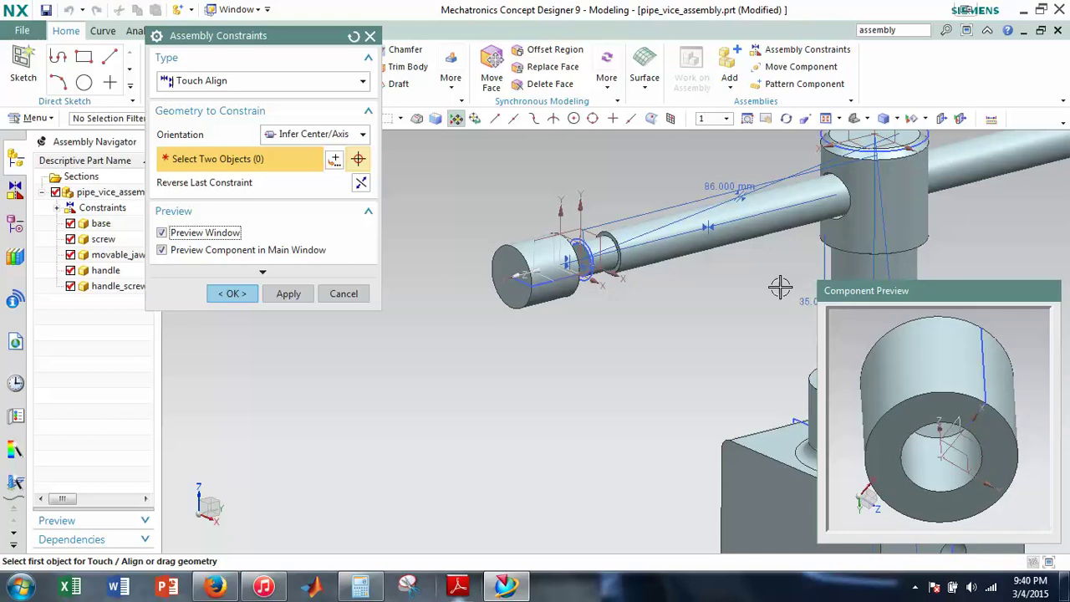
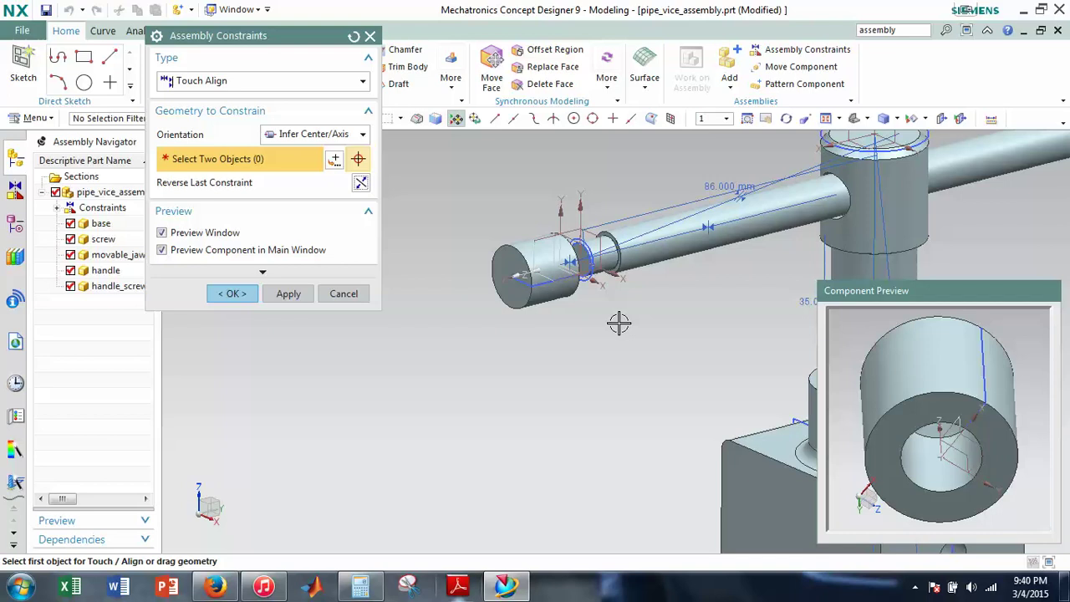
Mate the handle's shoulder face with the handle screw's bored end face using a Prefer Touch constraint.
left_click(313, 134)
left_click(316, 150)
scroll(615, 238, "up", 3)
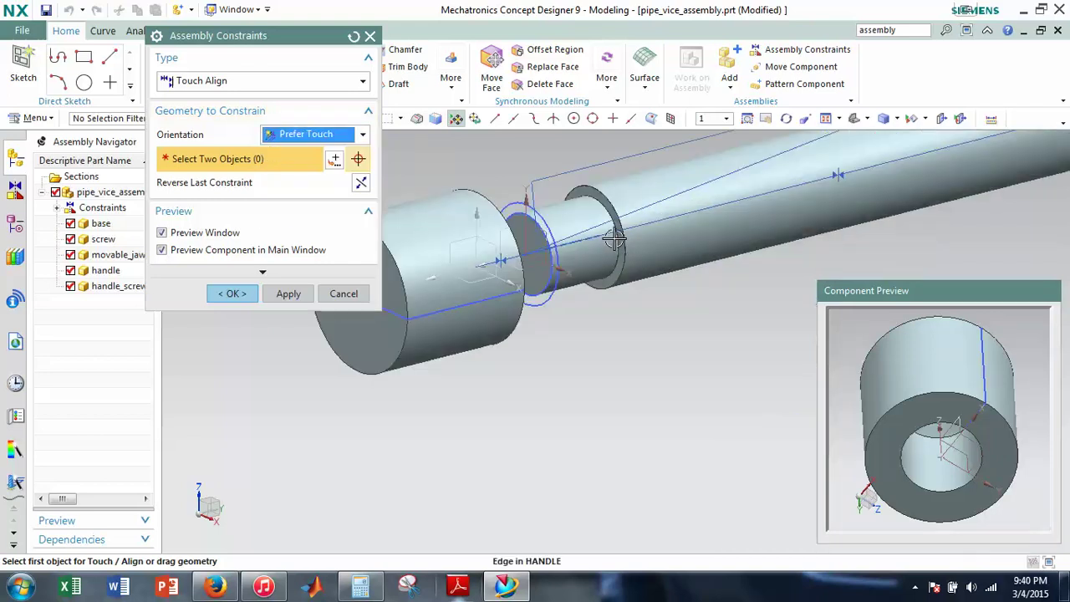
left_click(609, 250)
middle_click_drag(616, 305, 477, 351)
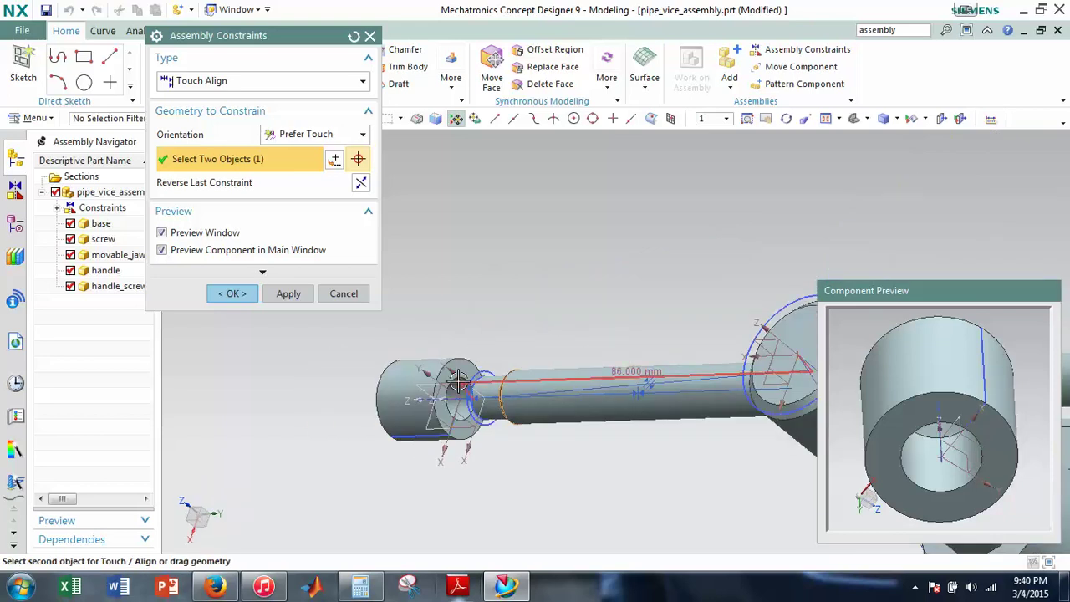
left_click(466, 378)
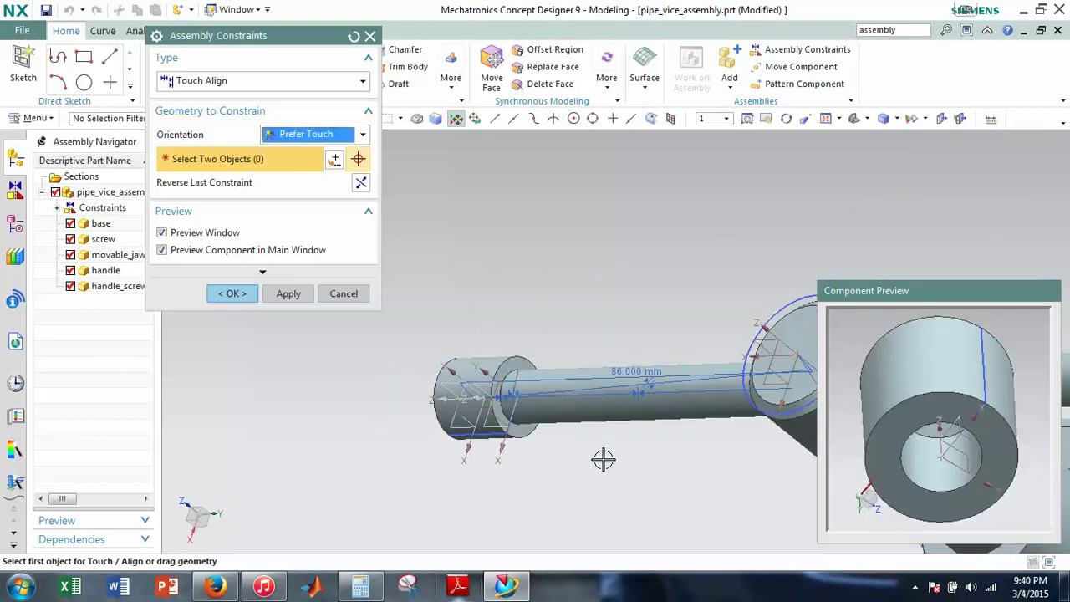
Add a Parallel constraint between the handle screw's XZ plane and the handle's datum plane.
middle_click_drag(606, 447, 710, 402)
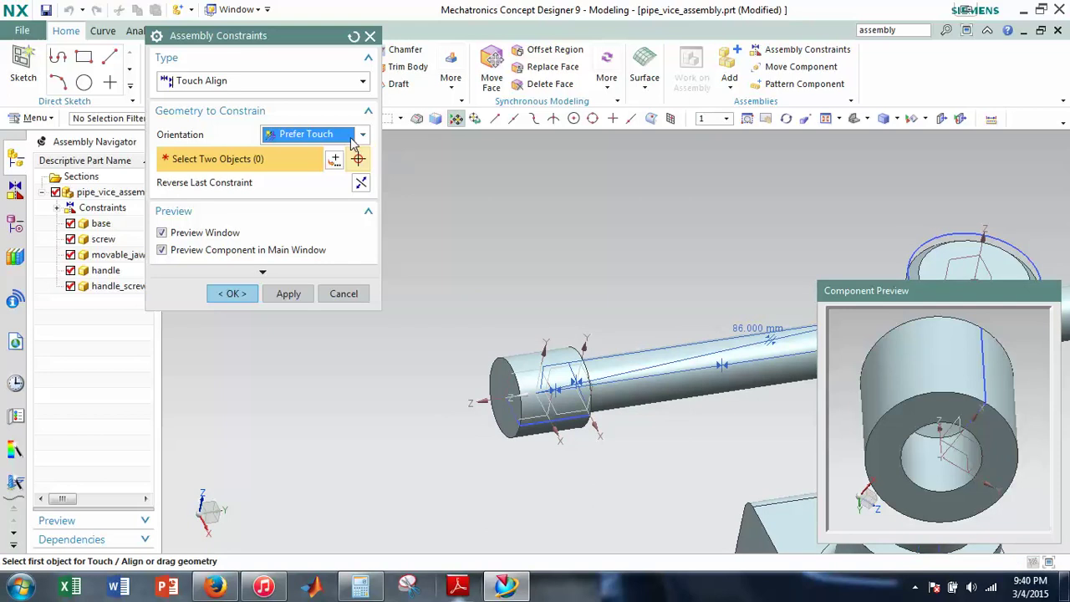
left_click(331, 84)
left_click(240, 166)
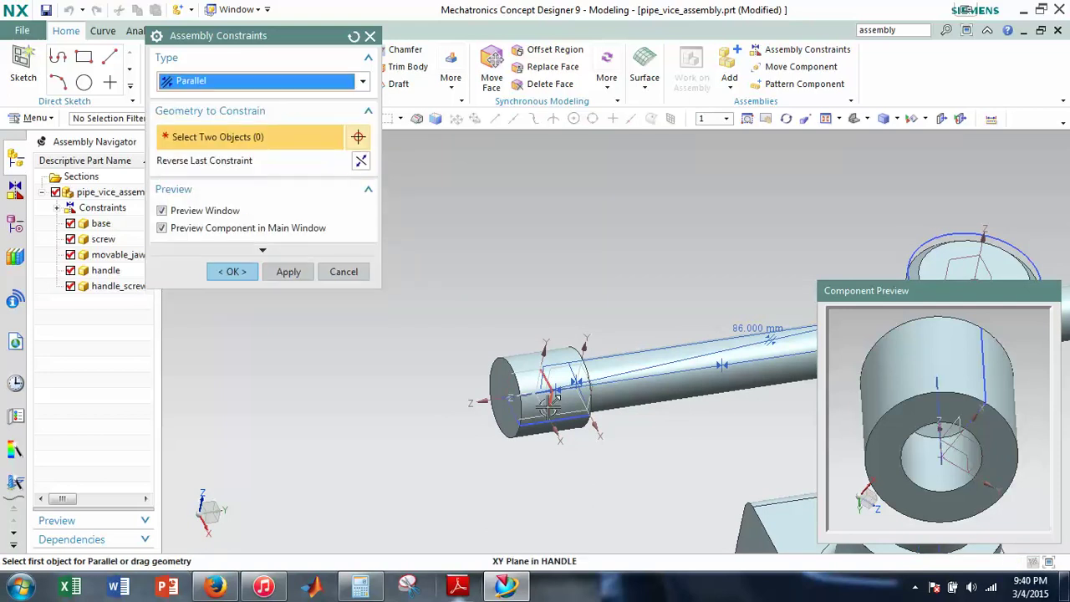
left_click(551, 414)
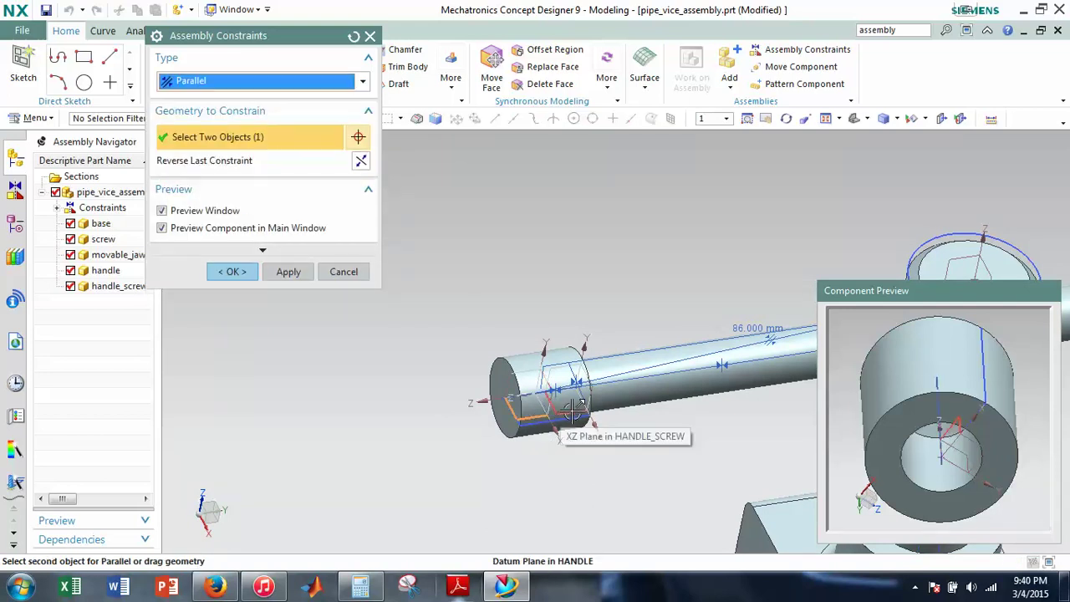
left_click(572, 420)
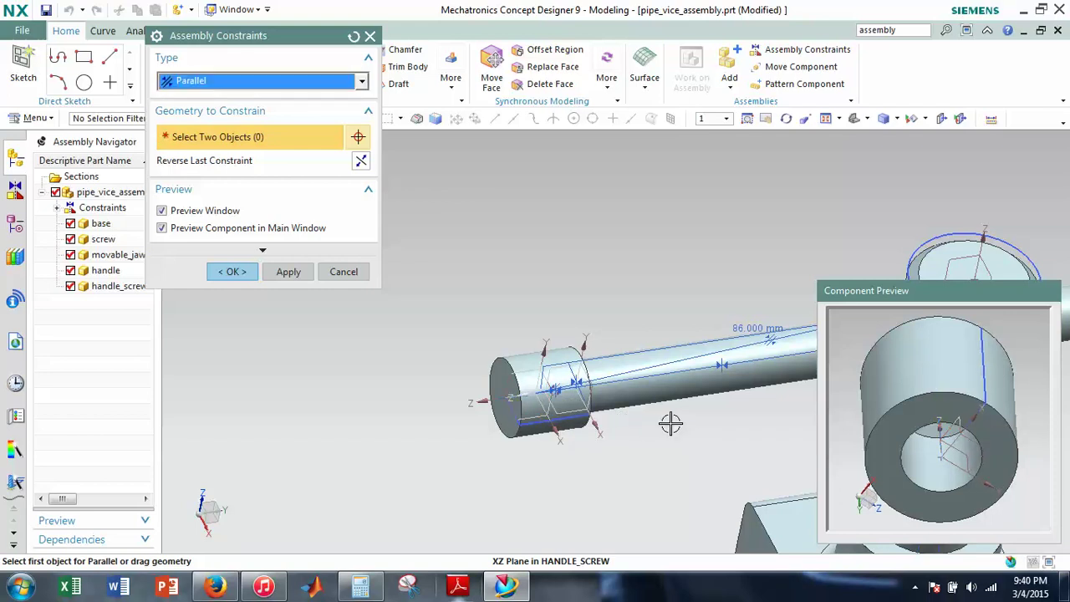
middle_click_drag(617, 430, 491, 429, "shift")
middle_click_drag(698, 418, 604, 452, "shift")
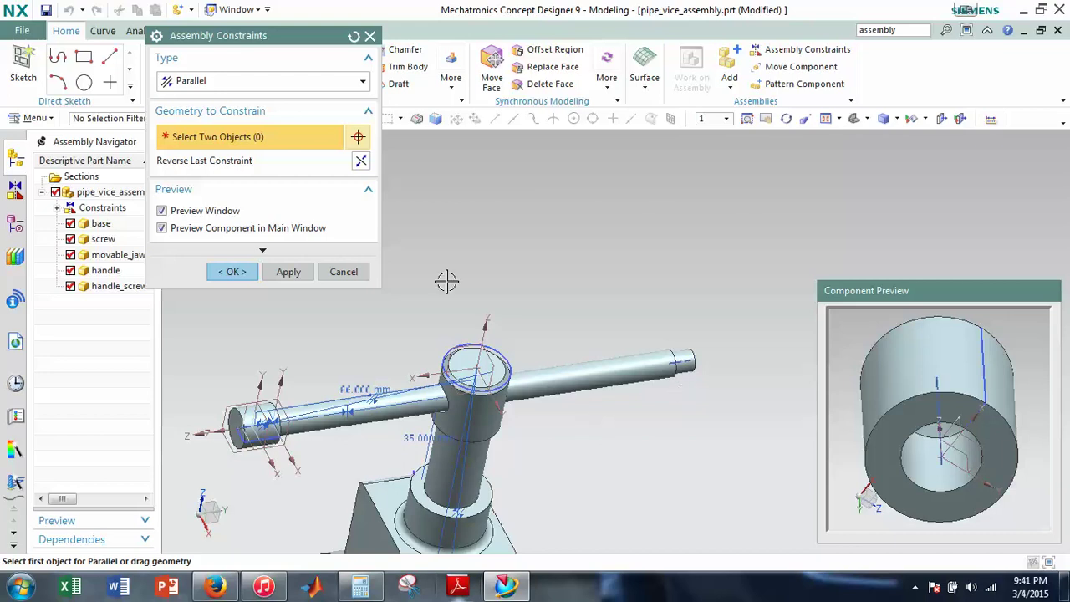
Accept the constraints placed on the first handle screw.
left_click(254, 276)
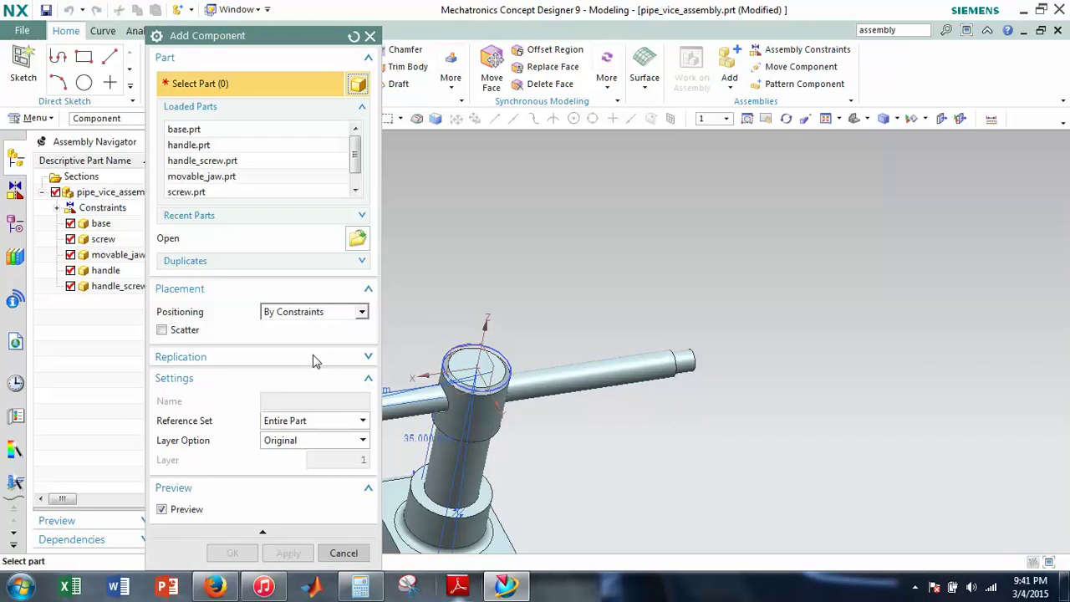
left_click(190, 161)
left_click(233, 552)
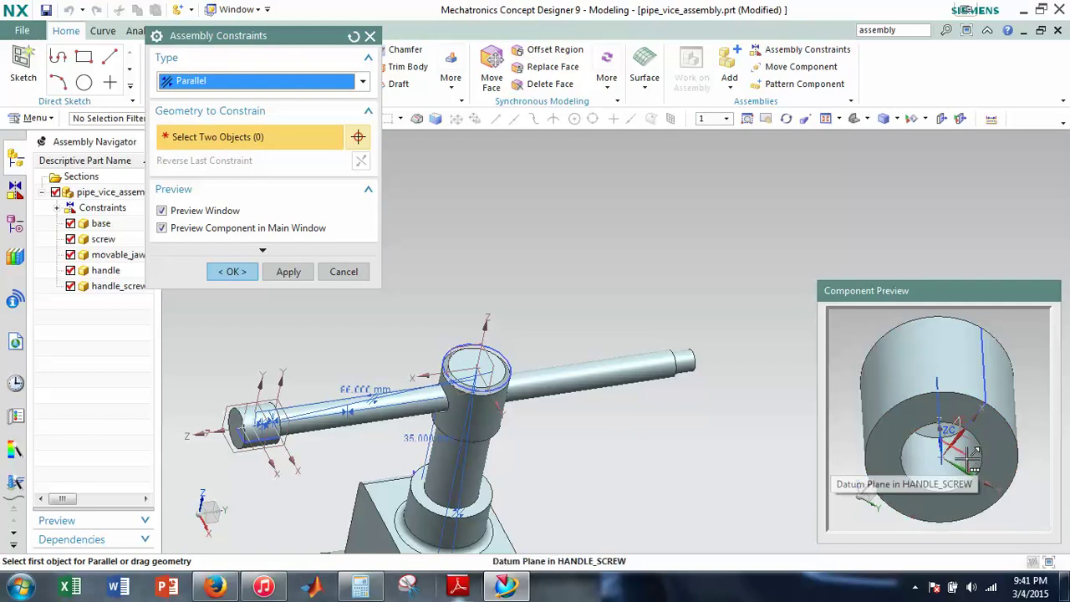
left_click(263, 81)
left_click(200, 99)
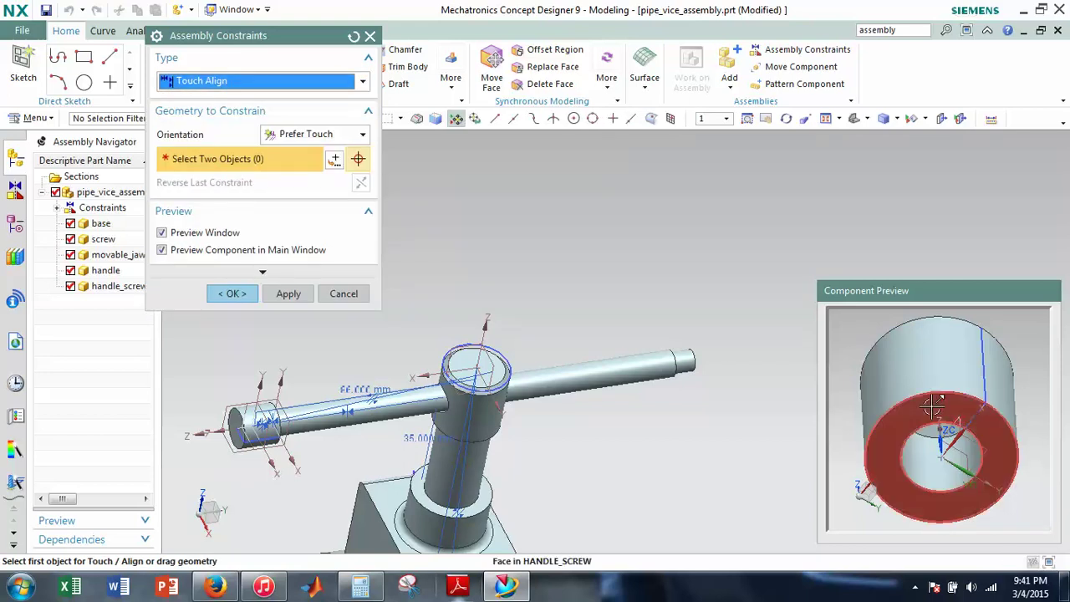
left_click(308, 134)
left_click(314, 201)
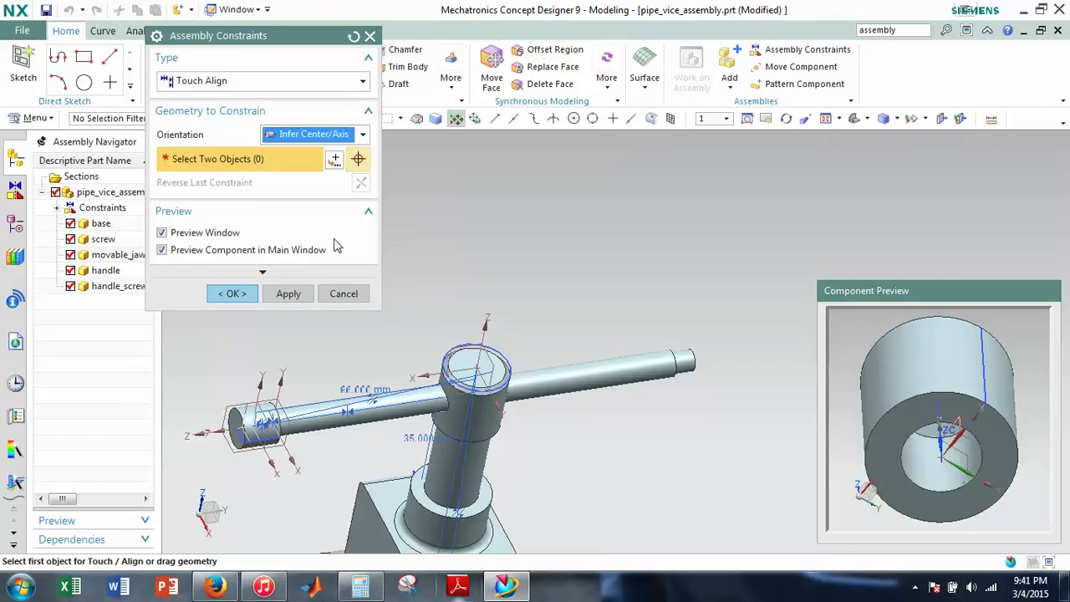
middle_click_drag(590, 442, 566, 409, "shift")
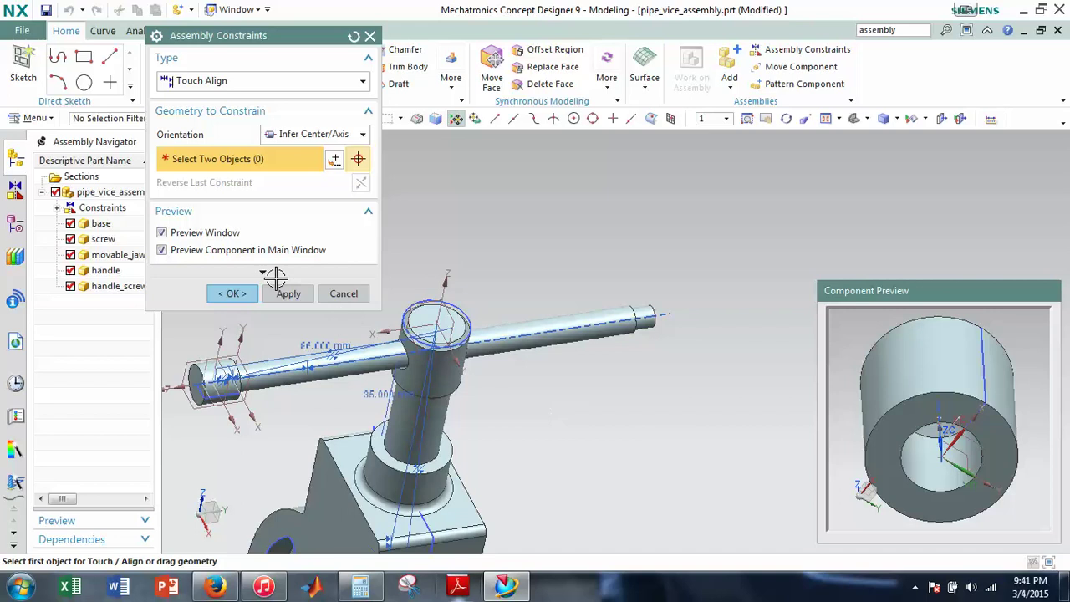
left_click(260, 254)
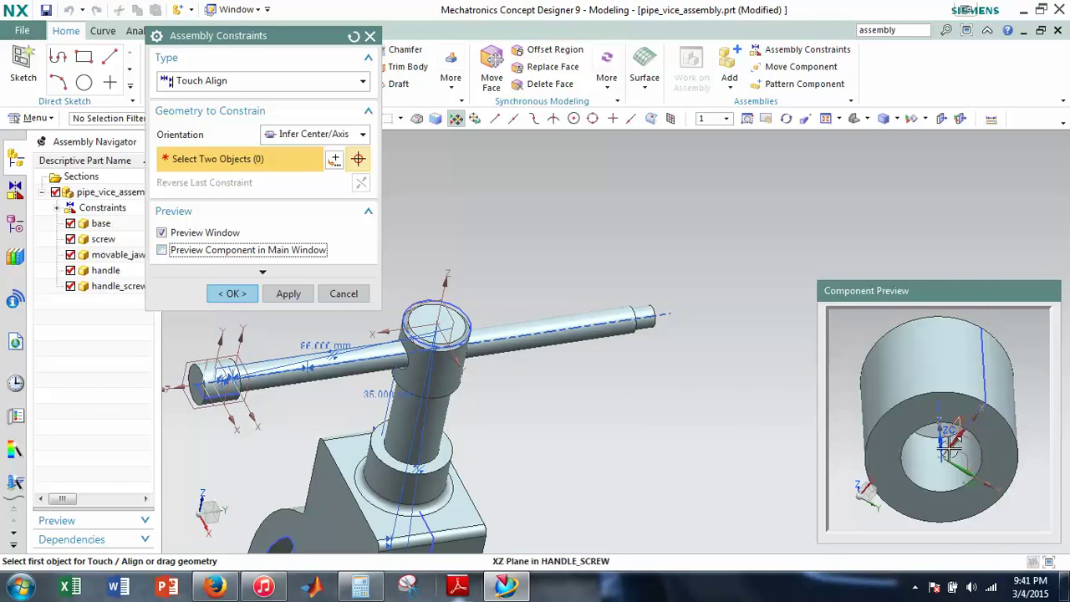
scroll(953, 435, "up", 3)
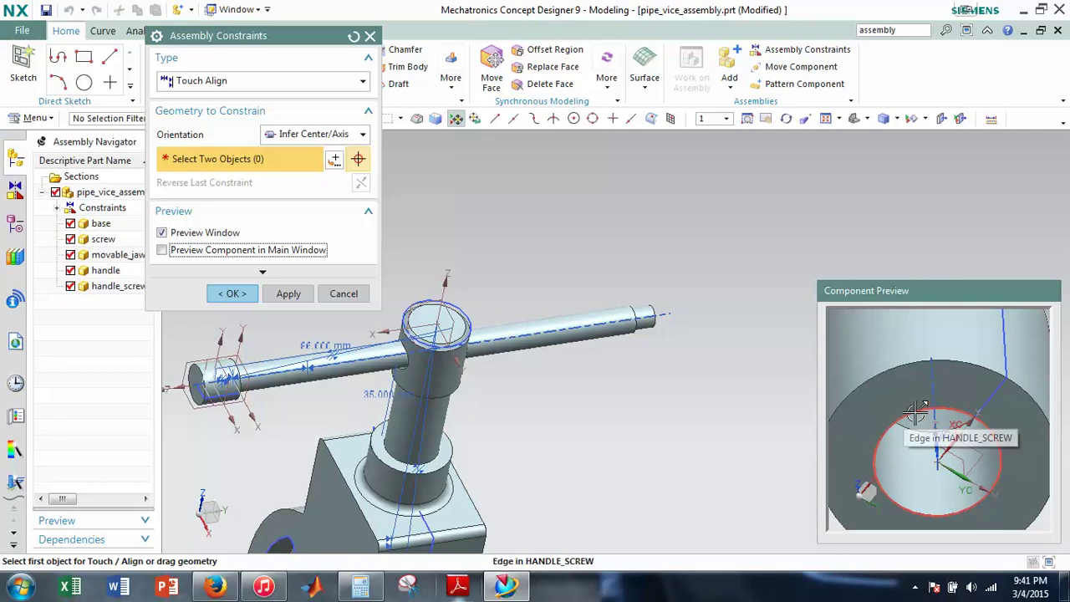
left_click(926, 410)
scroll(652, 315, "up", 4)
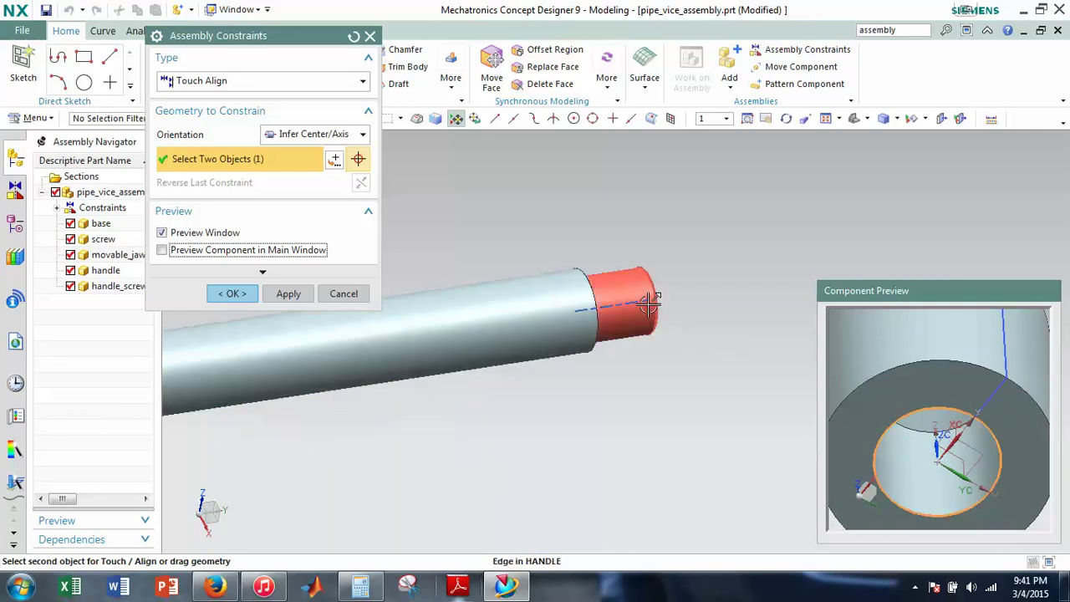
left_click(655, 284)
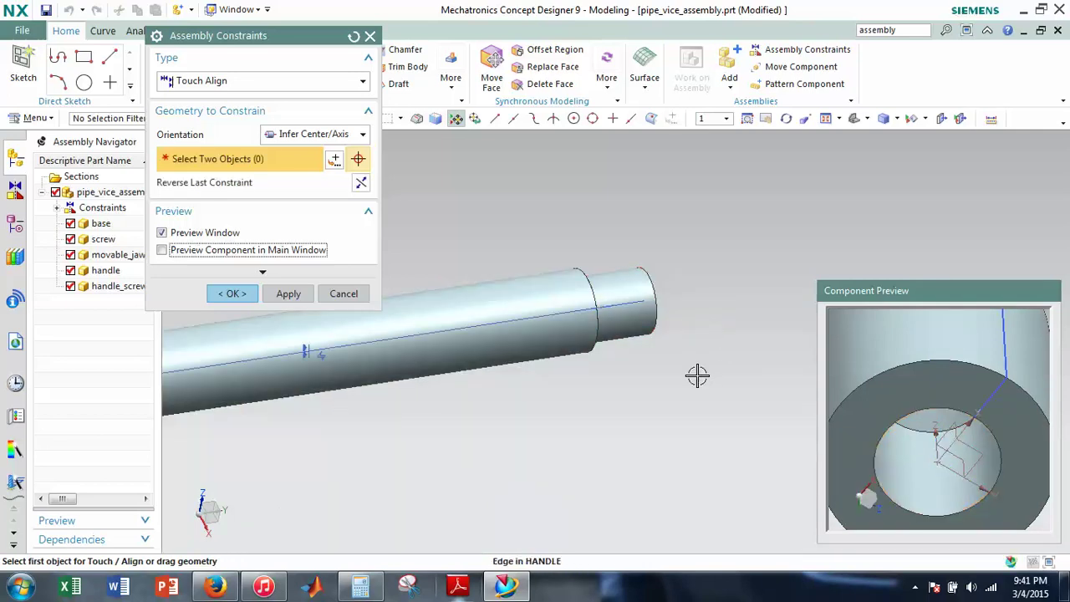
scroll(448, 441, "down", 1)
middle_click_drag(459, 454, 533, 399, "shift")
scroll(551, 393, "up", 4)
scroll(540, 436, "down", 2)
scroll(542, 432, "down", 1)
middle_click_drag(584, 440, 596, 411)
left_click(239, 80)
left_click(224, 102)
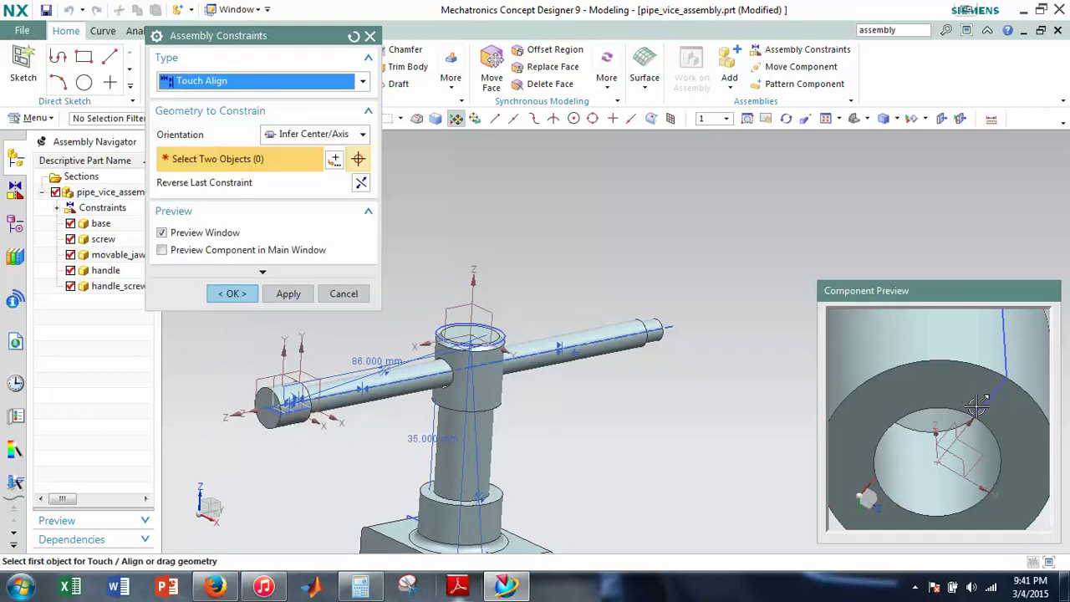
left_click(926, 371)
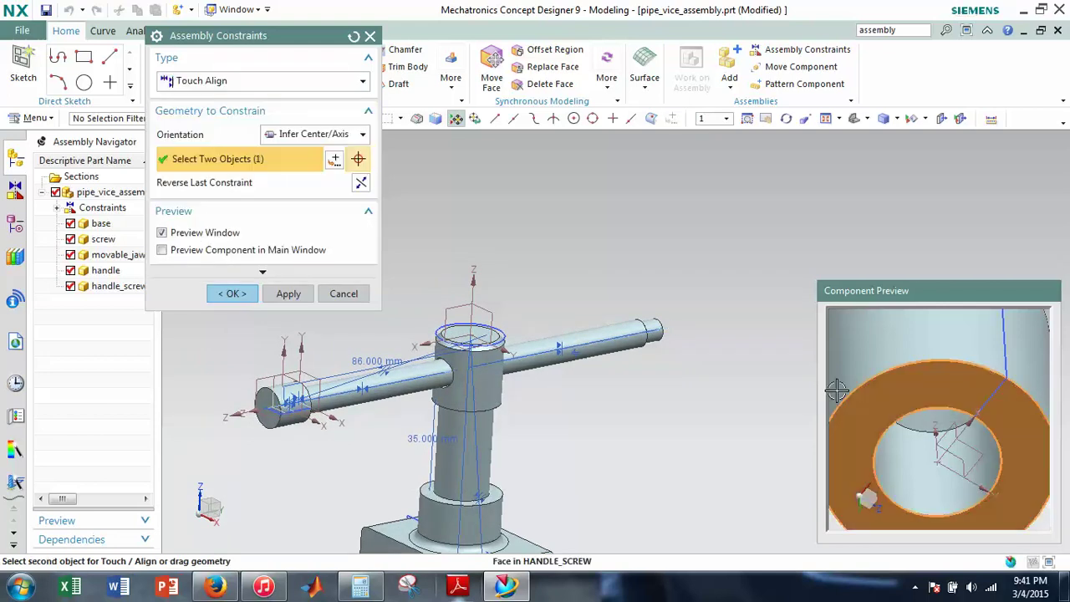
left_click(311, 135)
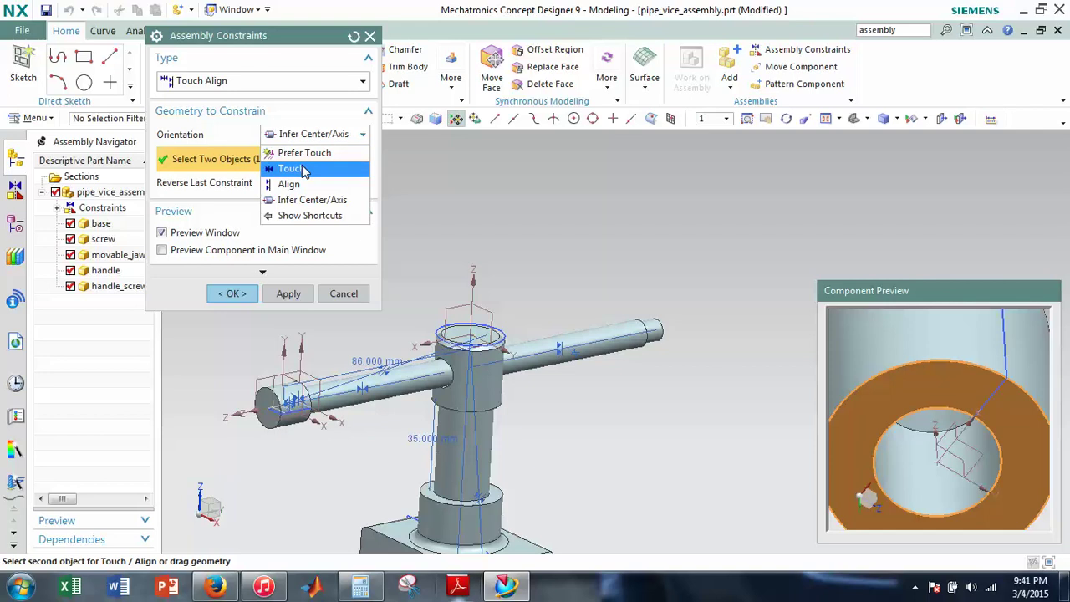
left_click(337, 171)
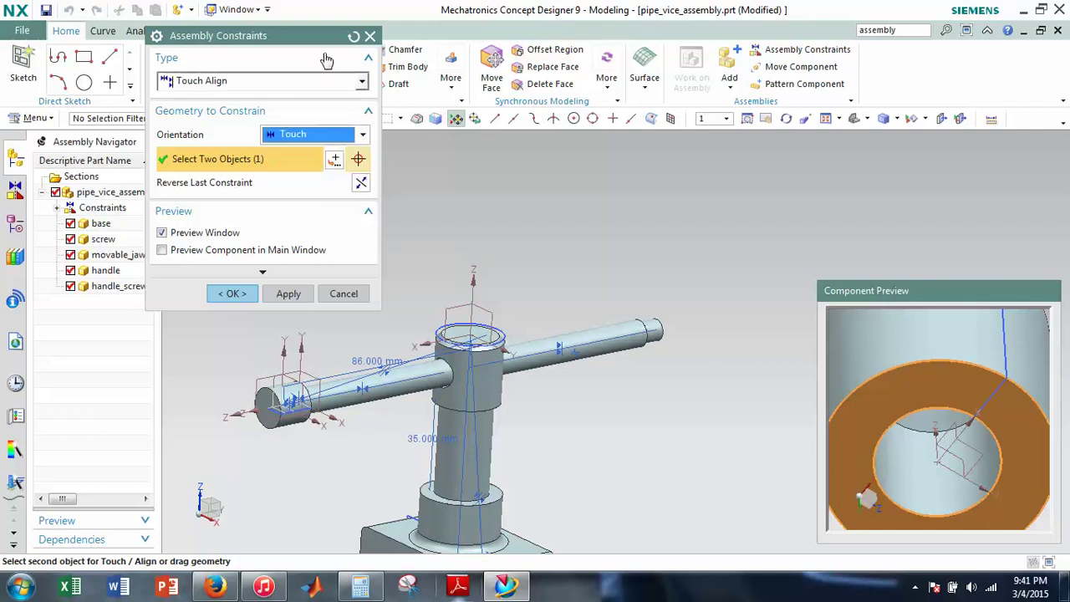
left_click(368, 36)
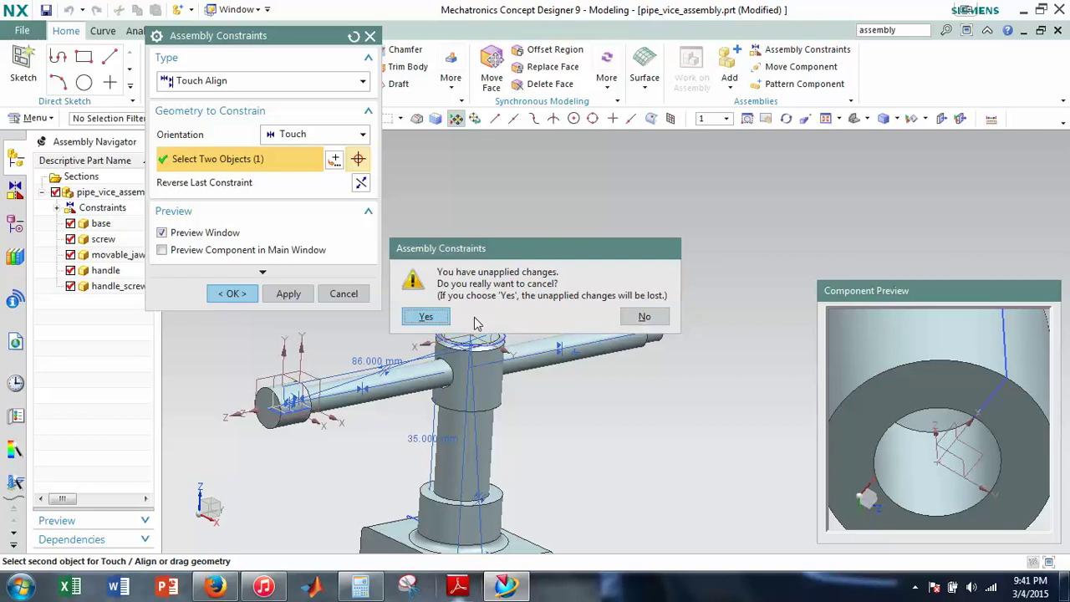
left_click(426, 317)
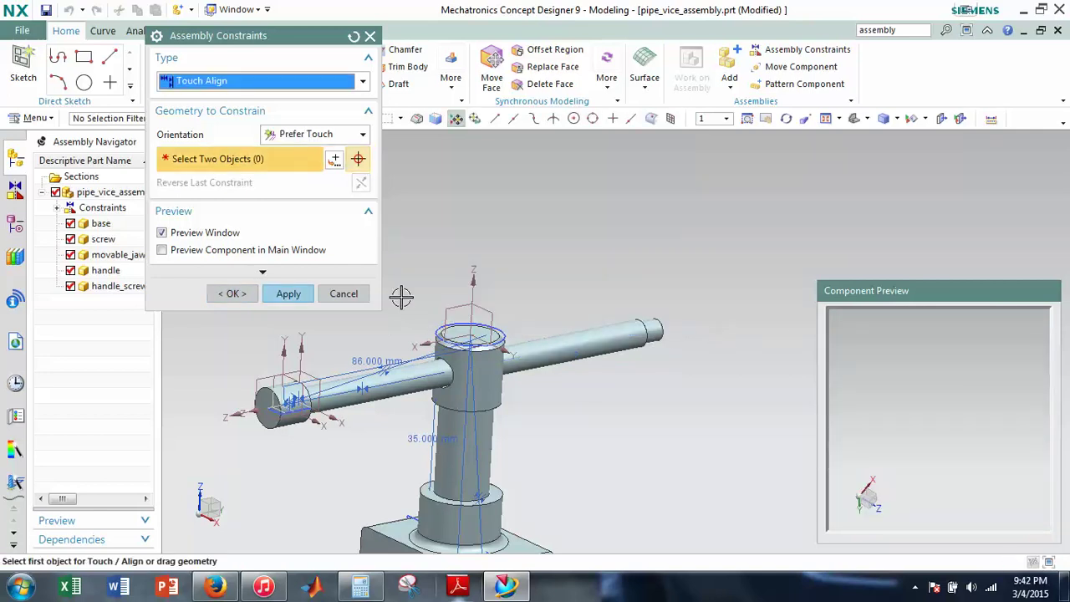
left_click(256, 251)
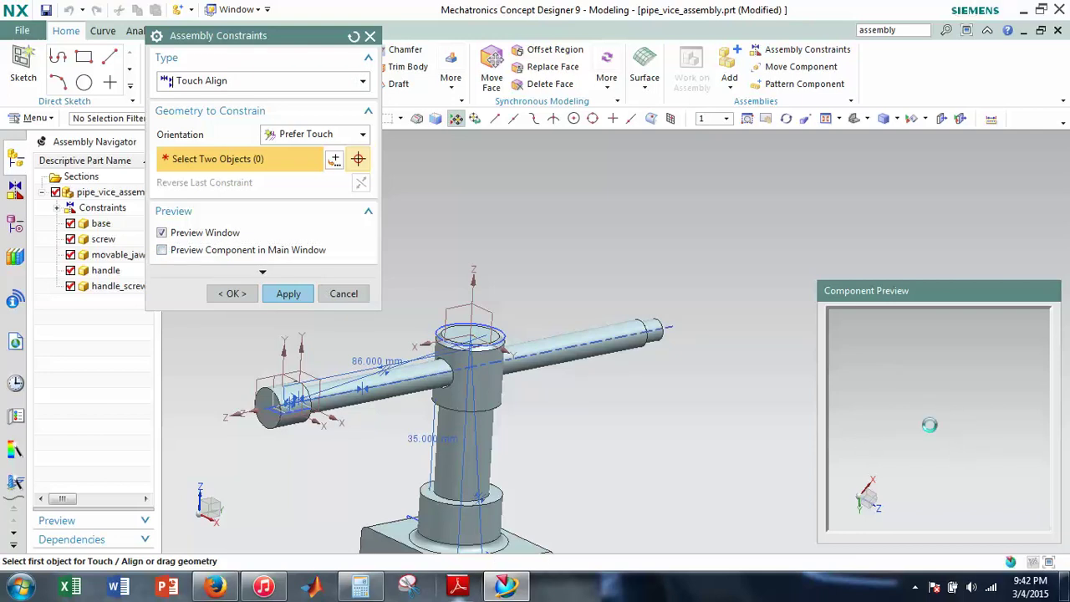
left_click(342, 294)
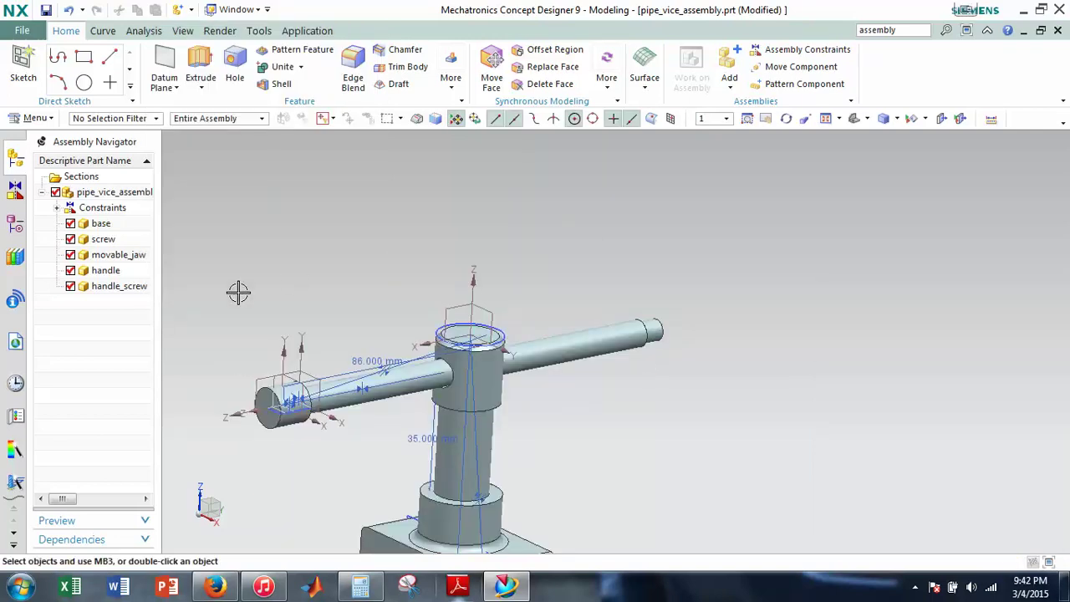
Add a second handle_screw.prt component with By Constraints positioning and begin constraining it.
left_click(729, 76)
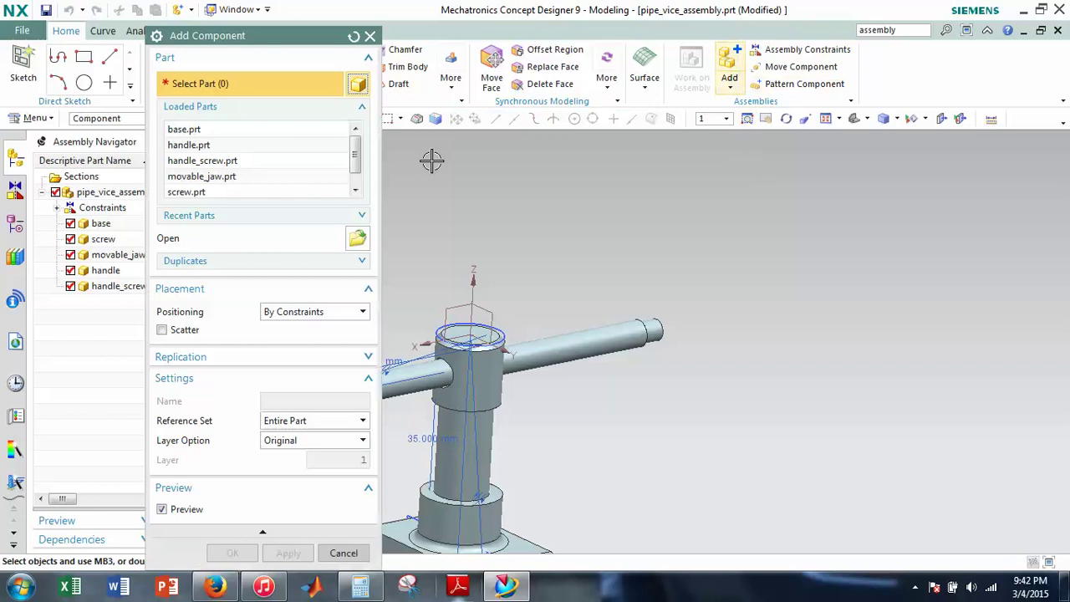
left_click(201, 160)
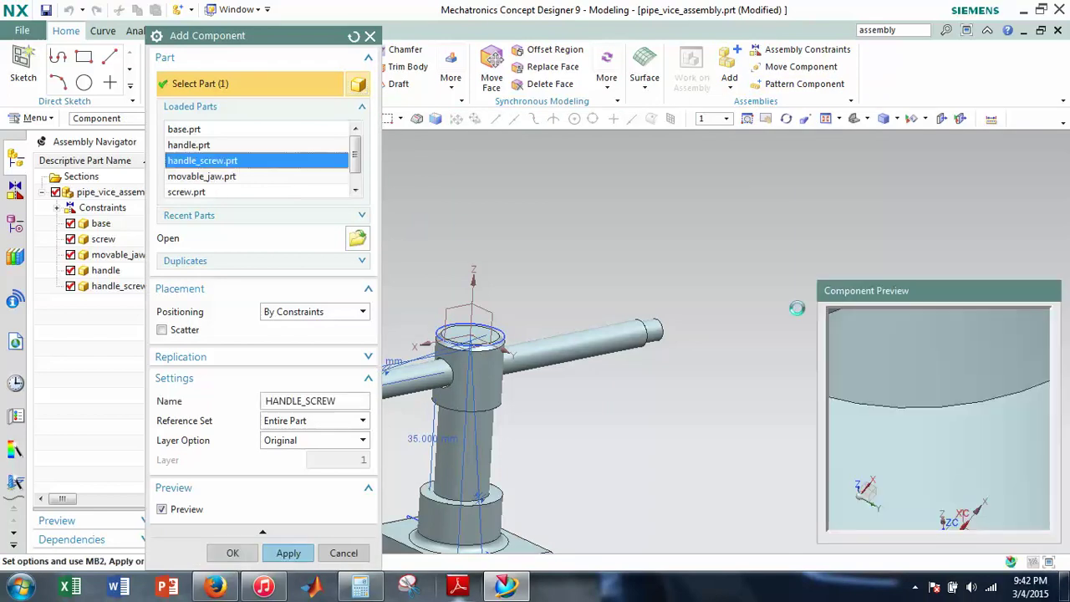
scroll(941, 406, "down", 4)
middle_click_drag(969, 433, 989, 428, "shift")
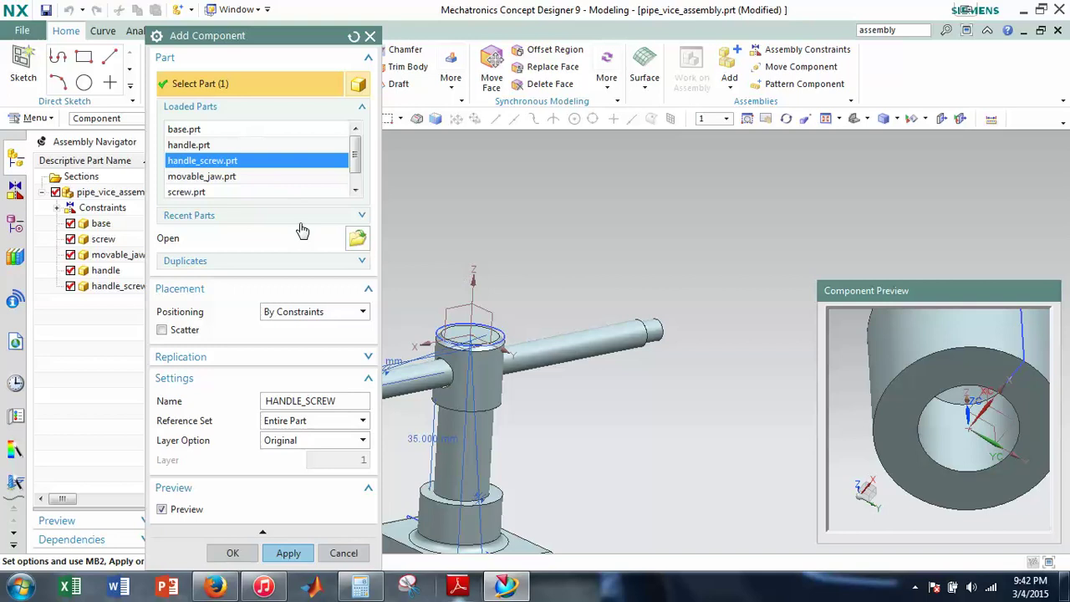
middle_click(547, 423)
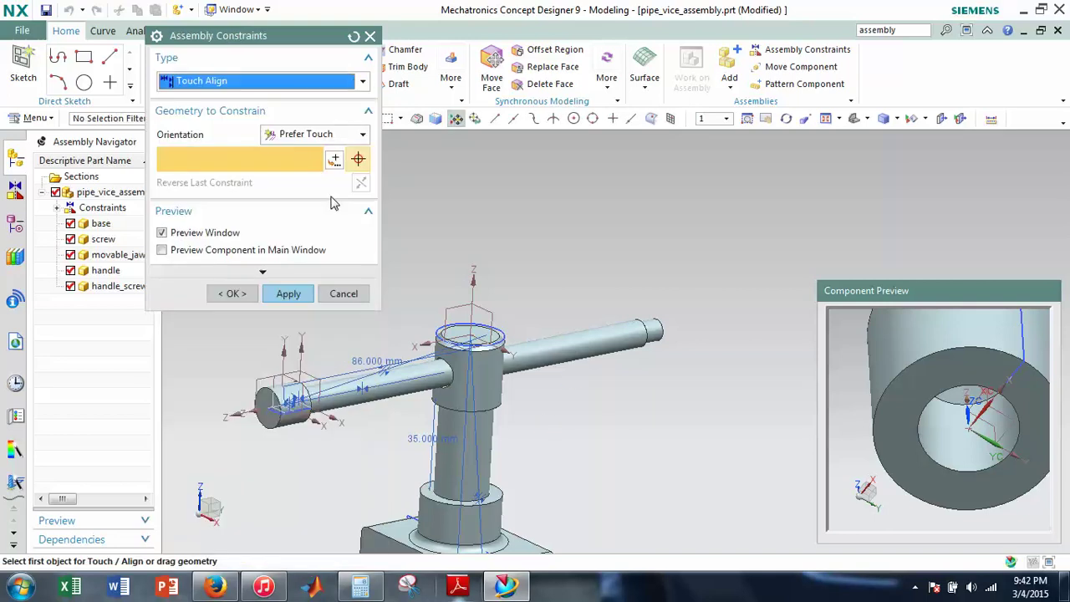
Mate the second handle screw's bored end face with the shoulder face at the handle's free end using a Prefer Touch constraint.
left_click(932, 393)
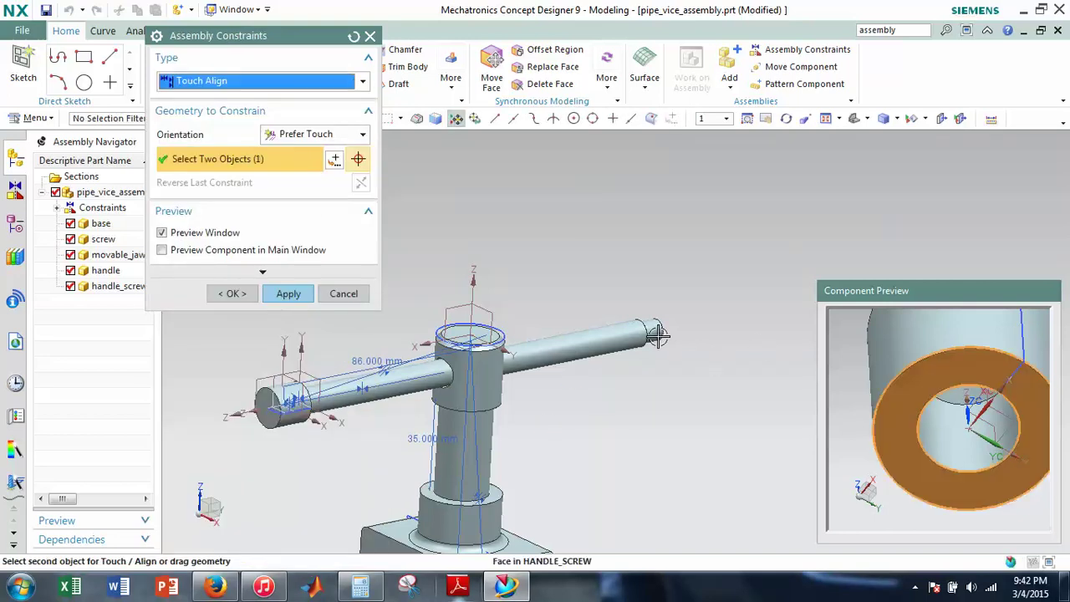
scroll(658, 337, "up", 5)
scroll(695, 382, "down", 2)
middle_click_drag(683, 404, 602, 411)
scroll(577, 411, "up", 5)
left_click(566, 412)
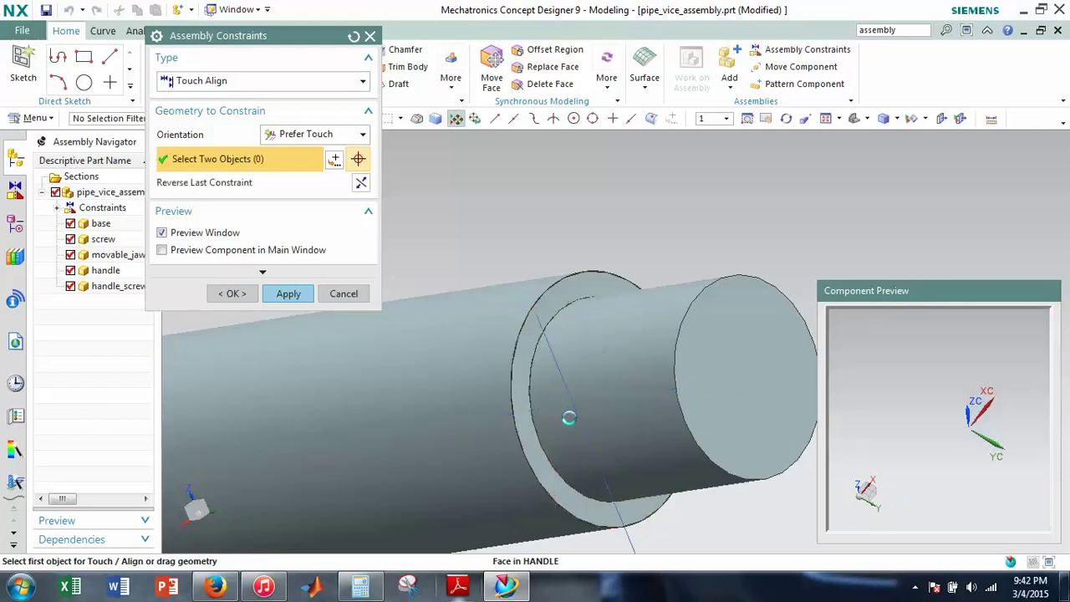
Align the handle's end circle with the second handle screw's bore edge using the Infer Center/Axis orientation.
left_click(313, 134)
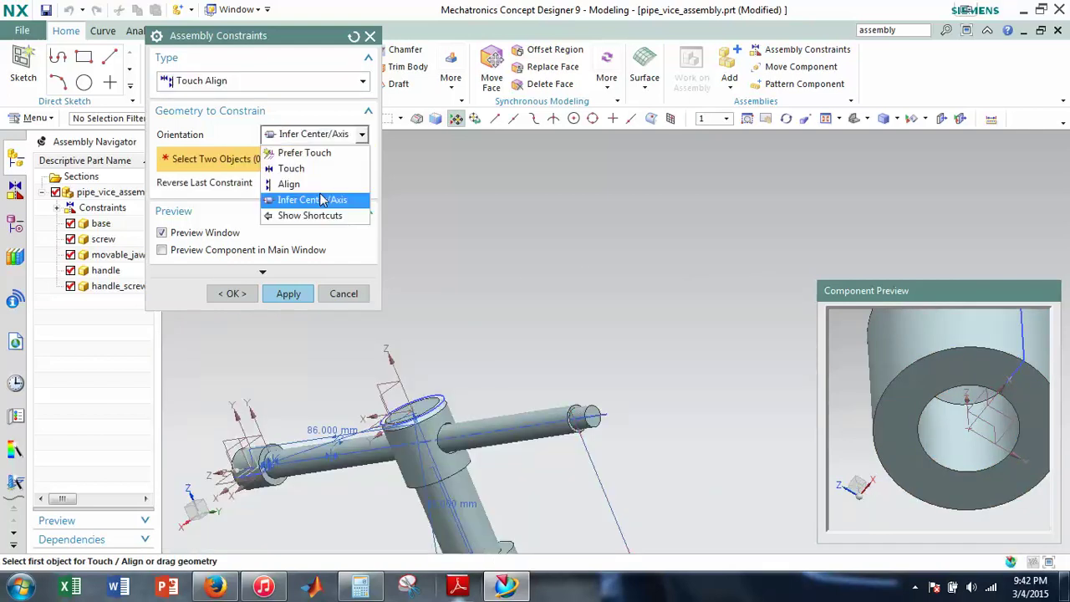
left_click(321, 201)
scroll(577, 416, "up", 5)
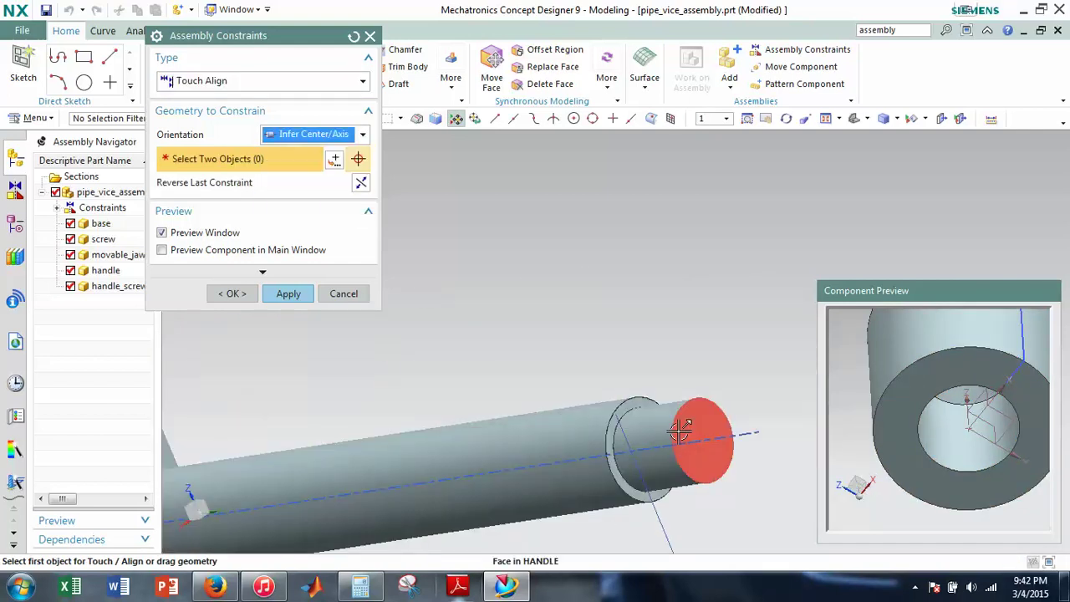
left_click(720, 470)
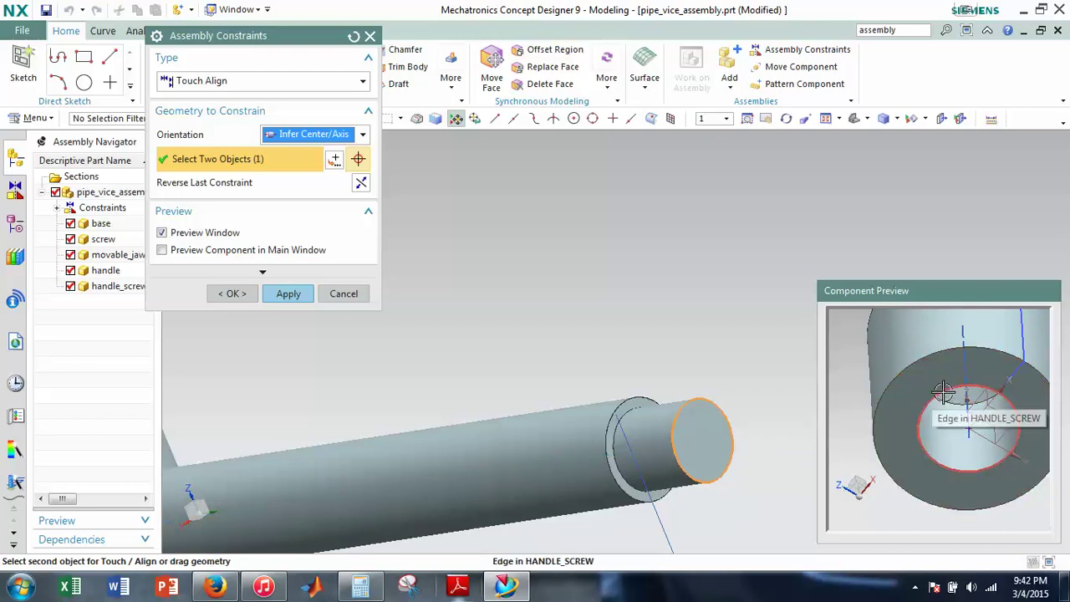
left_click(942, 394)
Enable the component preview in the main window and rotate the second handle screw about the handle's axis.
middle_click_drag(745, 502, 637, 433)
left_click(252, 251)
middle_click_drag(741, 400, 635, 409, "shift")
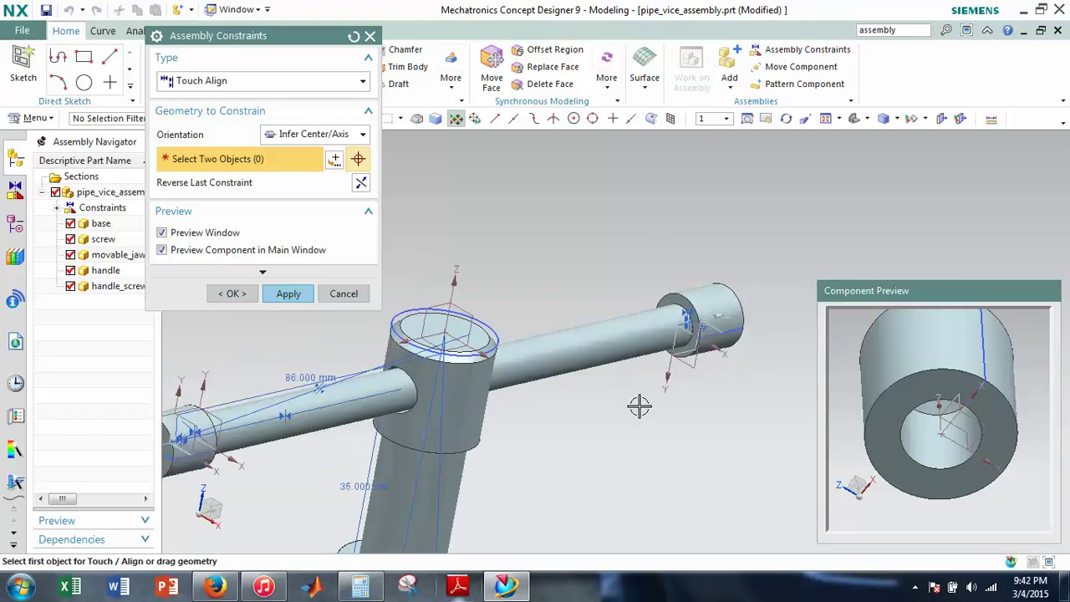
left_click_drag(672, 377, 735, 370)
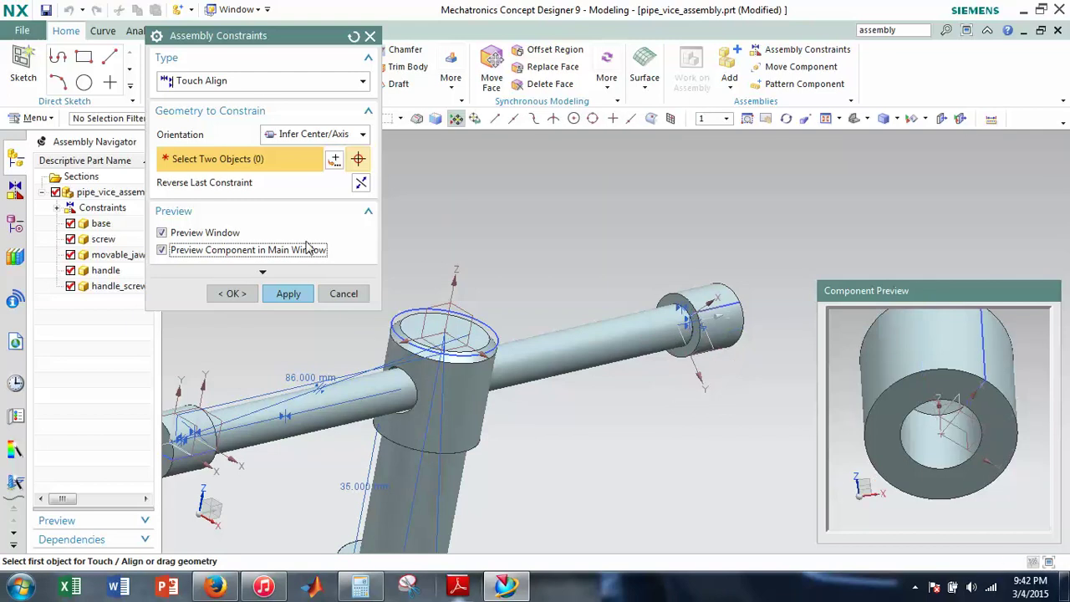
Add a Parallel constraint between the second handle screw's datum plane and the vice screw's head, and accept the component's constraints.
left_click(213, 81)
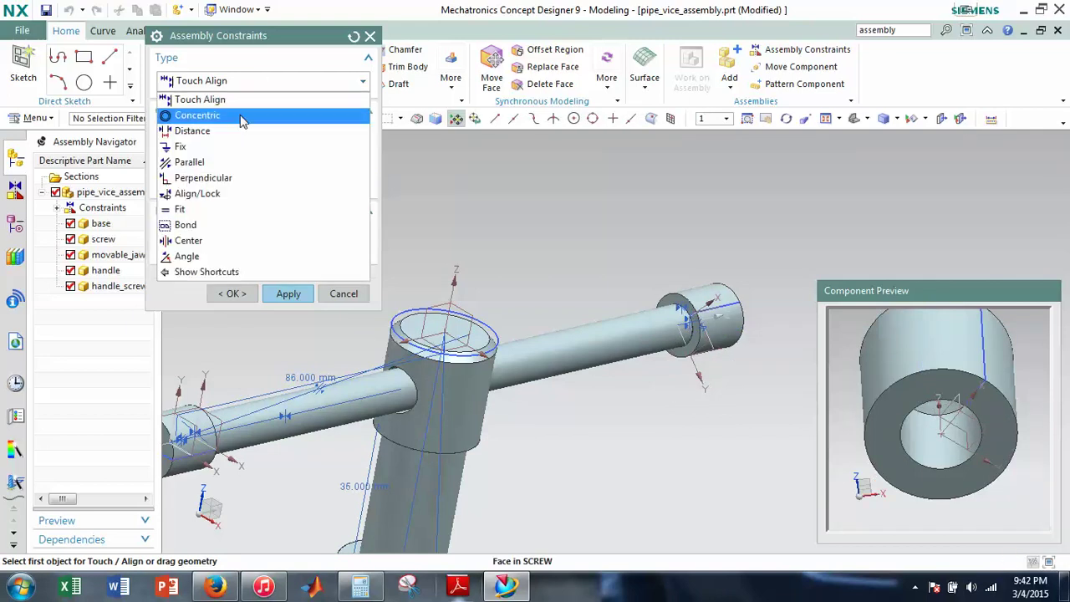
left_click(214, 163)
left_click(706, 347)
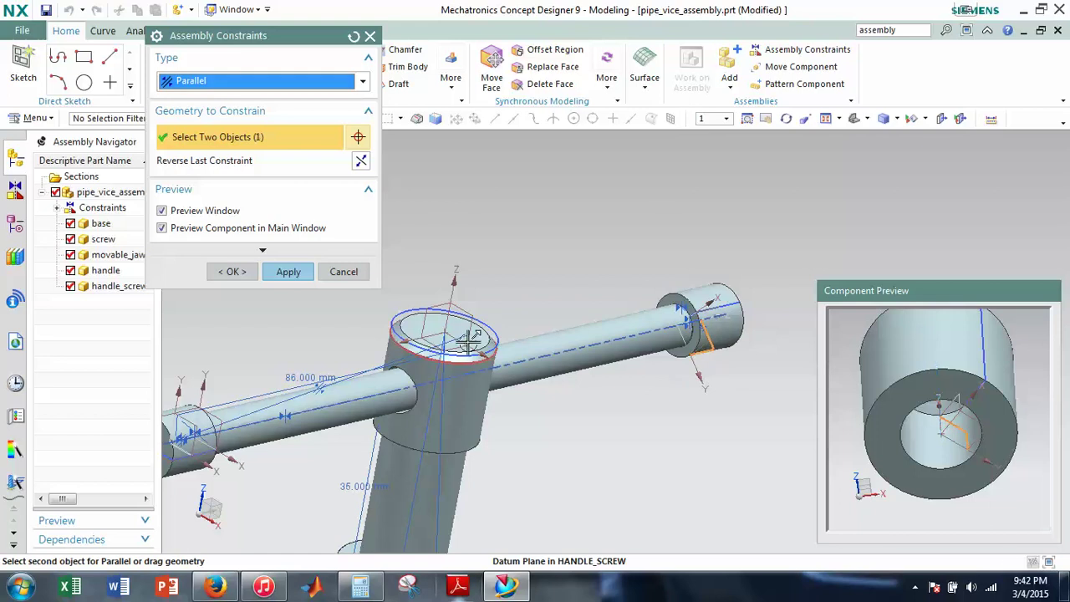
left_click(451, 370)
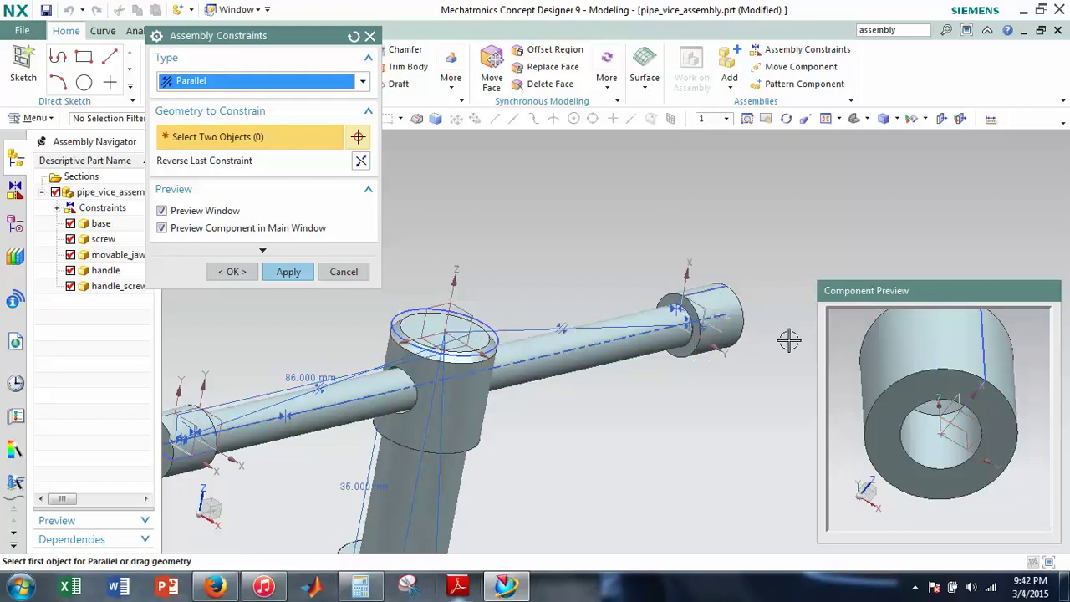
left_click(232, 271)
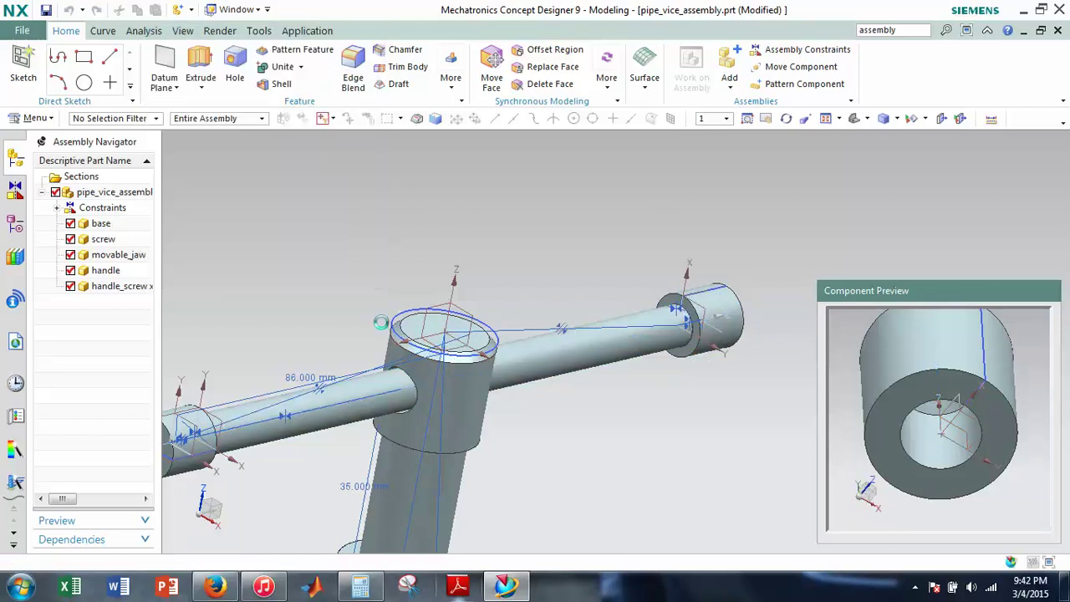
Hide all objects in the assembly and show only the solid bodies.
scroll(616, 410, "down", 2)
middle_click_drag(616, 411, 699, 375)
scroll(699, 410, "down", 4)
middle_click_drag(698, 413, 681, 348, "shift")
scroll(682, 347, "up", 1)
scroll(682, 347, "up", 2)
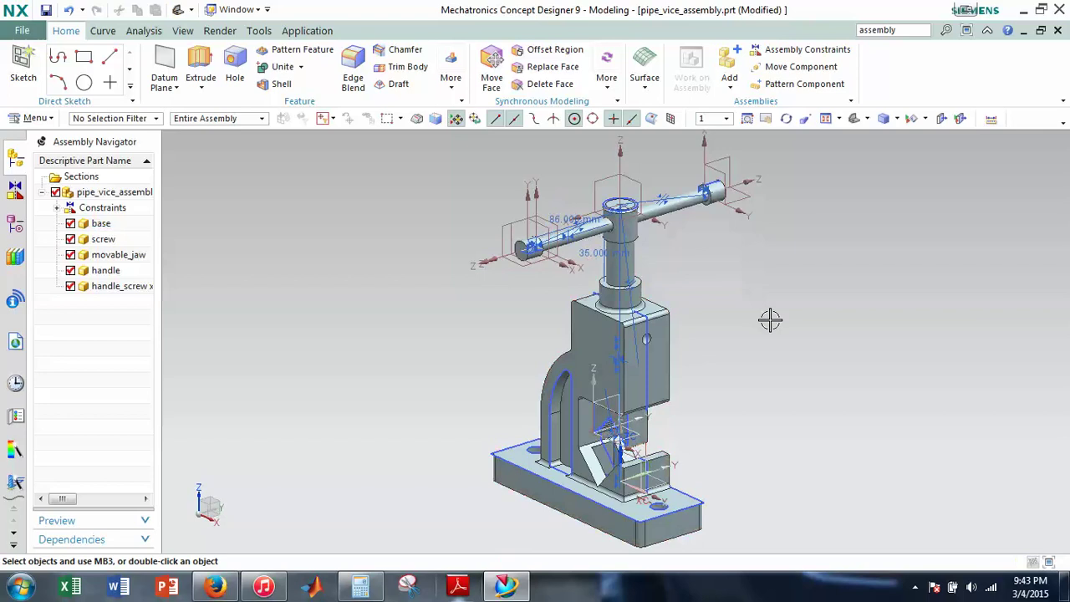
key("ctrl+w")
left_click(374, 75)
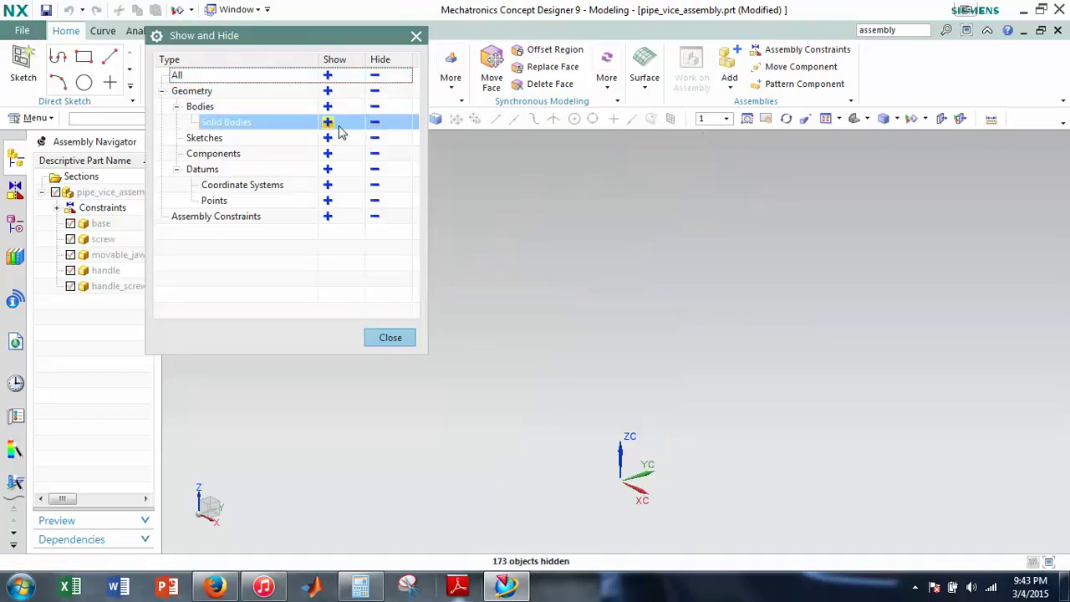
left_click(328, 123)
left_click(397, 338)
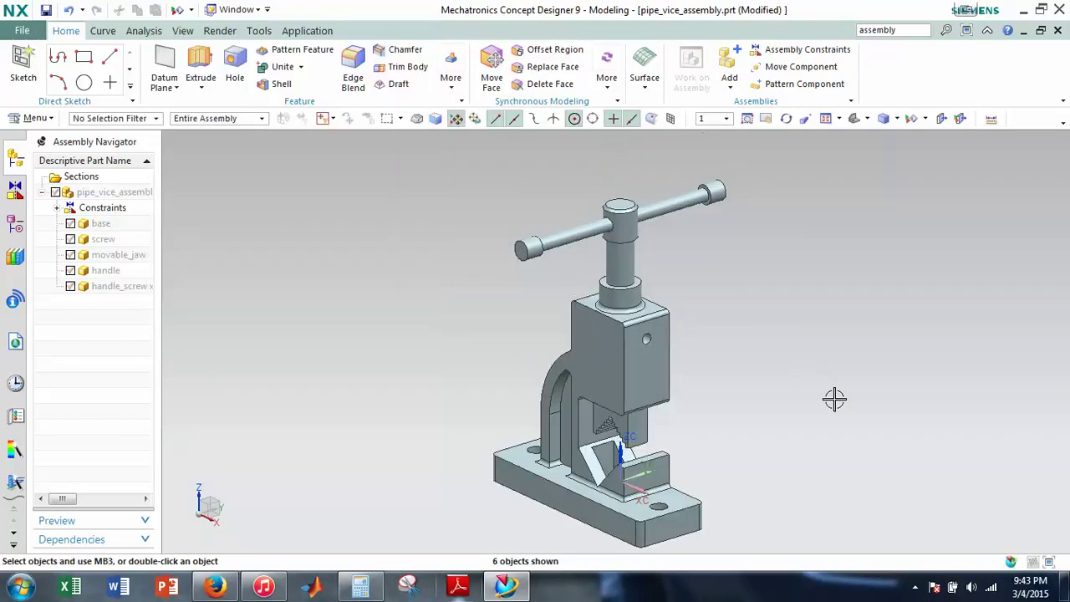
Examine the finished pipe vice in the isometric and trimetric views.
scroll(807, 386, "up", 1)
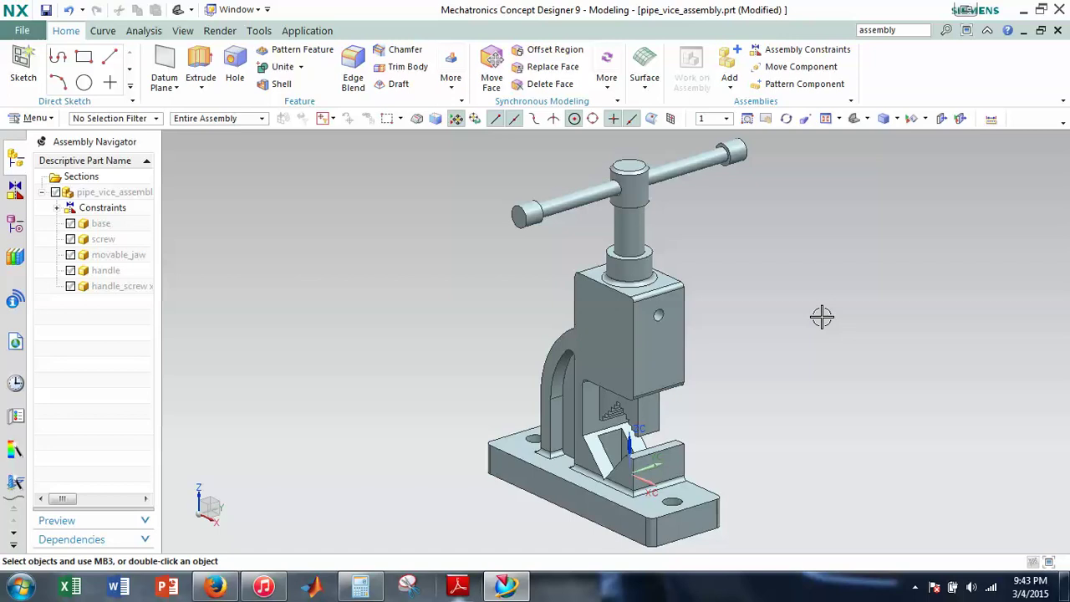
key("End")
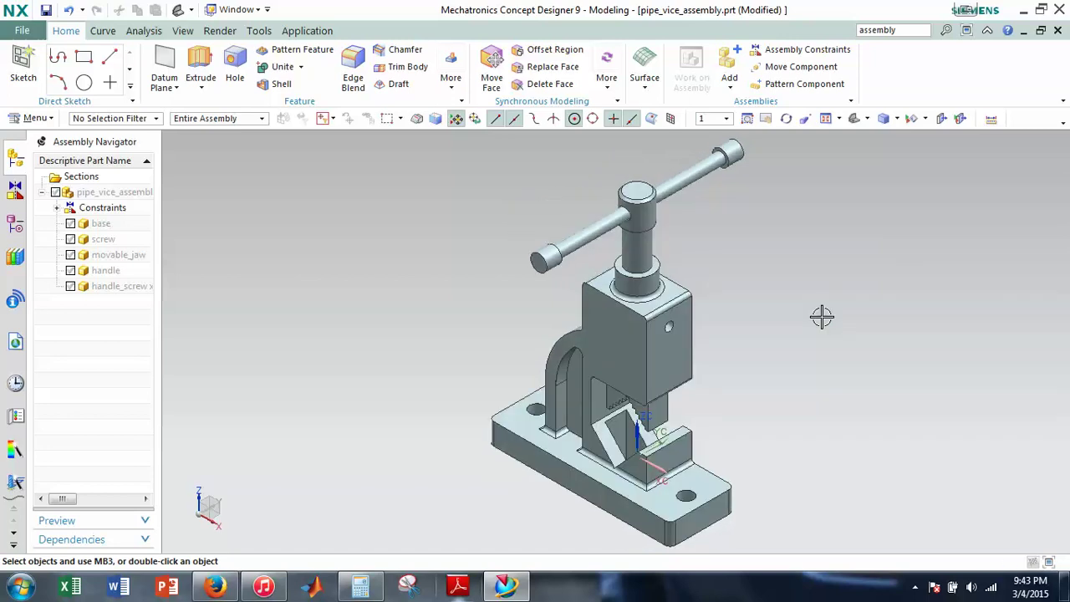
key("Home")
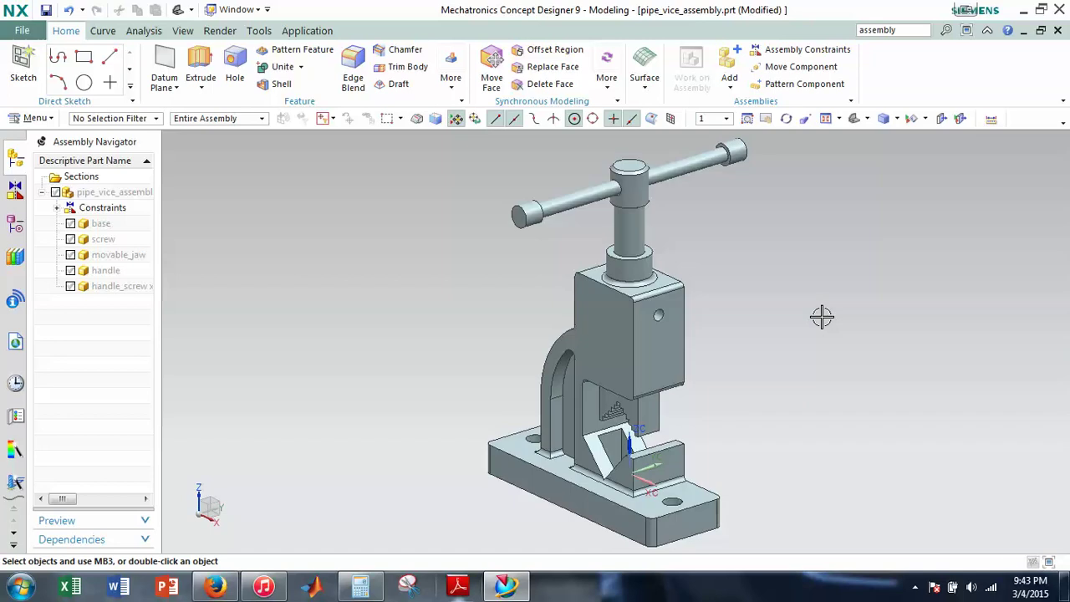